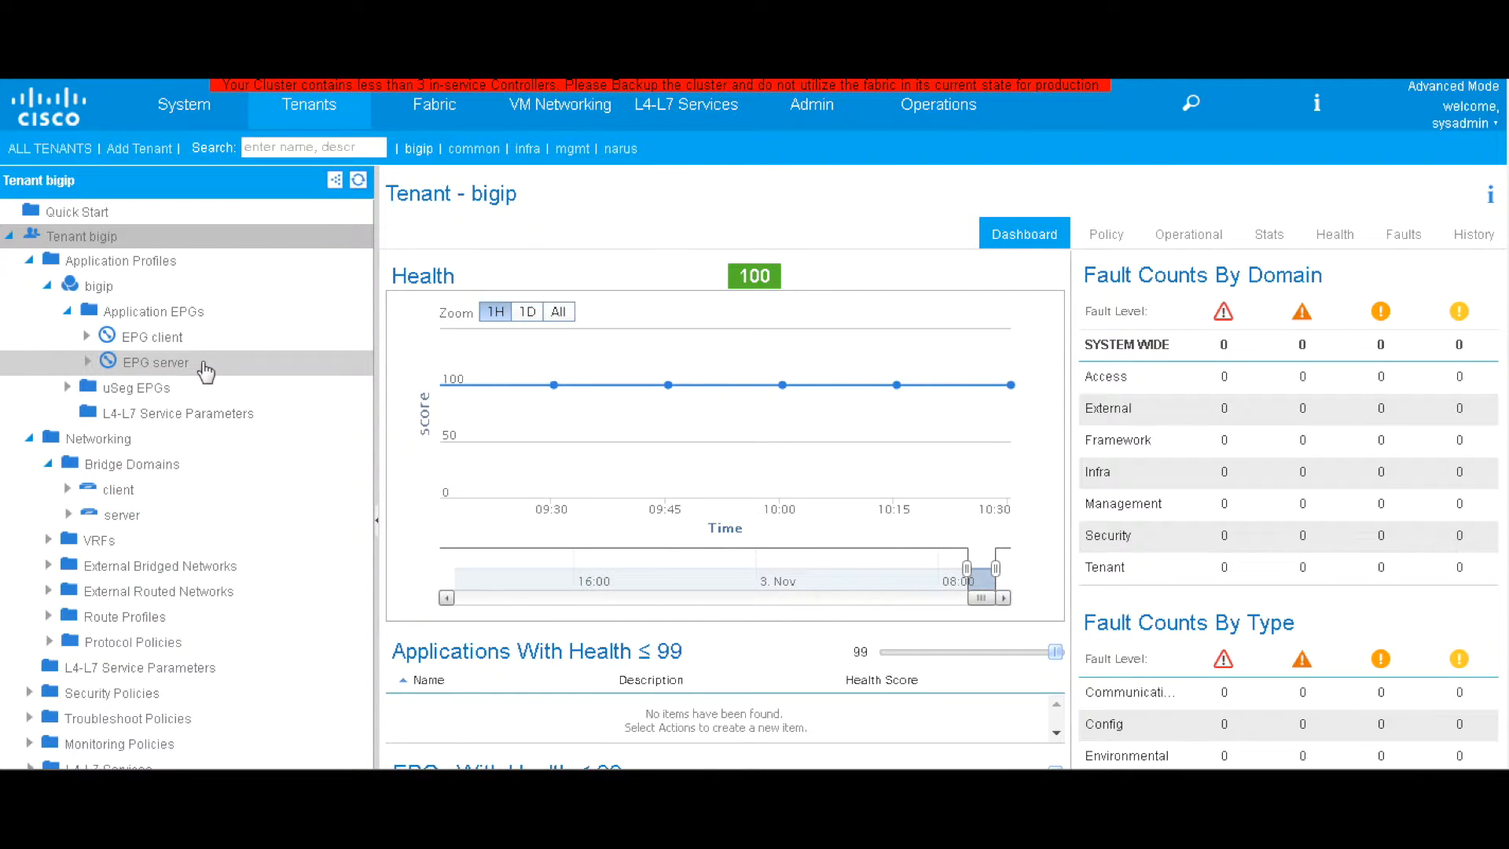
Show the bigip application profile's topology of server and client EPGs, then go to the vSphere Client
click(134, 311)
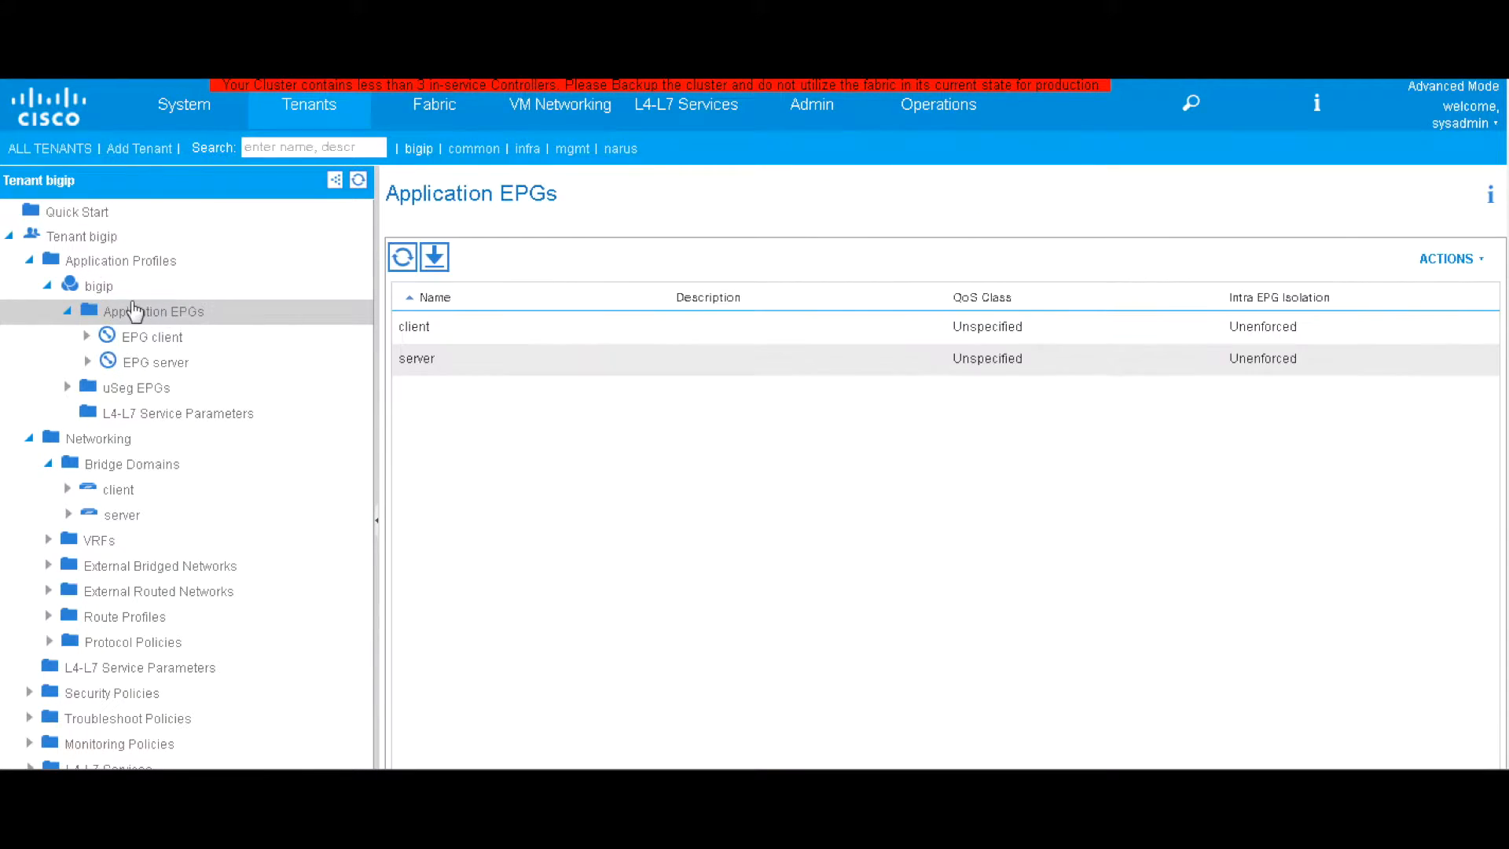
click(116, 291)
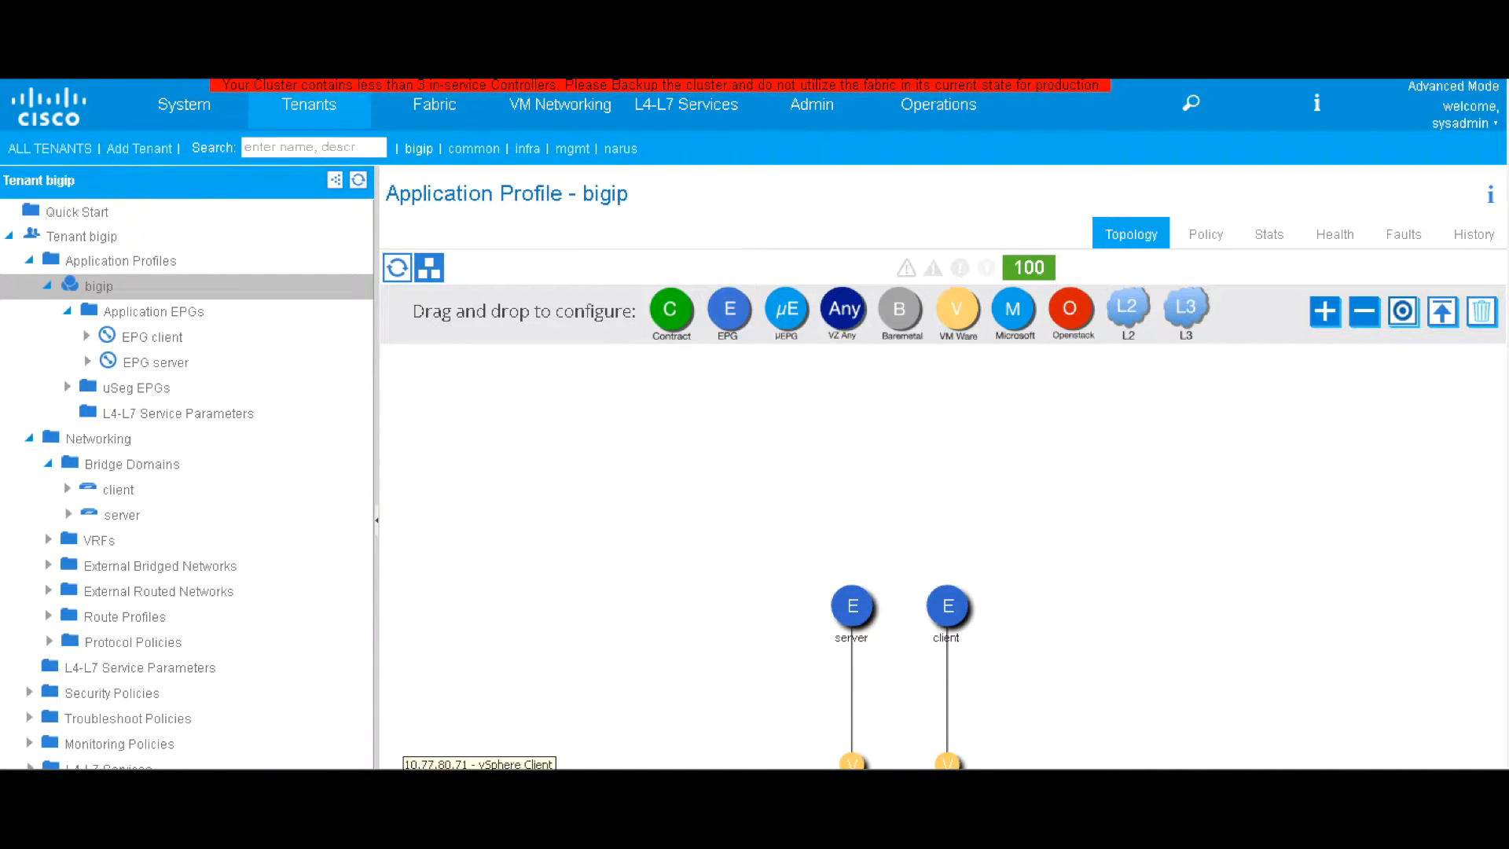
click(482, 787)
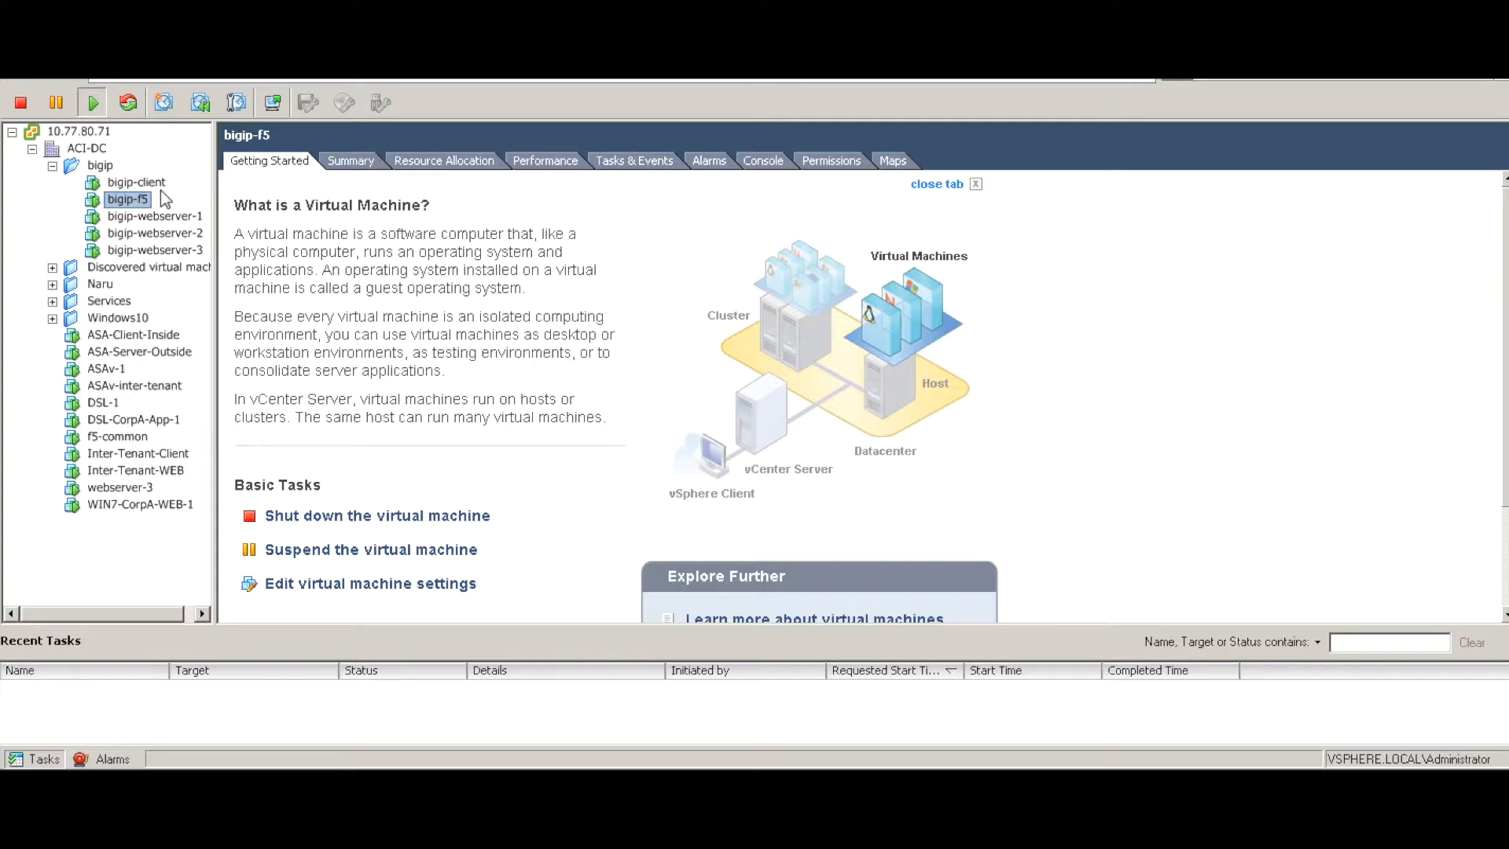
Inspect bigip-client's Network adapter 1 connection and close its settings unchanged
click(155, 184)
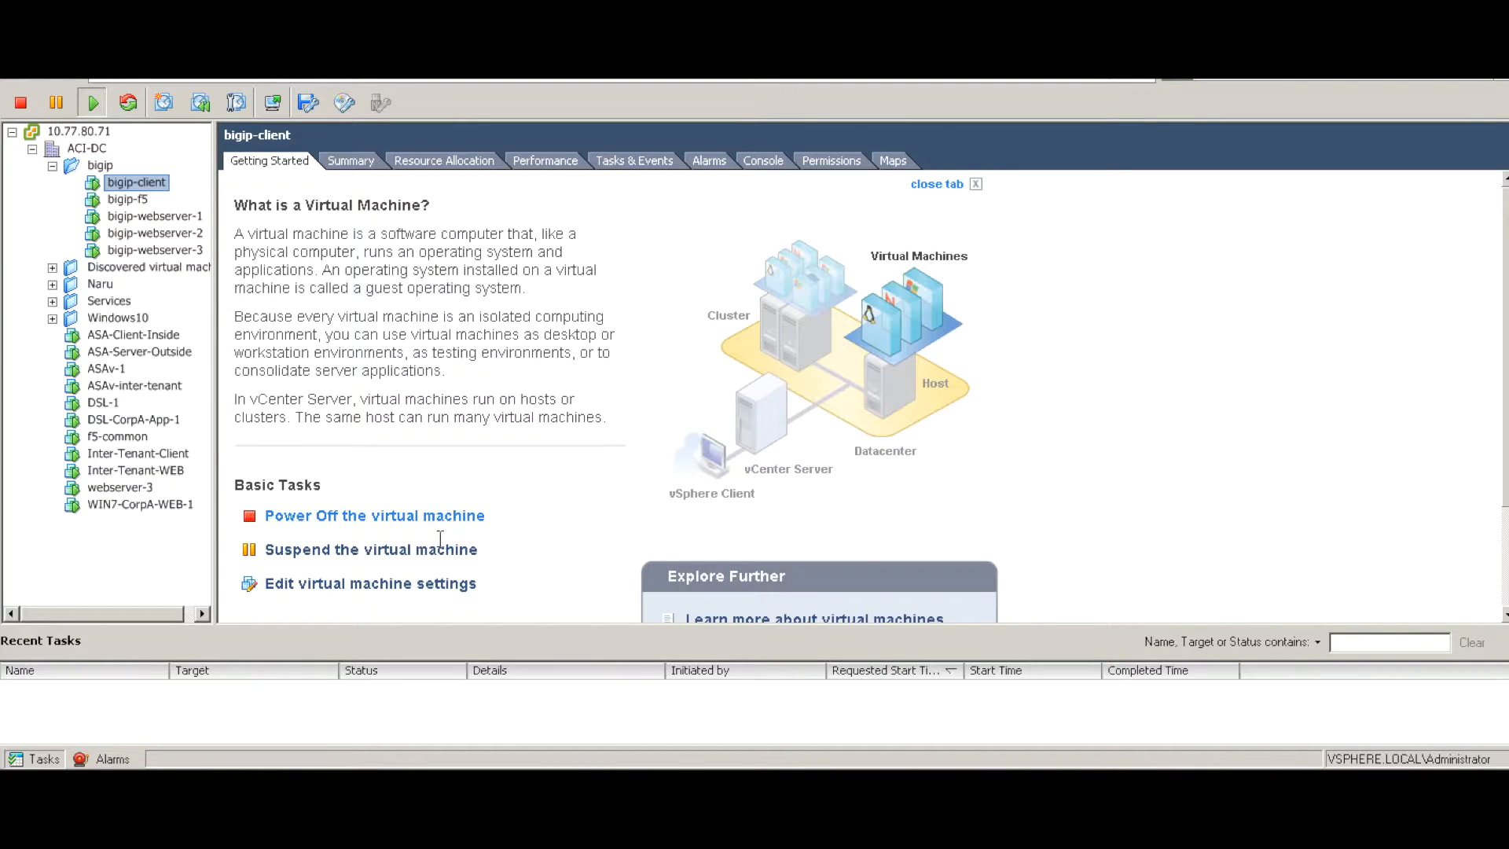
click(435, 588)
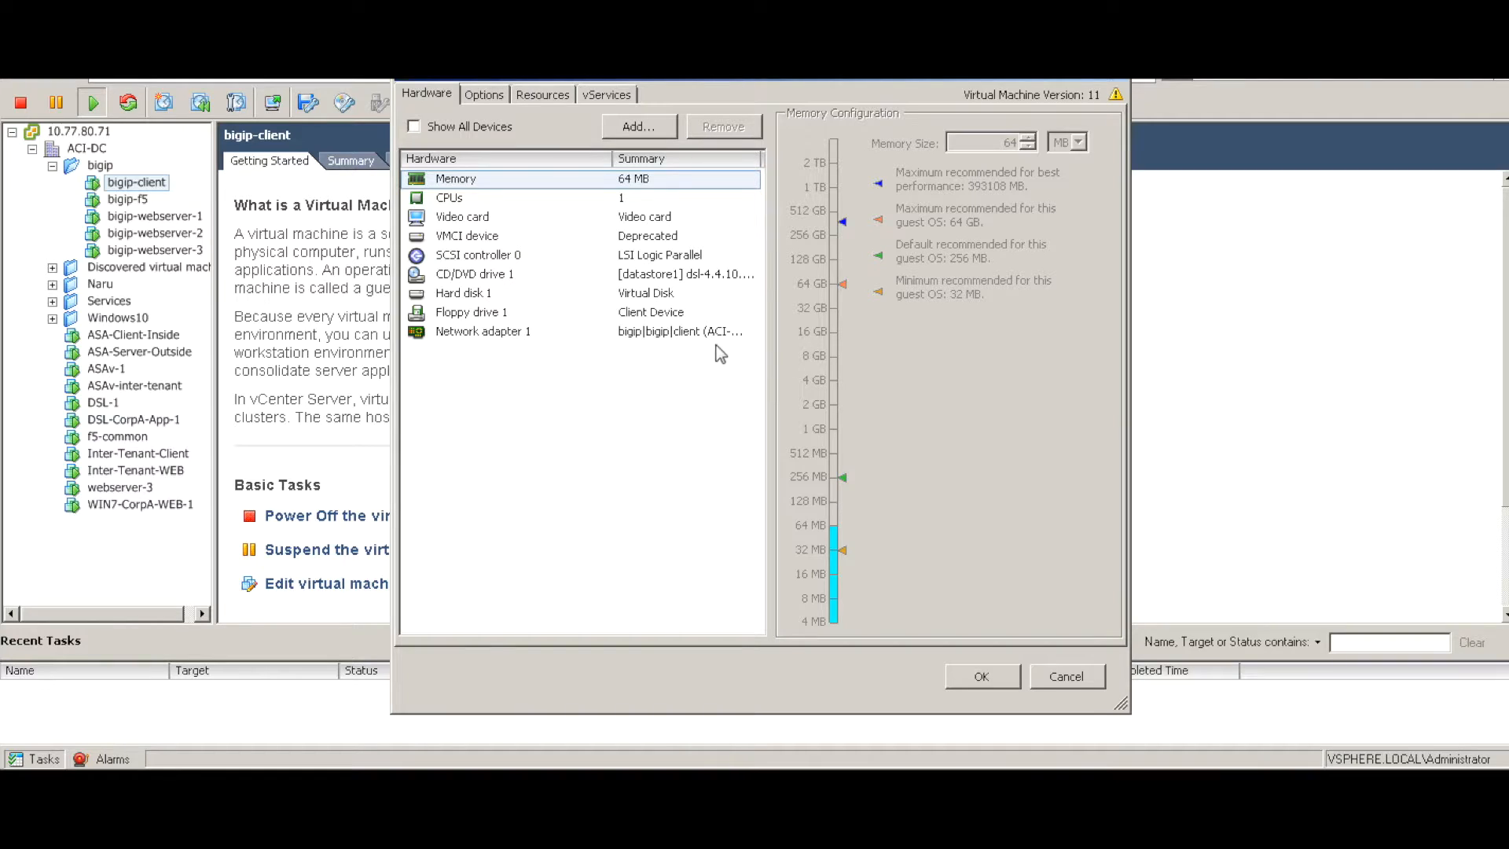
click(678, 337)
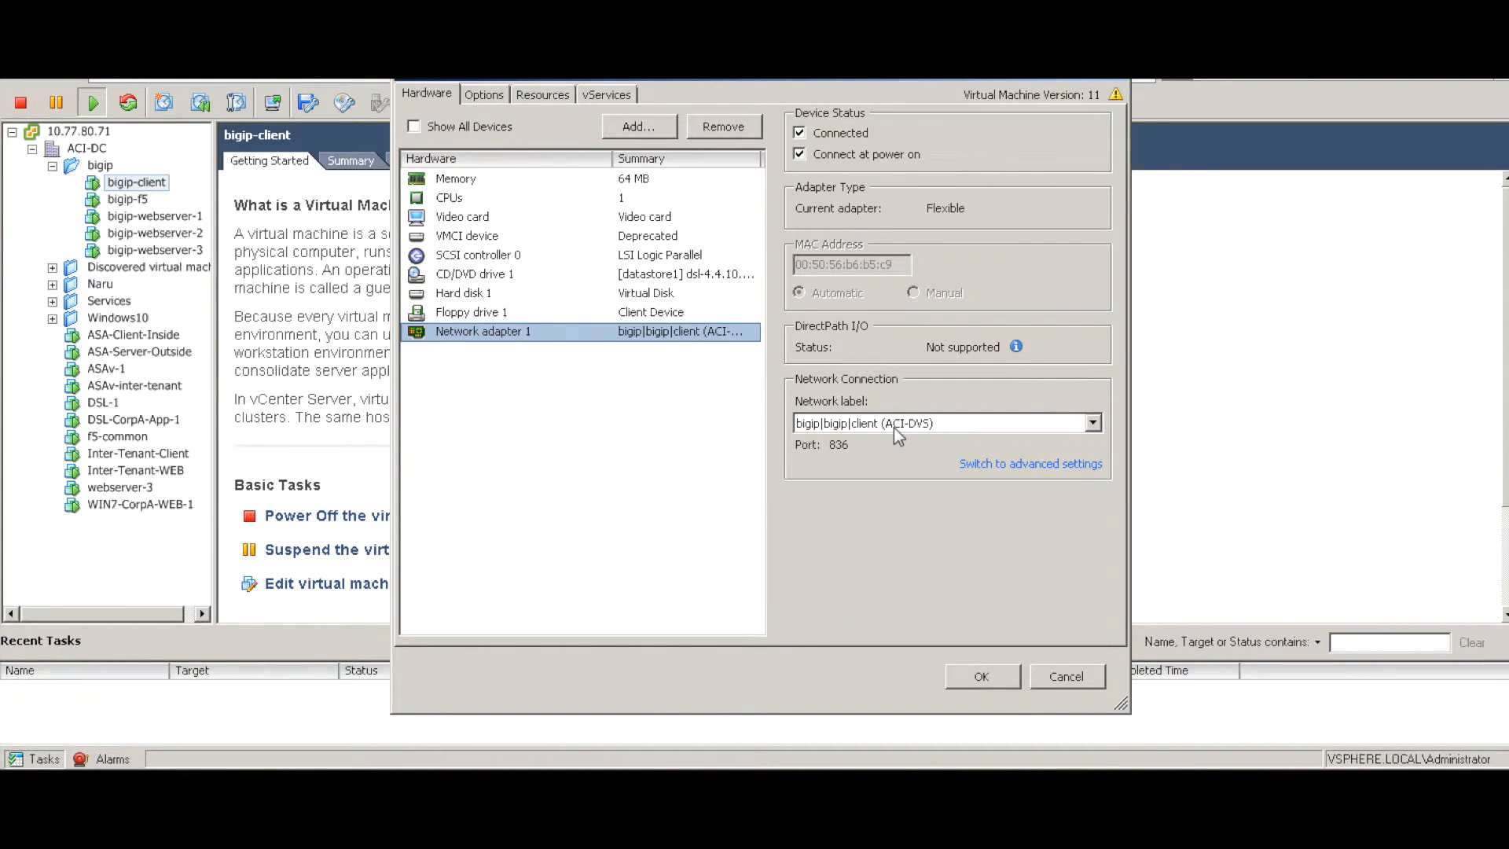
click(1083, 677)
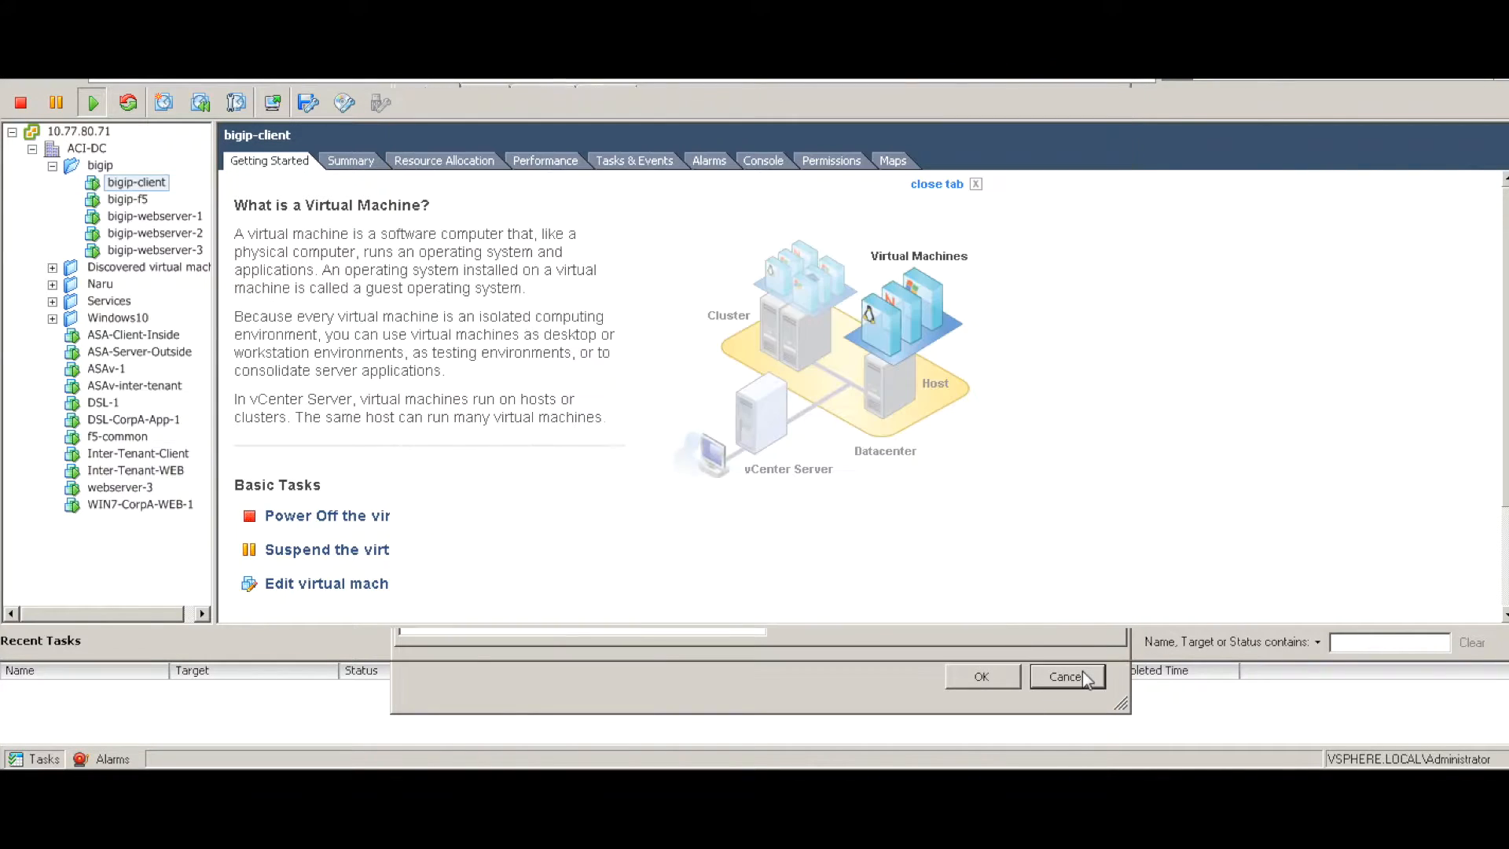
Connect bigip-webserver-3's Network adapter 1 to the bigip|bigip|server network
click(143, 251)
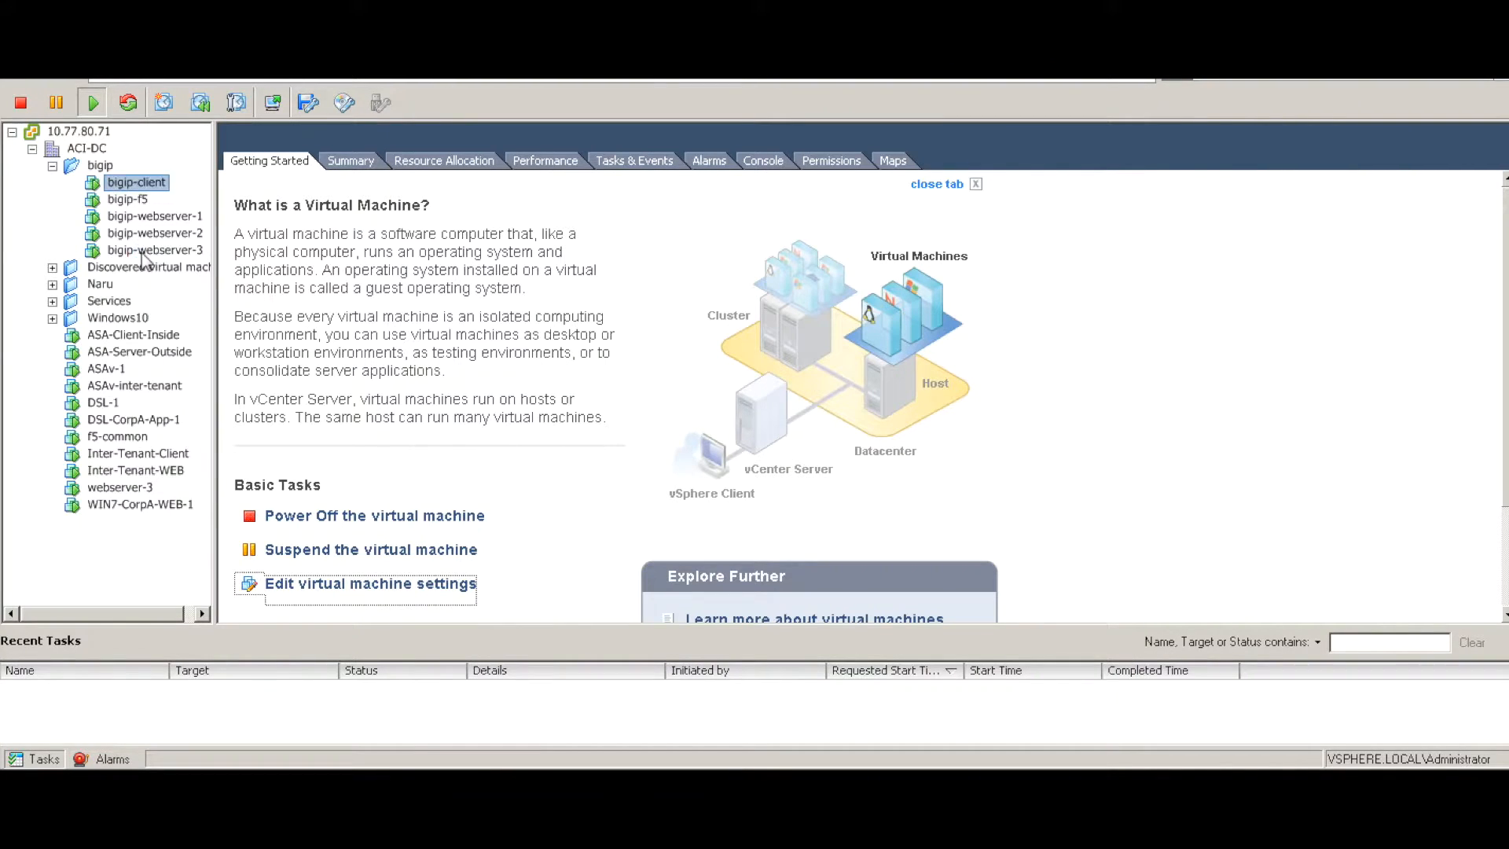
click(422, 586)
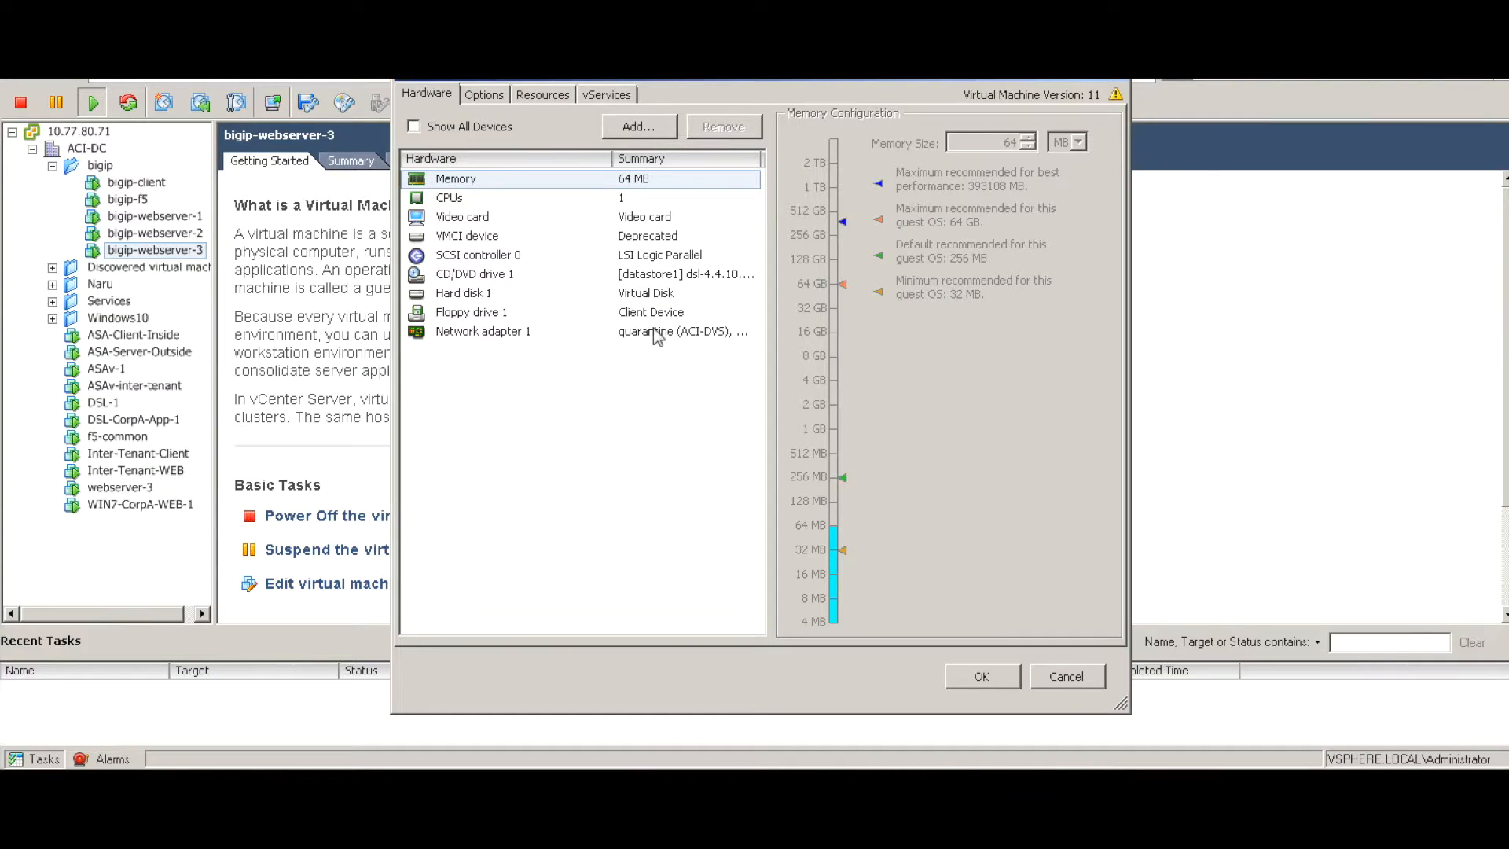
click(658, 334)
click(887, 425)
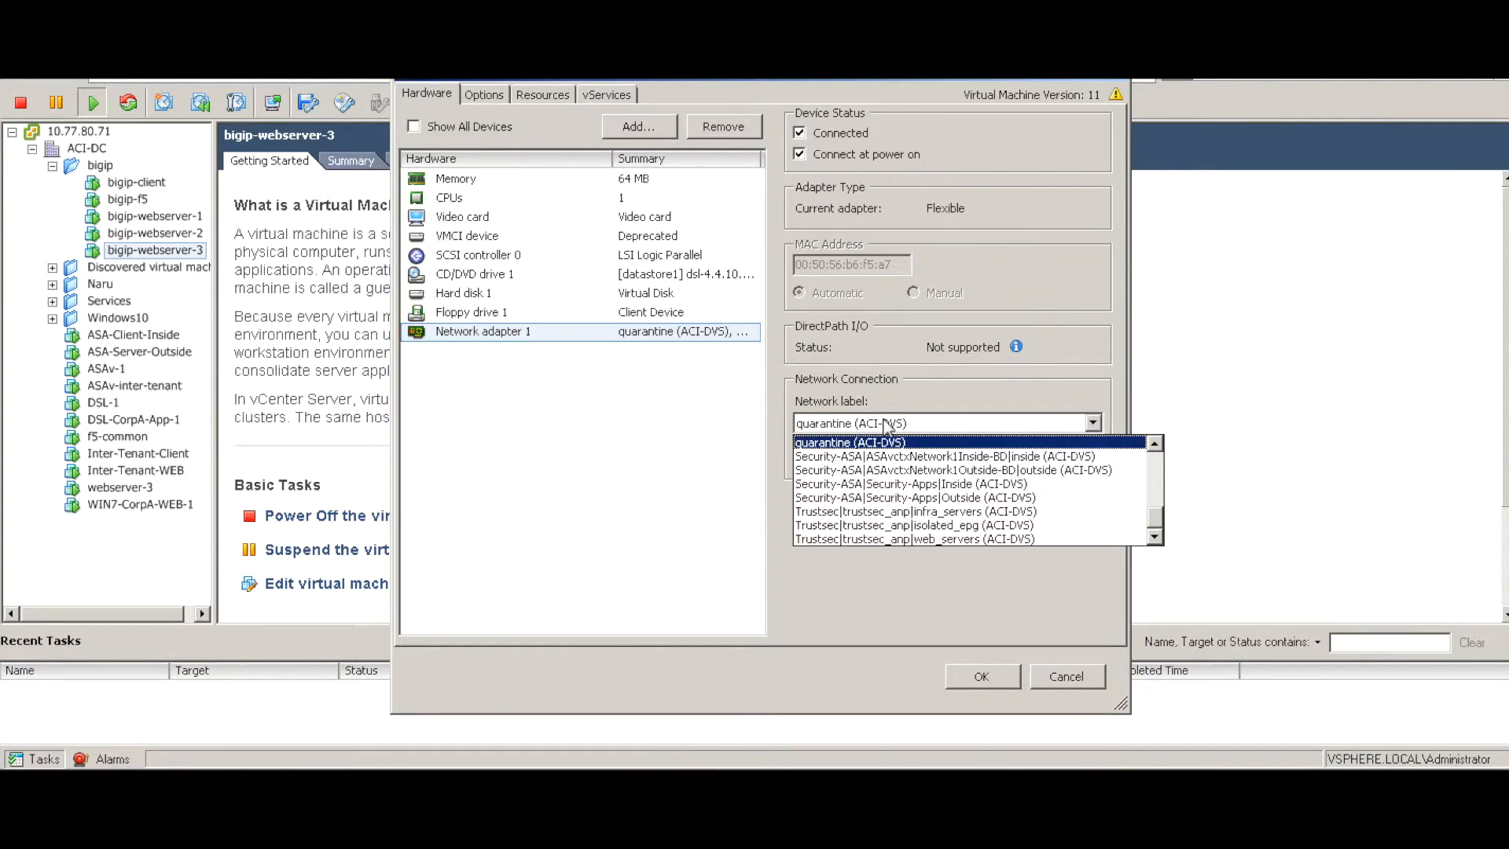
key(b)
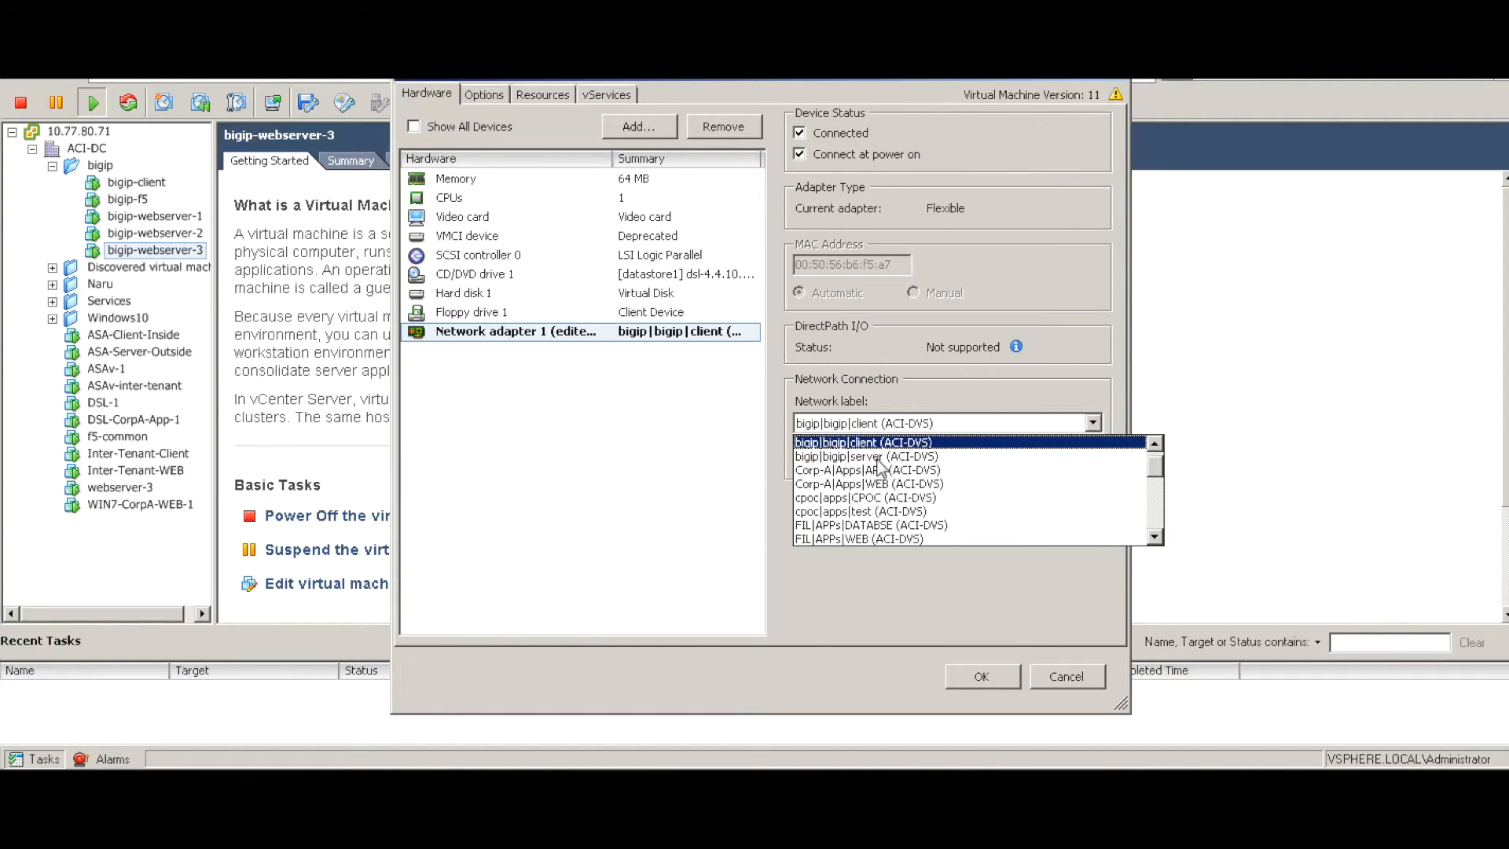
click(883, 457)
click(983, 678)
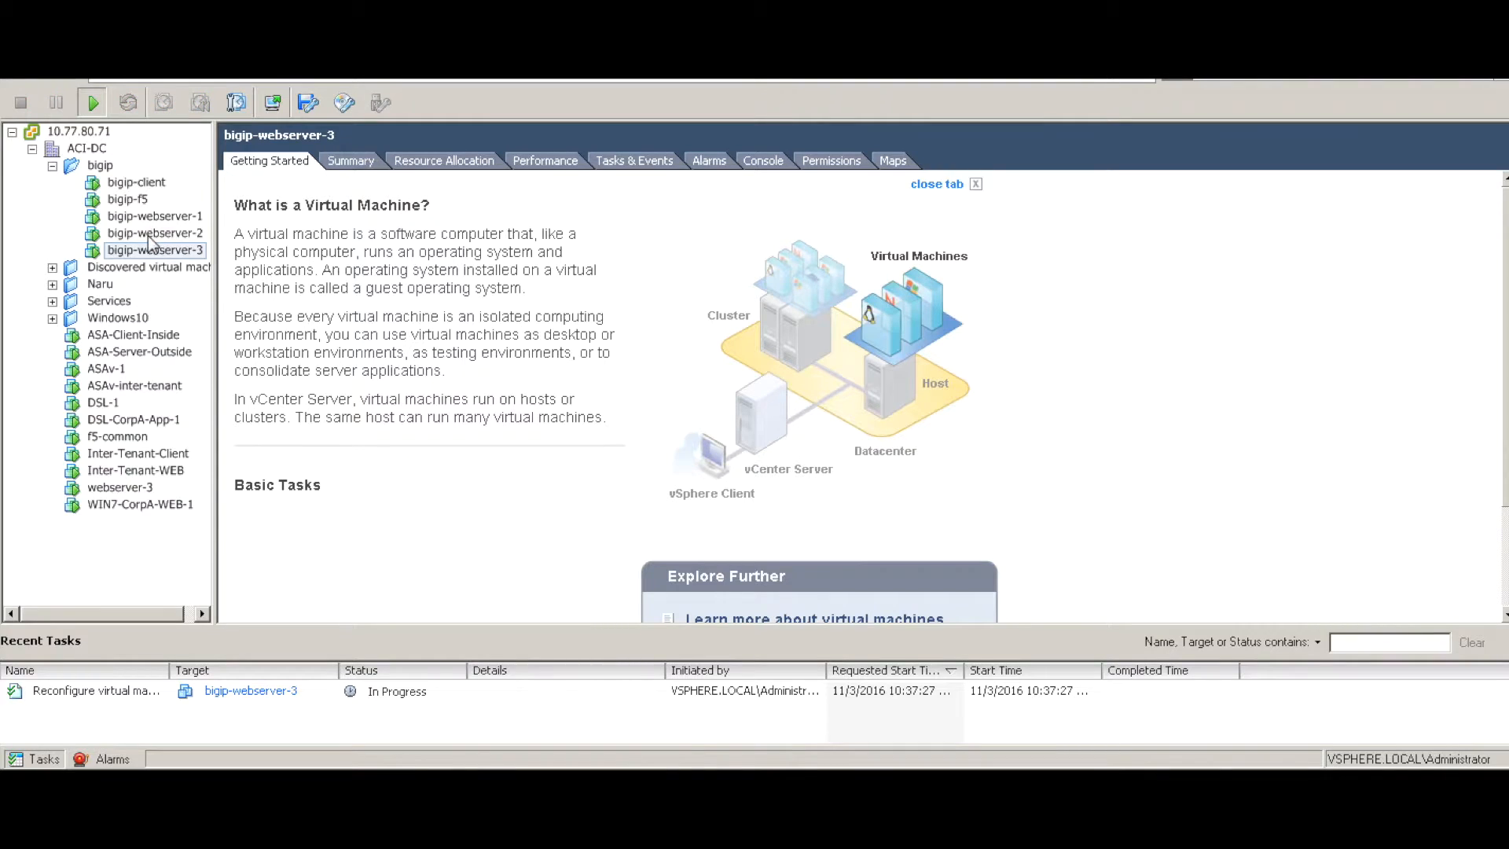
Review the six network adapters in bigip-f5's virtual machine settings and close them
click(127, 199)
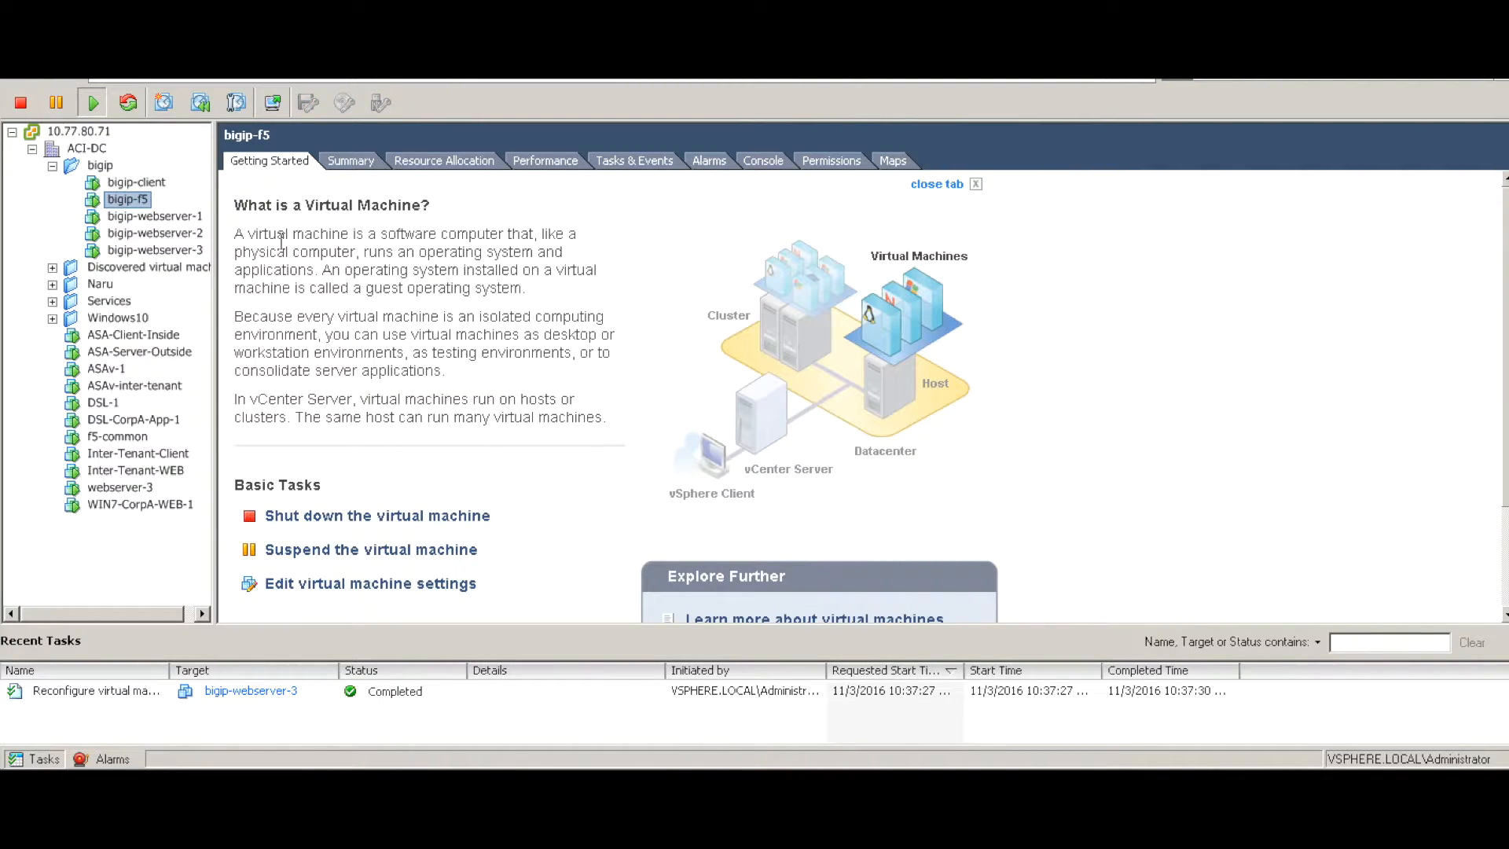
click(424, 583)
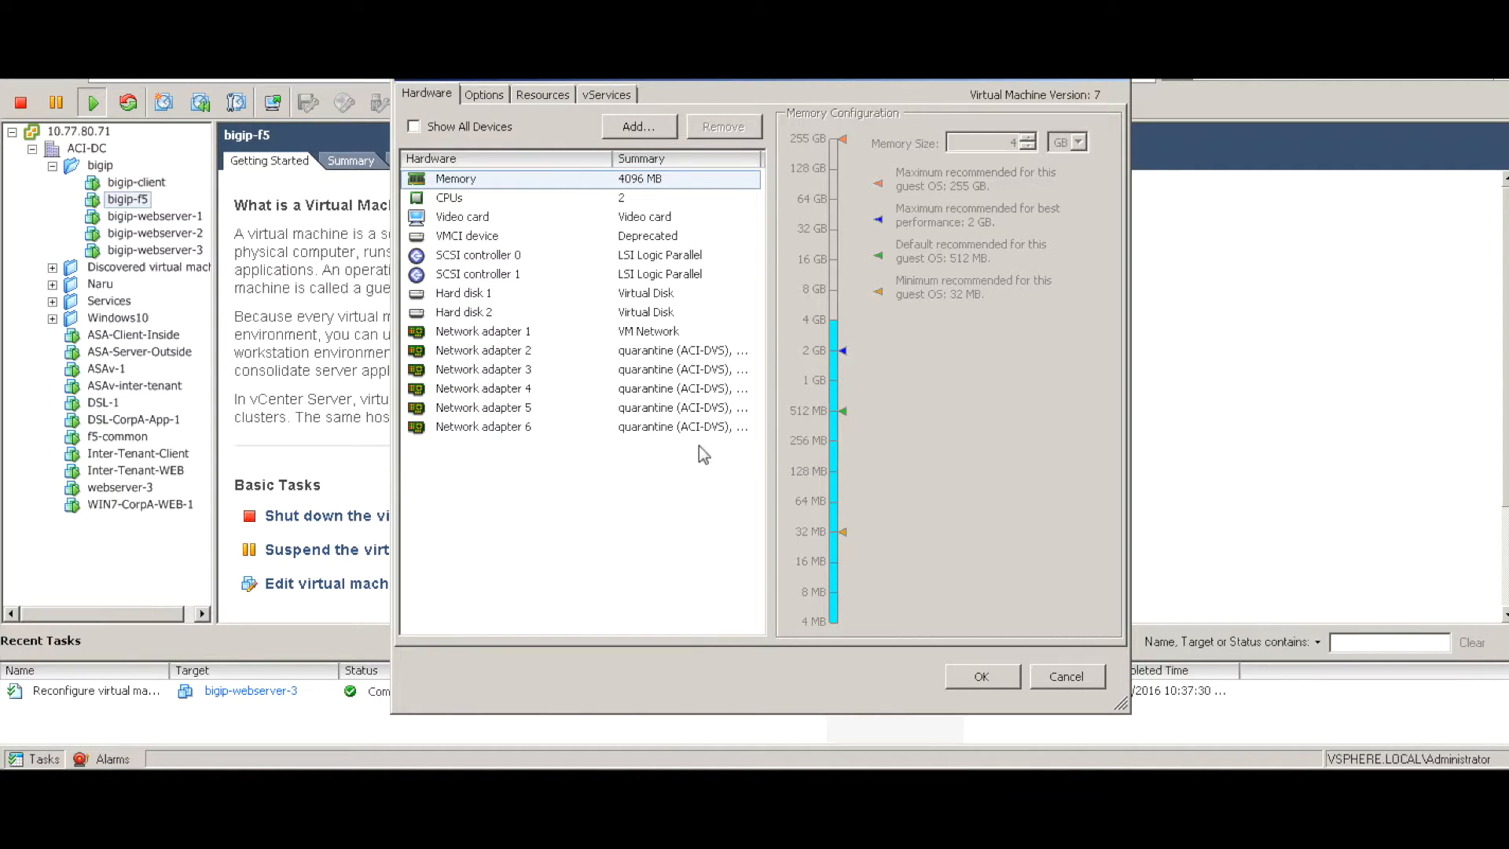
click(985, 680)
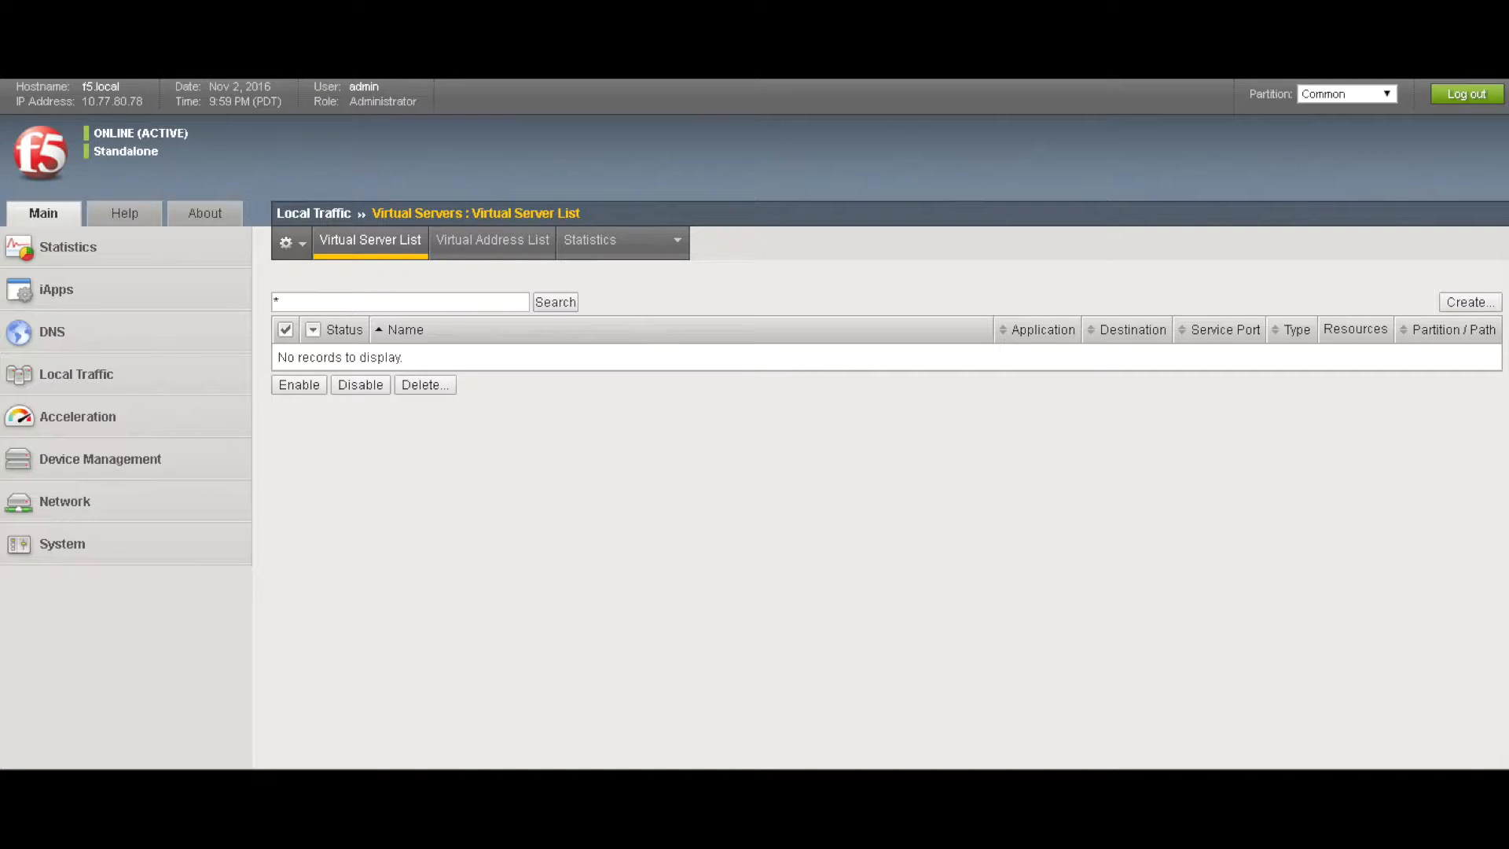
Confirm Local Traffic > Virtual Servers in the Common partition lists no virtual servers
click(302, 246)
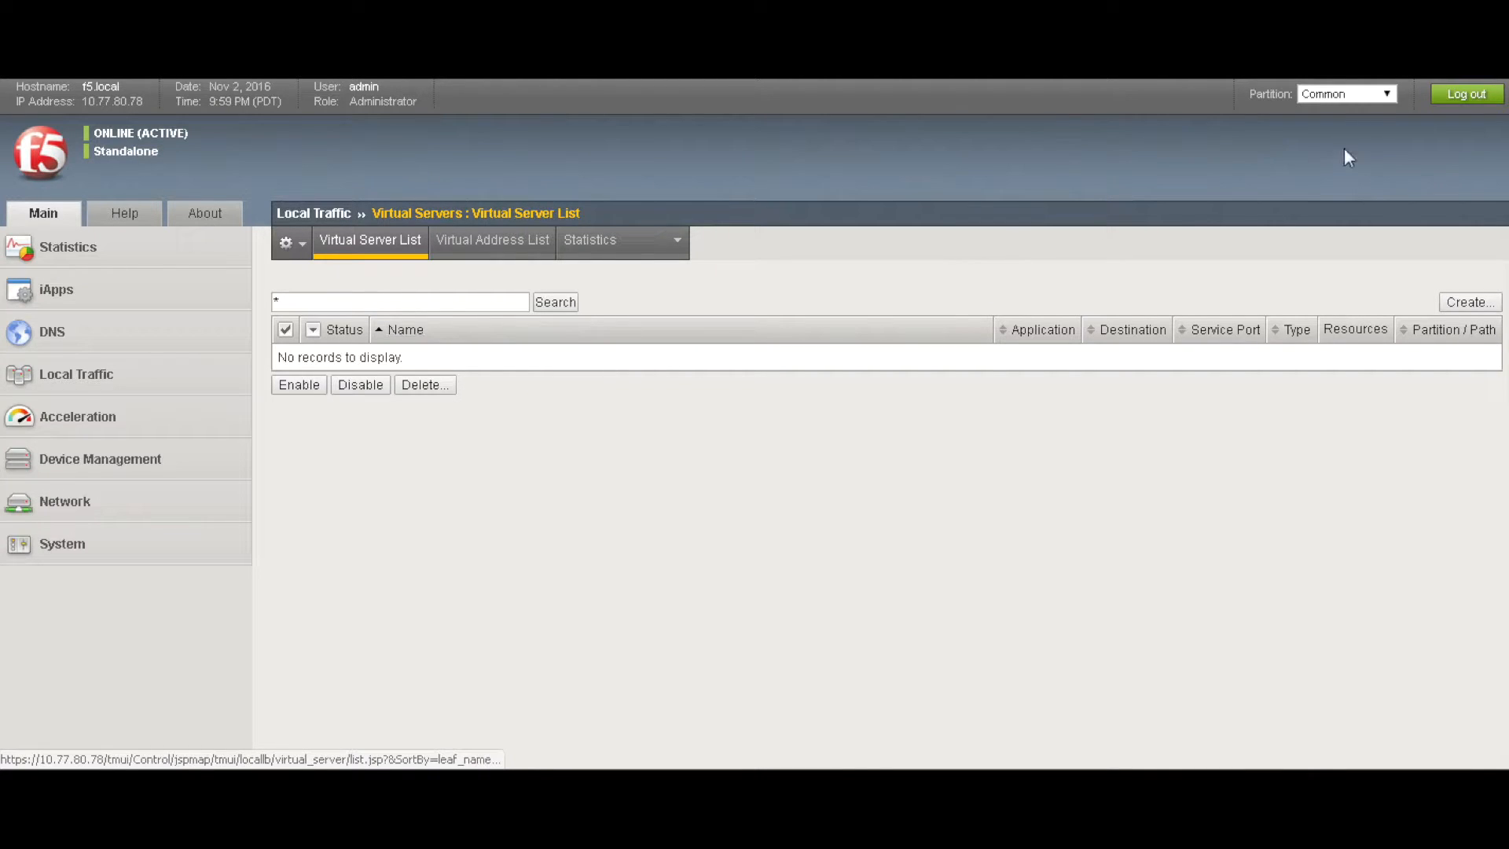
click(1363, 98)
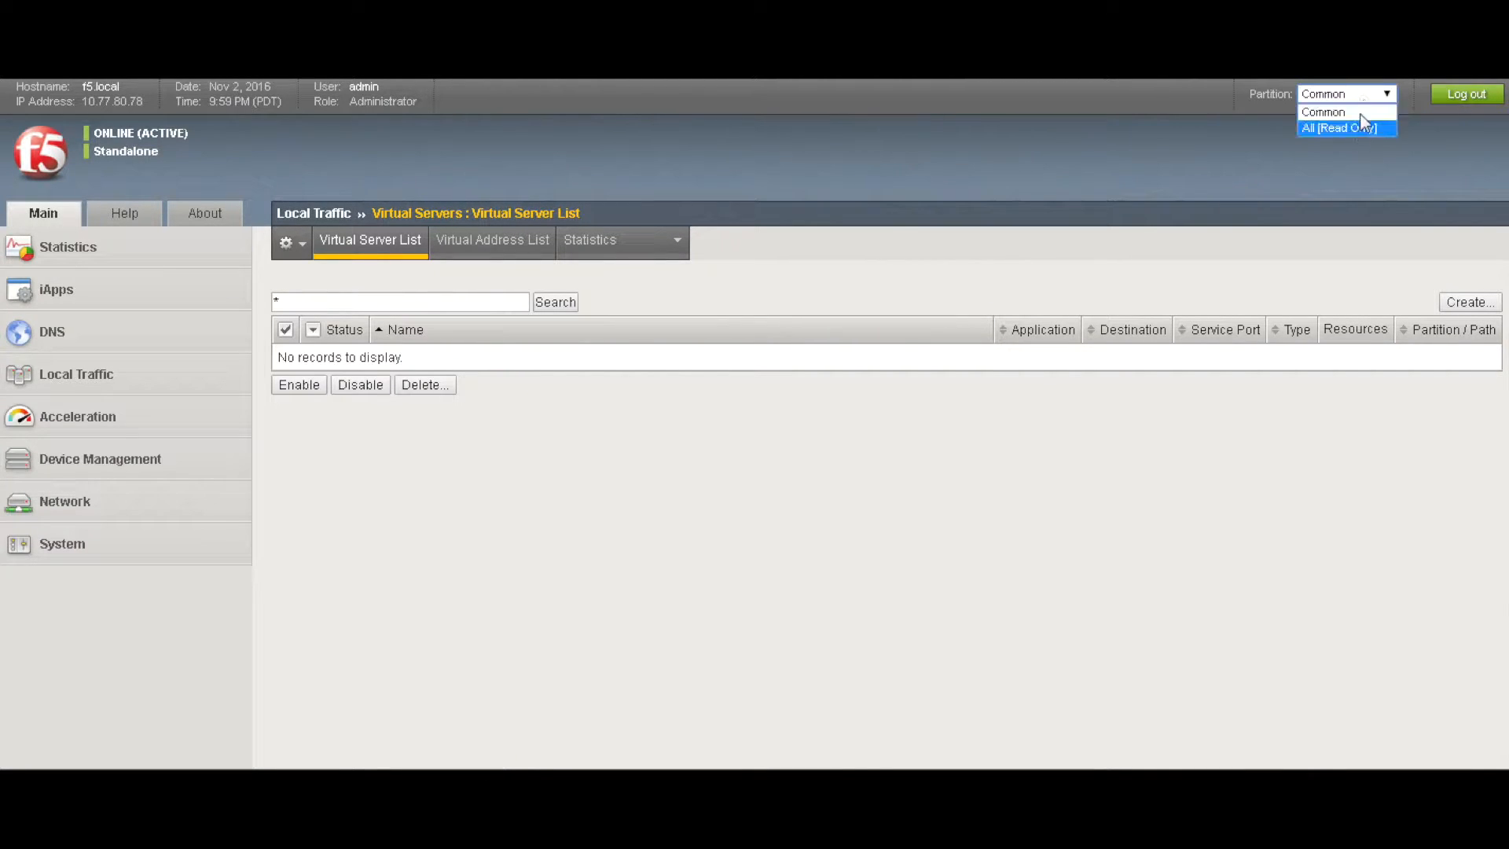
click(1370, 127)
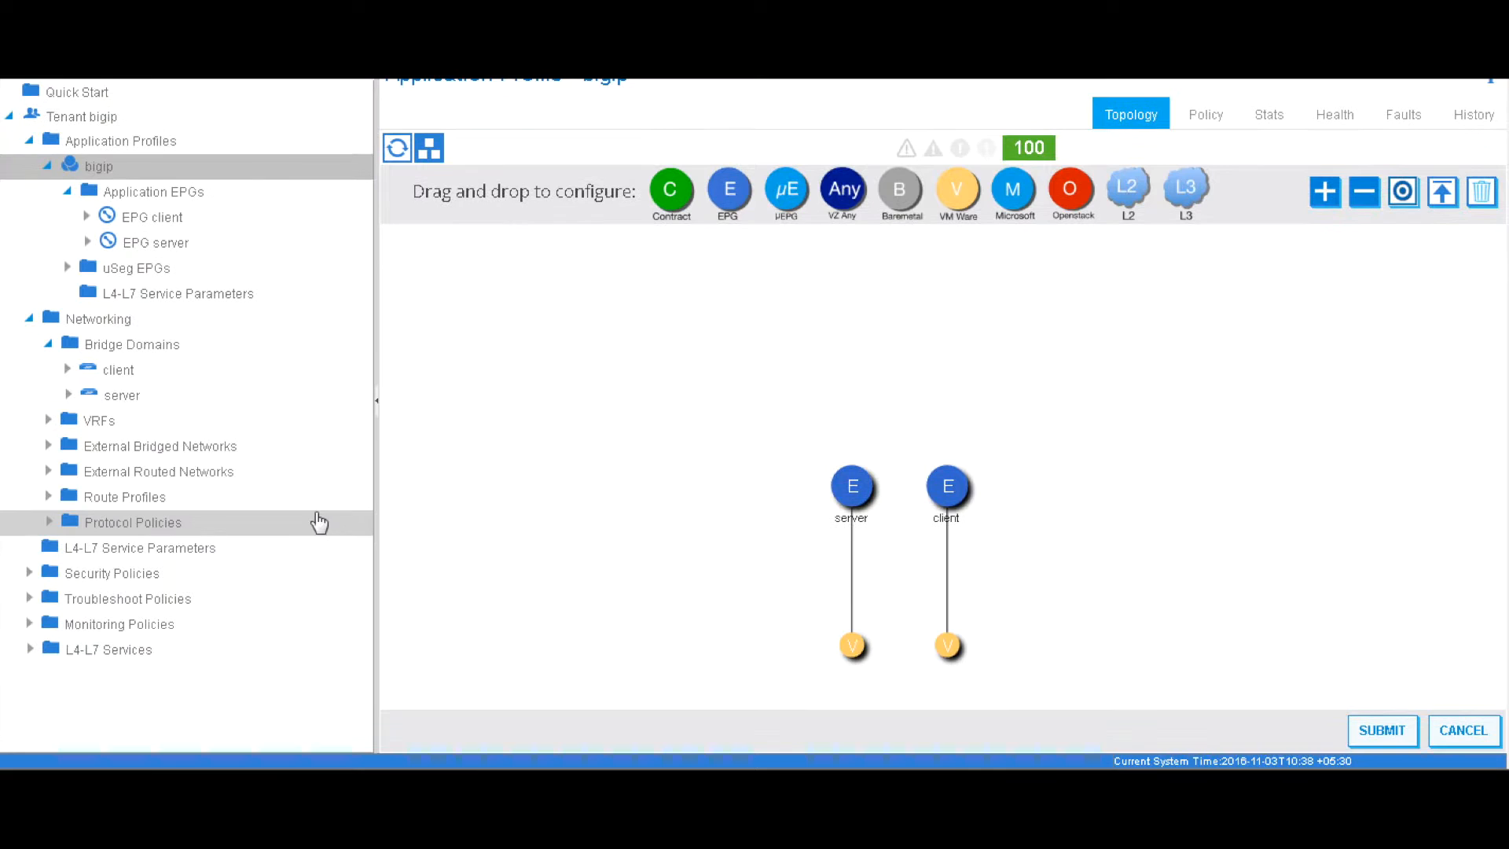
Confirm the F5 BIGIP 1.2.0 device package is already imported, then return to Tenants
scroll(455, 399, up, 2)
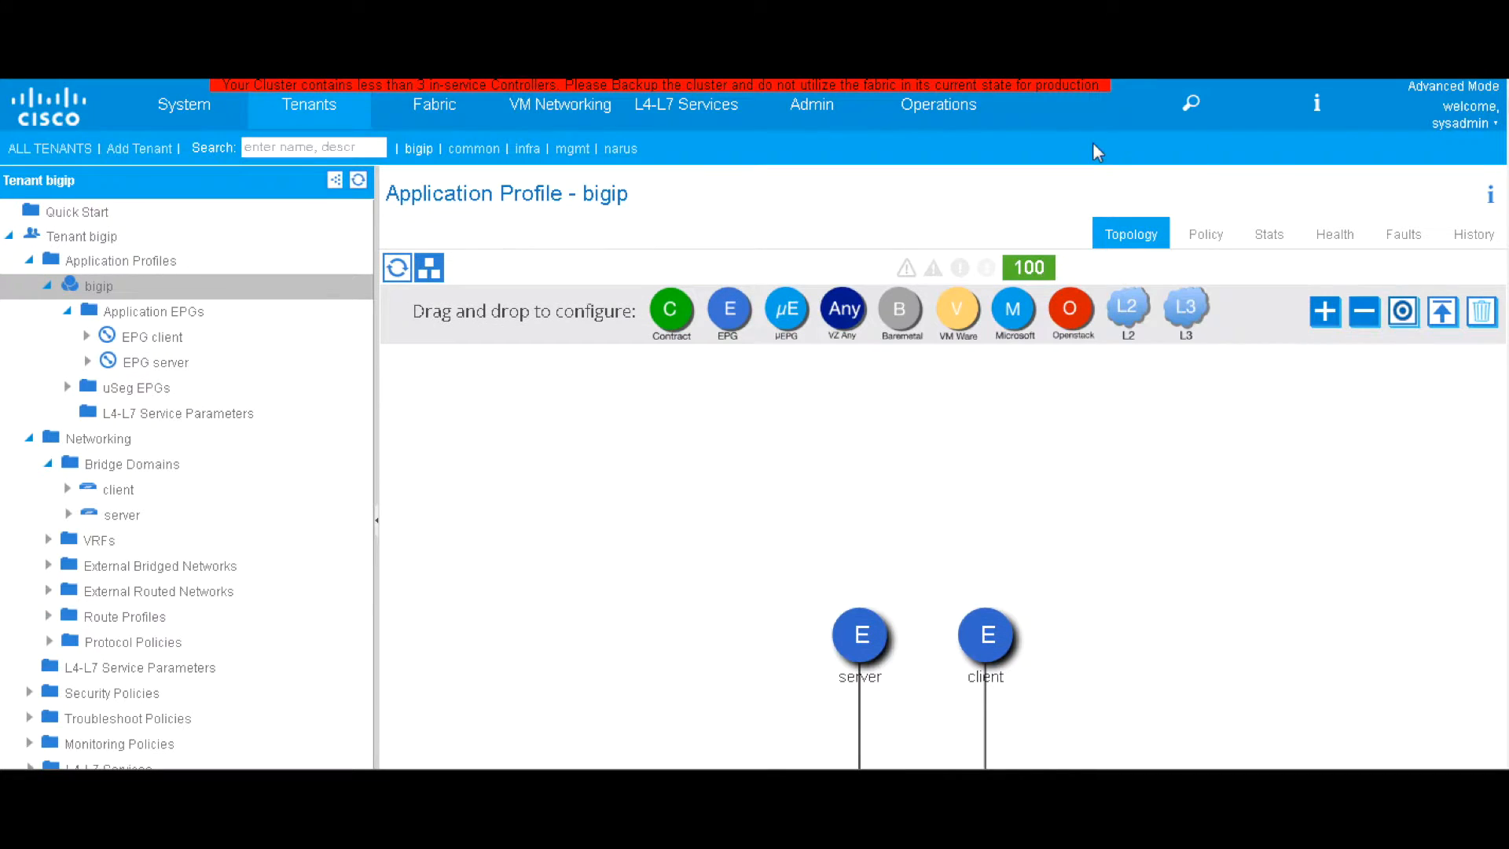
click(674, 114)
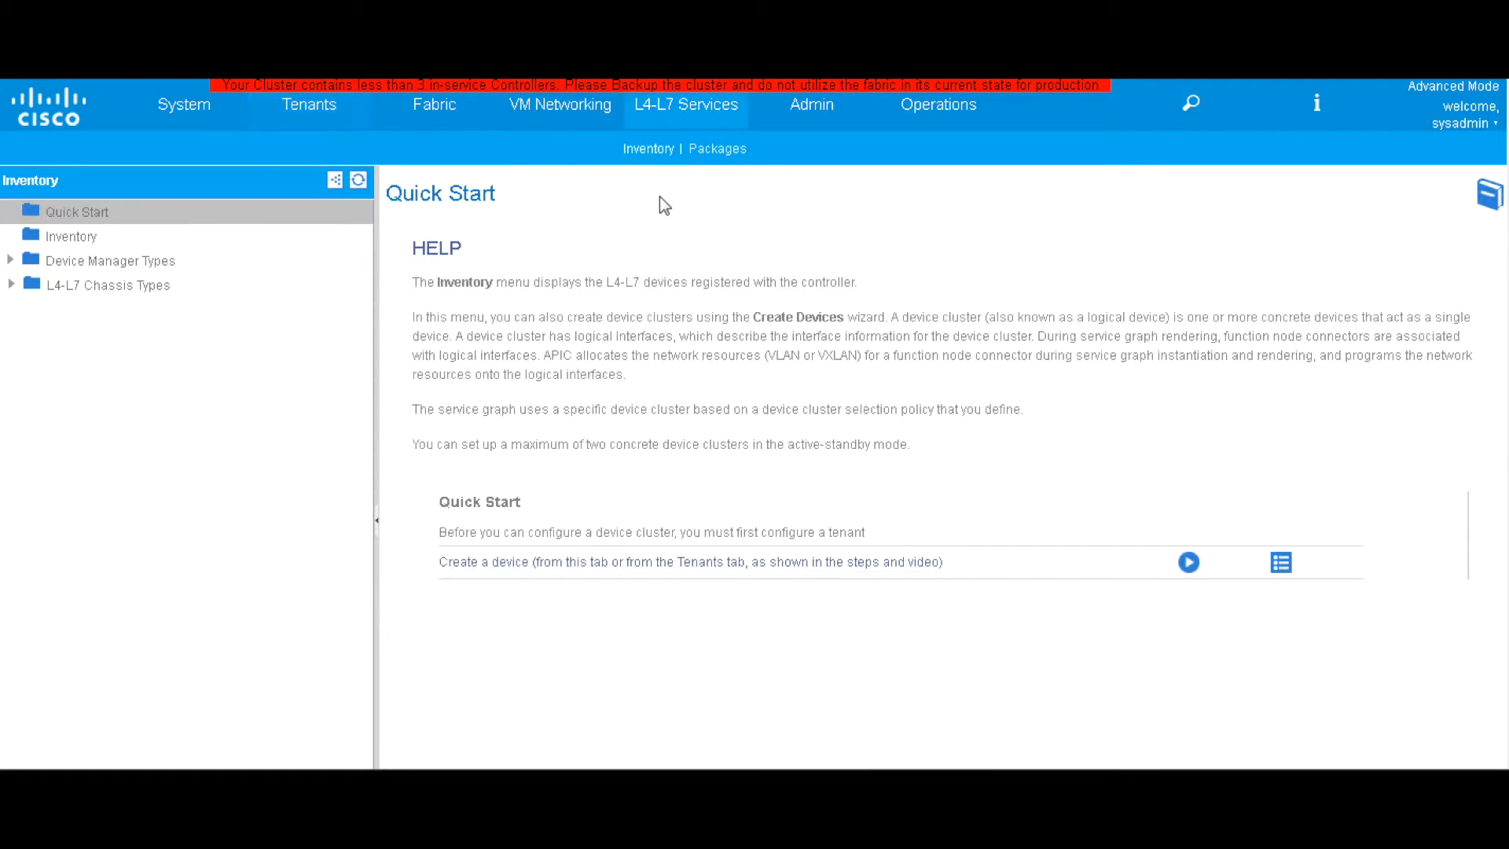
click(728, 168)
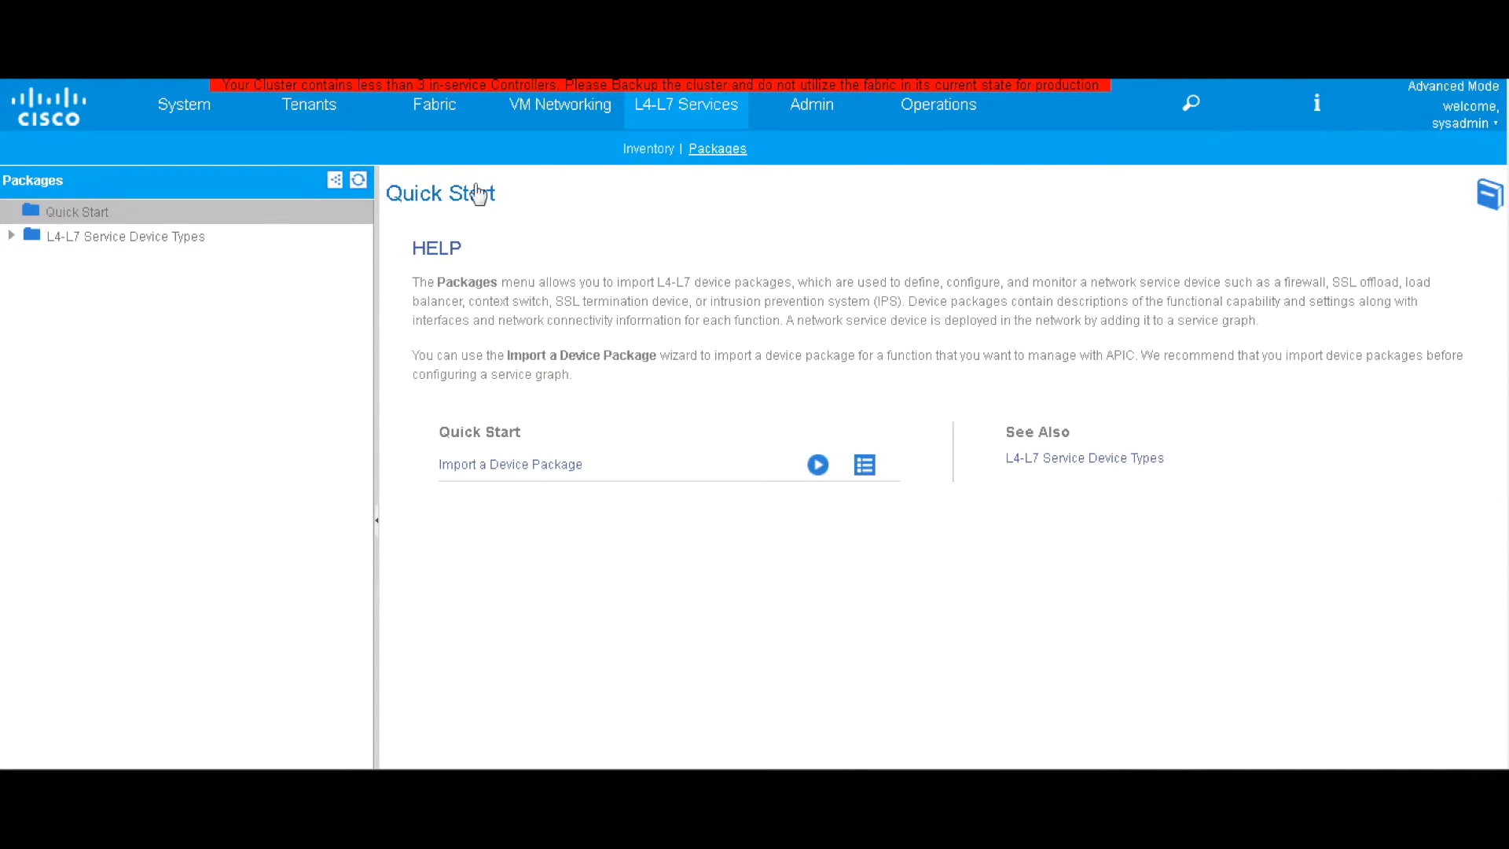
click(76, 238)
click(1473, 262)
click(1381, 314)
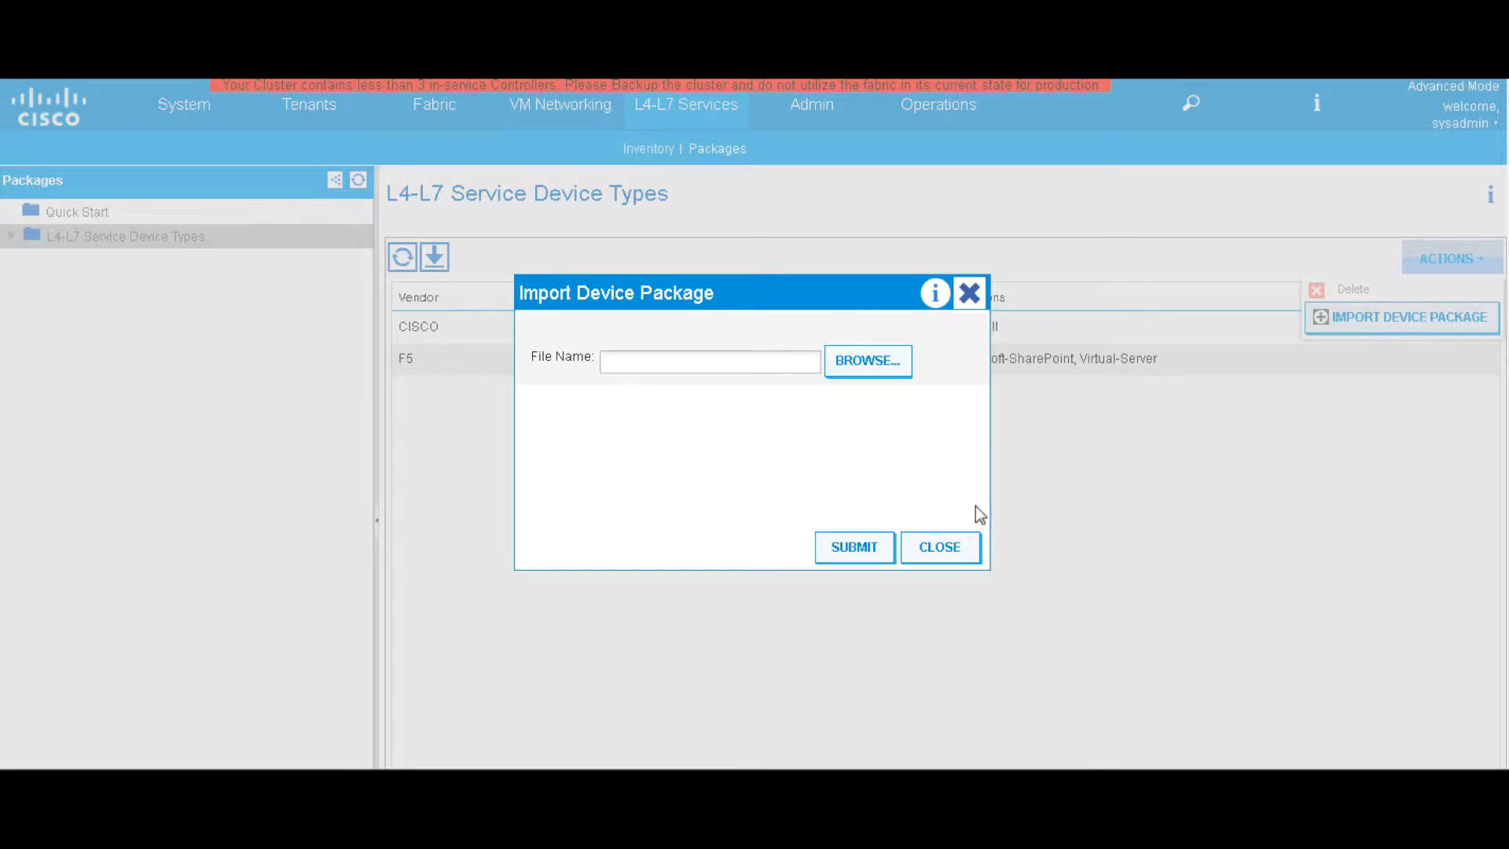
click(961, 551)
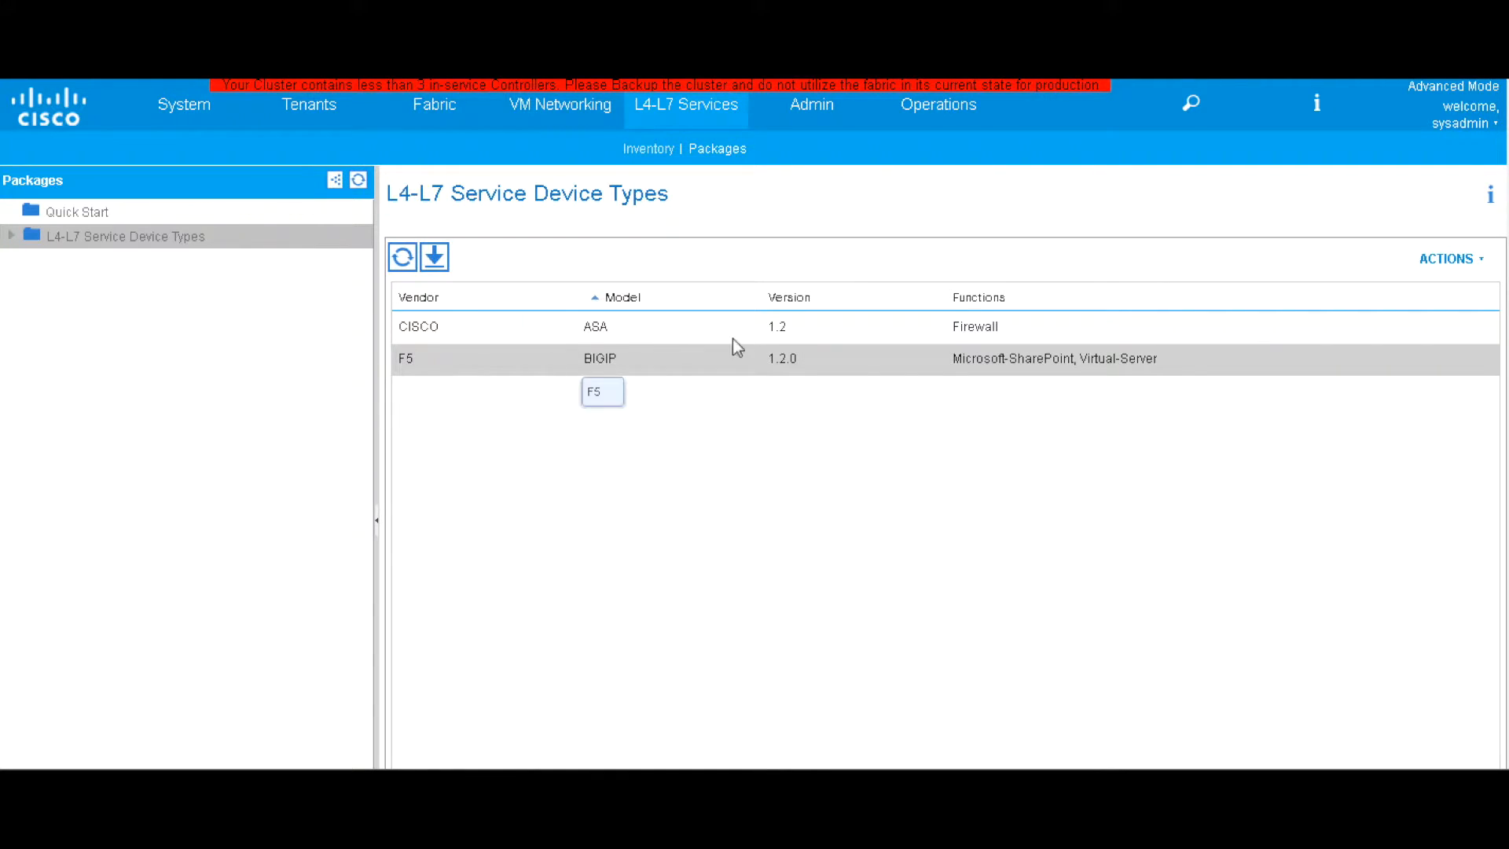
click(311, 114)
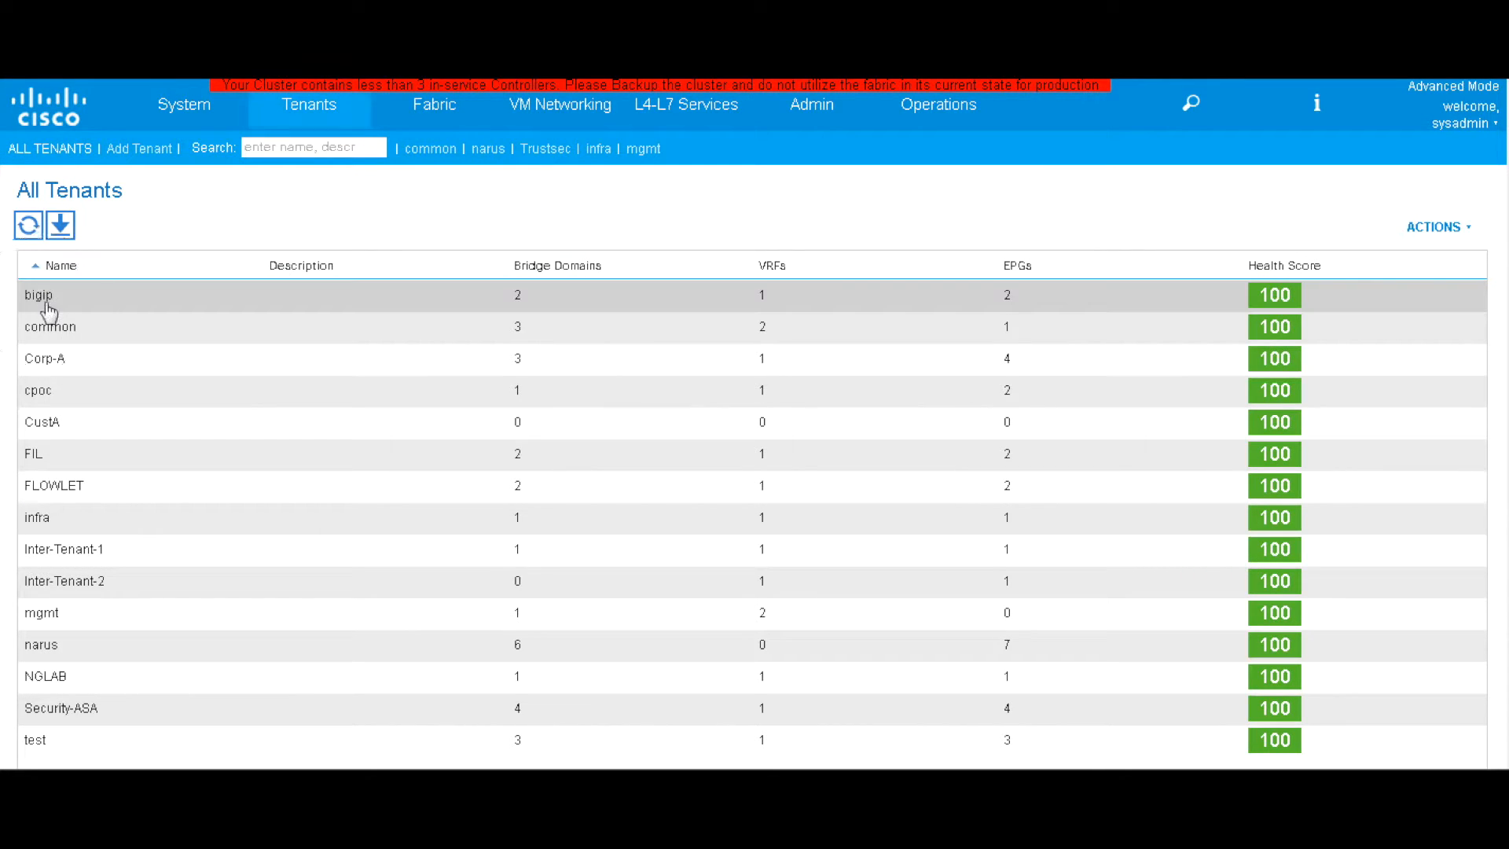
Open tenant bigip's L4-L7 Devices and choose Create L4-L7 Devices
double_click(239, 314)
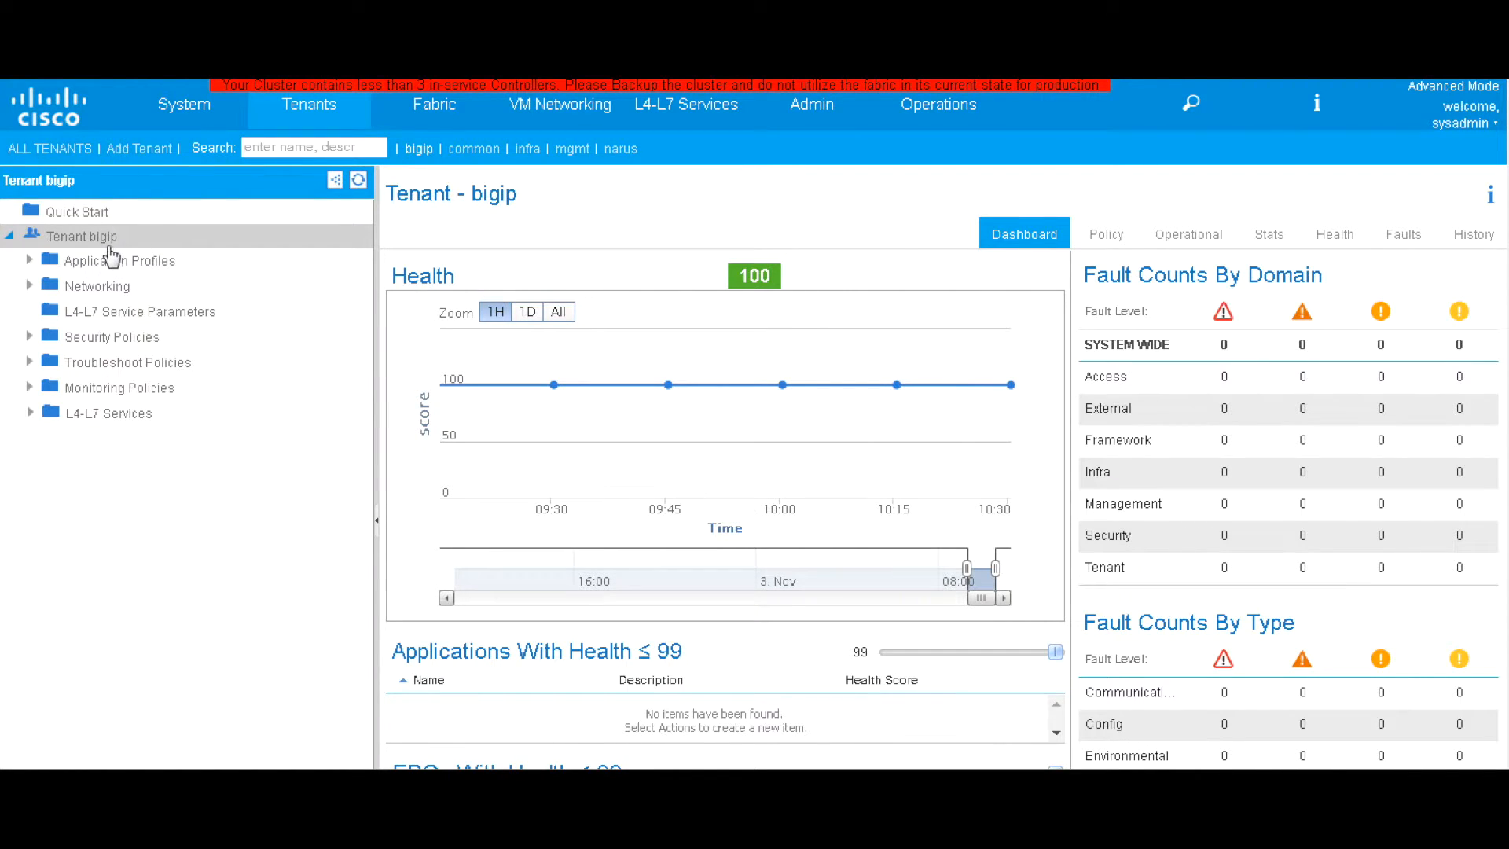
click(112, 422)
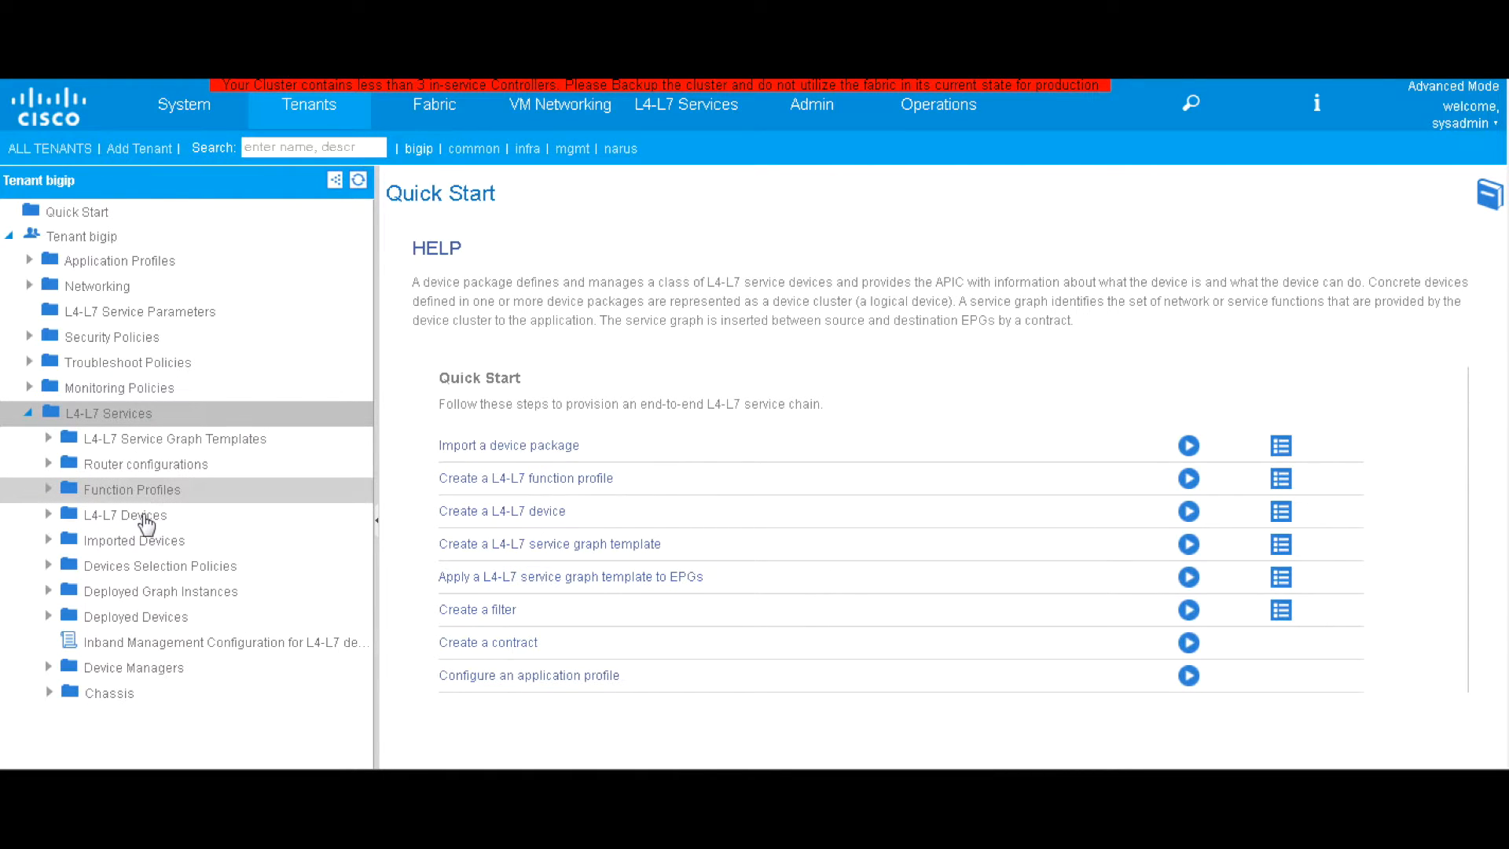
right_click(141, 517)
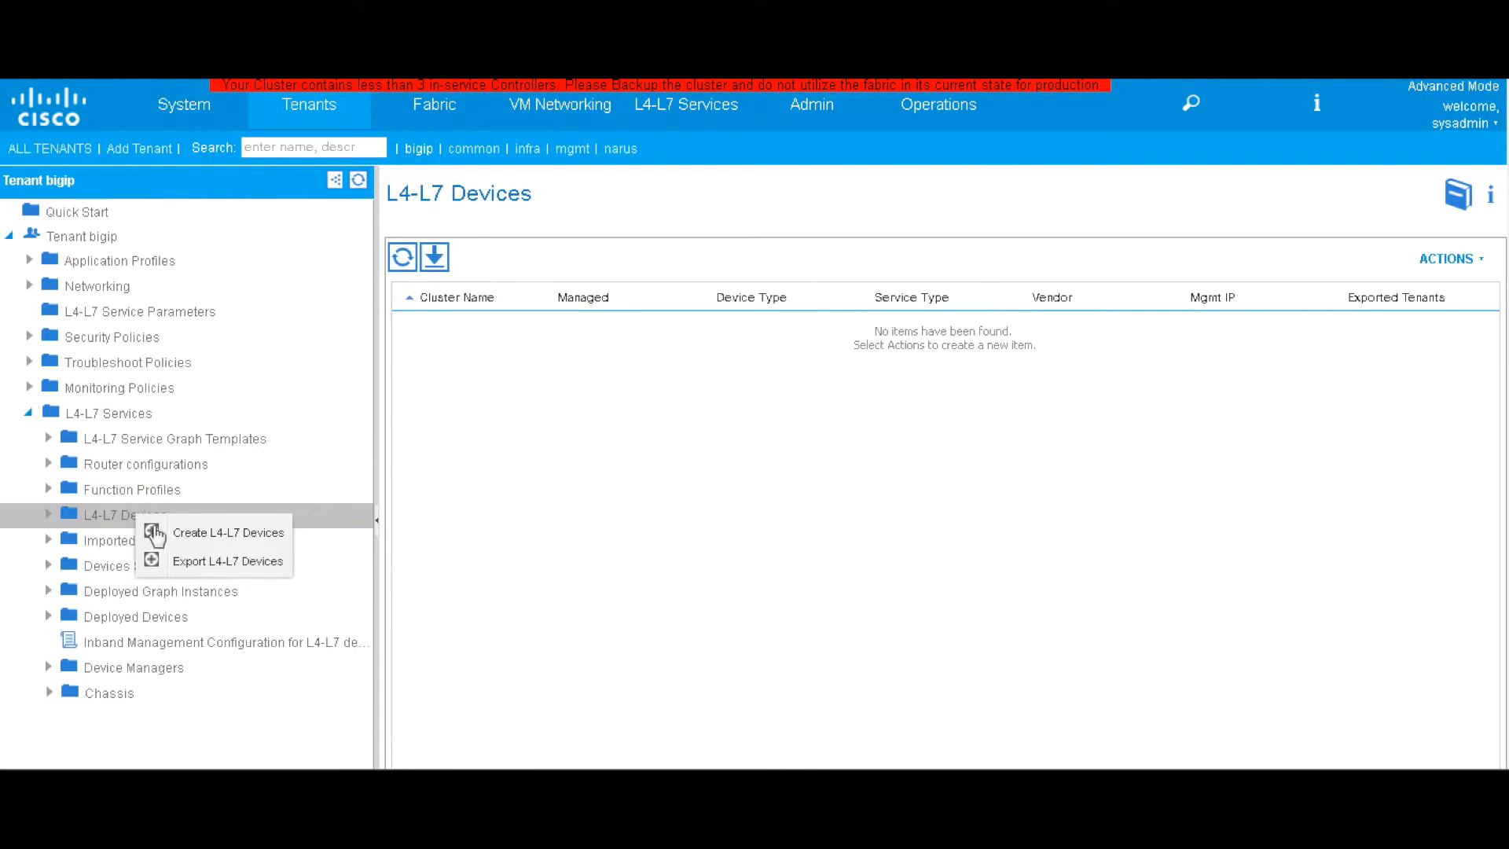
click(186, 539)
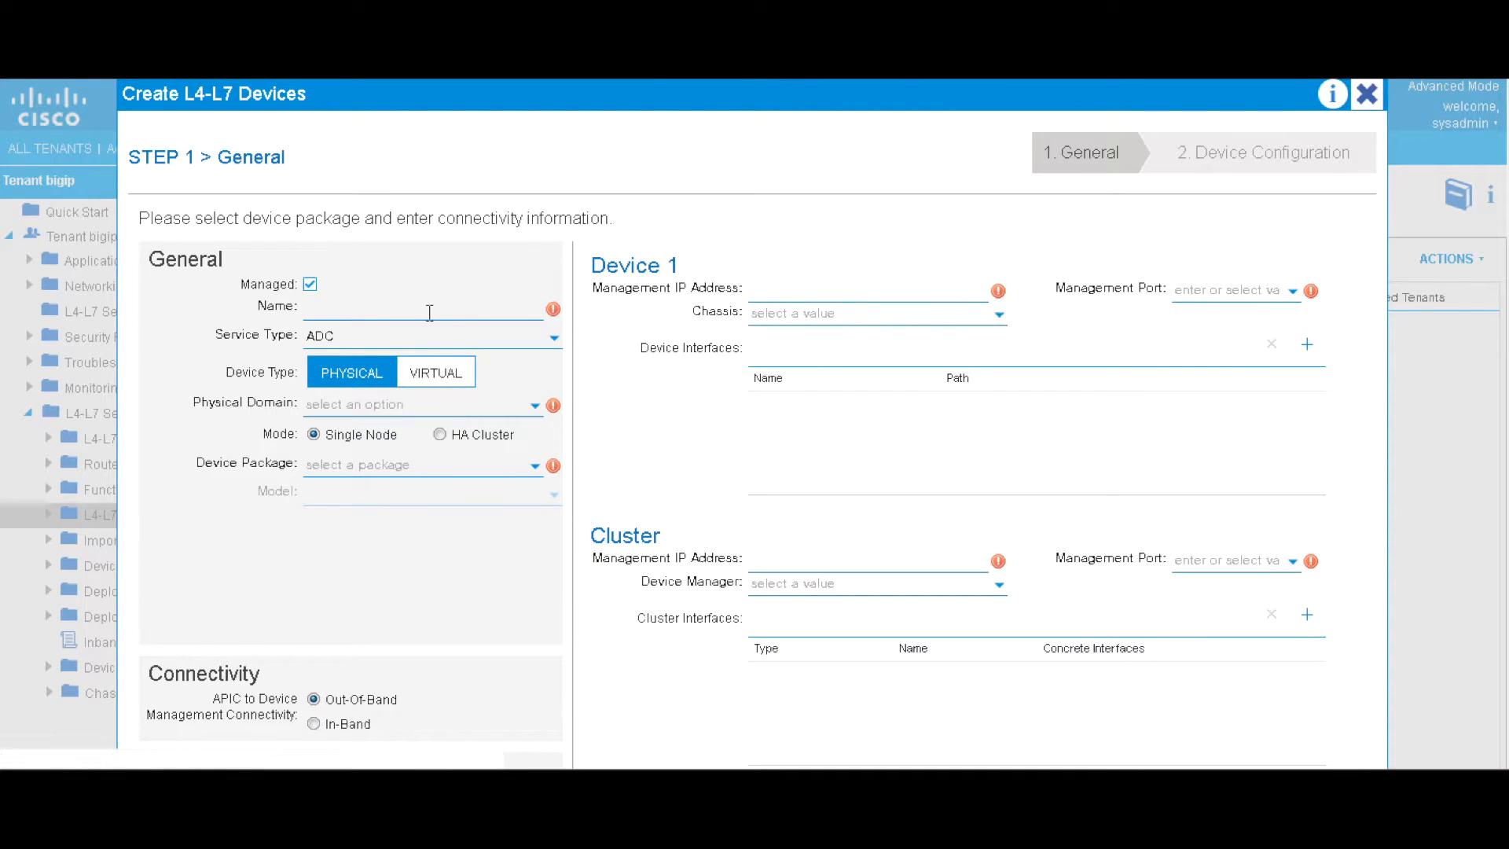
Name the device bigip-f: virtual, ACI-DVS domain, F5-BIGIP-1.2.0 package, BIG-IP-VE-GENERIC model
click(429, 312)
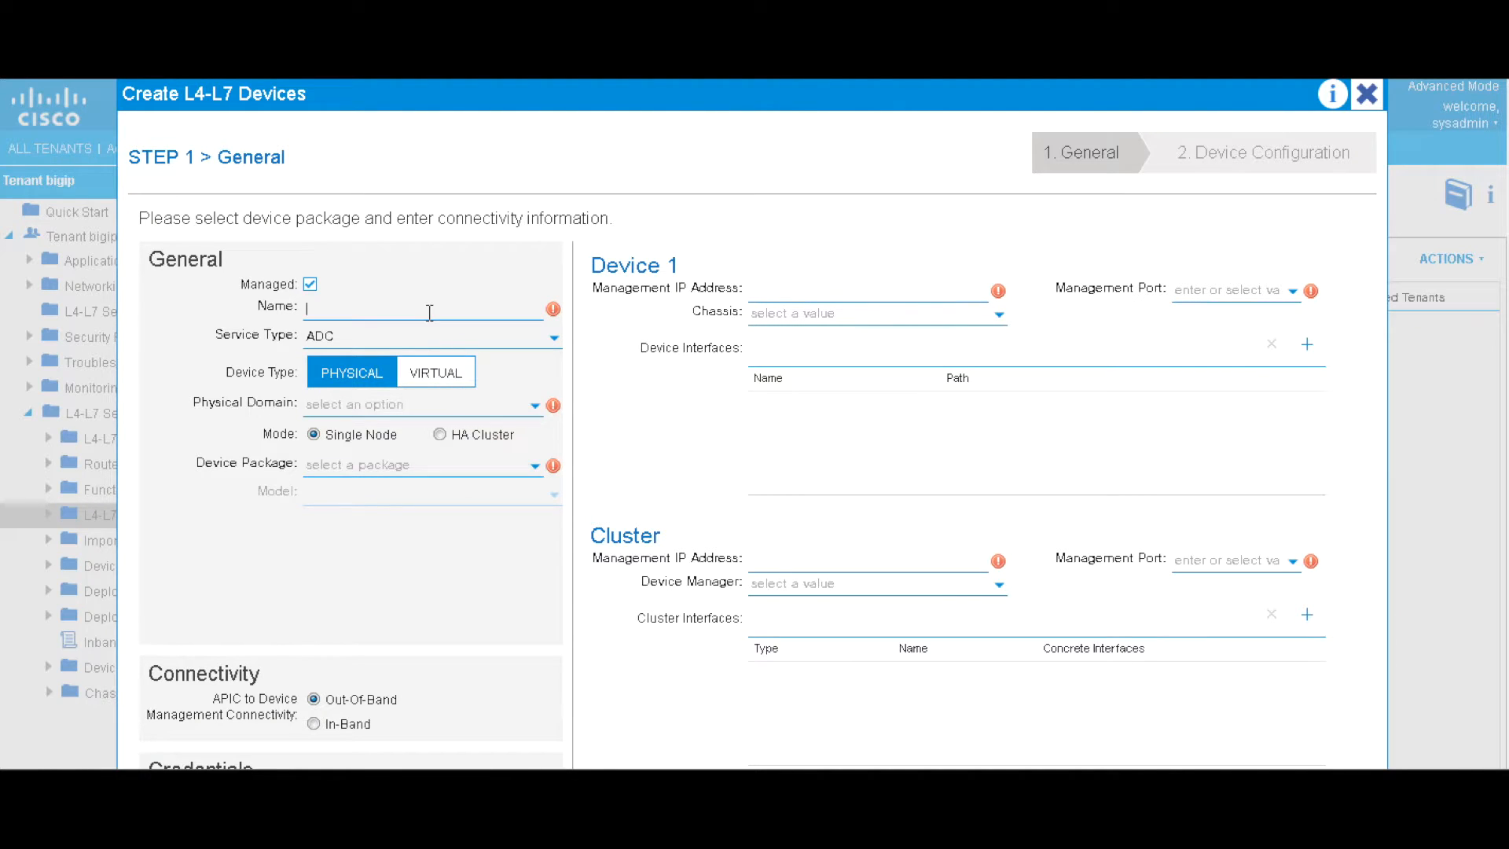
text(bigip-f)
click(432, 375)
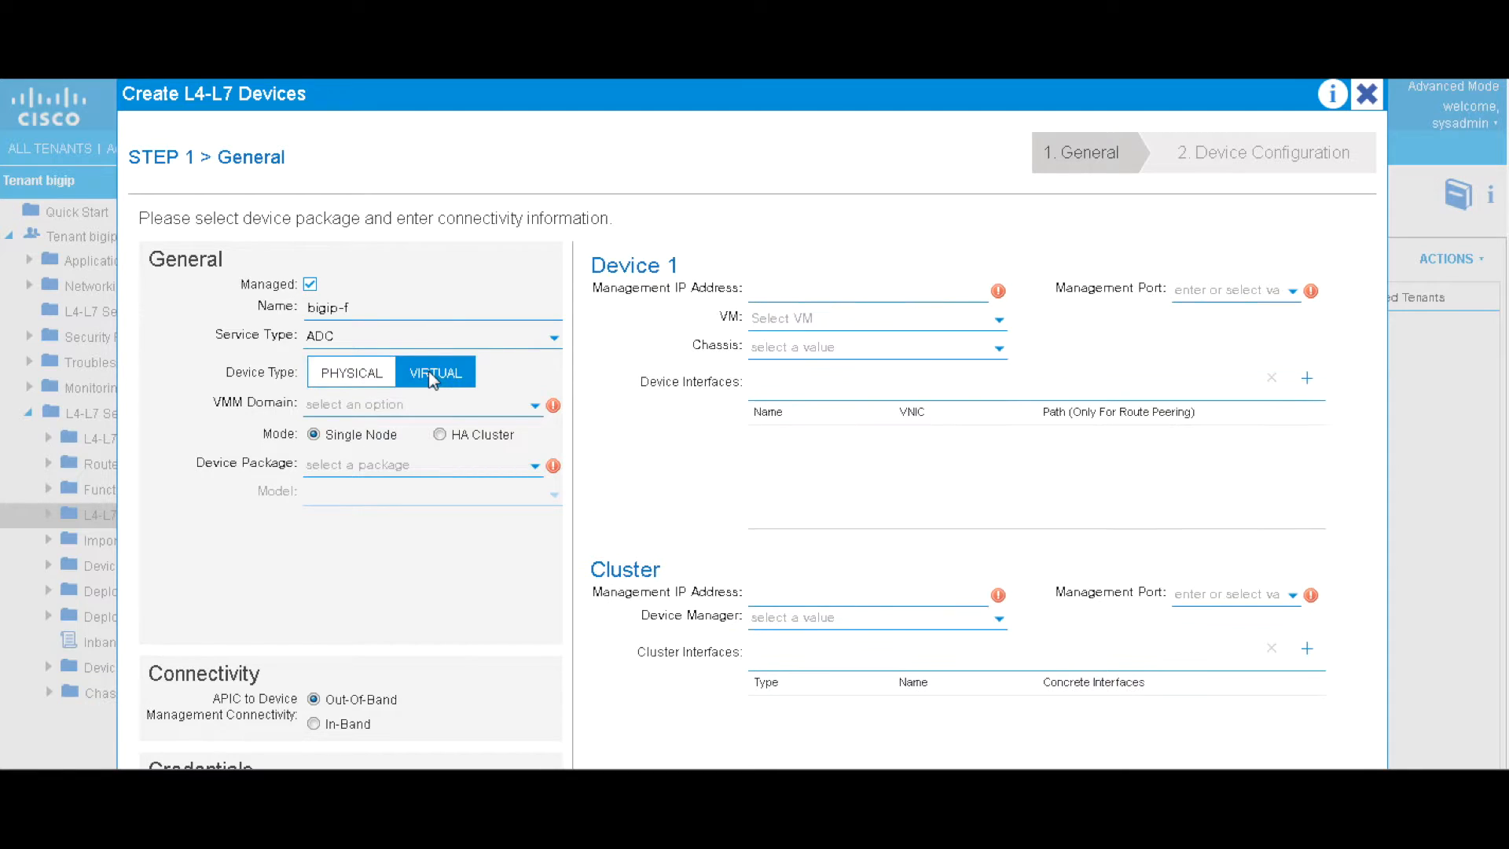
click(436, 405)
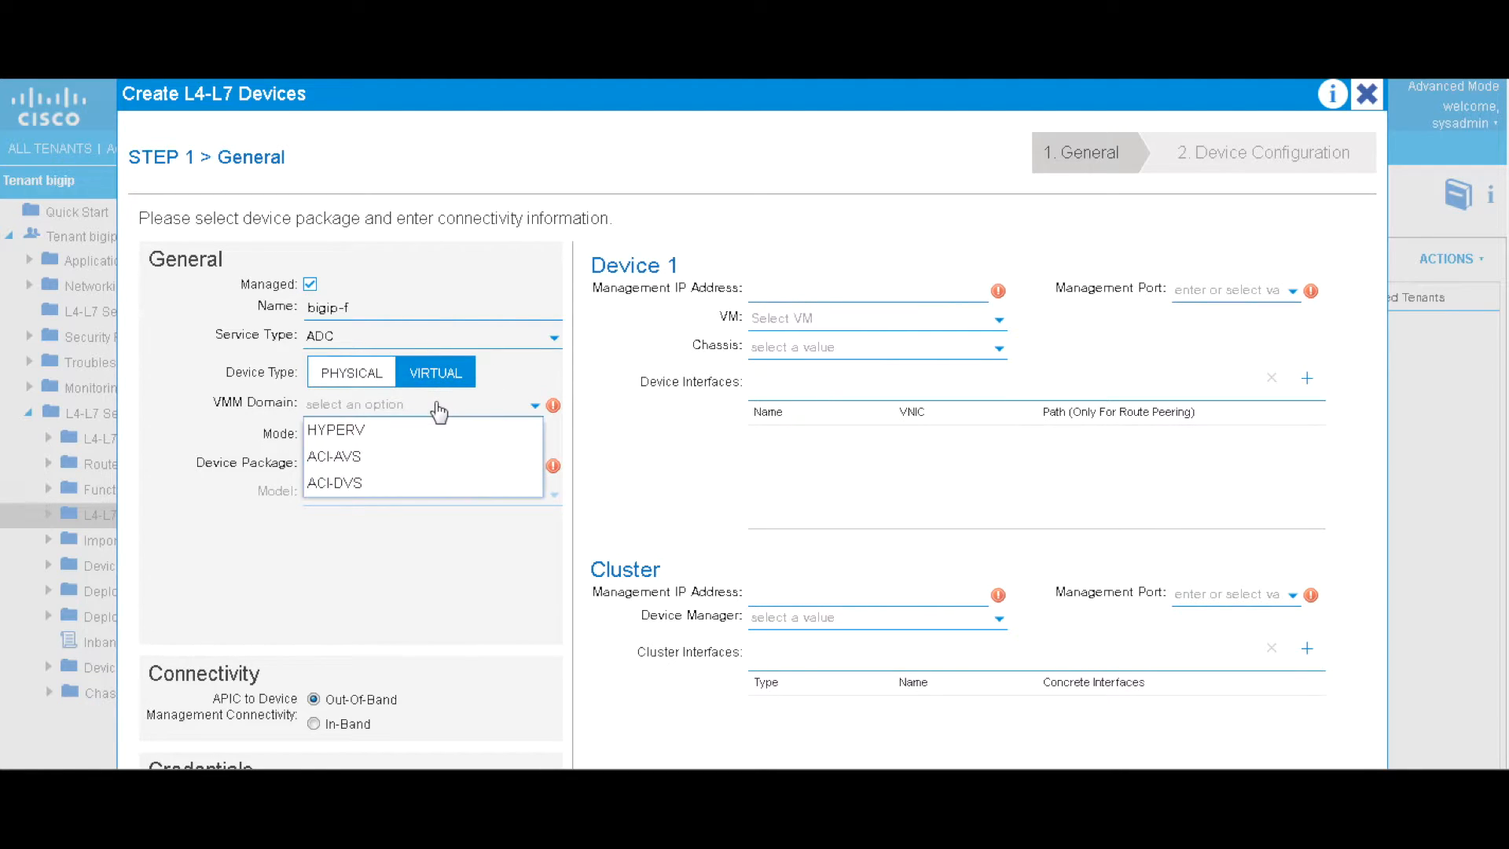
click(389, 482)
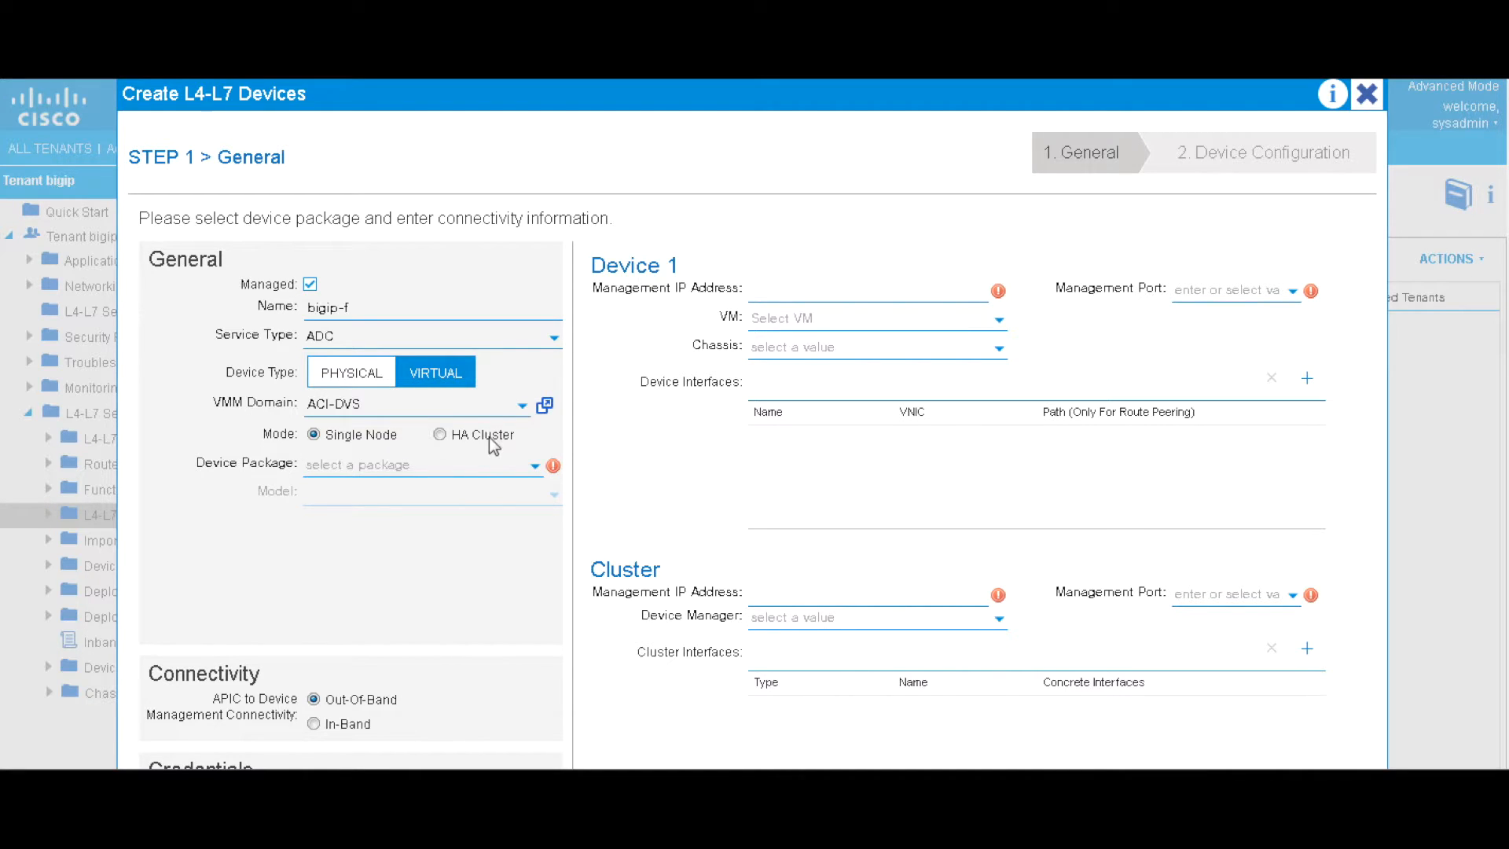
click(457, 472)
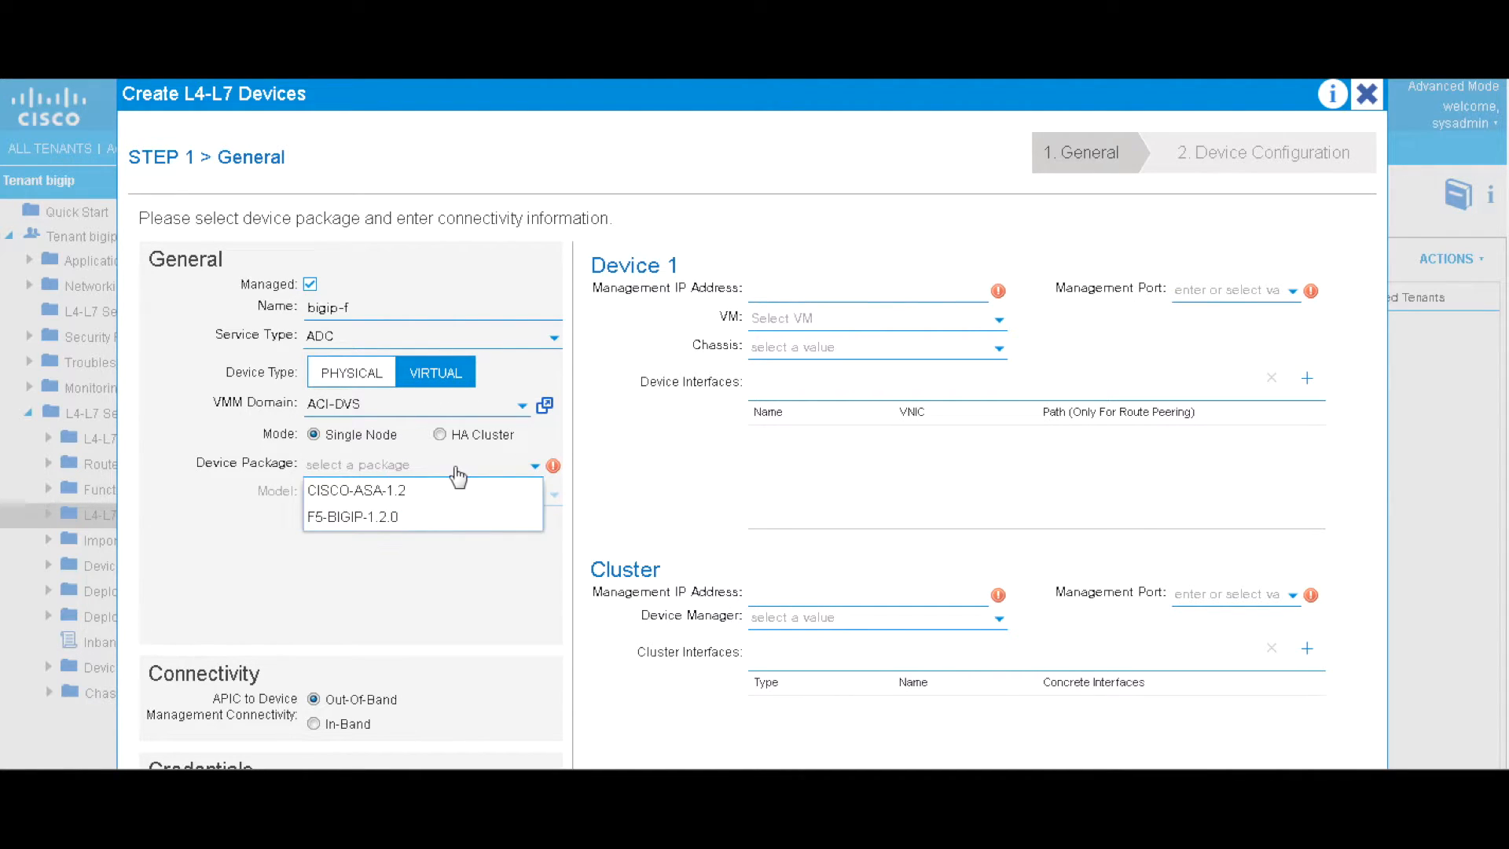
click(370, 519)
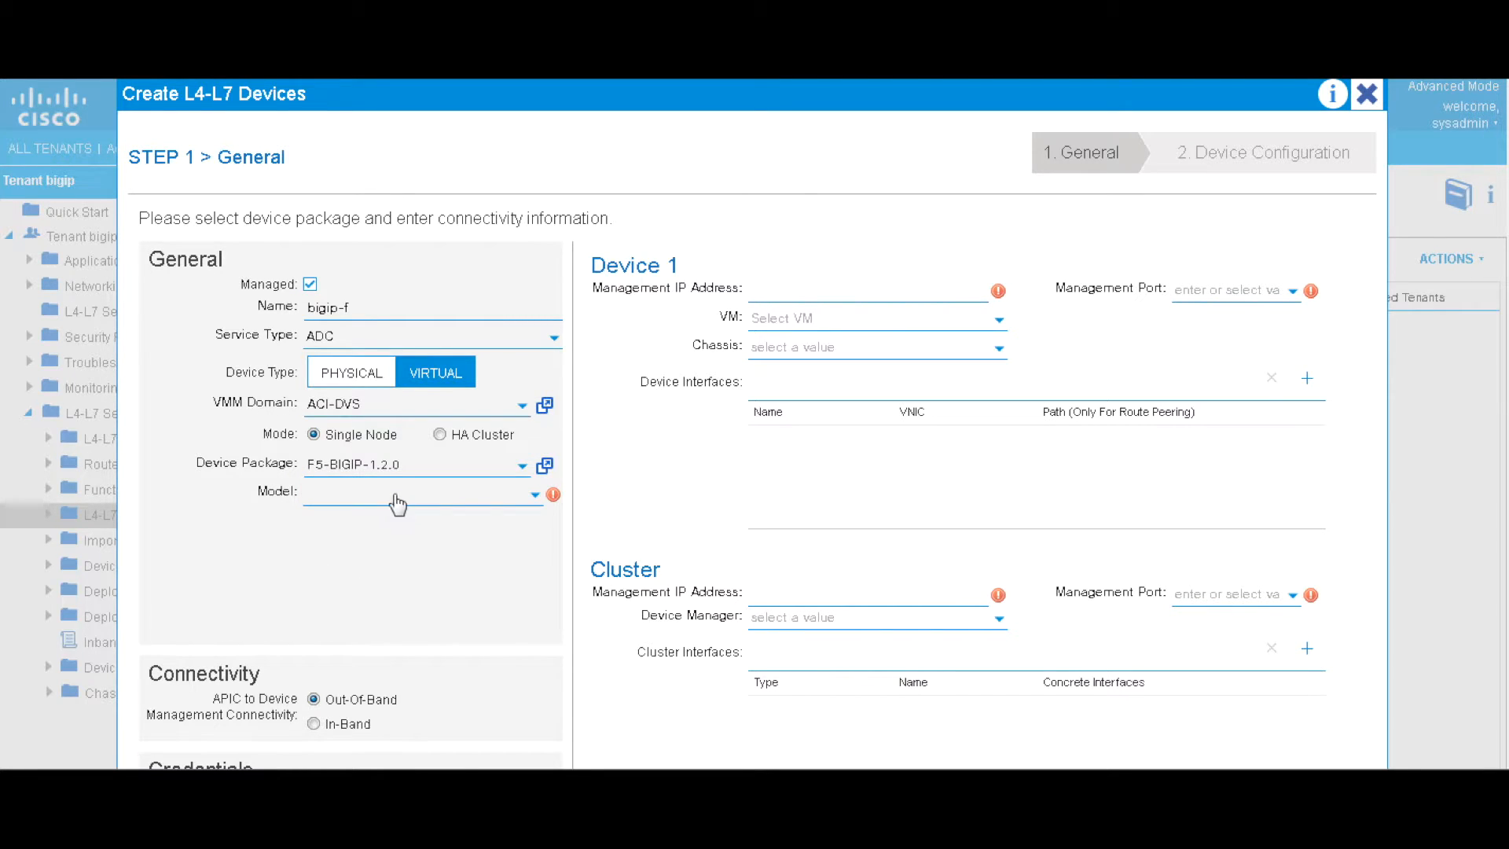
click(394, 495)
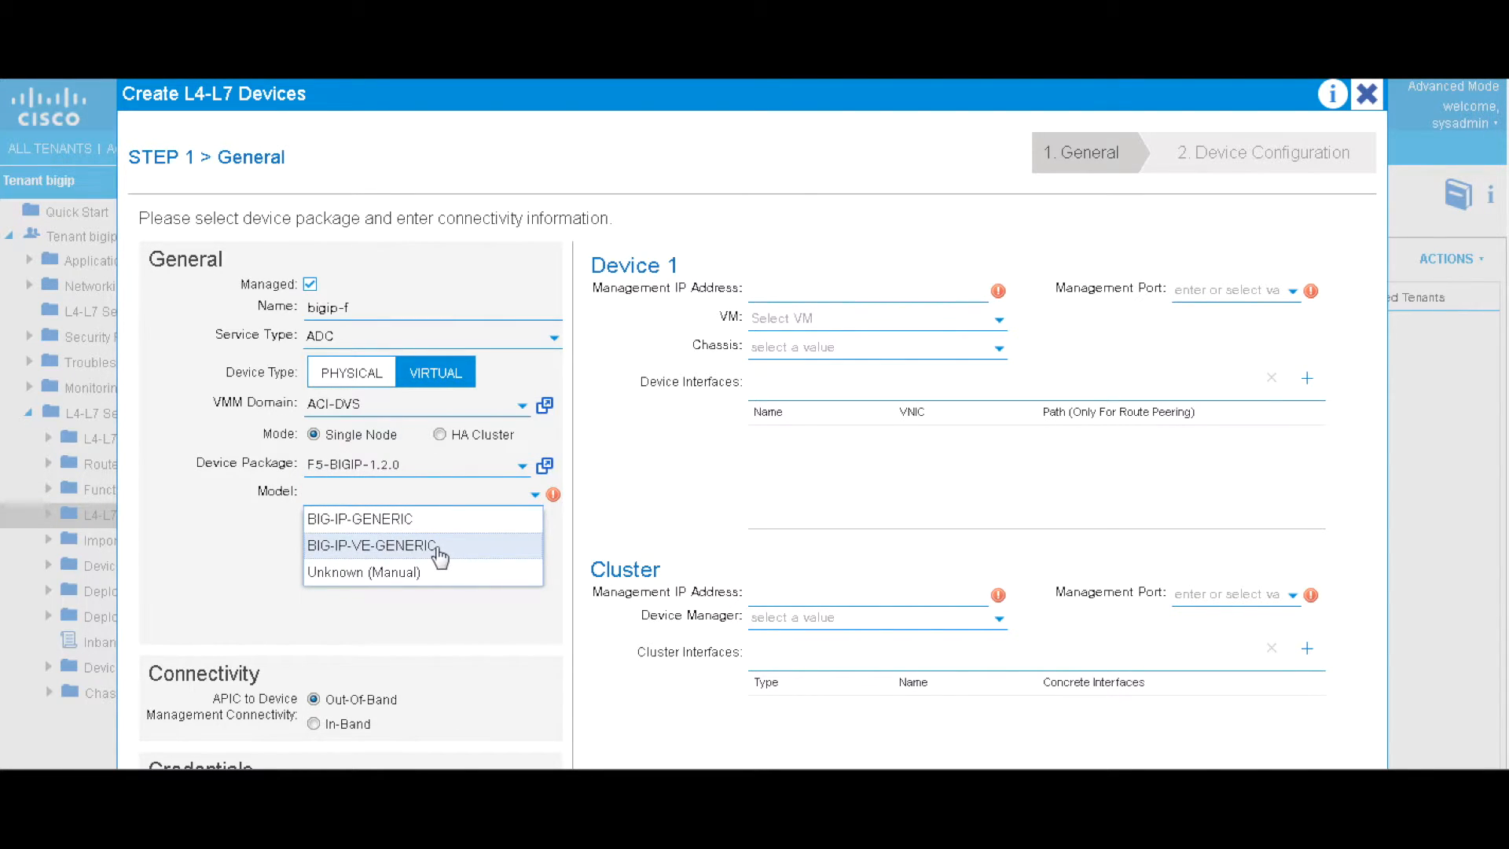
click(395, 545)
scroll(380, 614, down, 3)
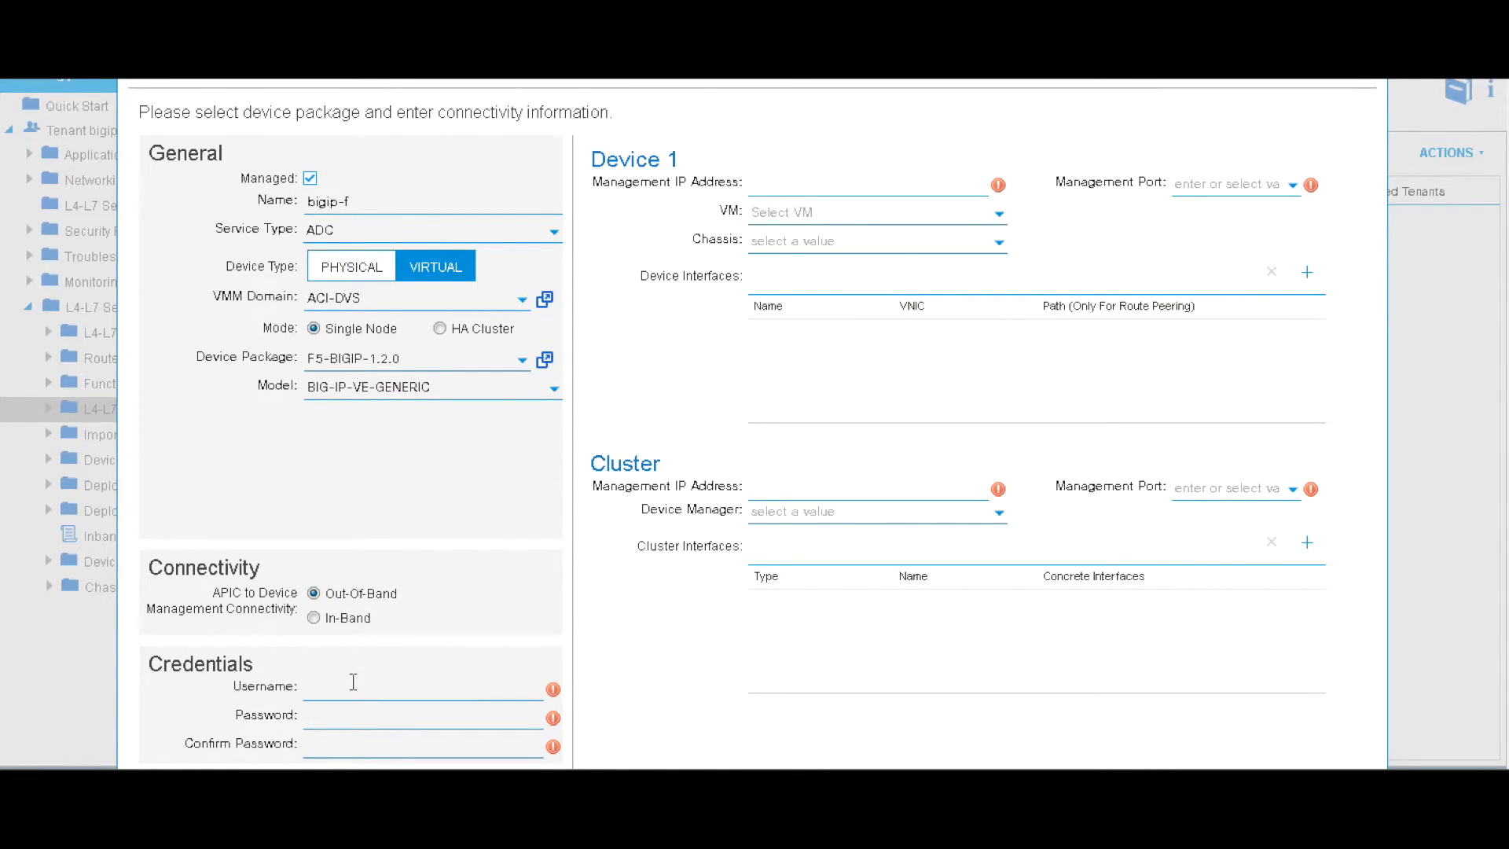
Enter the admin credentials, management IP 10.77.80.78 over https, and VM ACI-DVS/bigip-f5
text(dmi)
text(adm)
click(815, 188)
text(10.77.80.78)
click(1211, 182)
click(1206, 230)
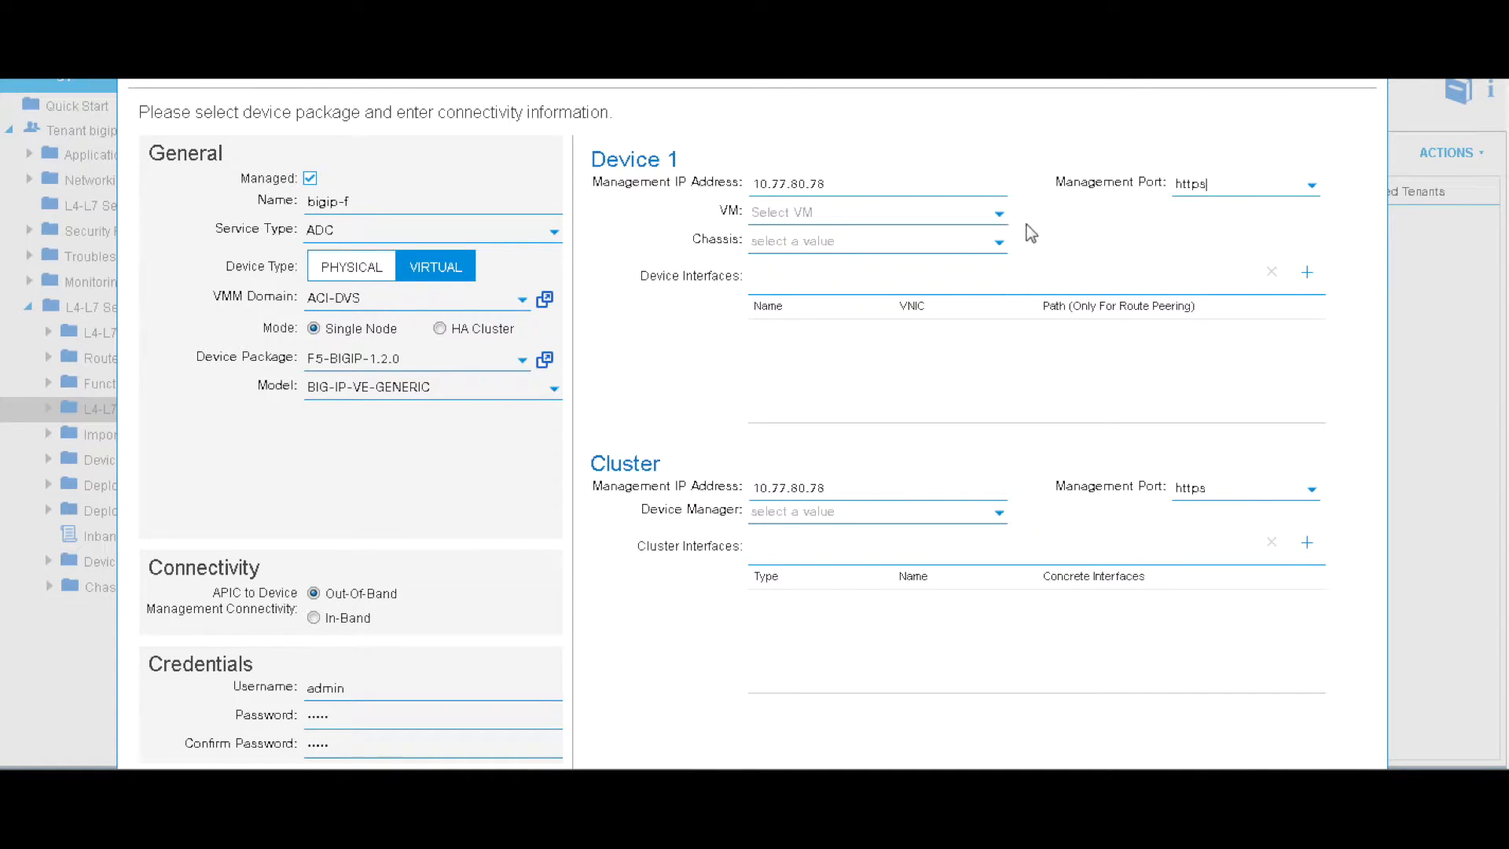
click(899, 222)
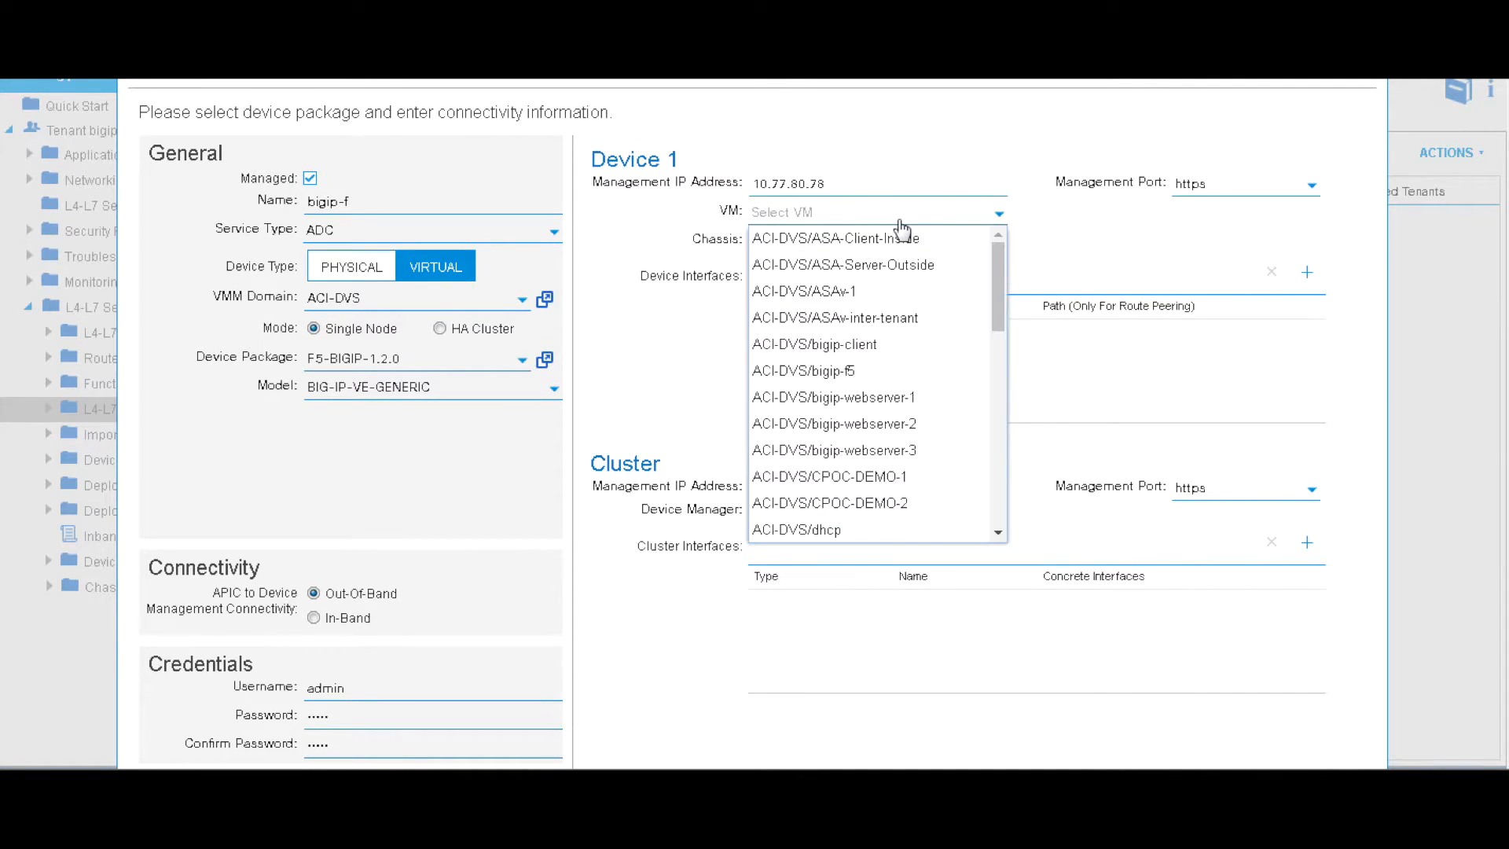
click(831, 384)
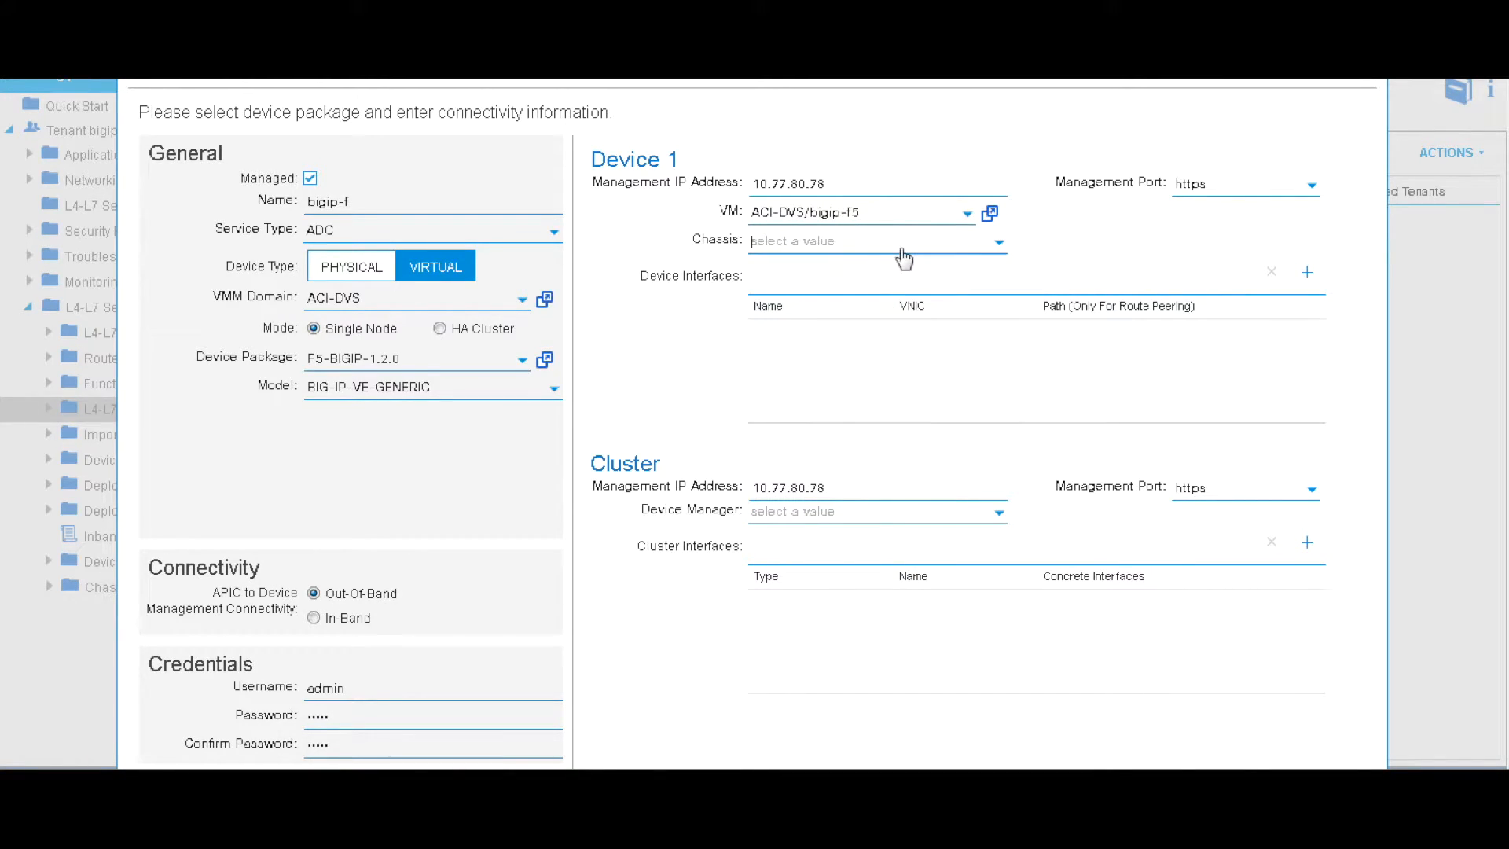
Add device interfaces 1_1 on Network adapter 2 and 1_2 on Network adapter 3
click(1307, 277)
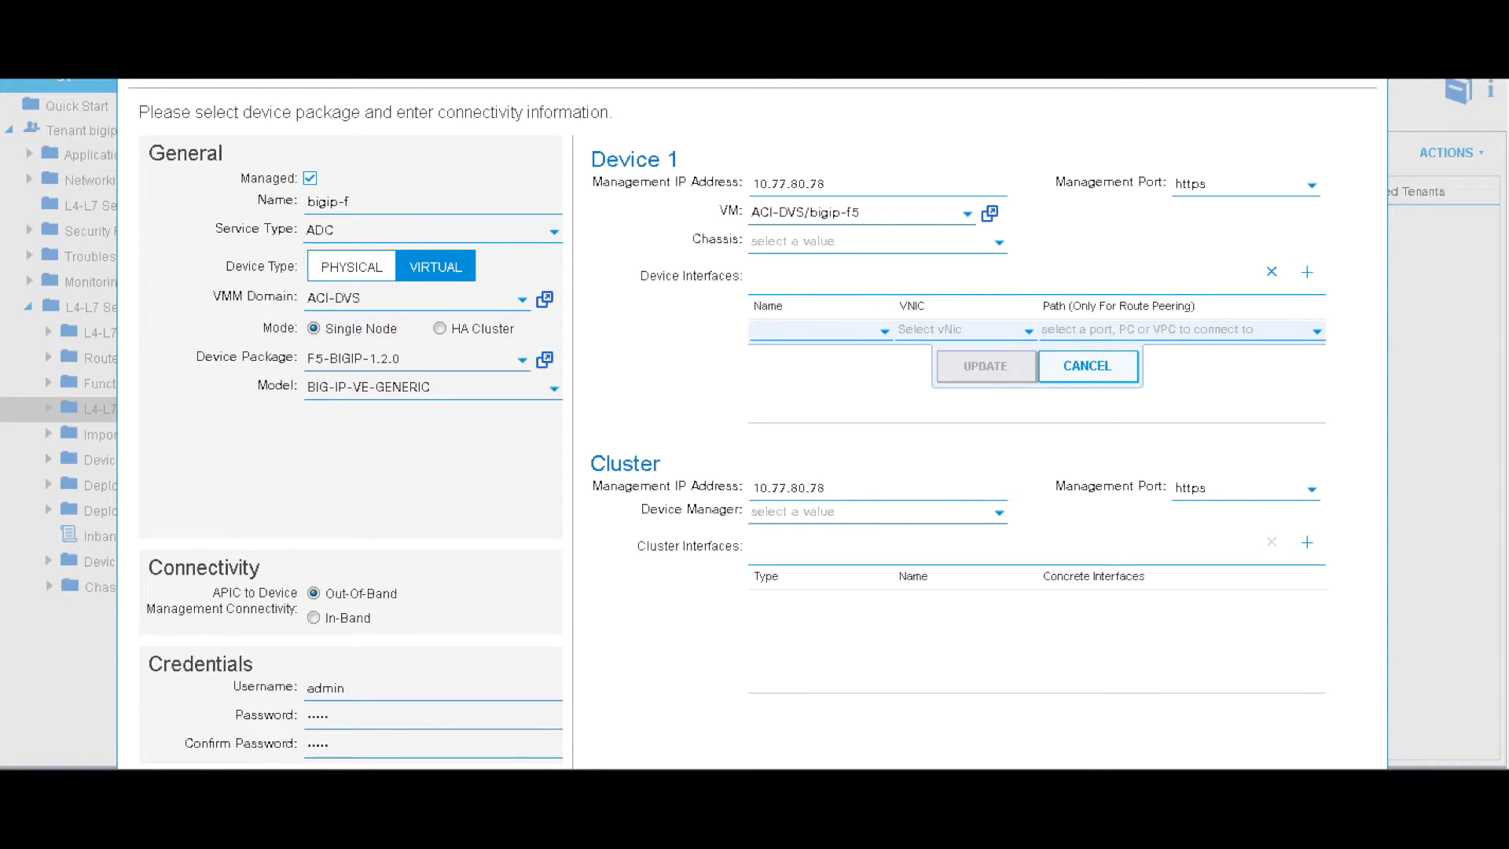
click(884, 334)
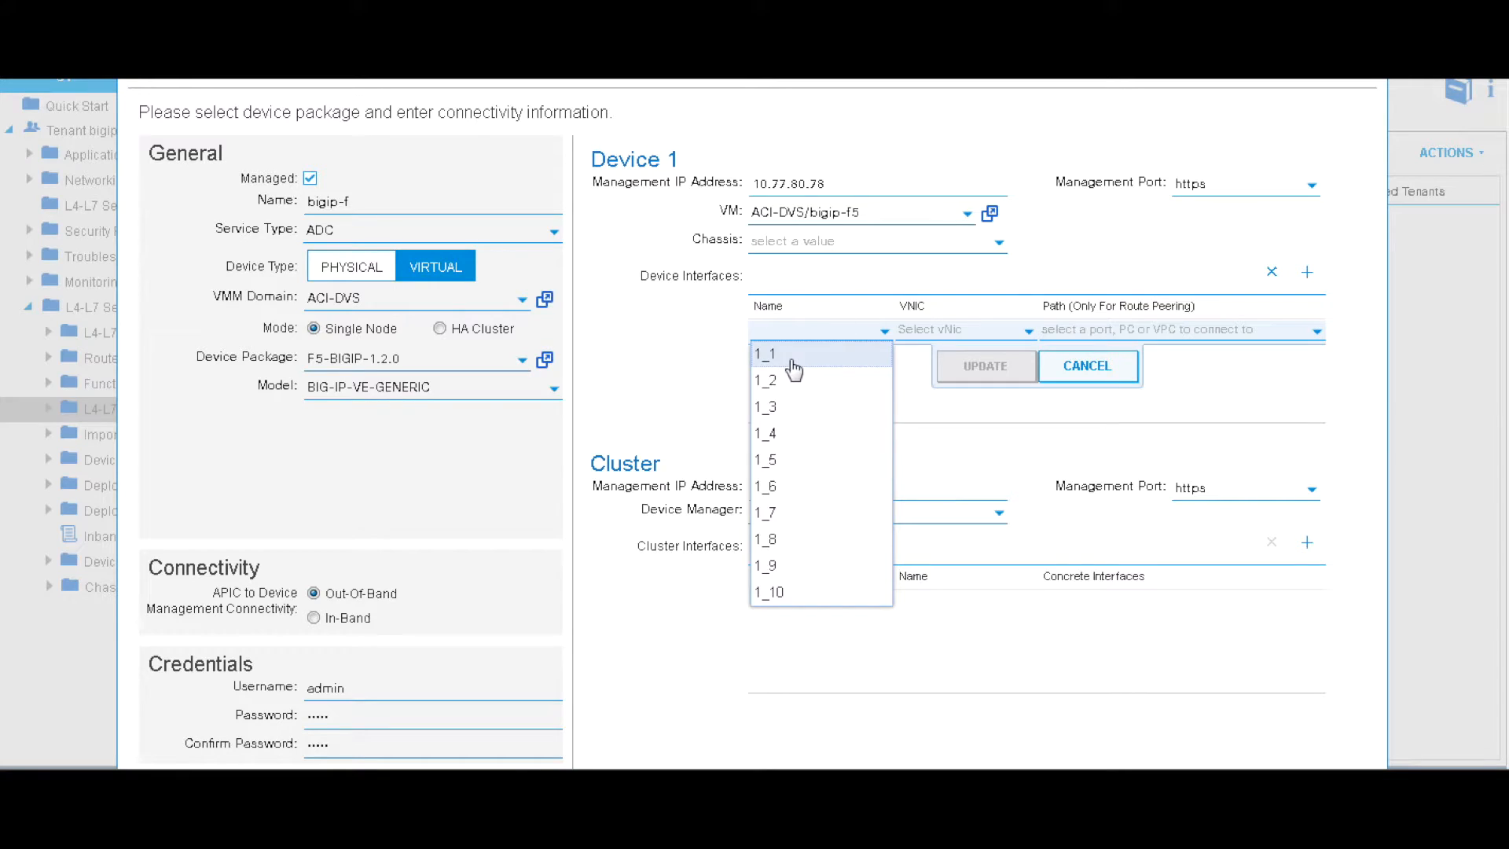
click(792, 363)
click(995, 330)
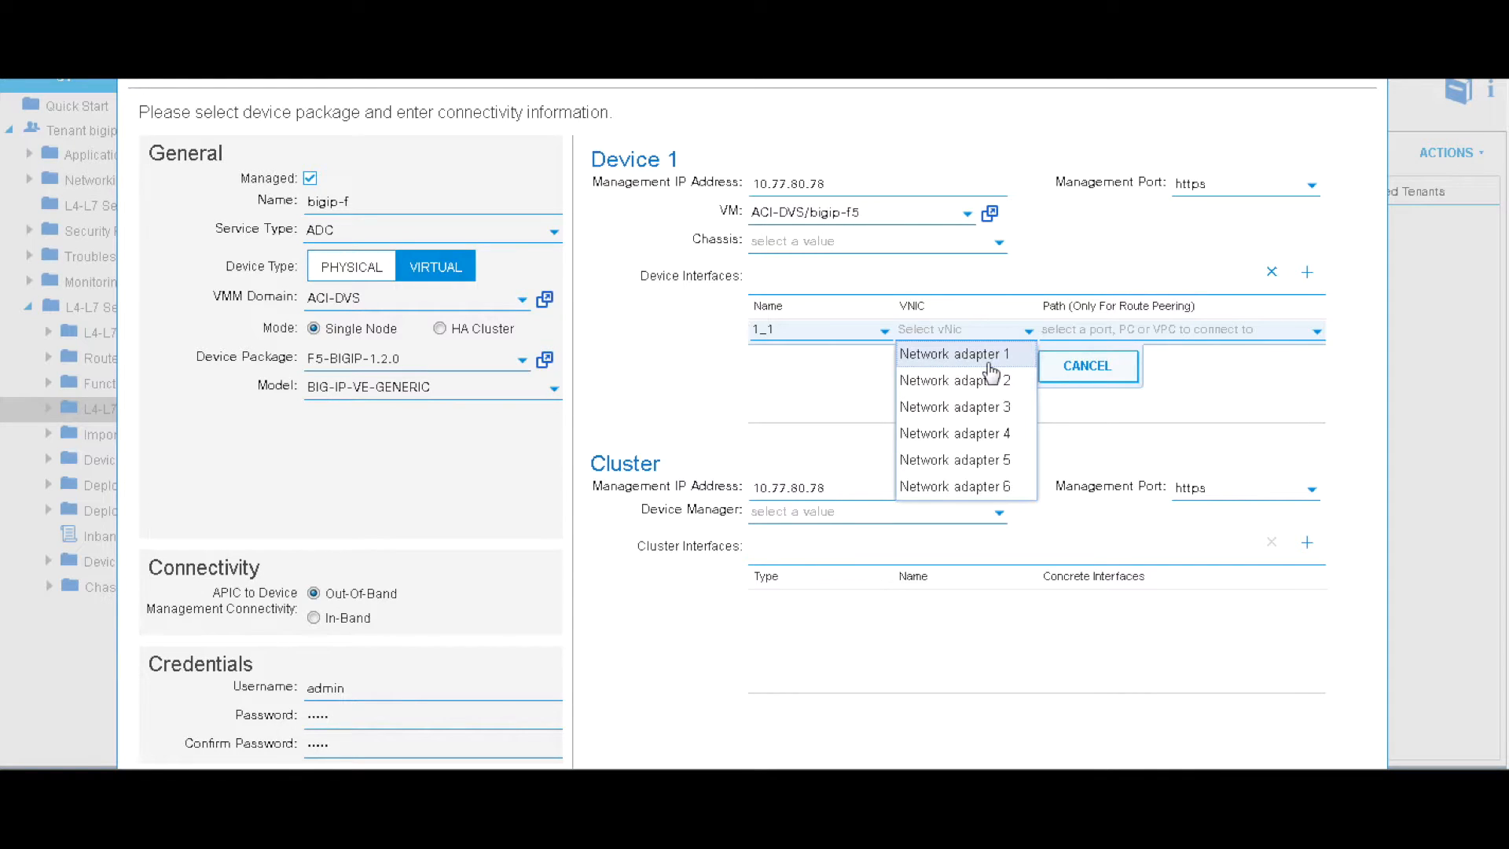
click(947, 380)
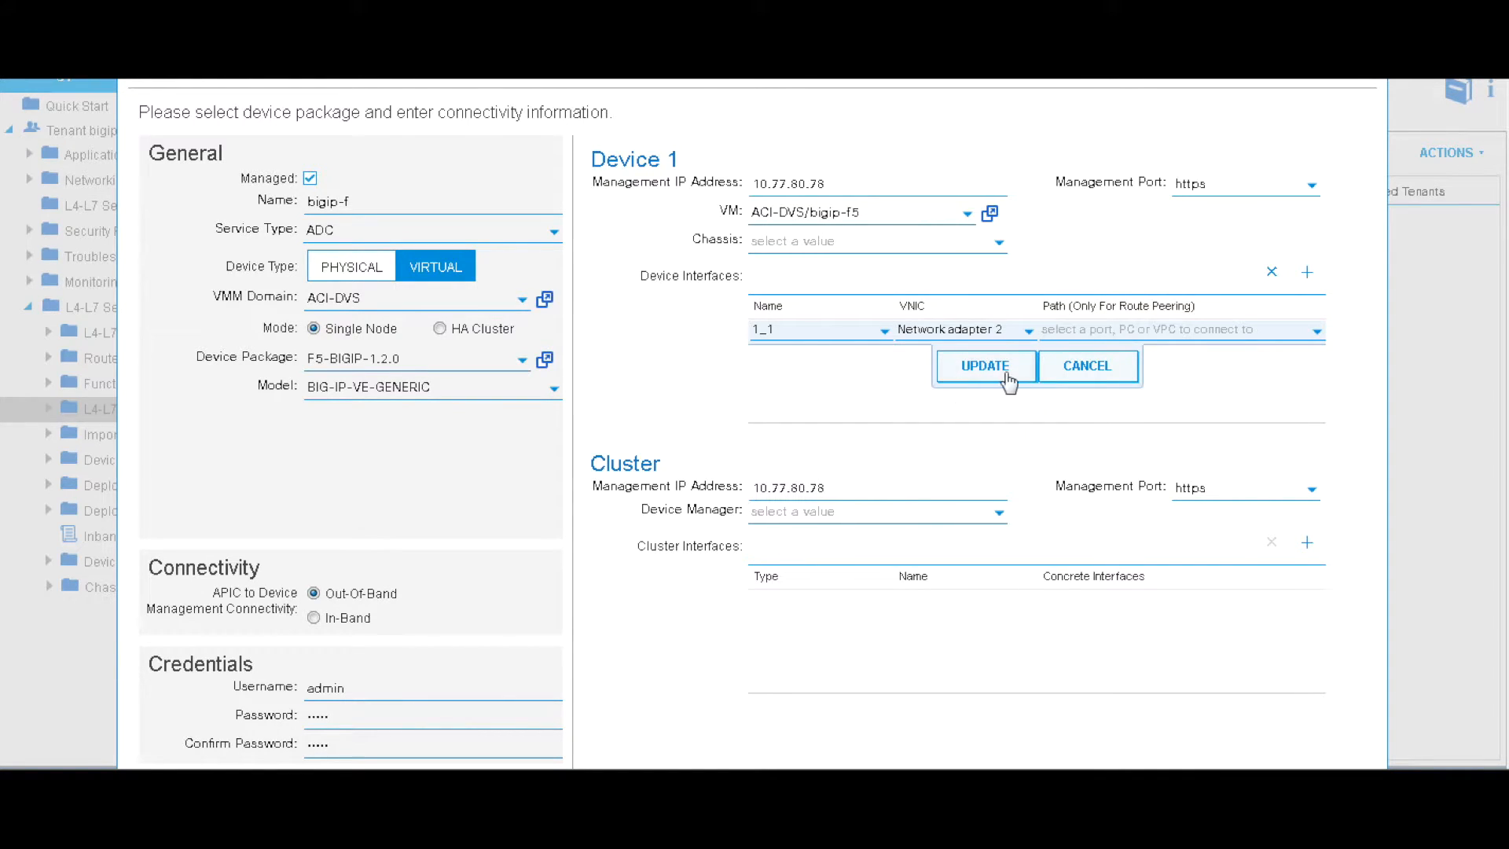
click(997, 372)
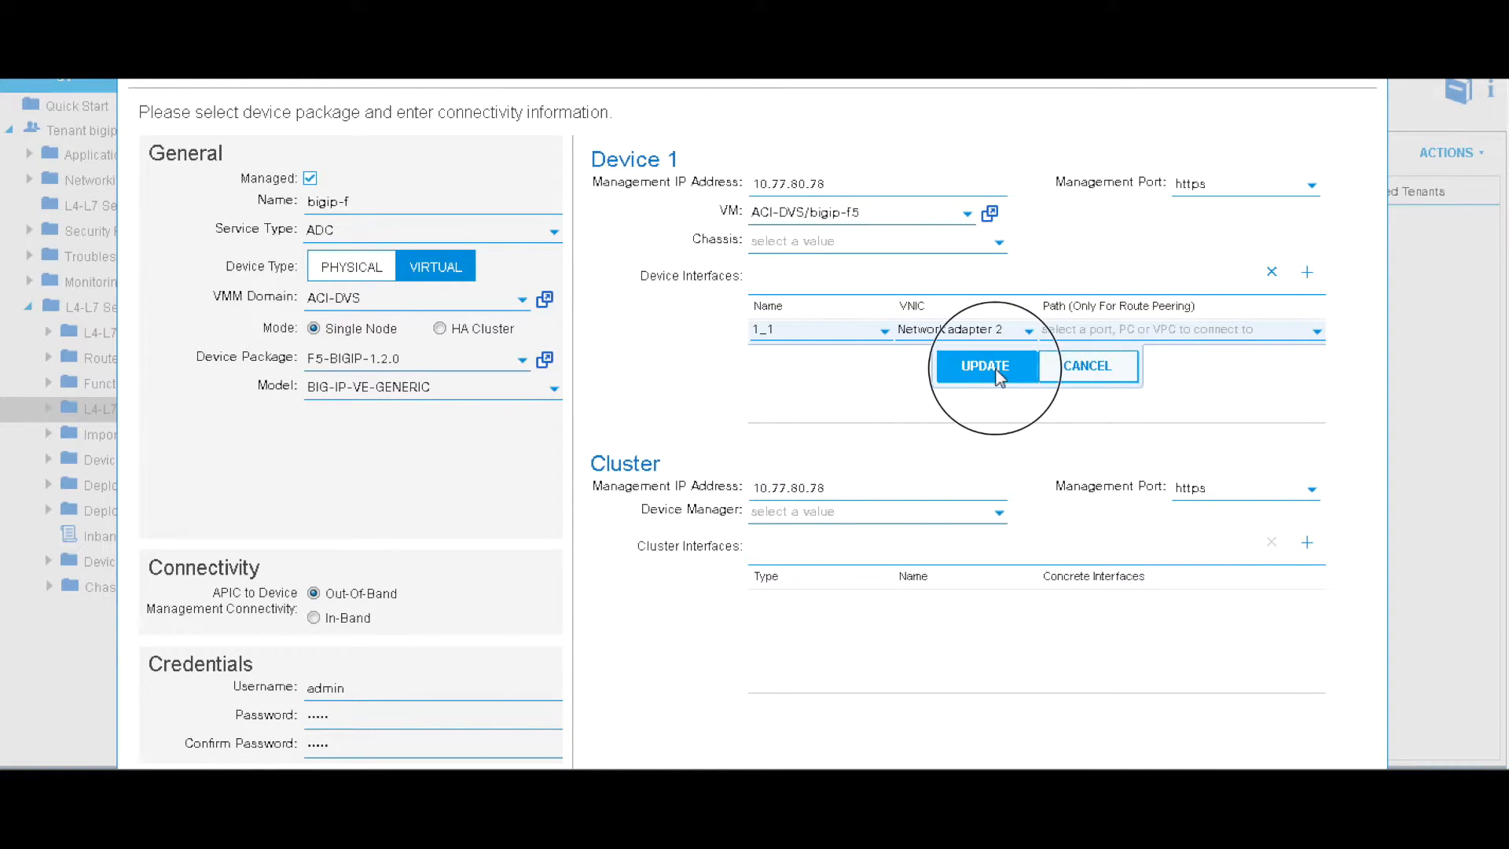
click(1306, 284)
click(885, 350)
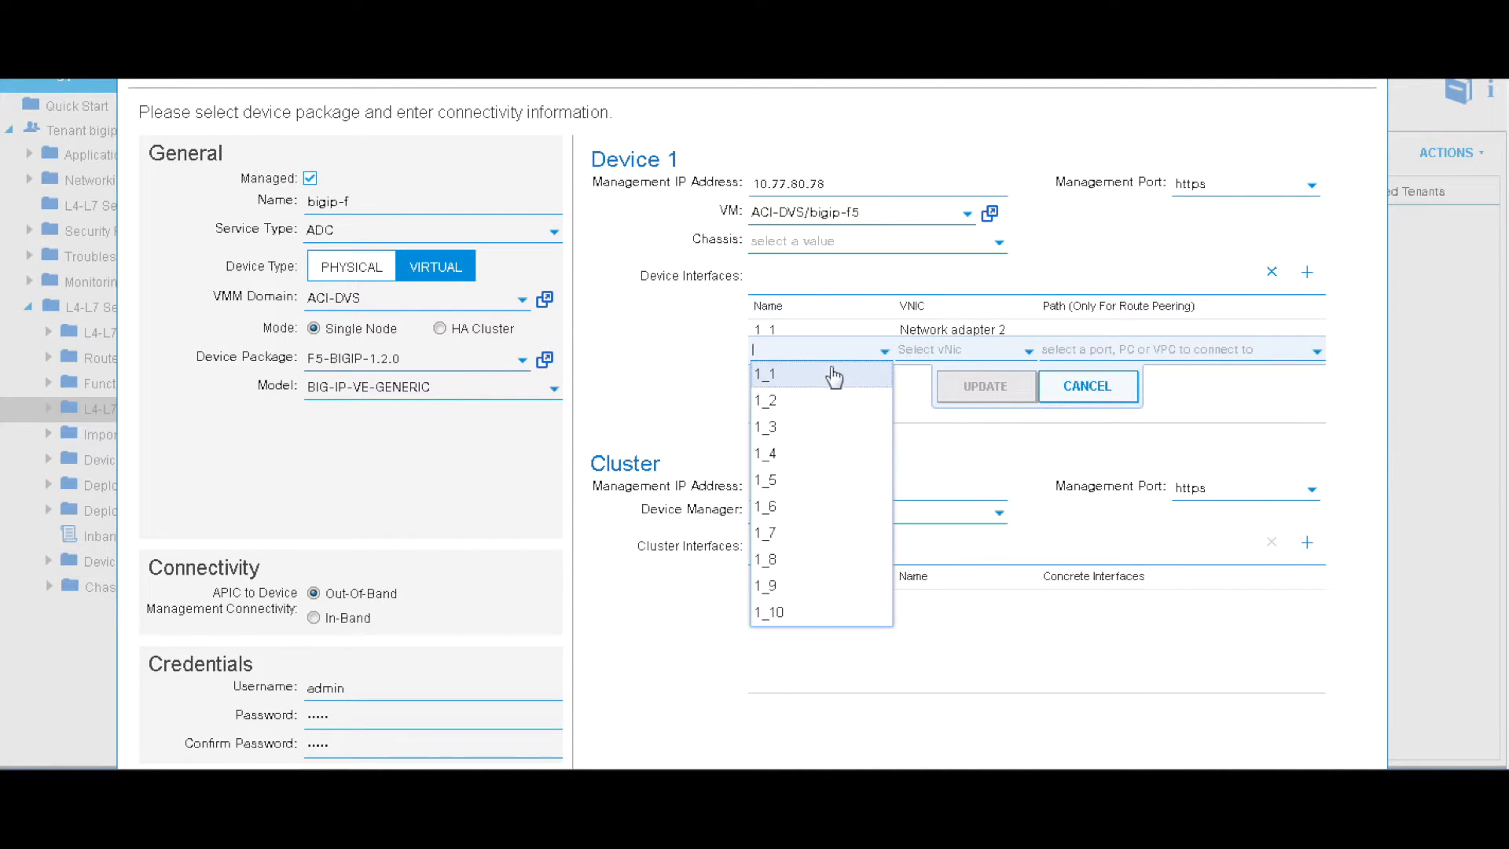
click(793, 402)
click(965, 355)
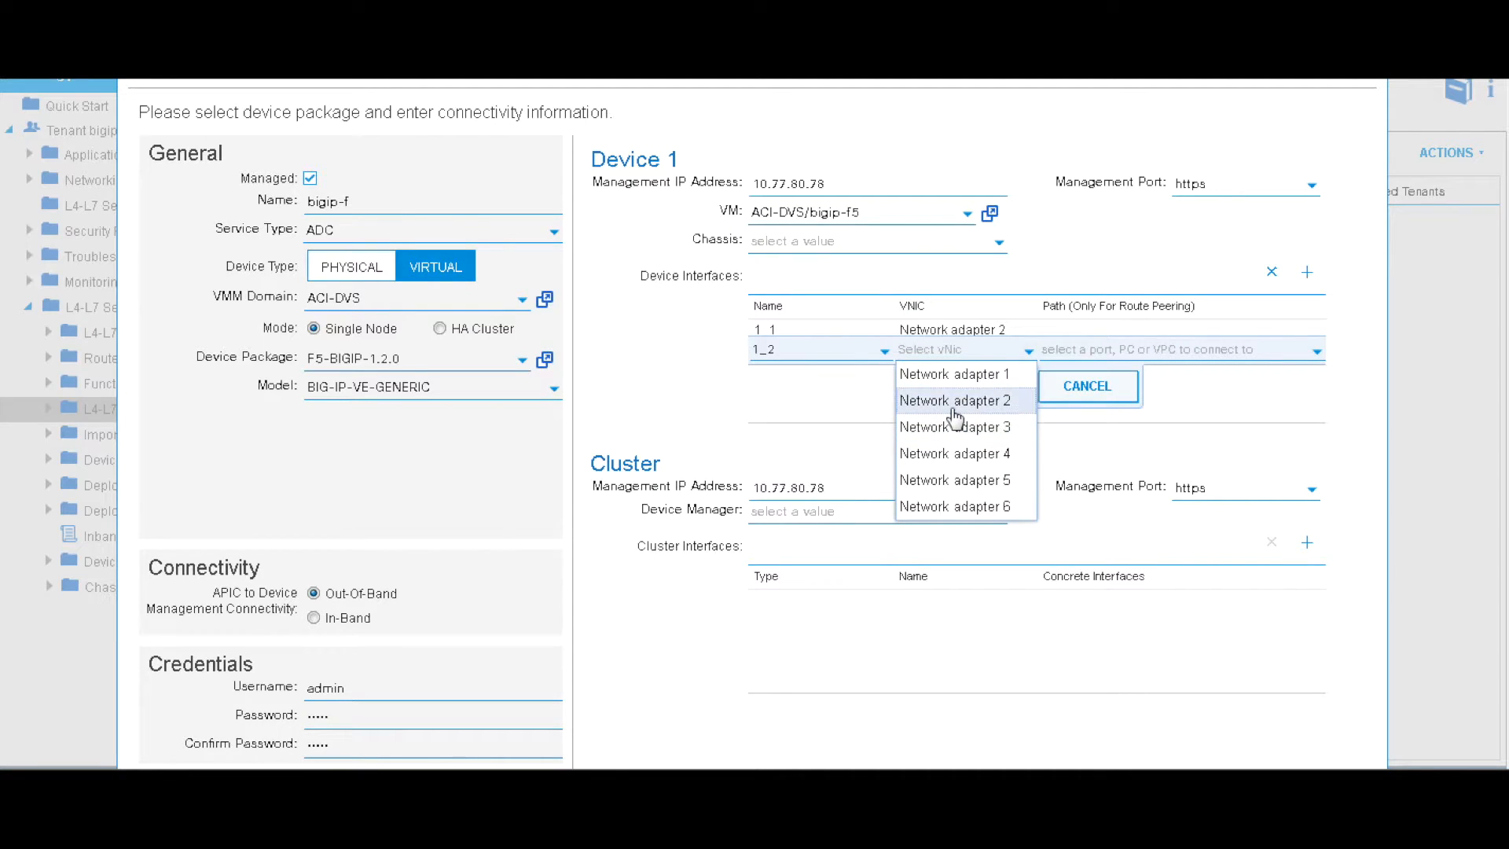
click(953, 427)
click(984, 388)
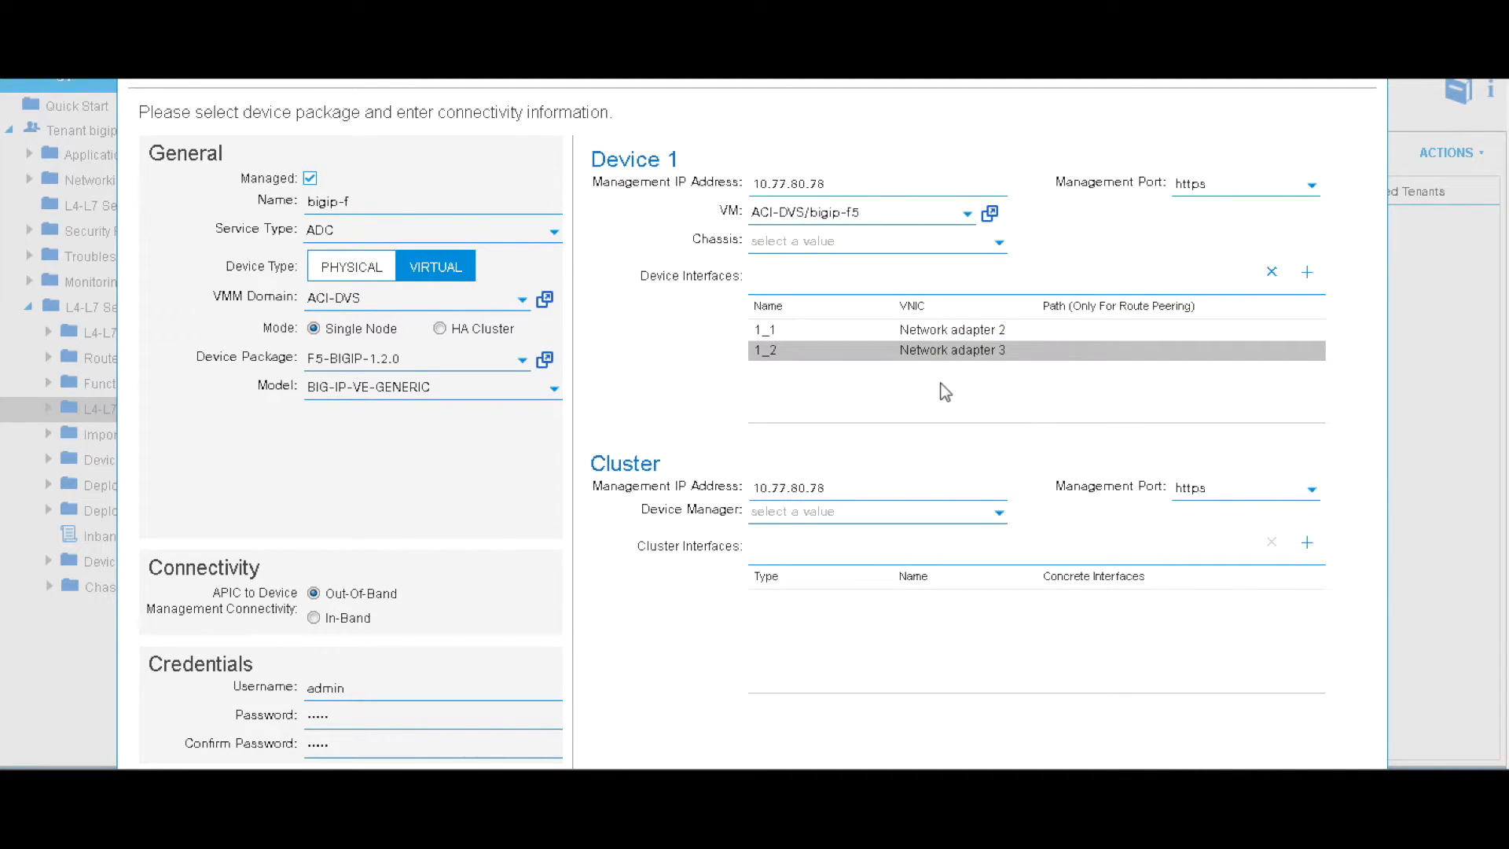
Add a consumer cluster interface named external mapped to Device1/1_1
scroll(1067, 615, down, 1)
click(1308, 436)
click(825, 503)
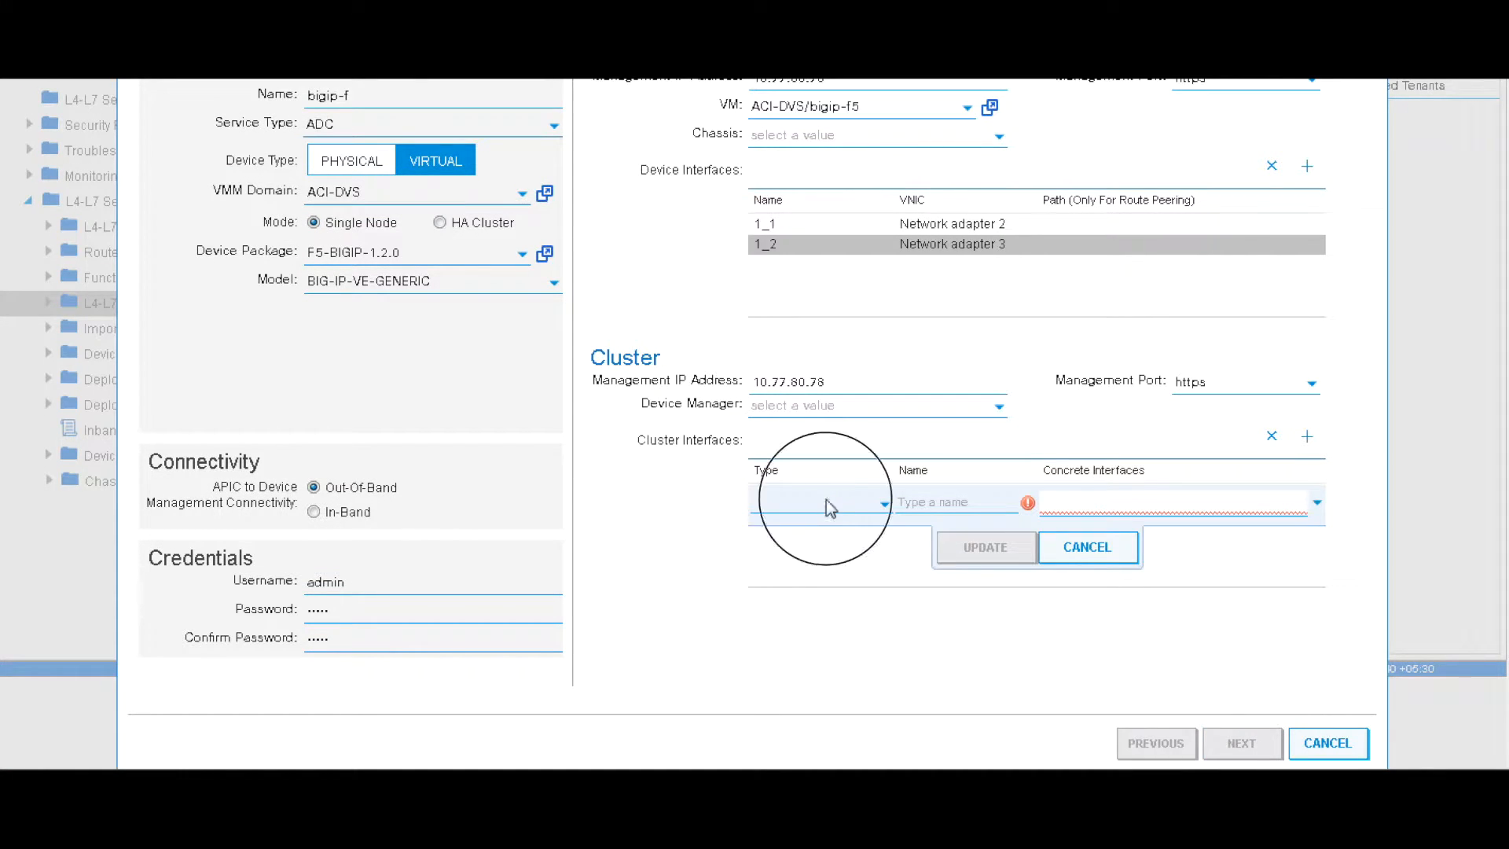
click(809, 535)
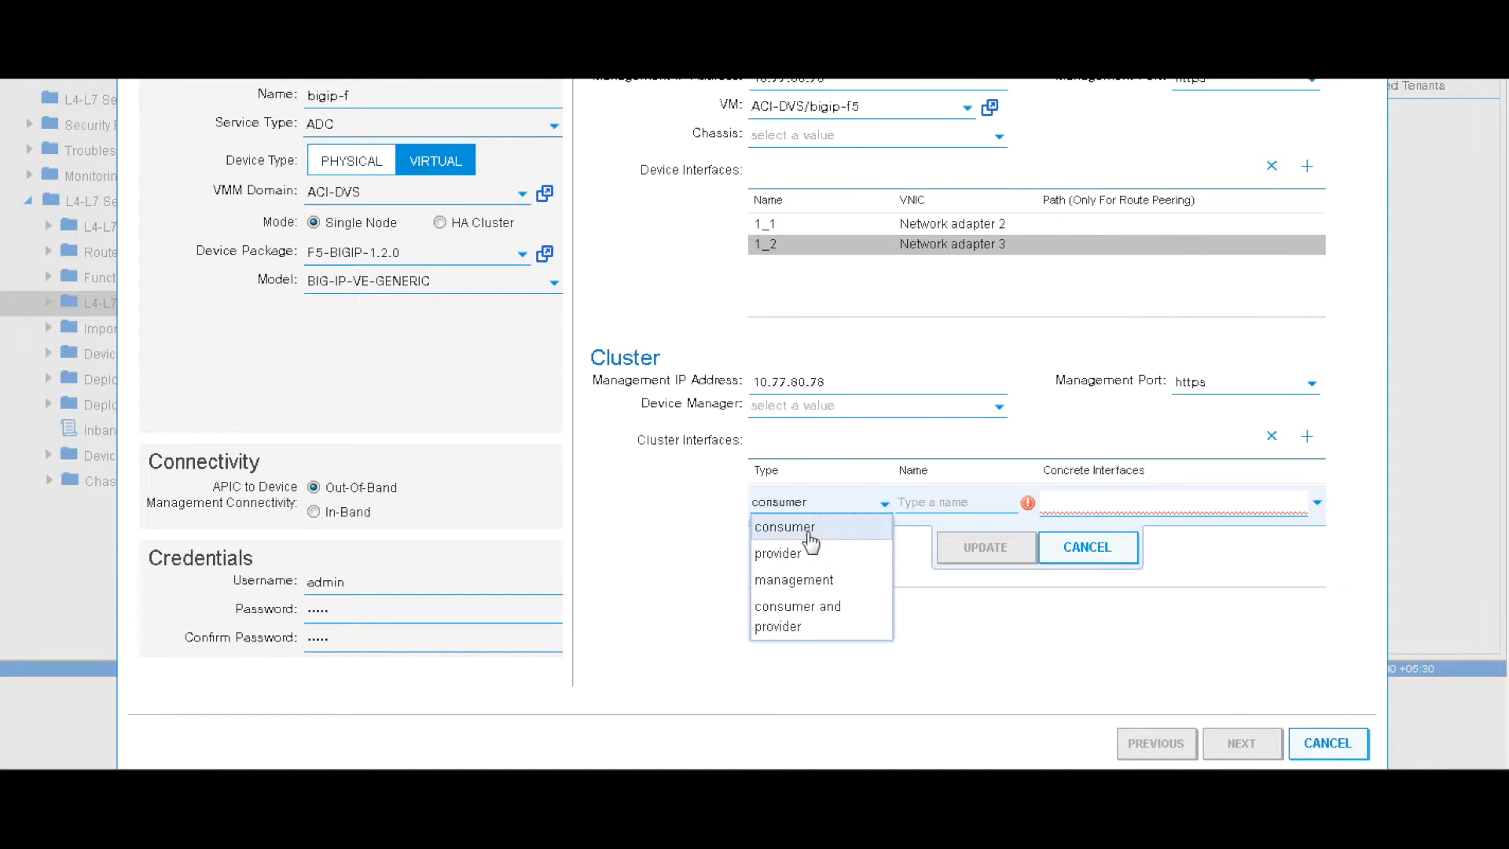
click(926, 505)
text(external)
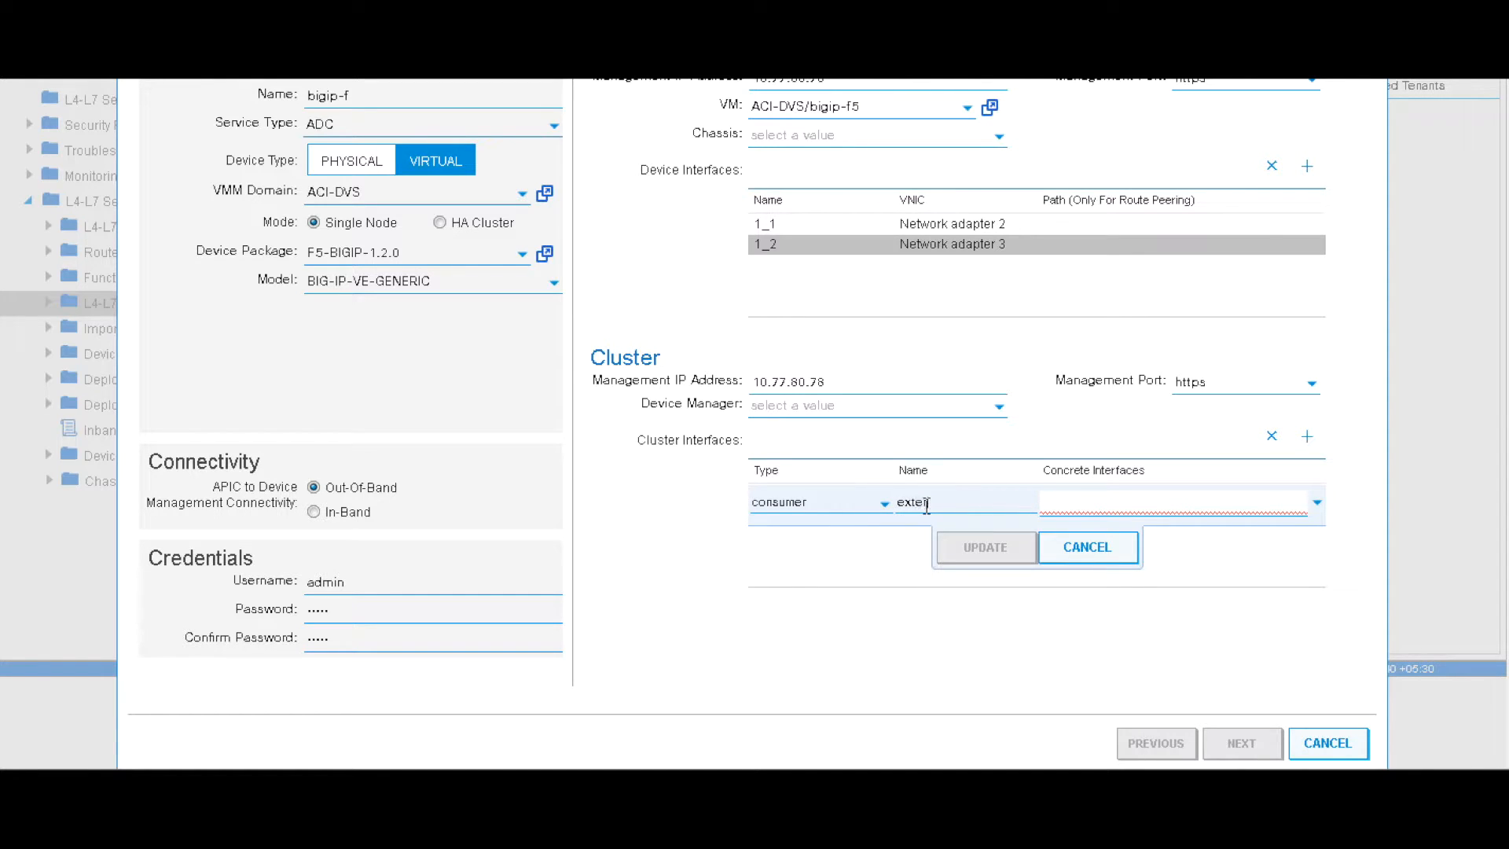
click(1101, 507)
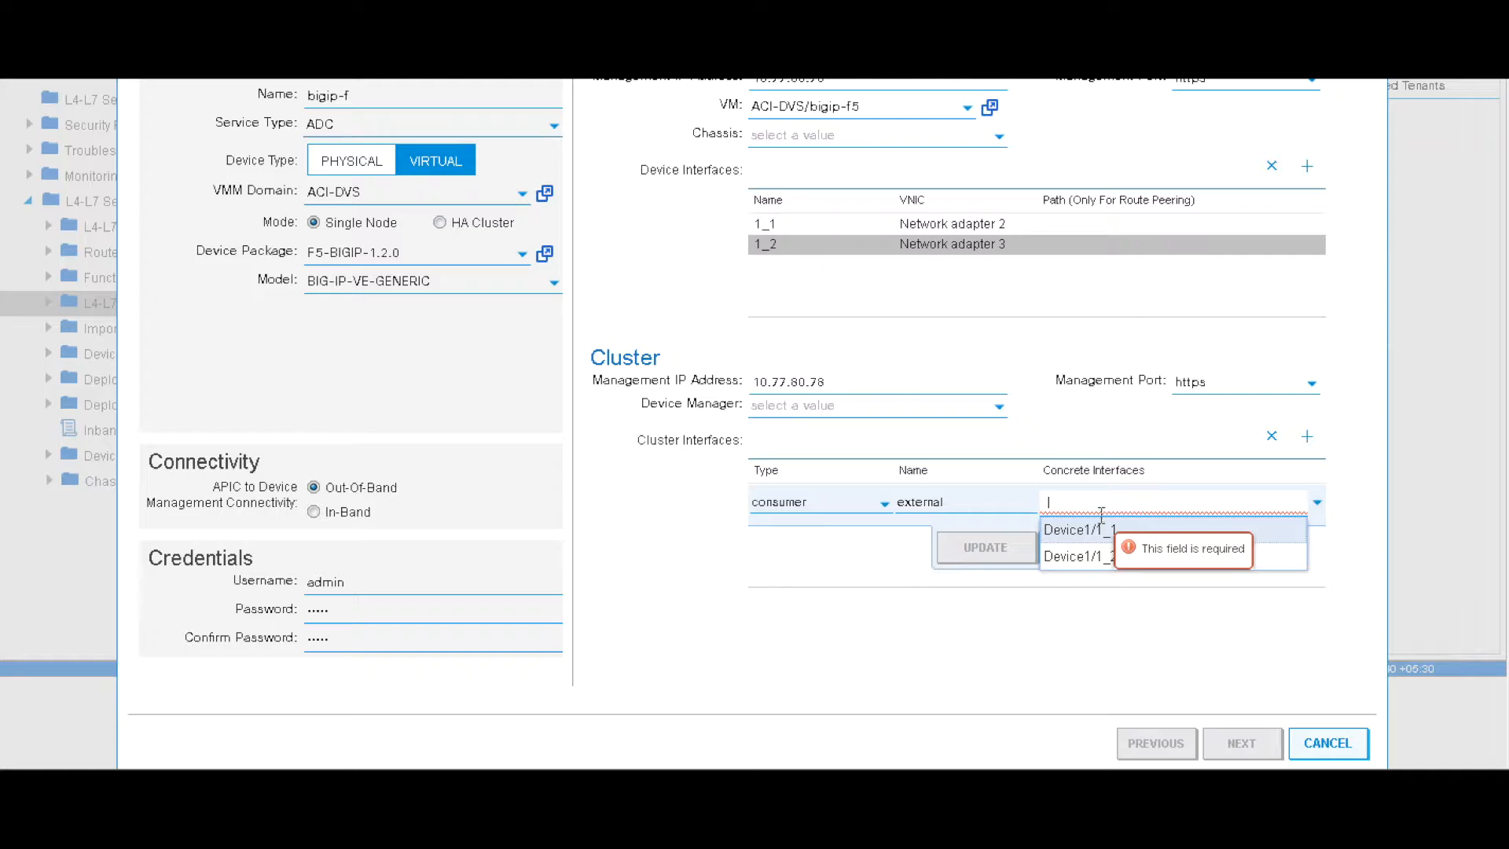
click(1095, 542)
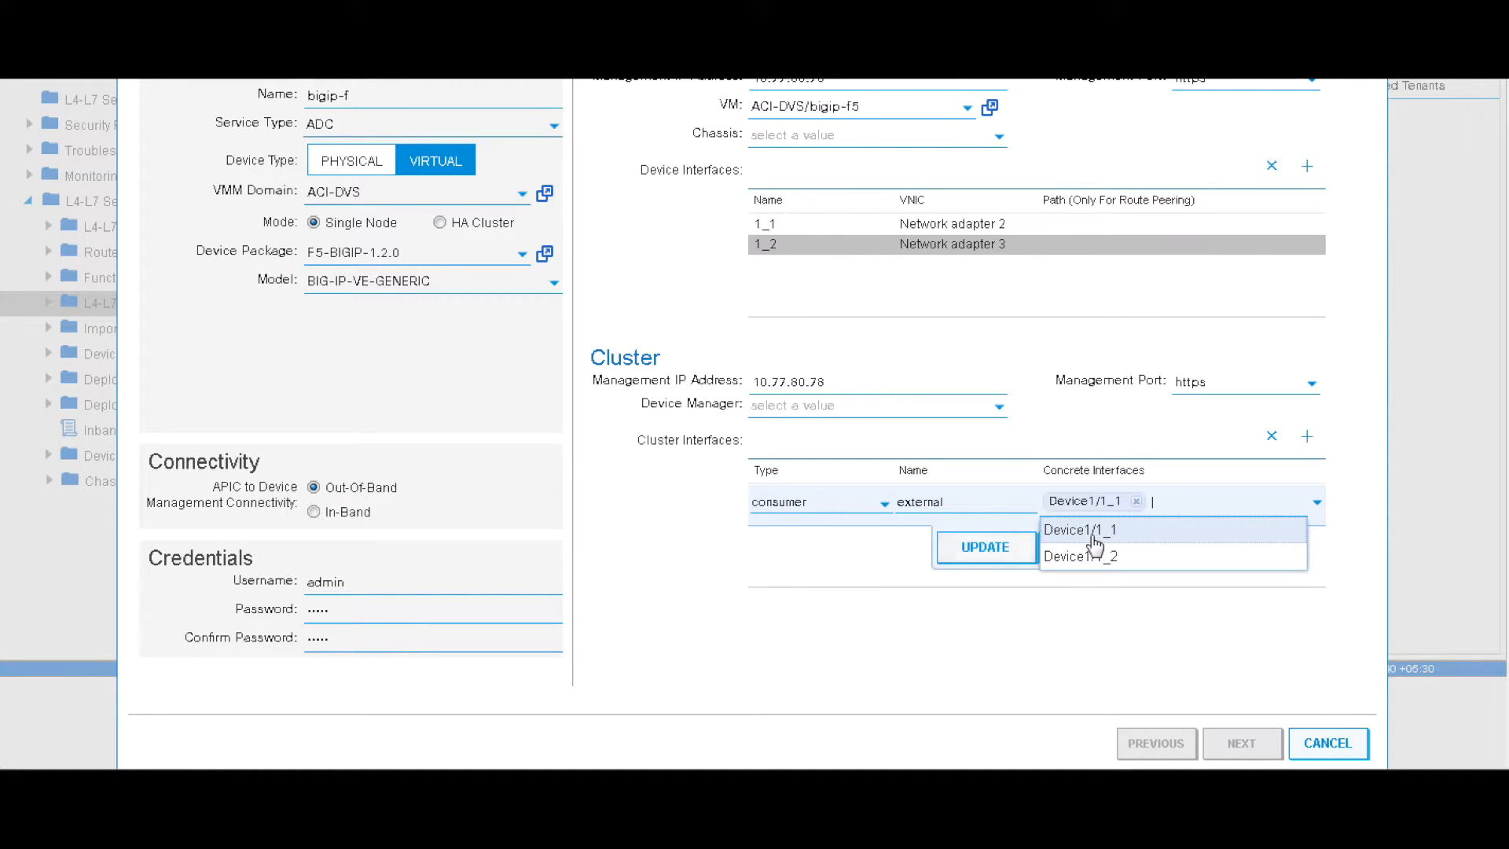
click(983, 548)
Add a provider cluster interface named internal mapped to Device1/1_2, then advance the wizard
click(1308, 439)
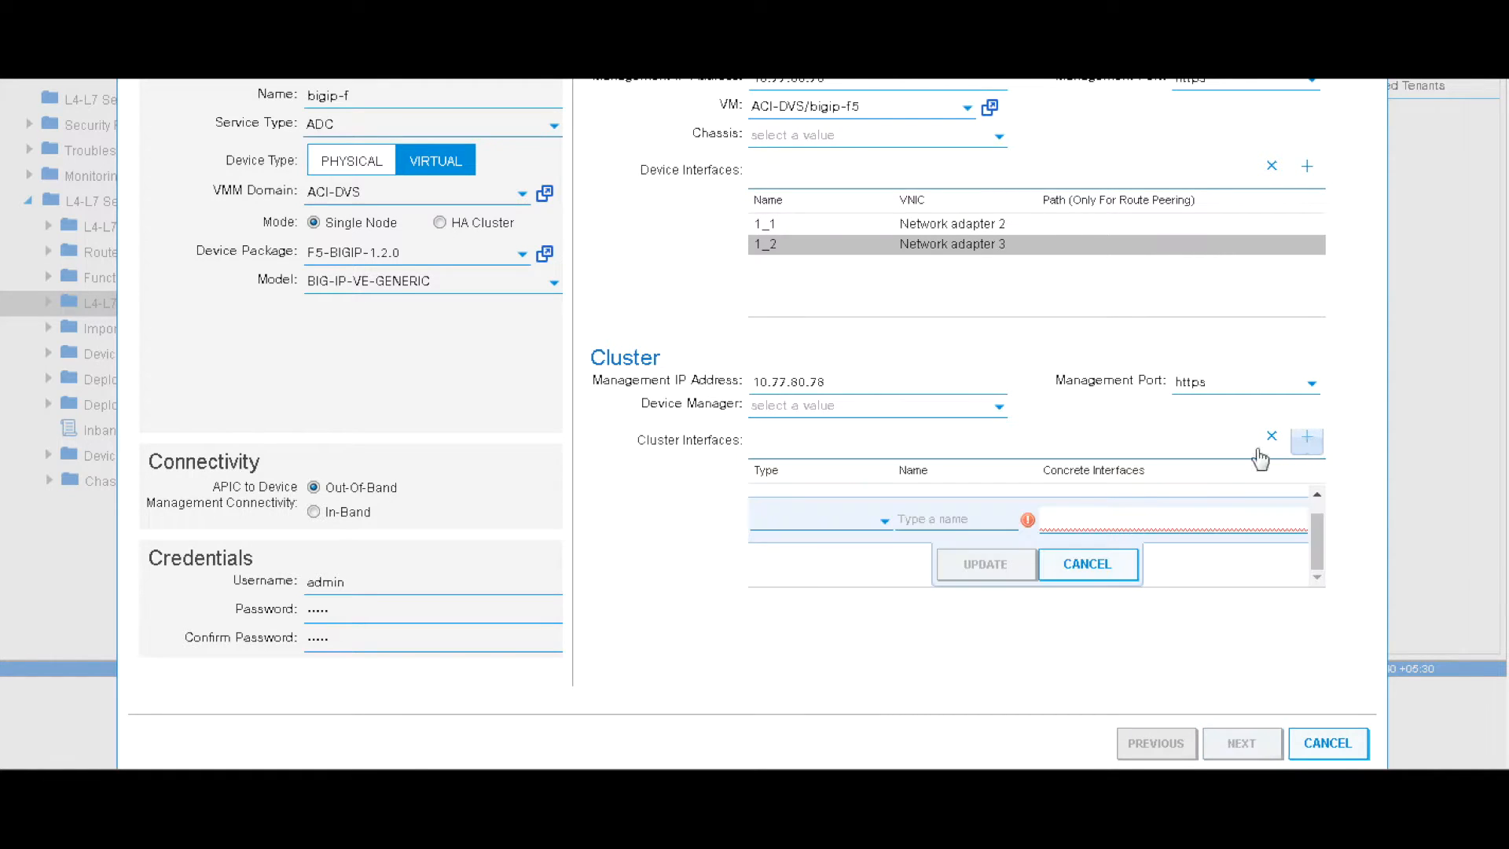
click(849, 522)
click(802, 570)
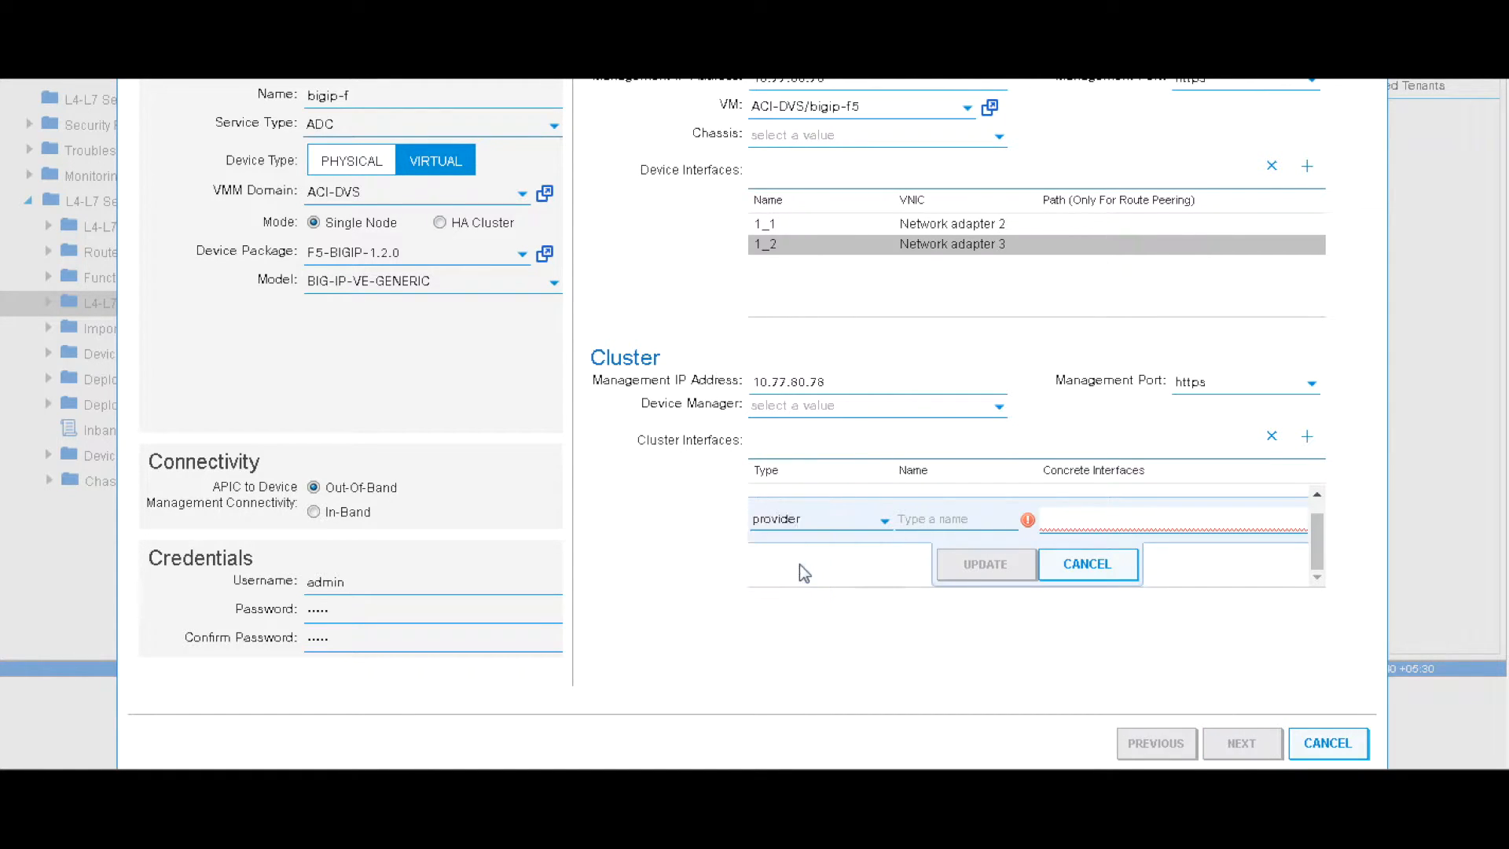
text(internal)
click(1229, 522)
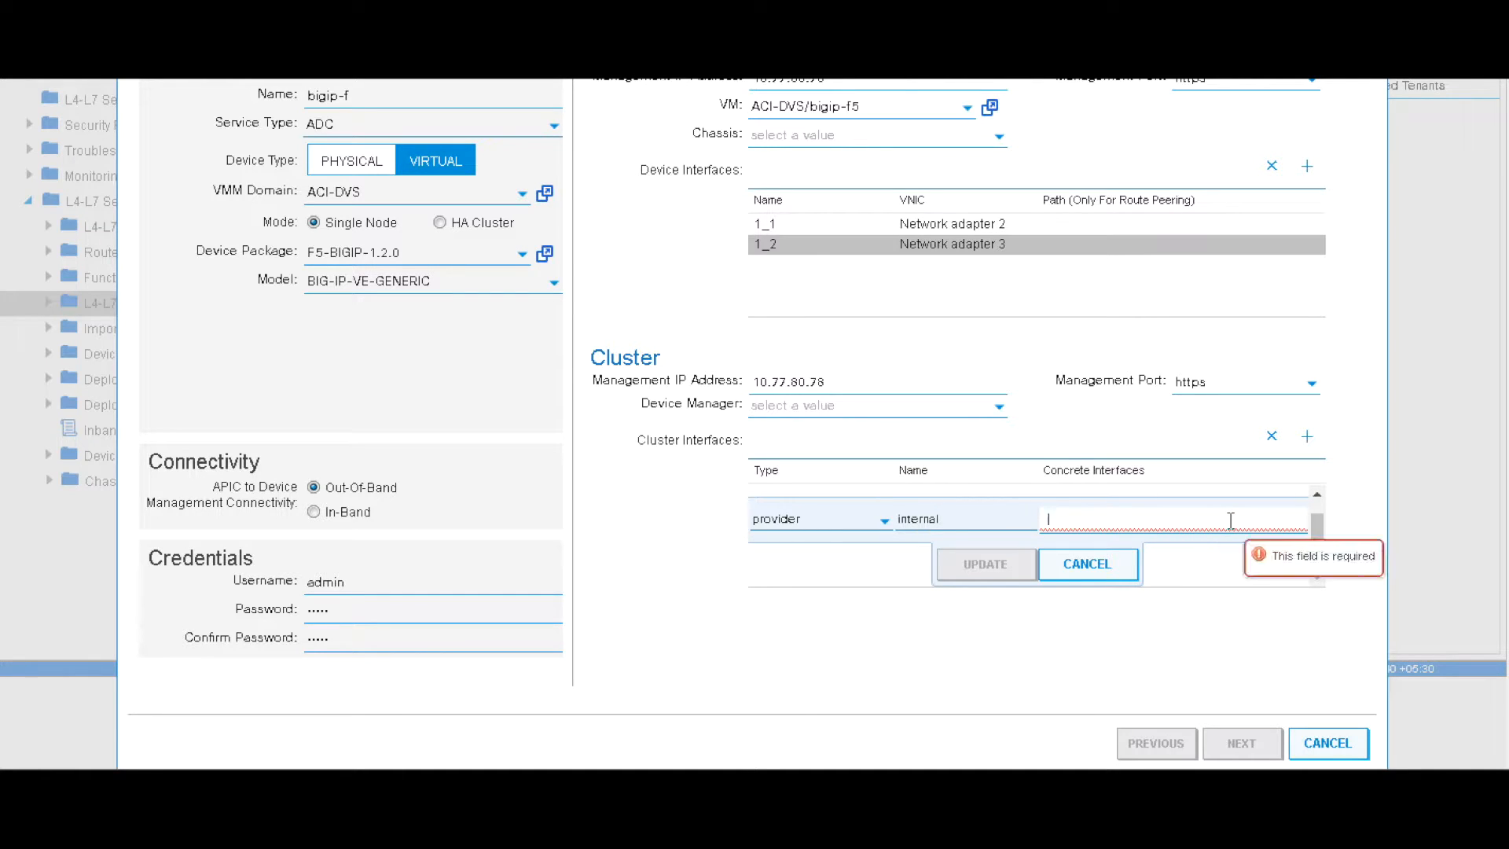
click(1130, 590)
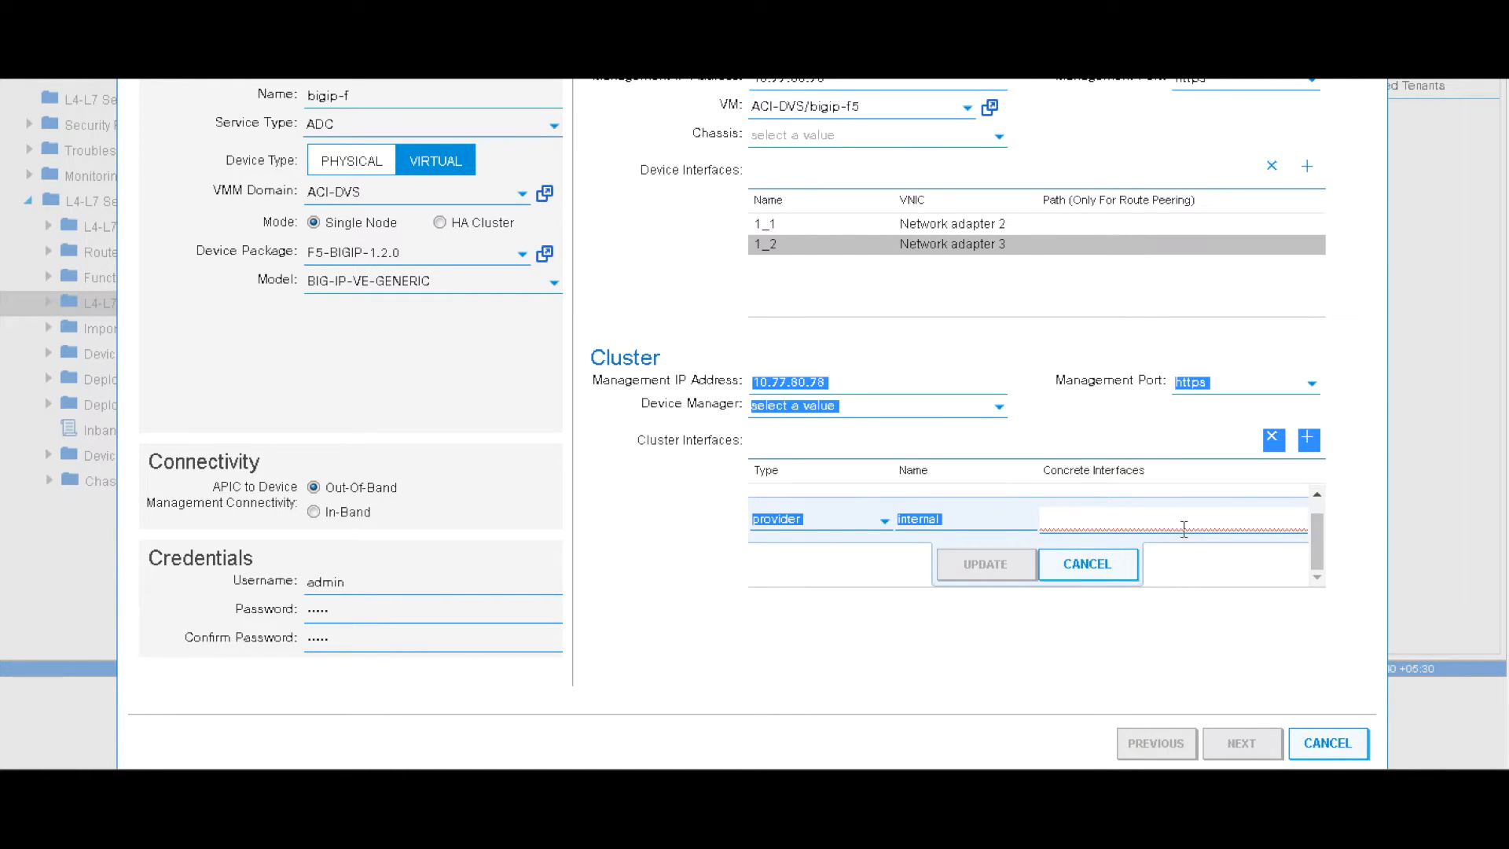
click(1185, 525)
click(1159, 579)
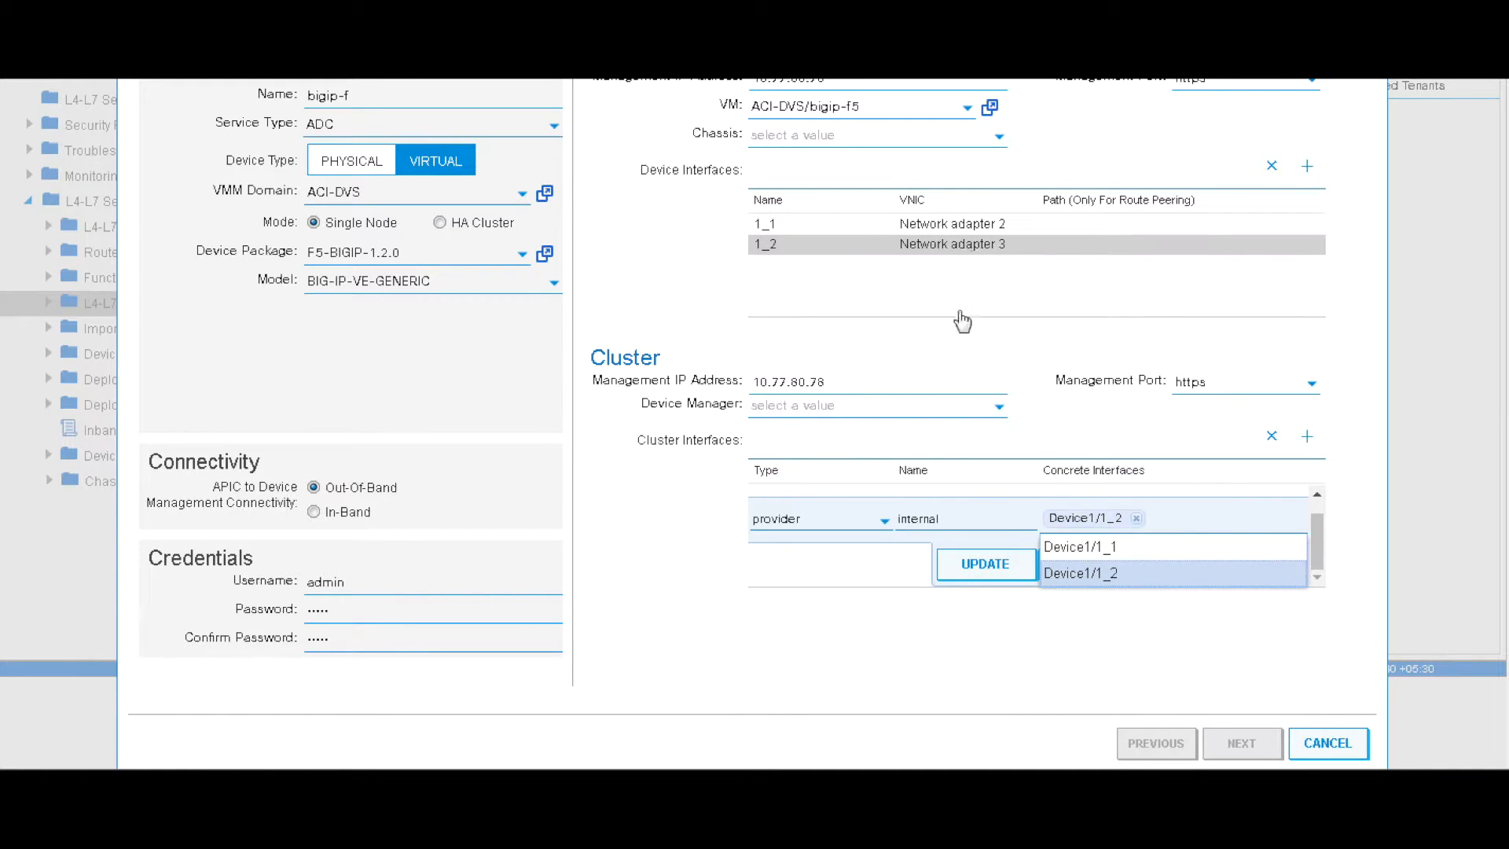
click(979, 571)
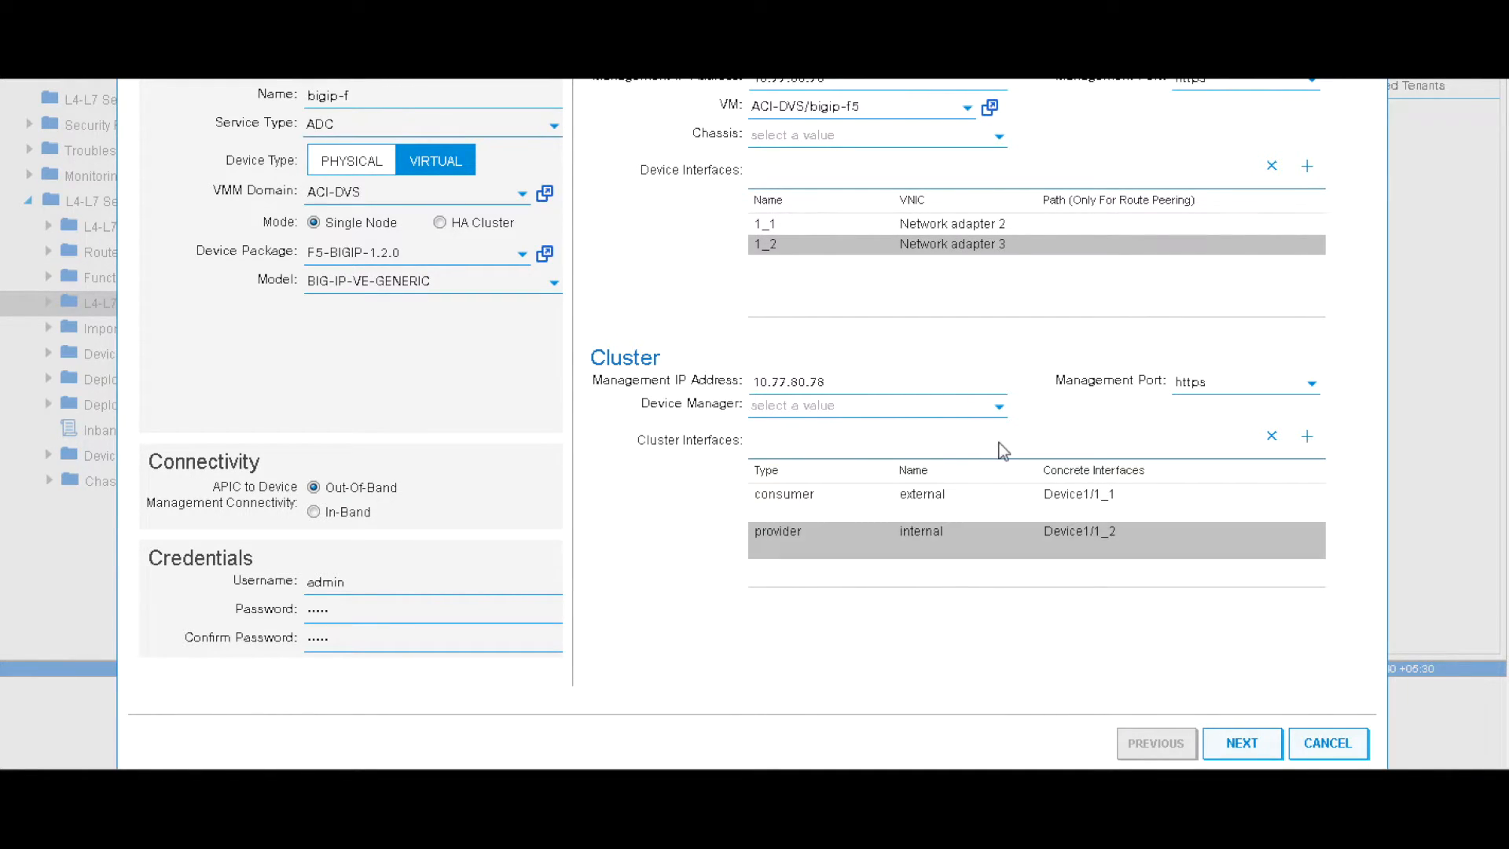
click(1246, 747)
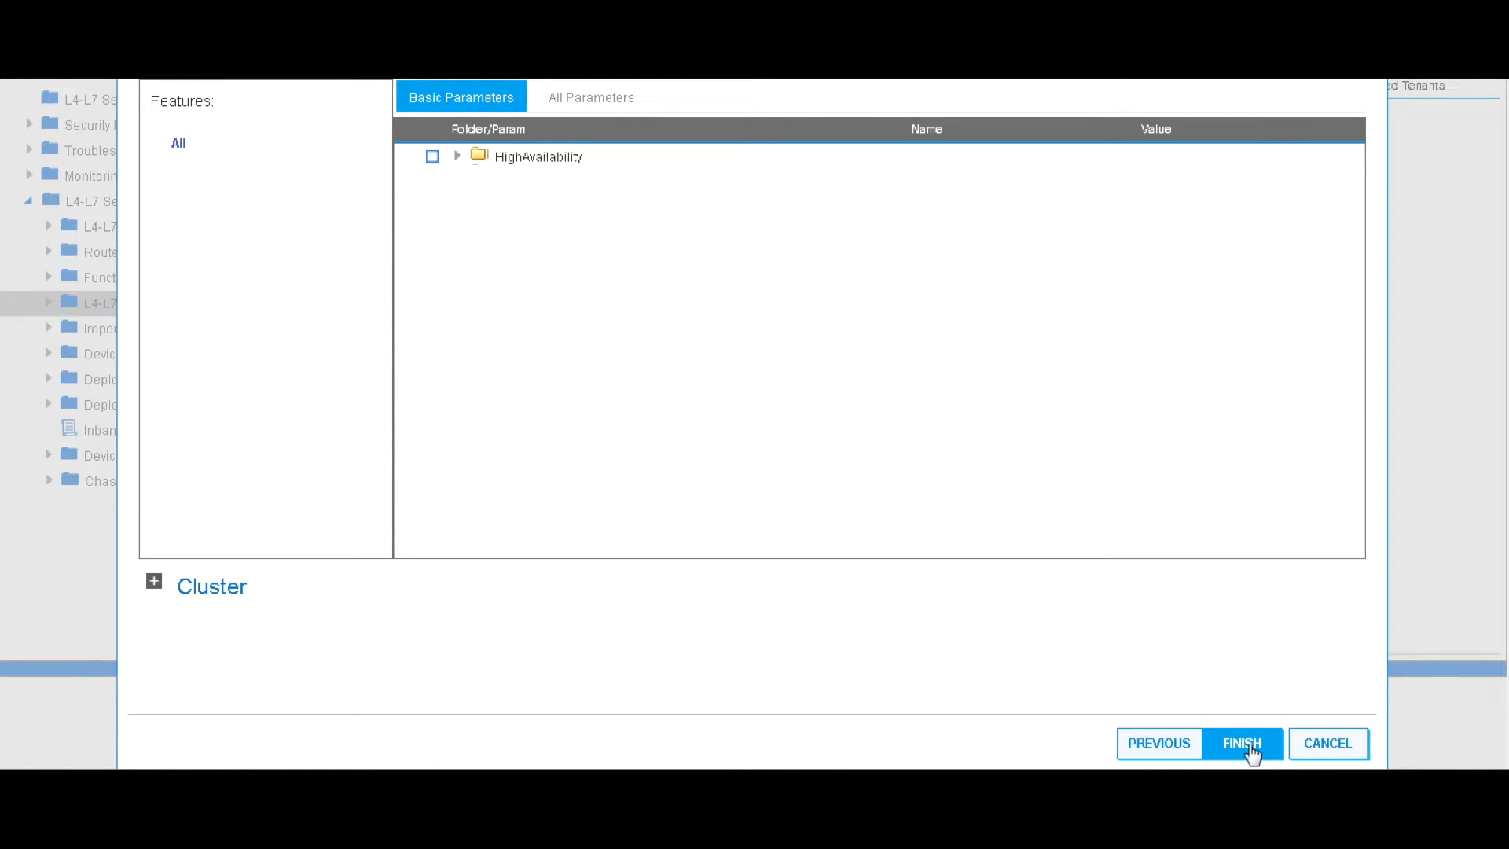
Finish creating bigip-f and open its device page to see its state reach stable
click(1251, 748)
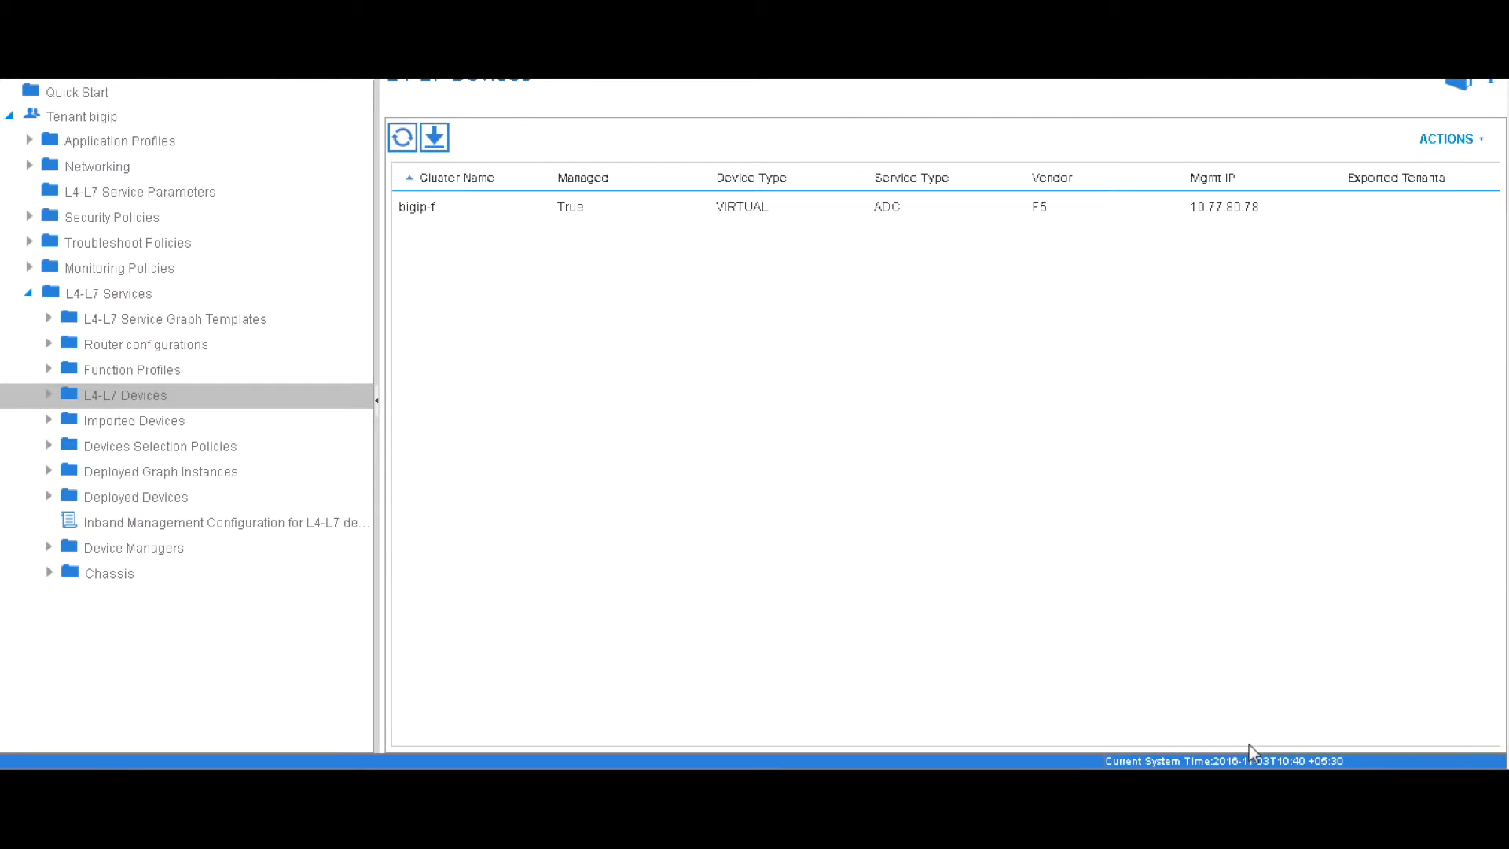
click(49, 395)
click(350, 428)
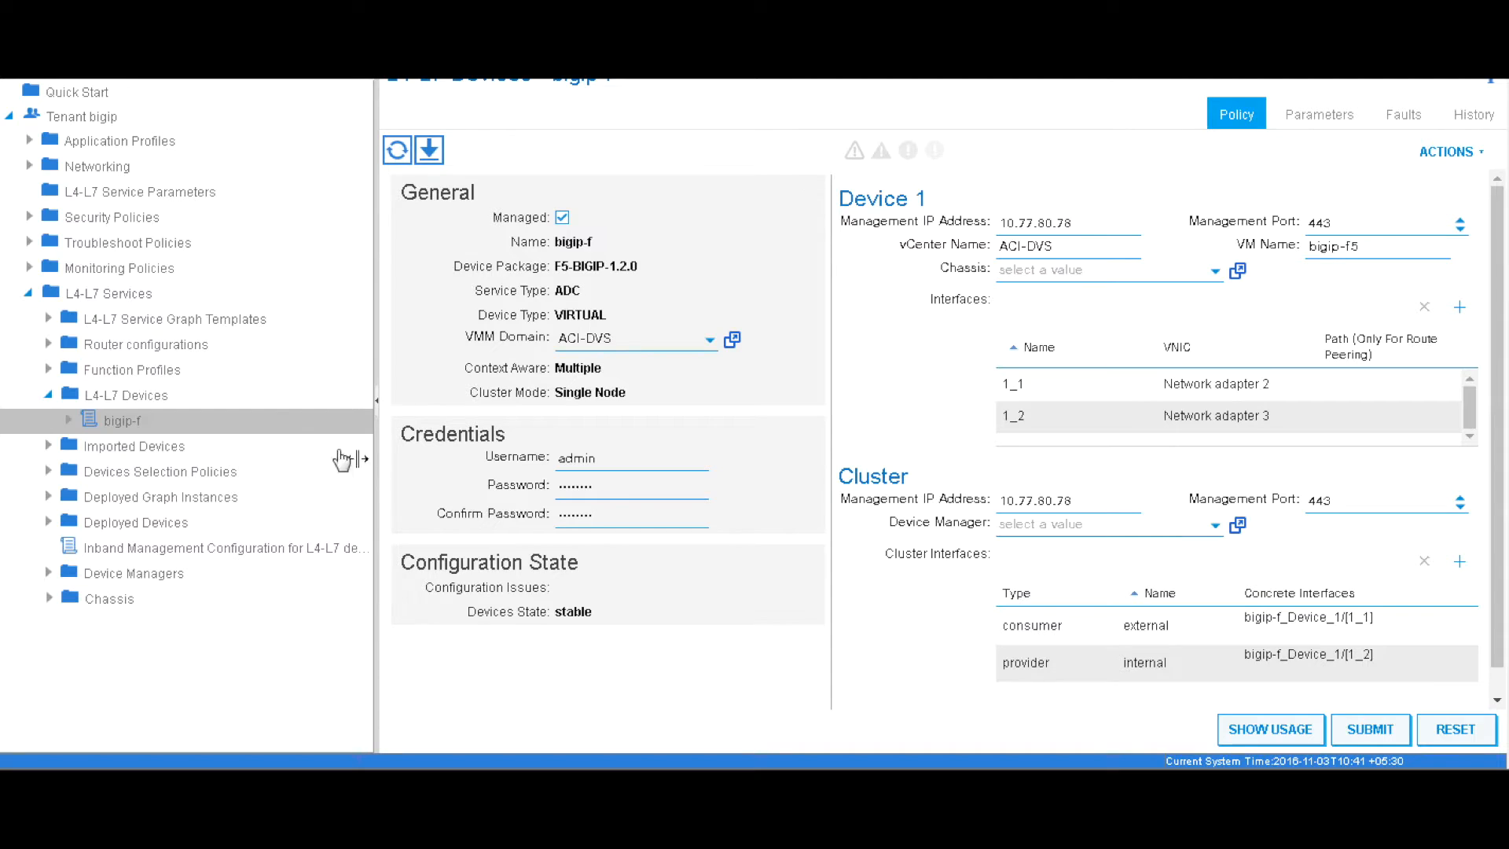
Start a new service graph template named bigipf5-lb with the bigip-f cluster as its node
right_click(193, 324)
click(246, 340)
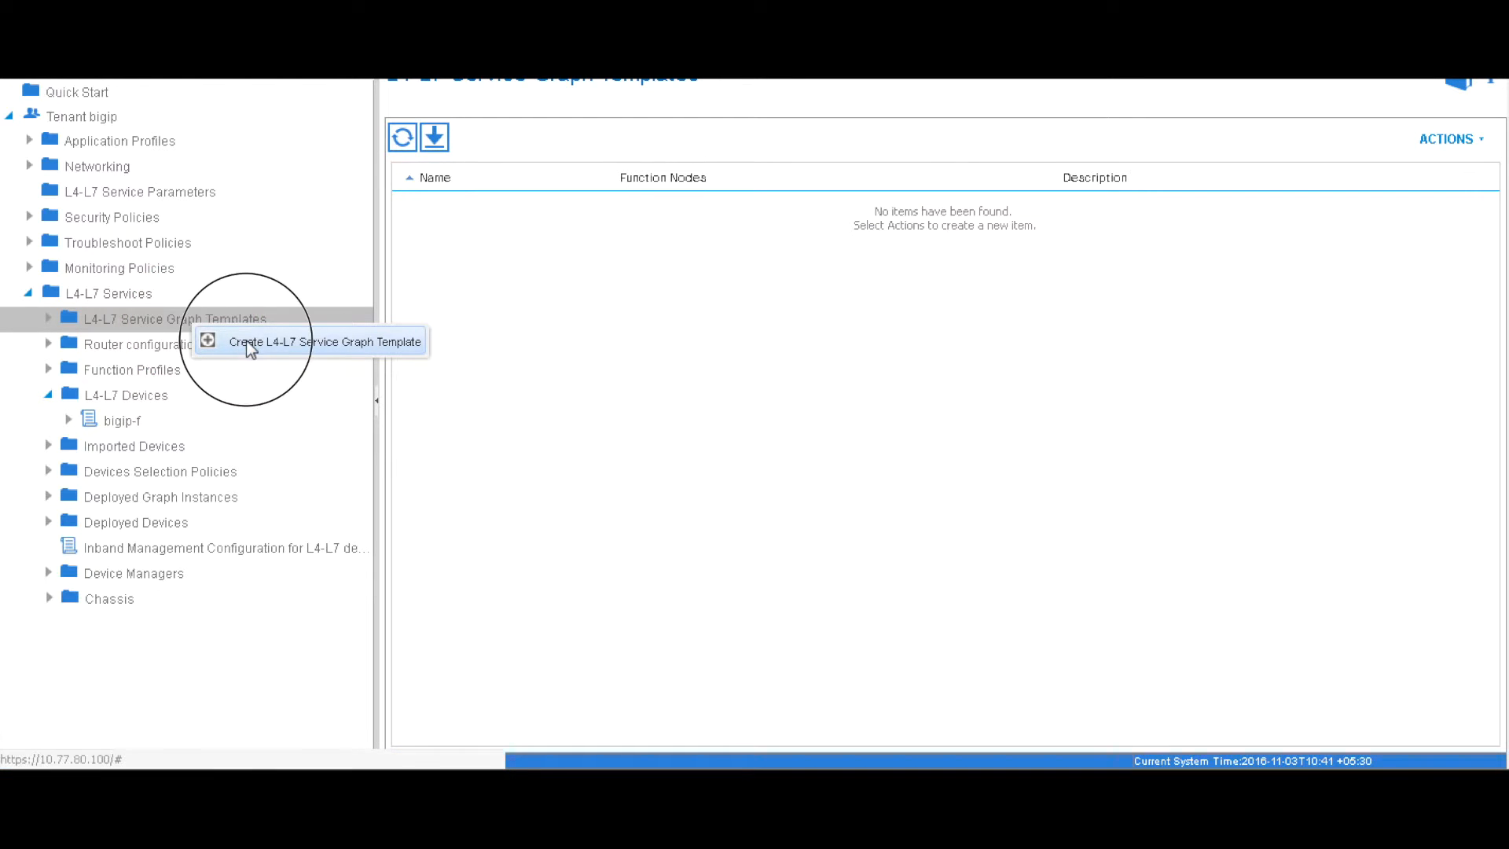
text(bigipf5-lb)
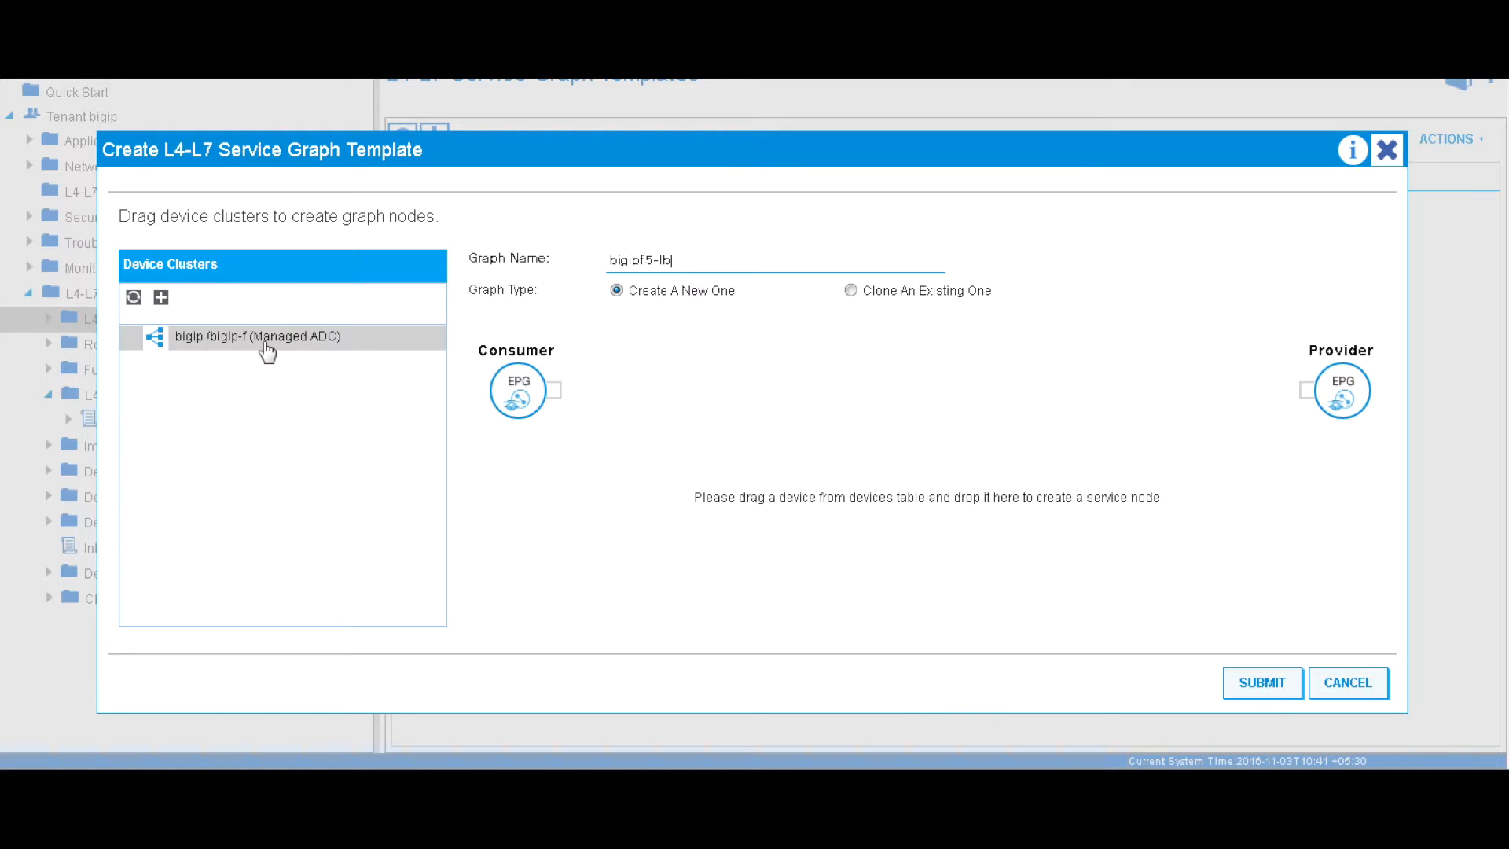
drag(264, 346, 771, 380)
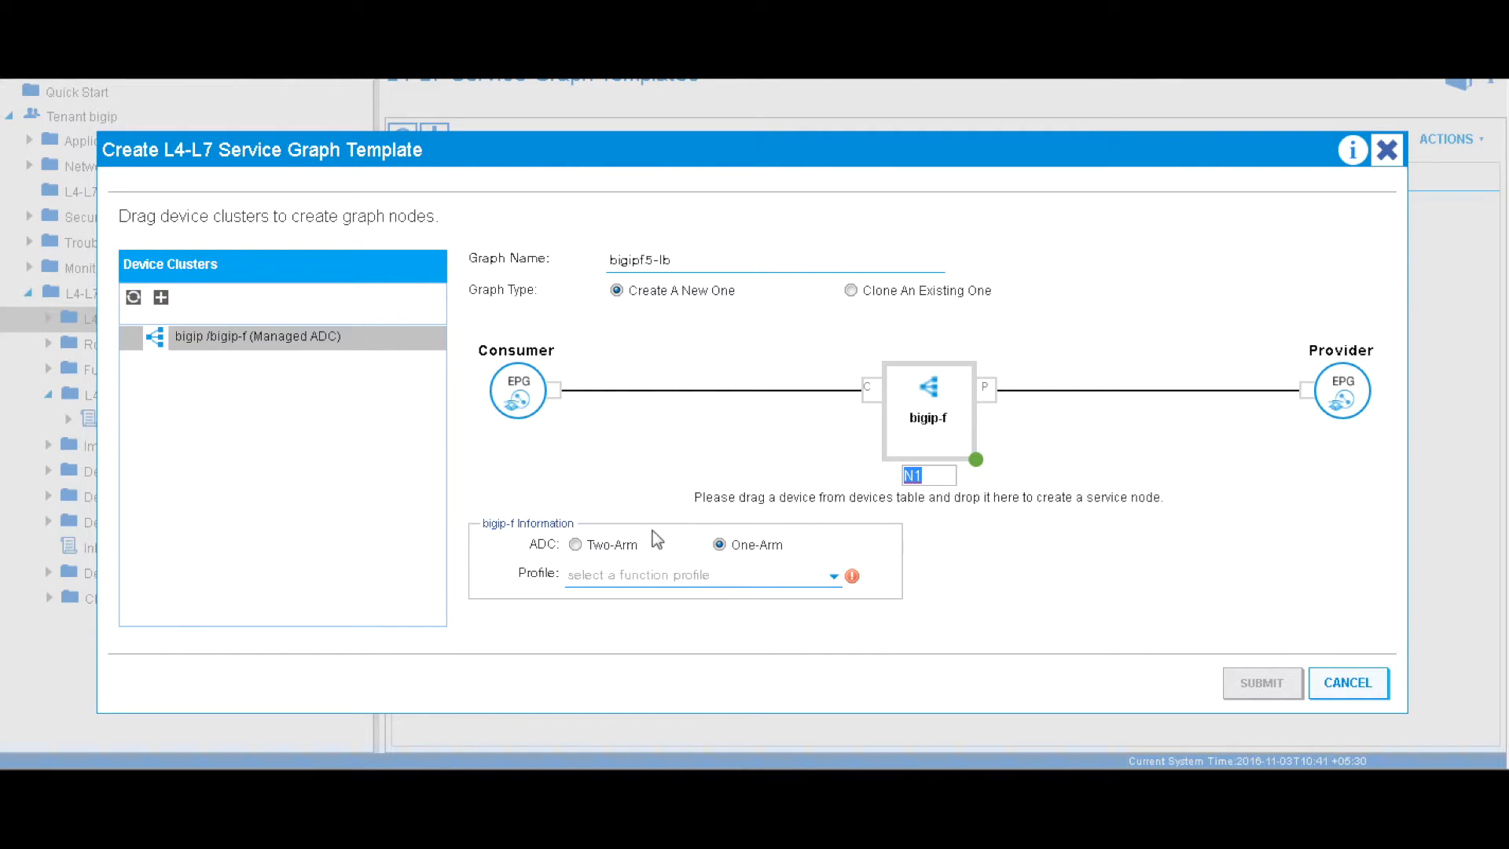
Make the node Two-Arm with Basic-Virtual-Server-Profile, submit, and view the bigipf5-lb topology
click(580, 545)
click(731, 577)
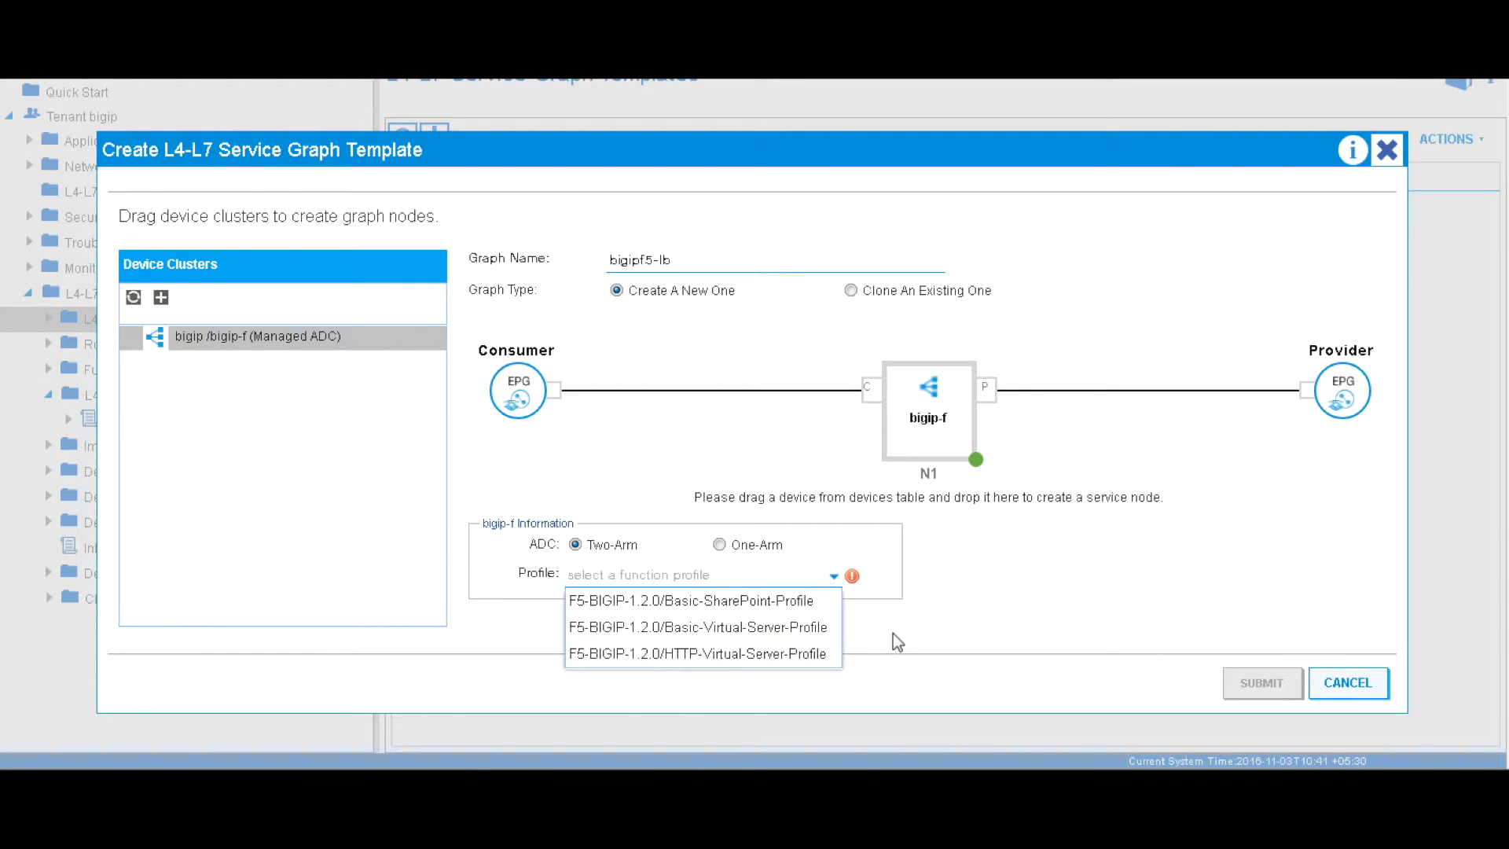
click(710, 629)
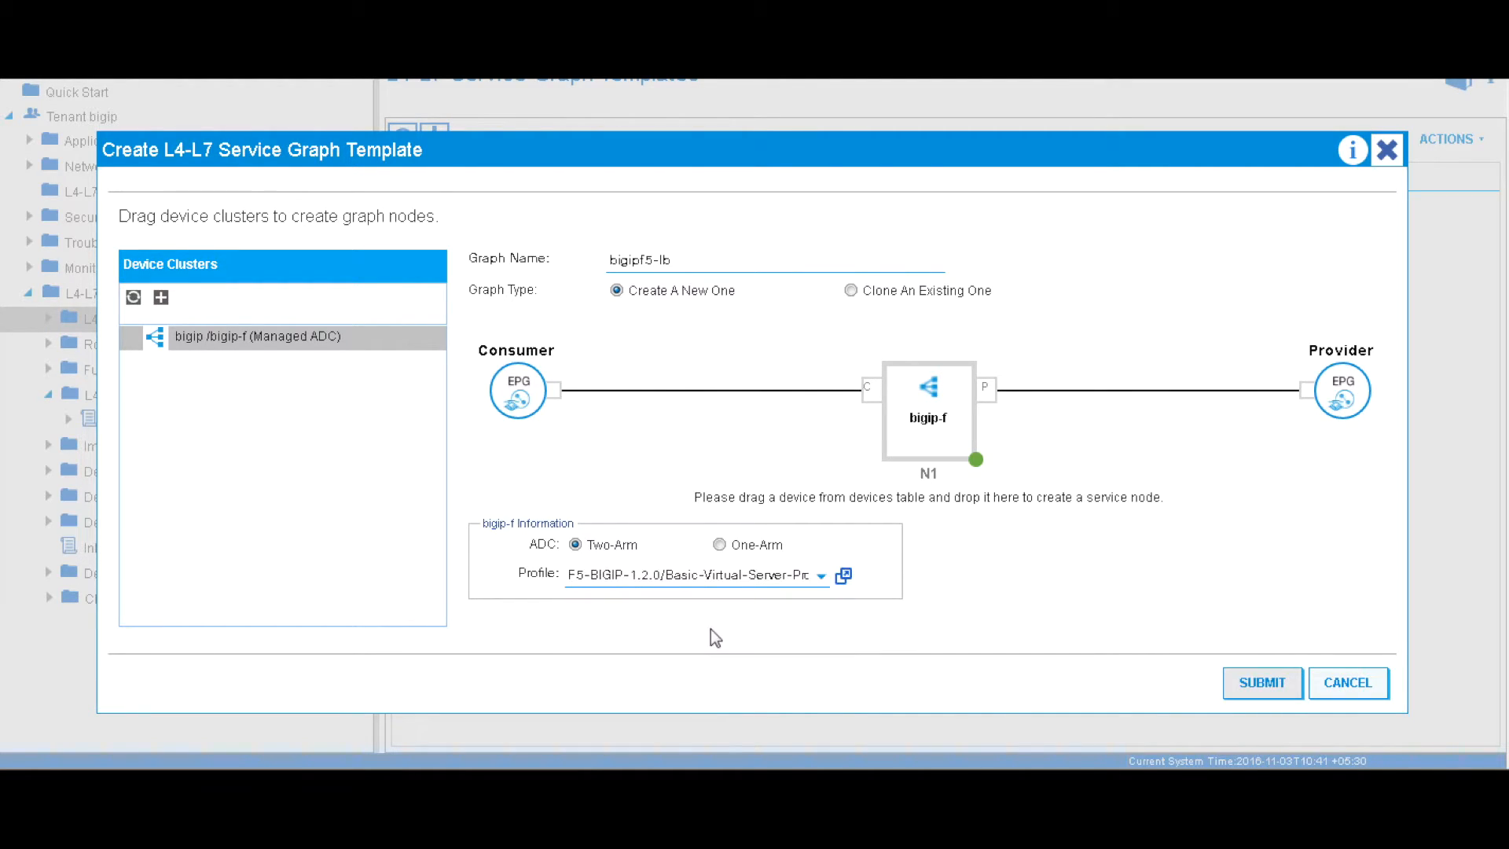
click(1254, 684)
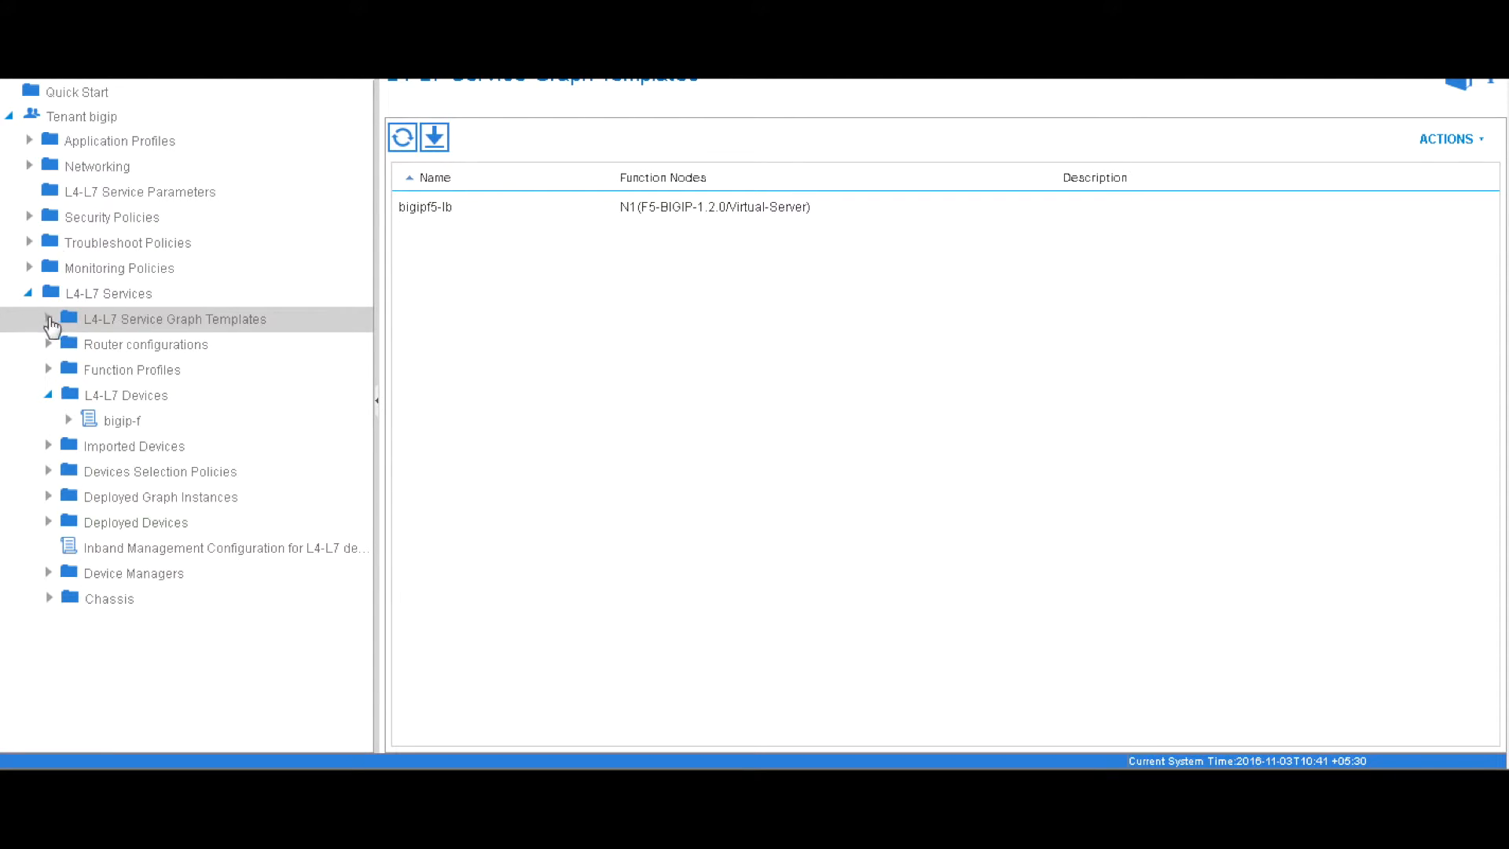
click(49, 319)
click(139, 350)
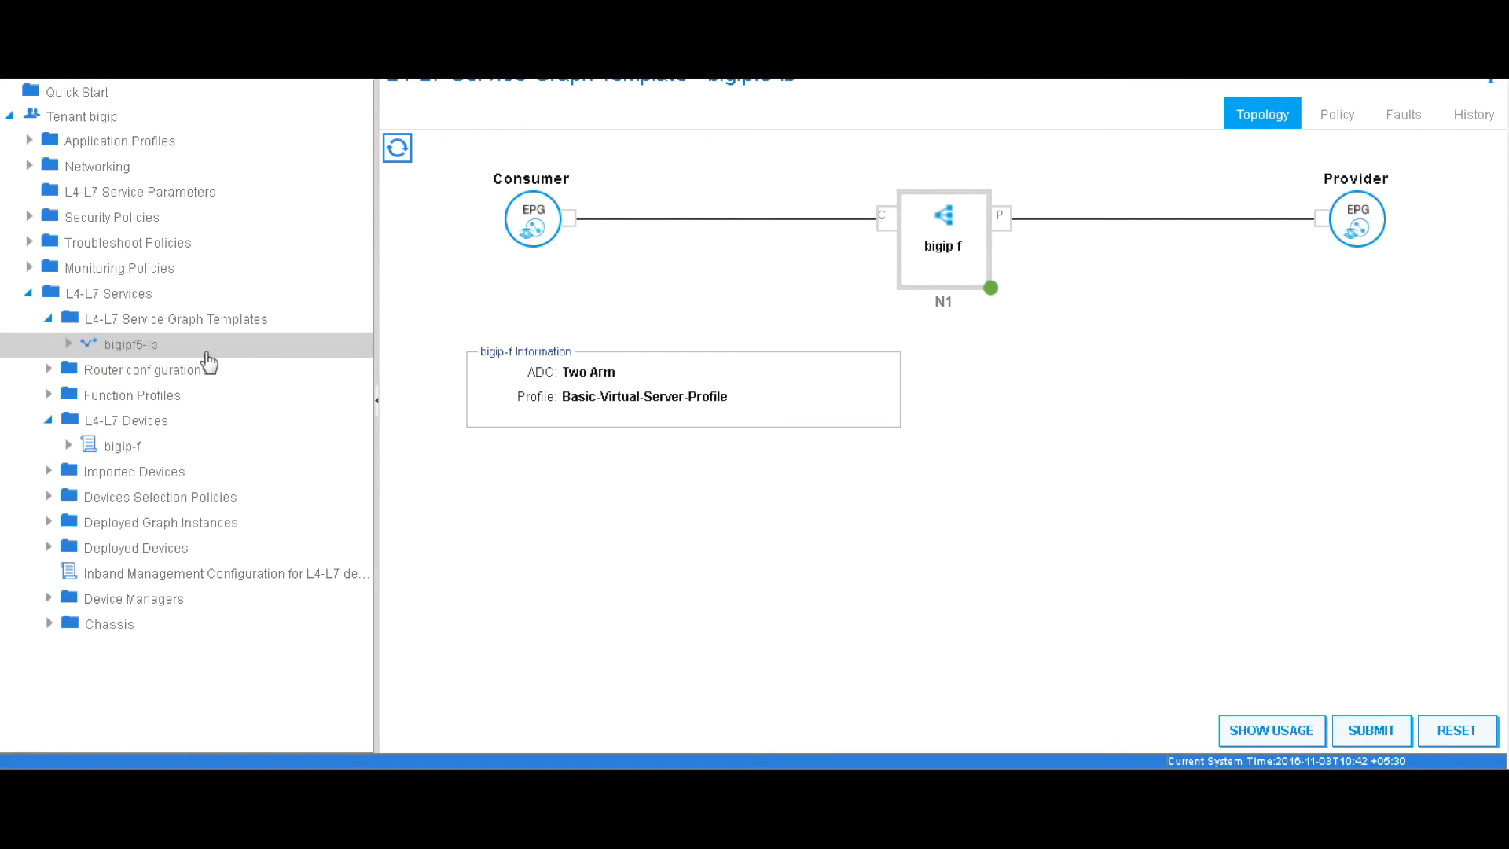
Apply bigipf5-lb between consumer bigip/bigip/epg-client and provider bigip/bigip/epg-server
right_click(135, 354)
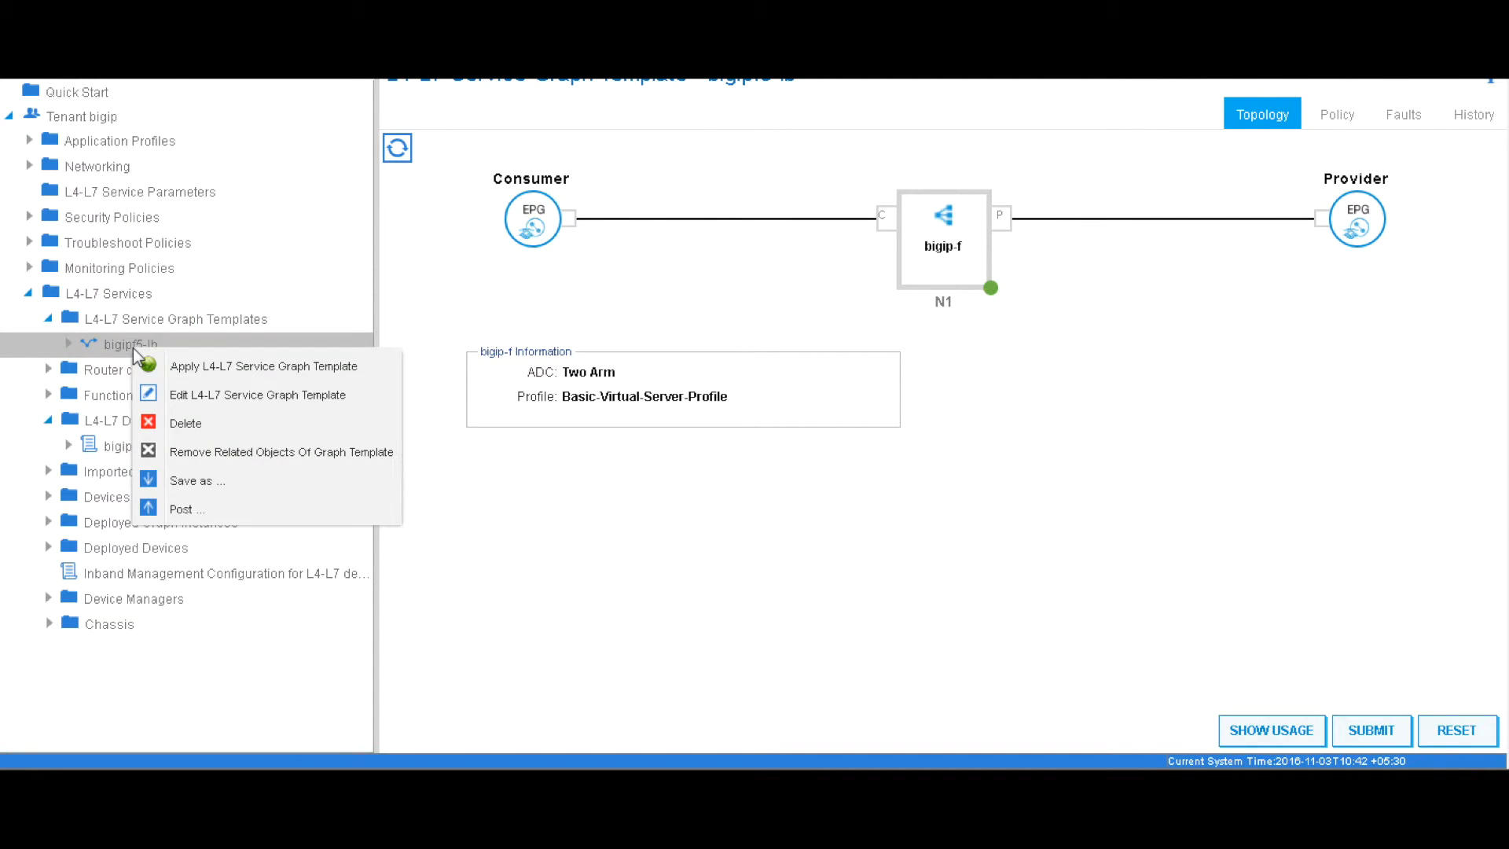
click(271, 369)
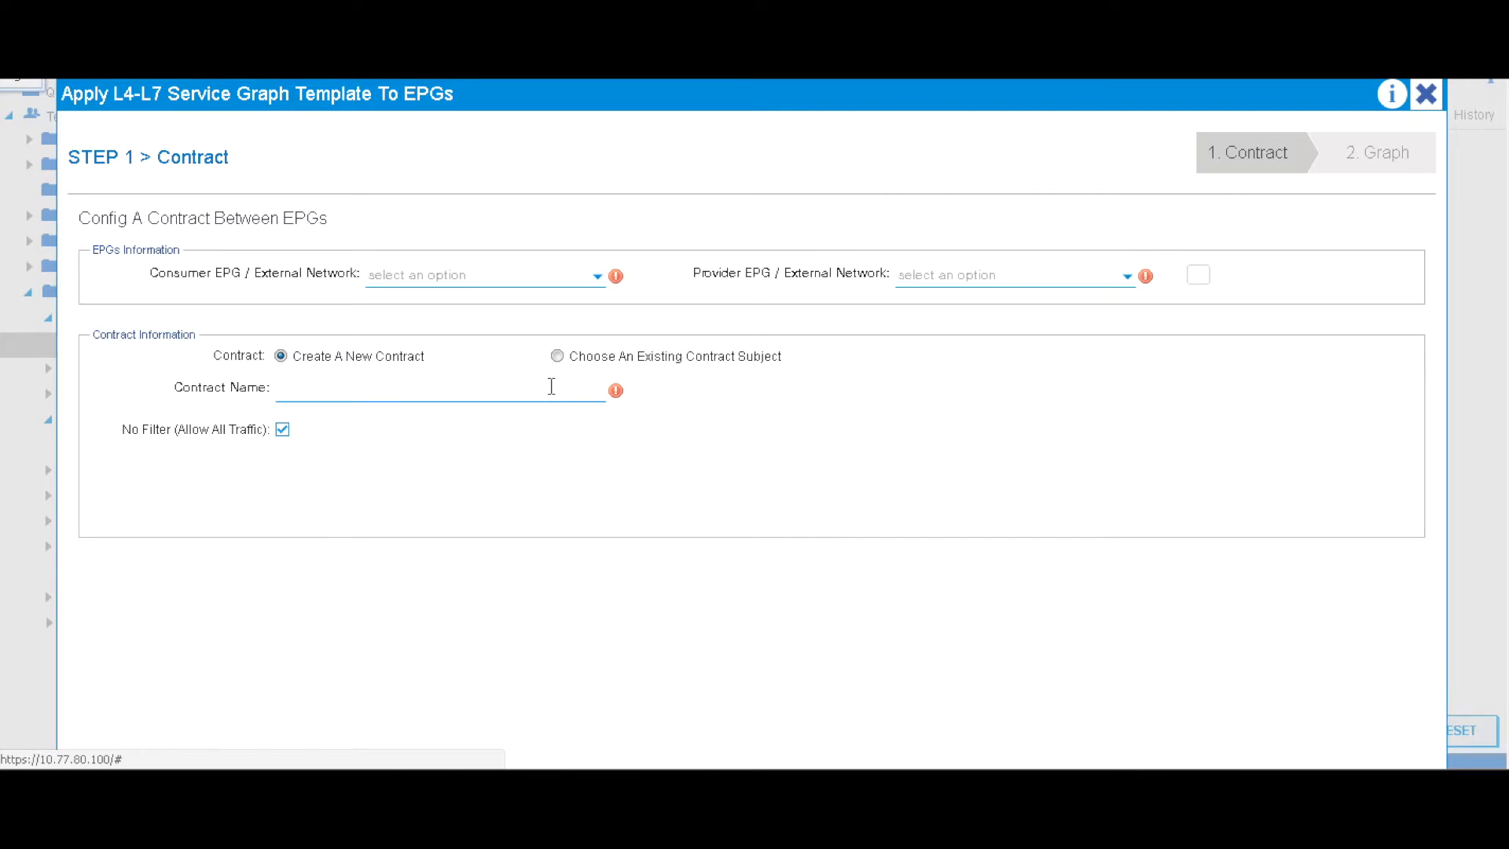
click(582, 277)
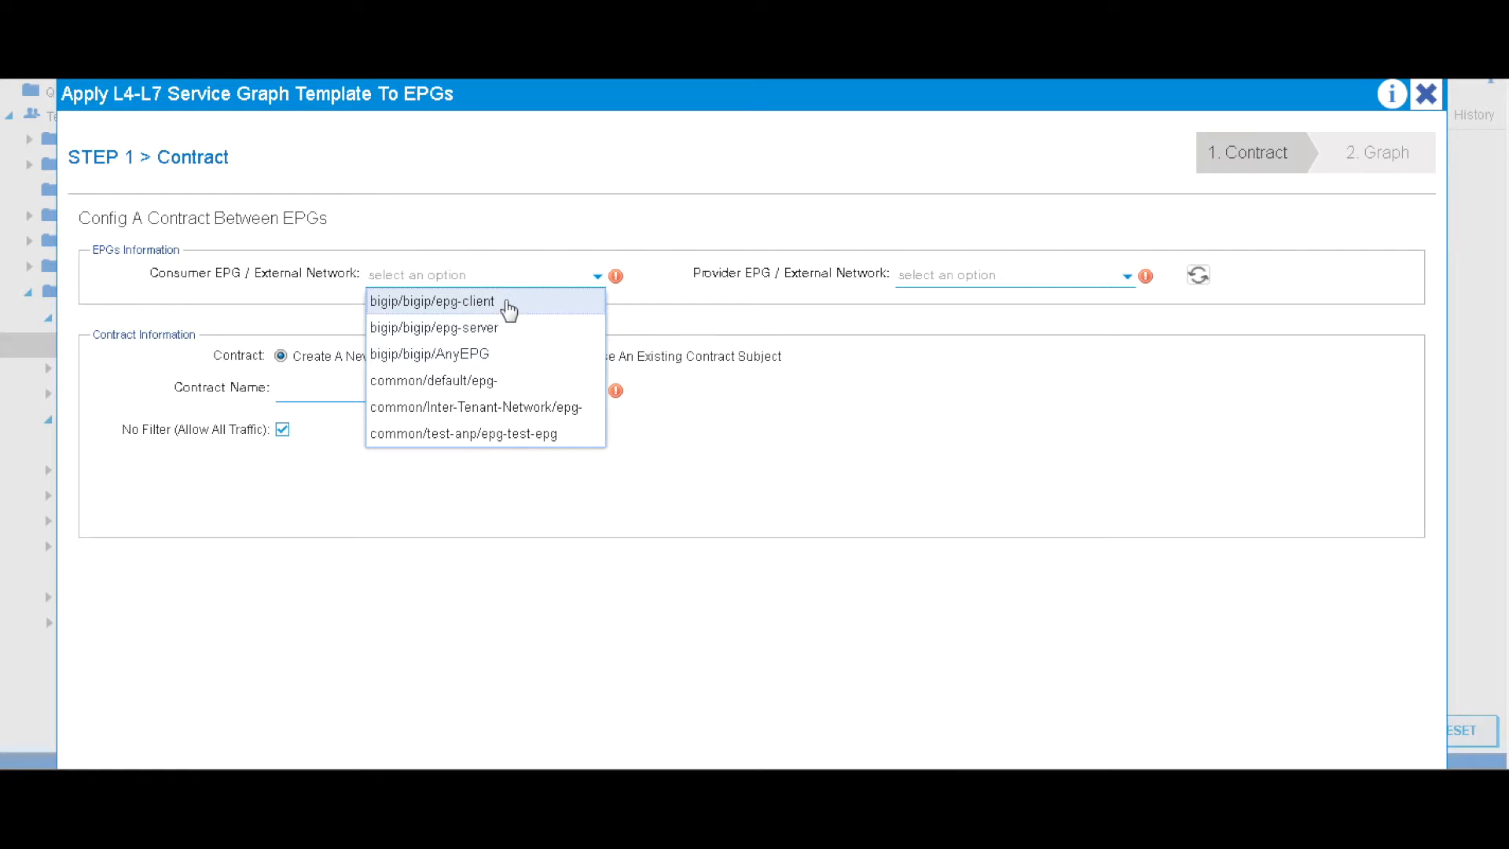
click(465, 302)
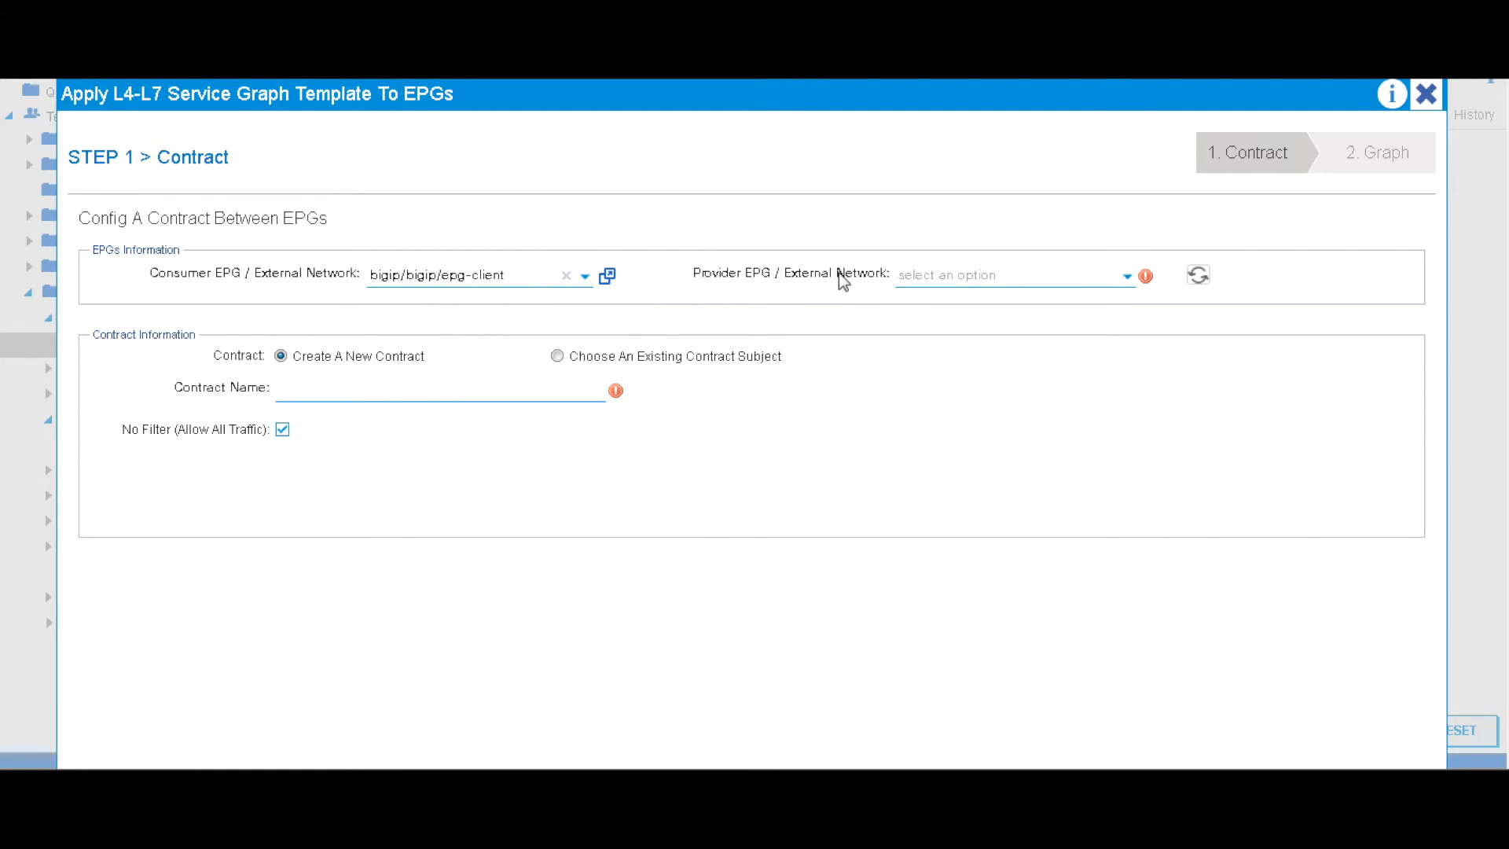
click(989, 277)
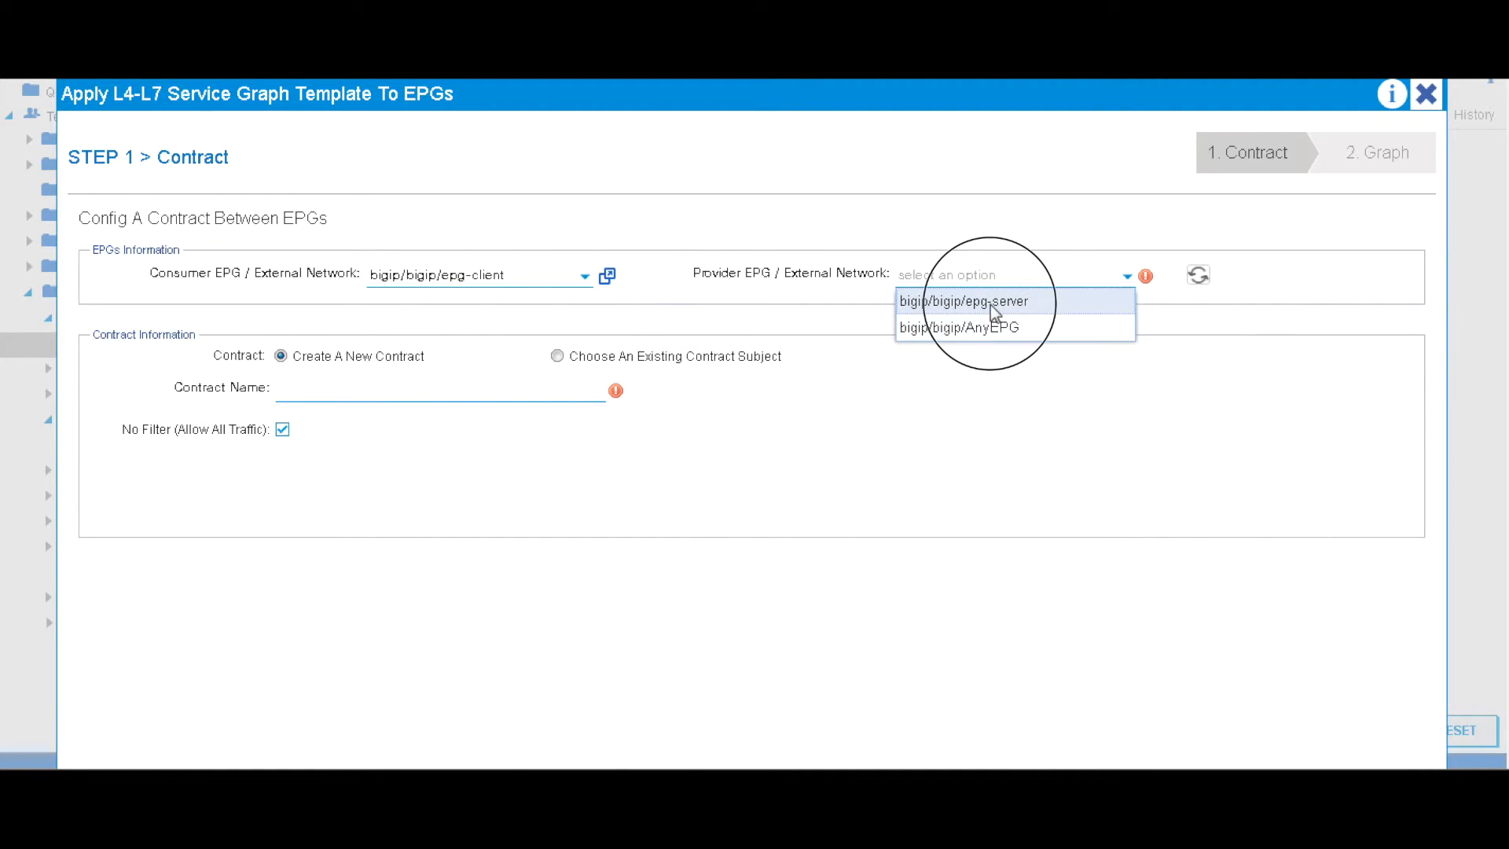
click(992, 303)
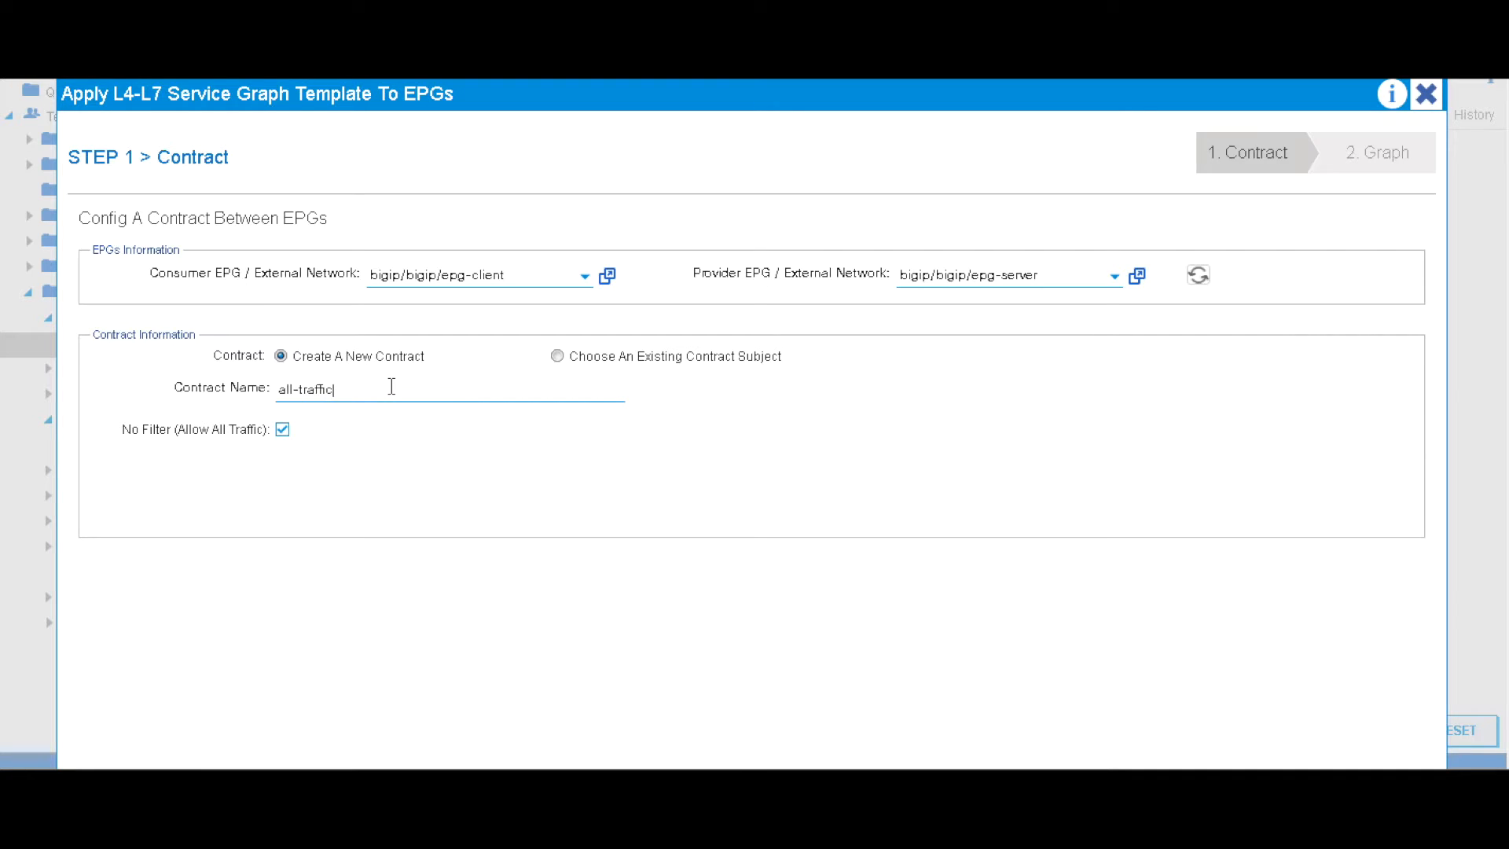
Use a new all-traffic contract with no filter and continue to the graph configuration
scroll(1338, 665, down, 2)
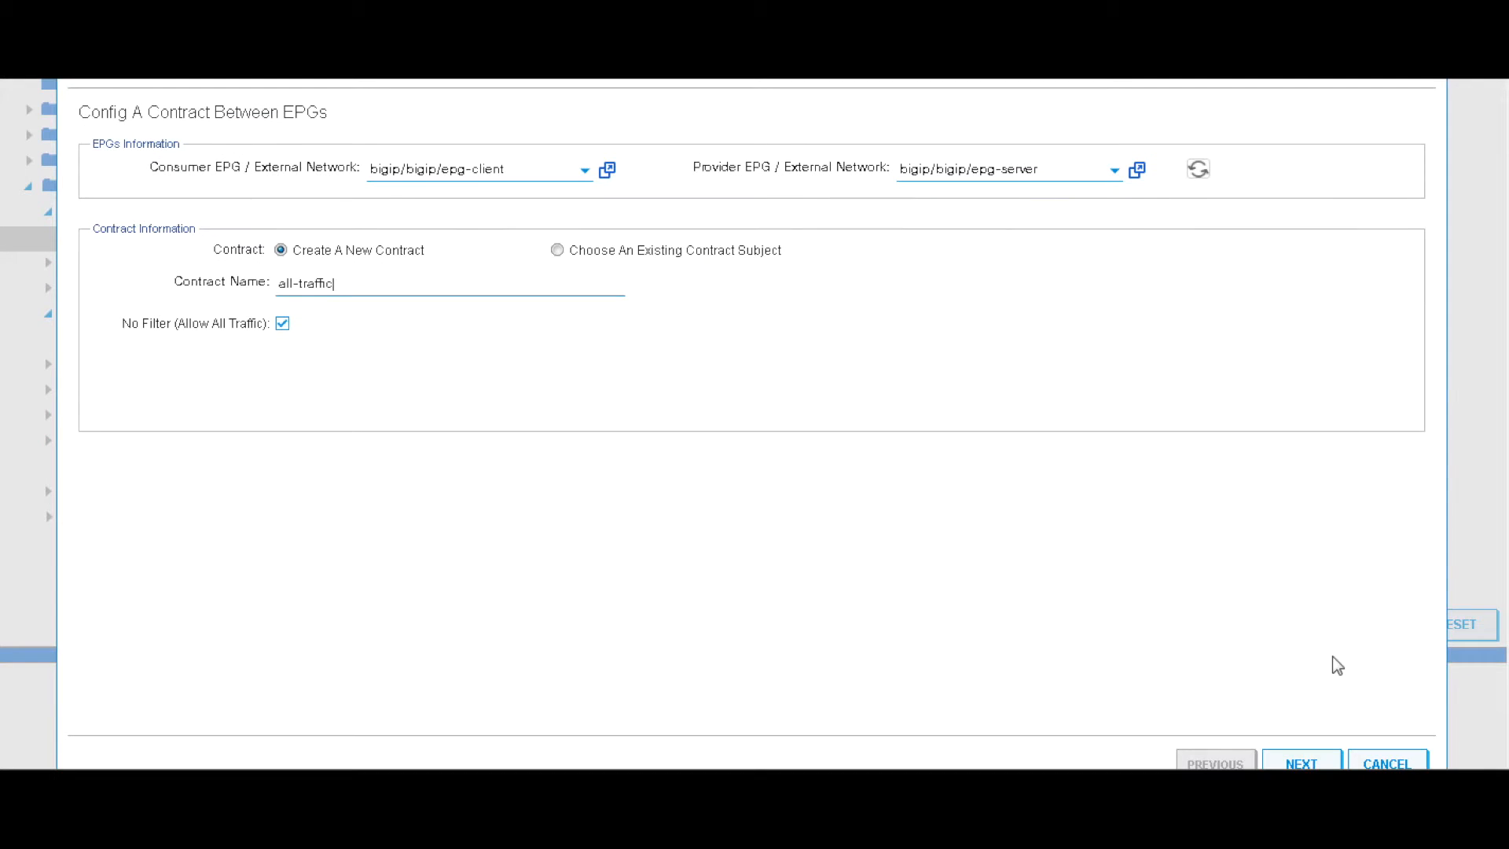
click(1310, 761)
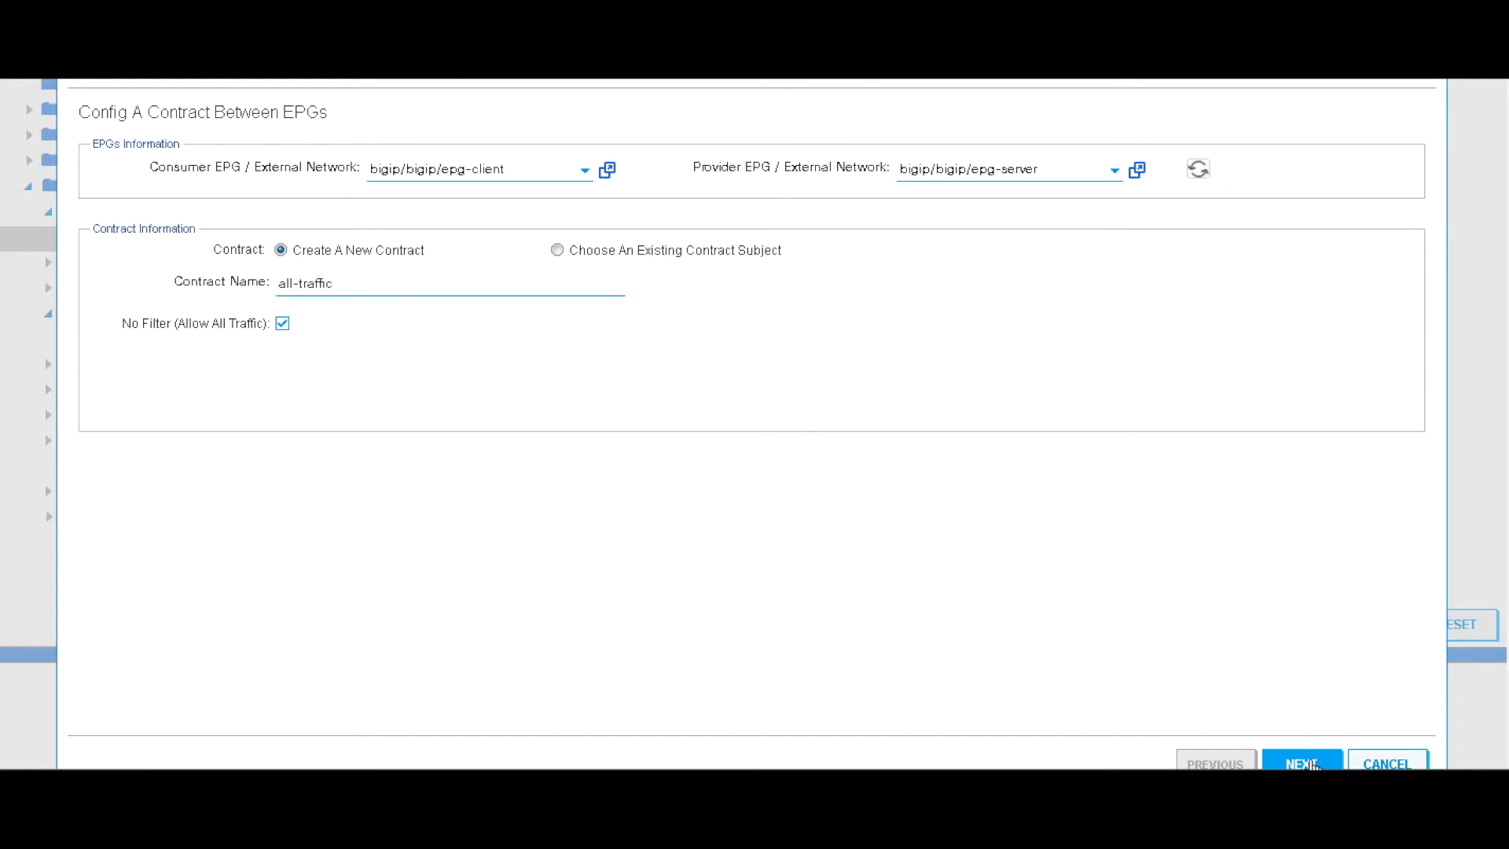
scroll(1317, 599, down, 1)
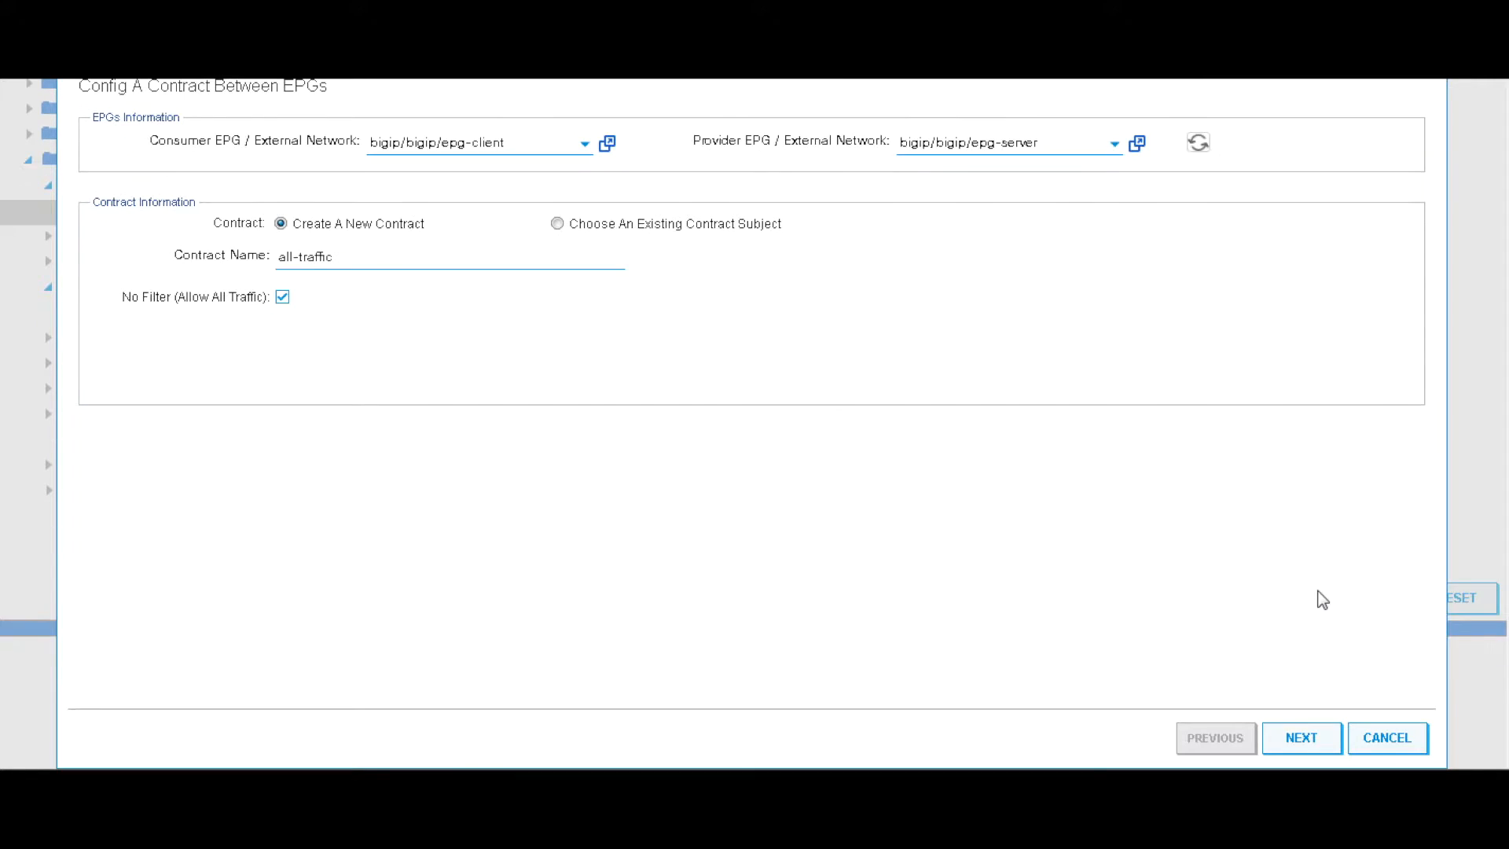
click(1307, 741)
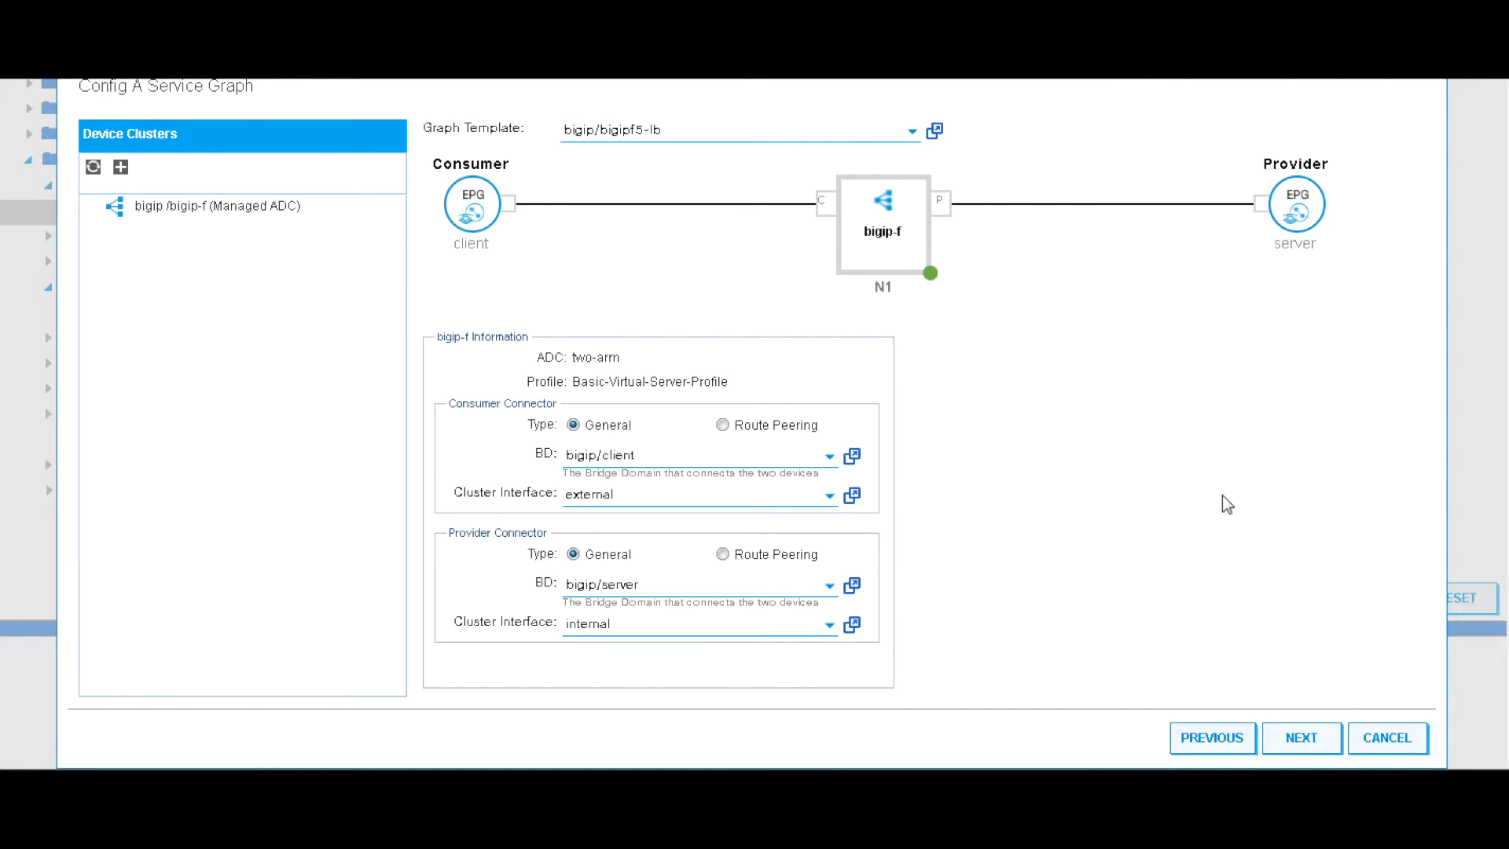
Keep the default client and server bridge-domain connectors and continue to device parameters
click(1302, 738)
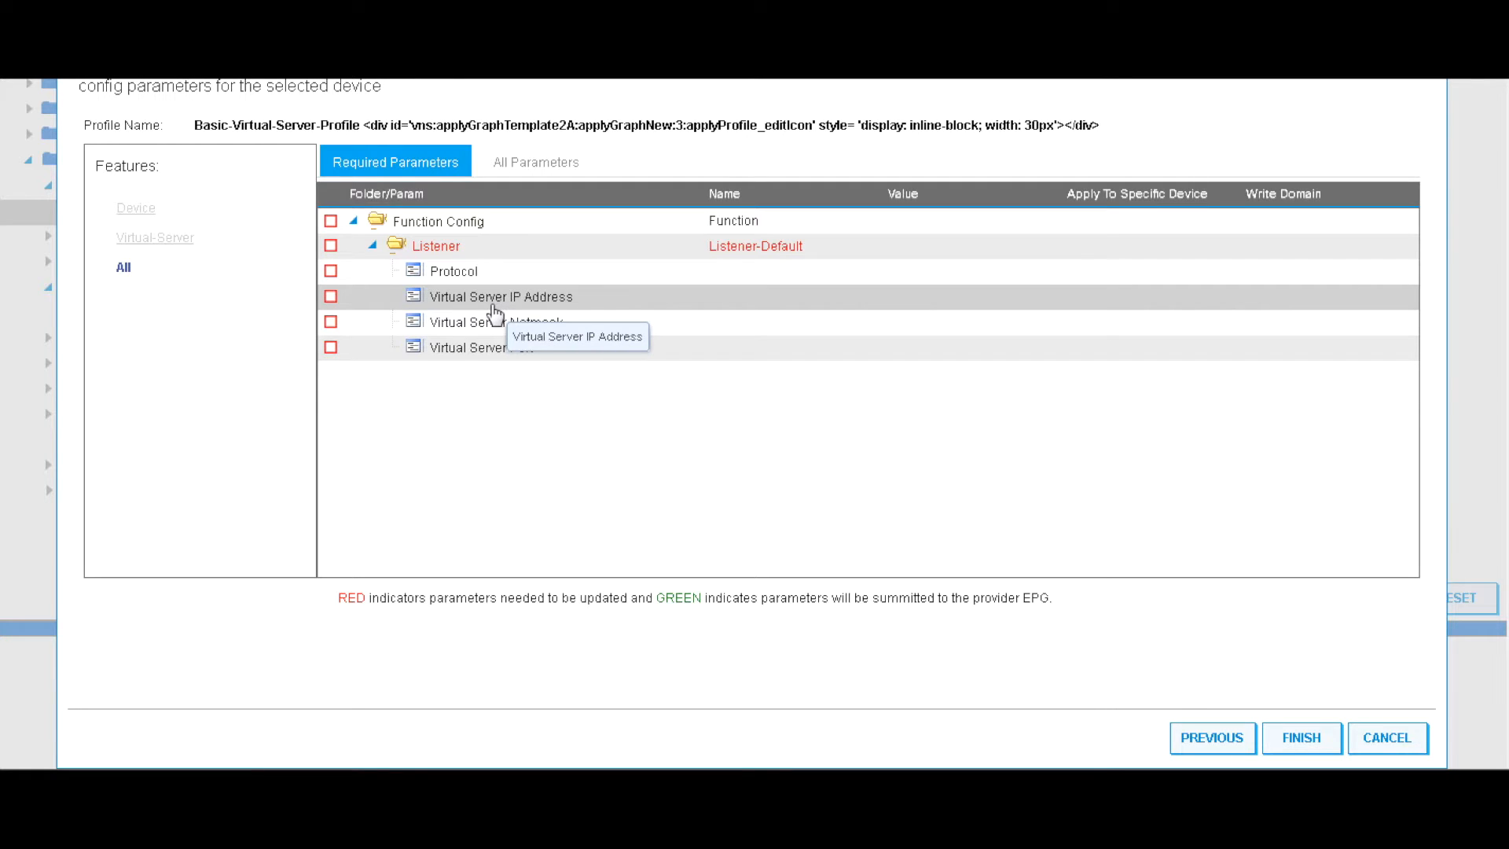
Show all parameters and include the LocalTraffic and Monitor parameter folders
click(533, 170)
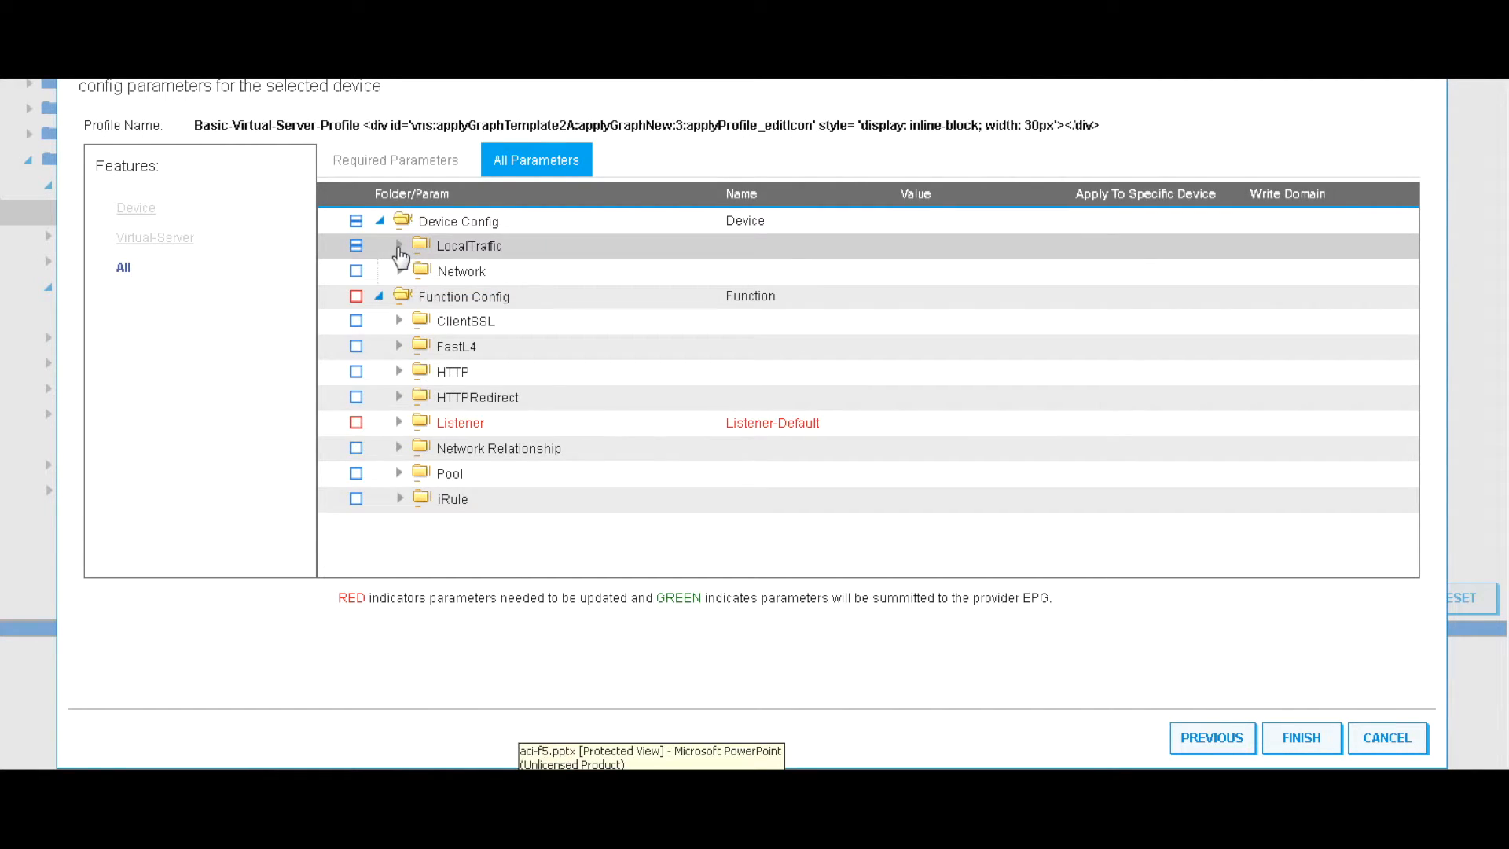
click(398, 246)
click(459, 256)
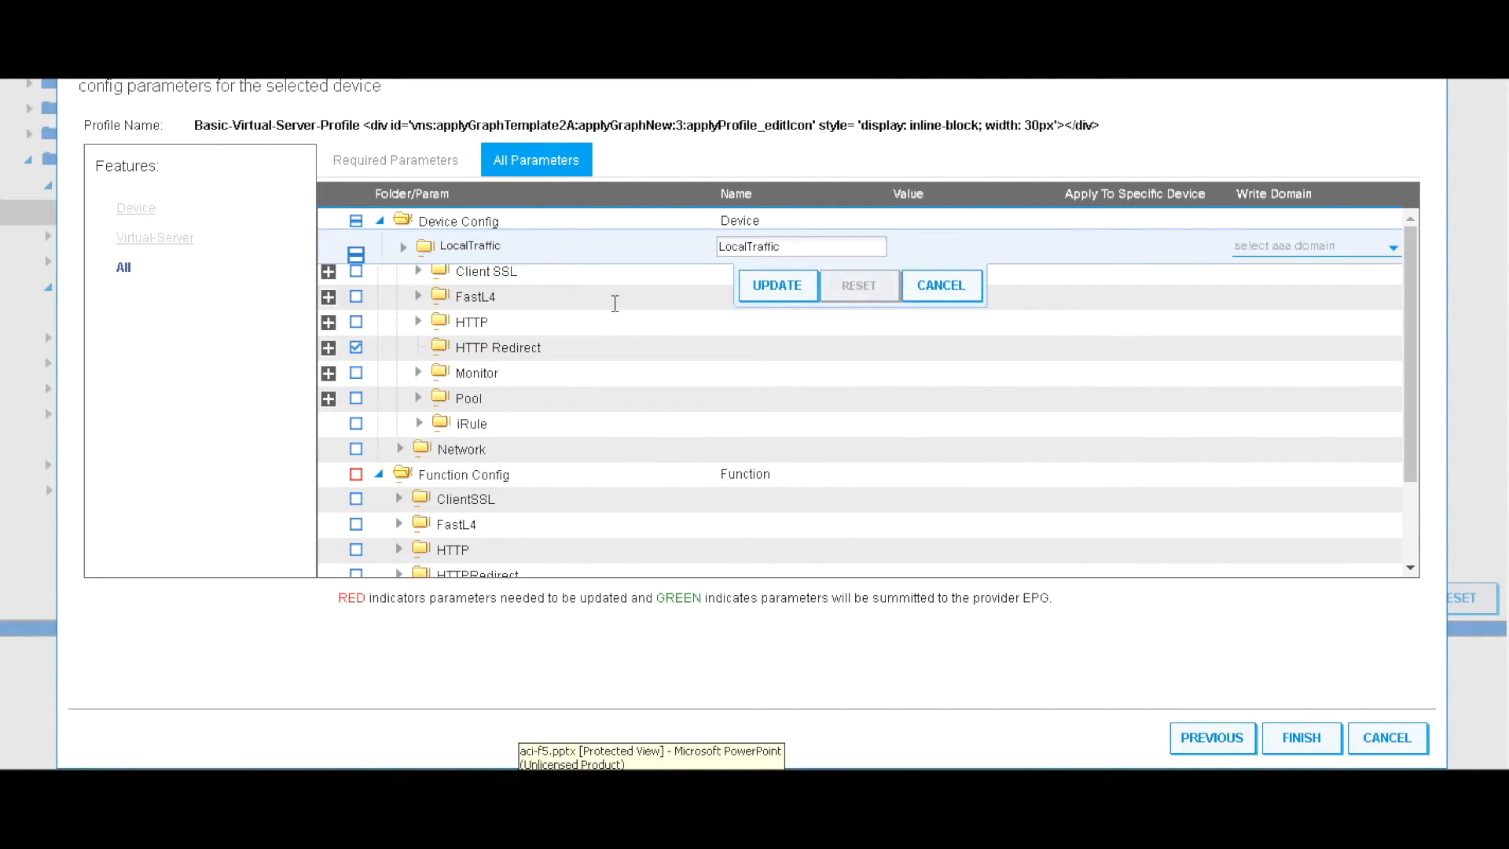
click(775, 285)
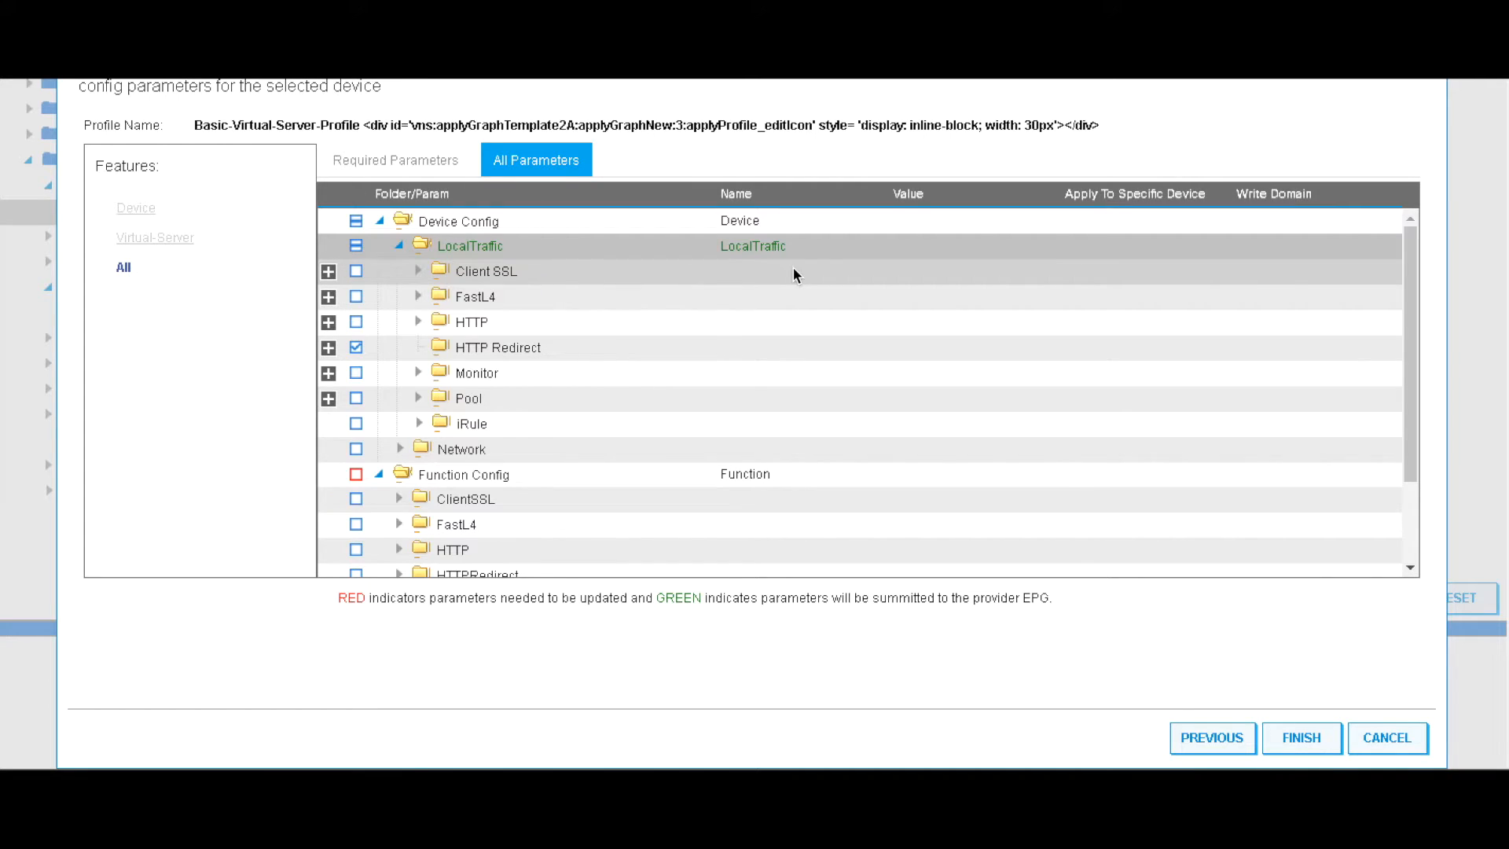
click(418, 375)
click(475, 374)
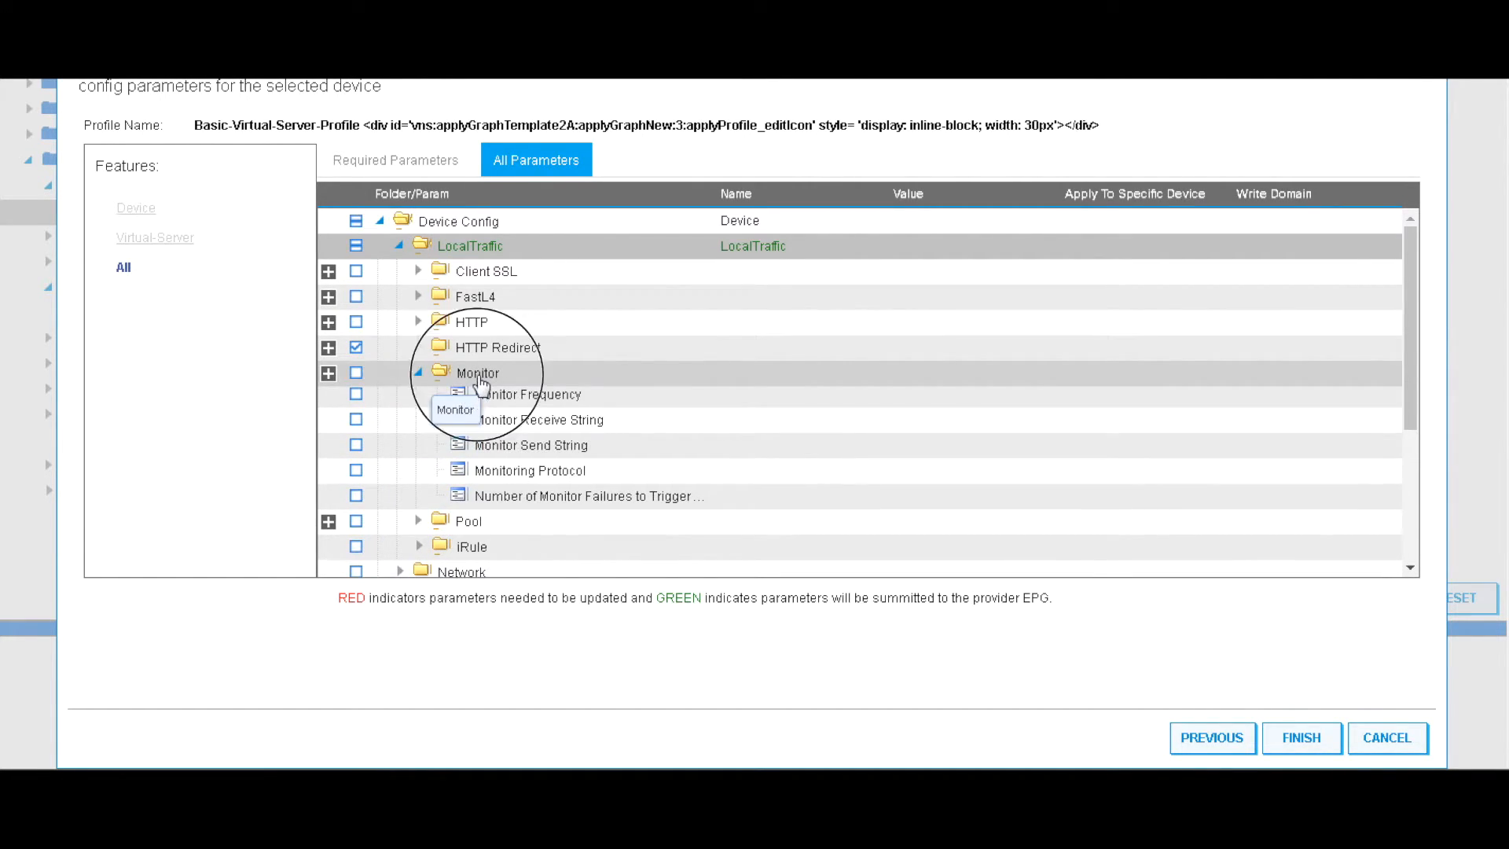
click(776, 412)
Set monitor frequency 5 seconds, ICMP monitoring protocol, and 3 monitor failures
click(585, 398)
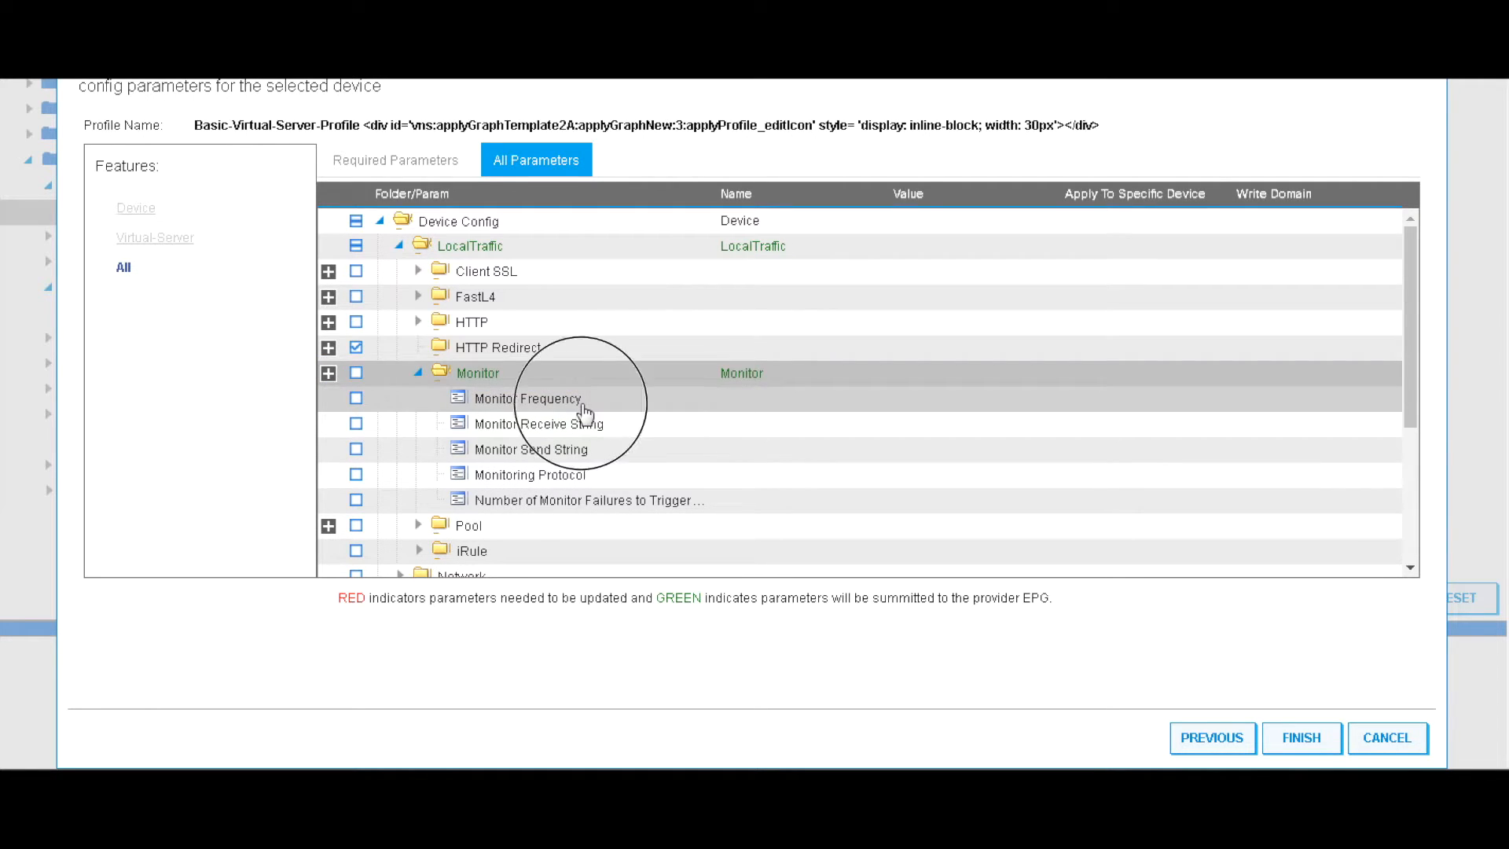
text(5)
click(777, 438)
click(595, 472)
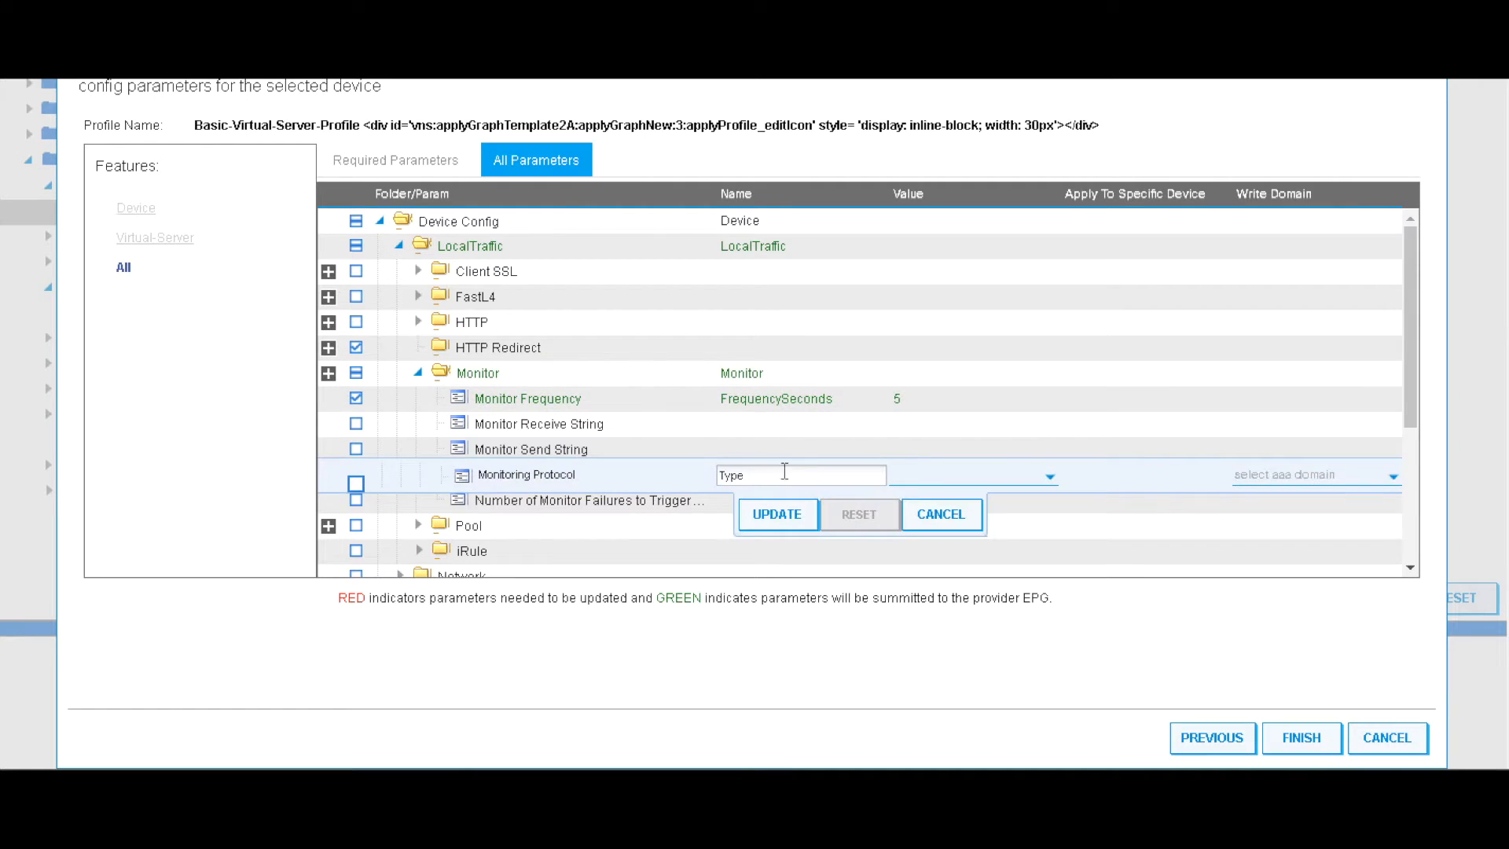
click(923, 472)
click(910, 552)
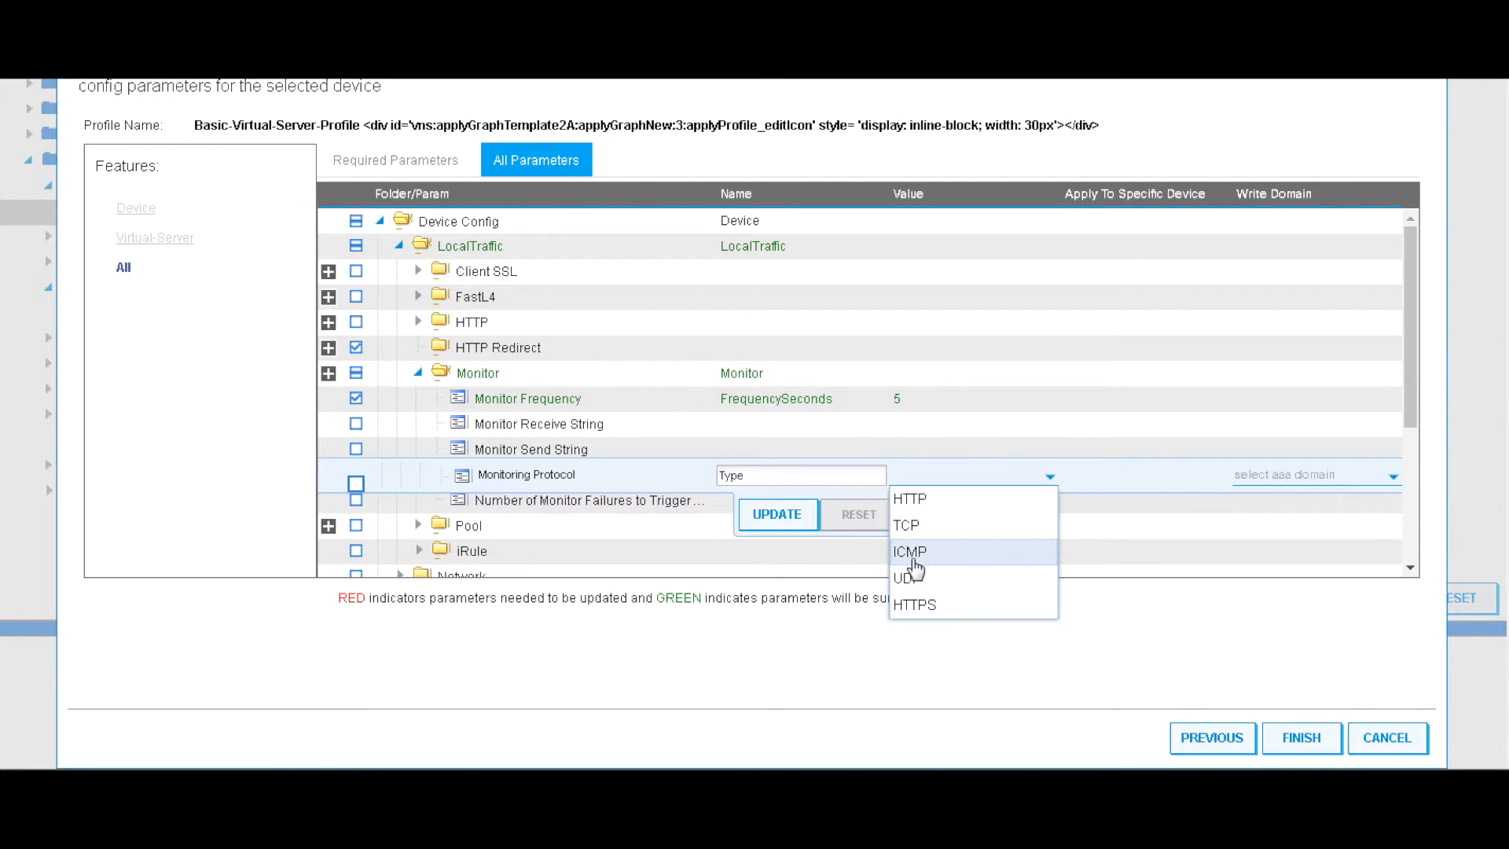
click(779, 515)
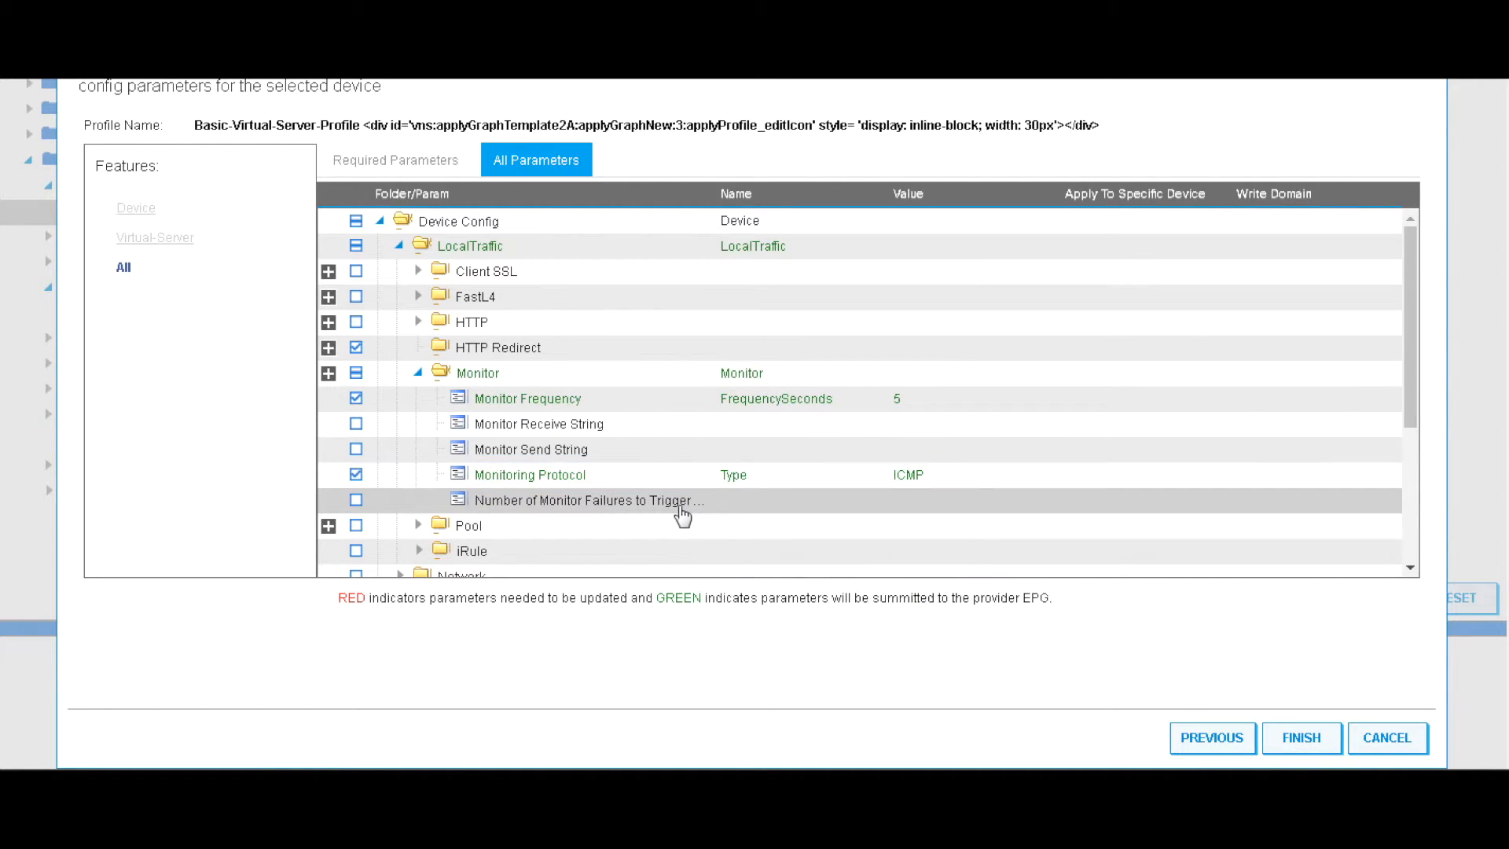
click(682, 507)
text(3)
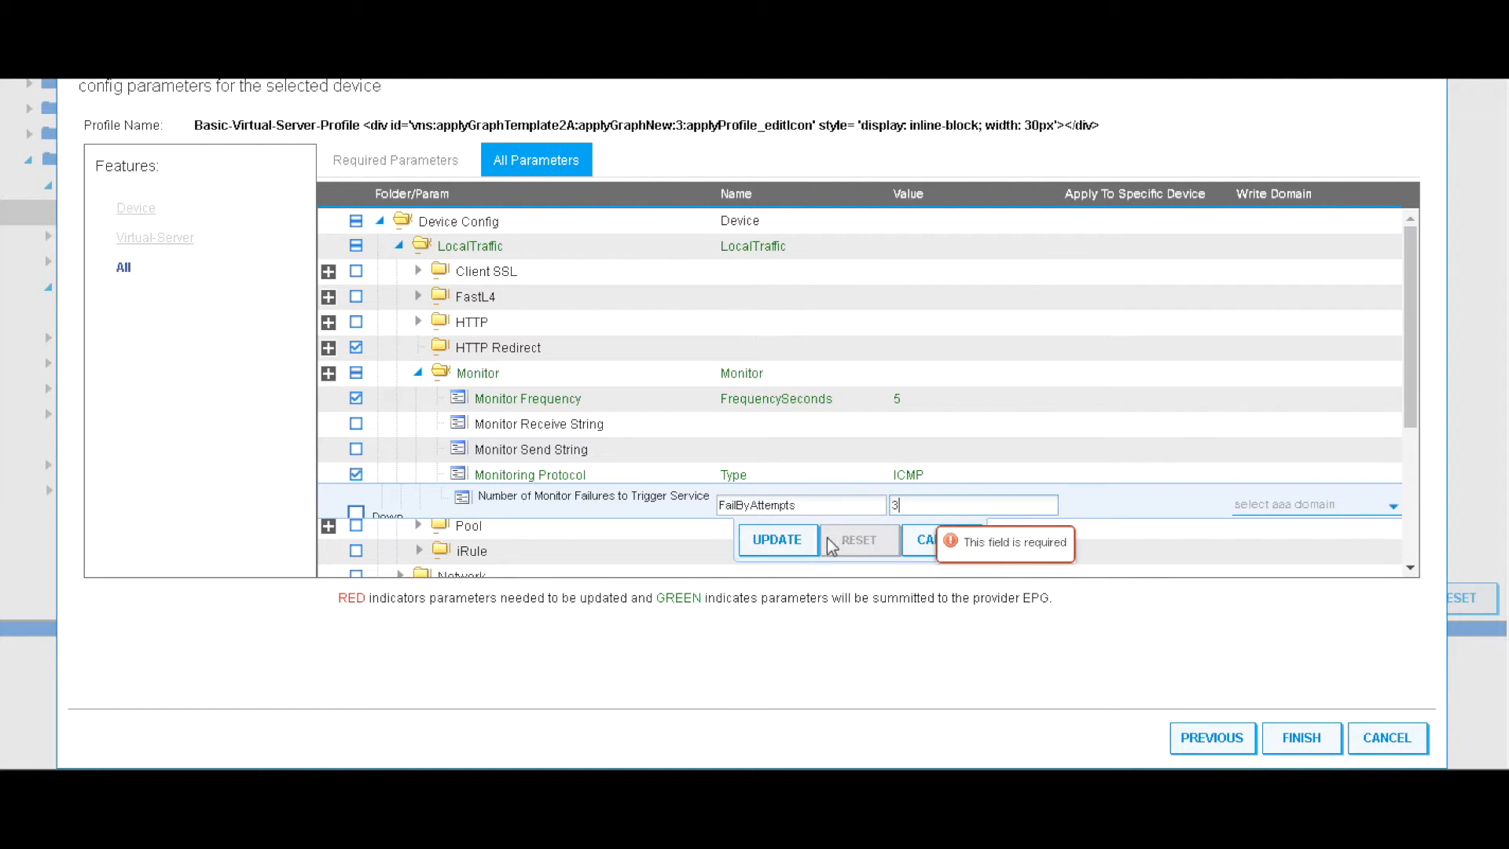
click(780, 542)
Add the Pool parameter folder
scroll(790, 500, down, 3)
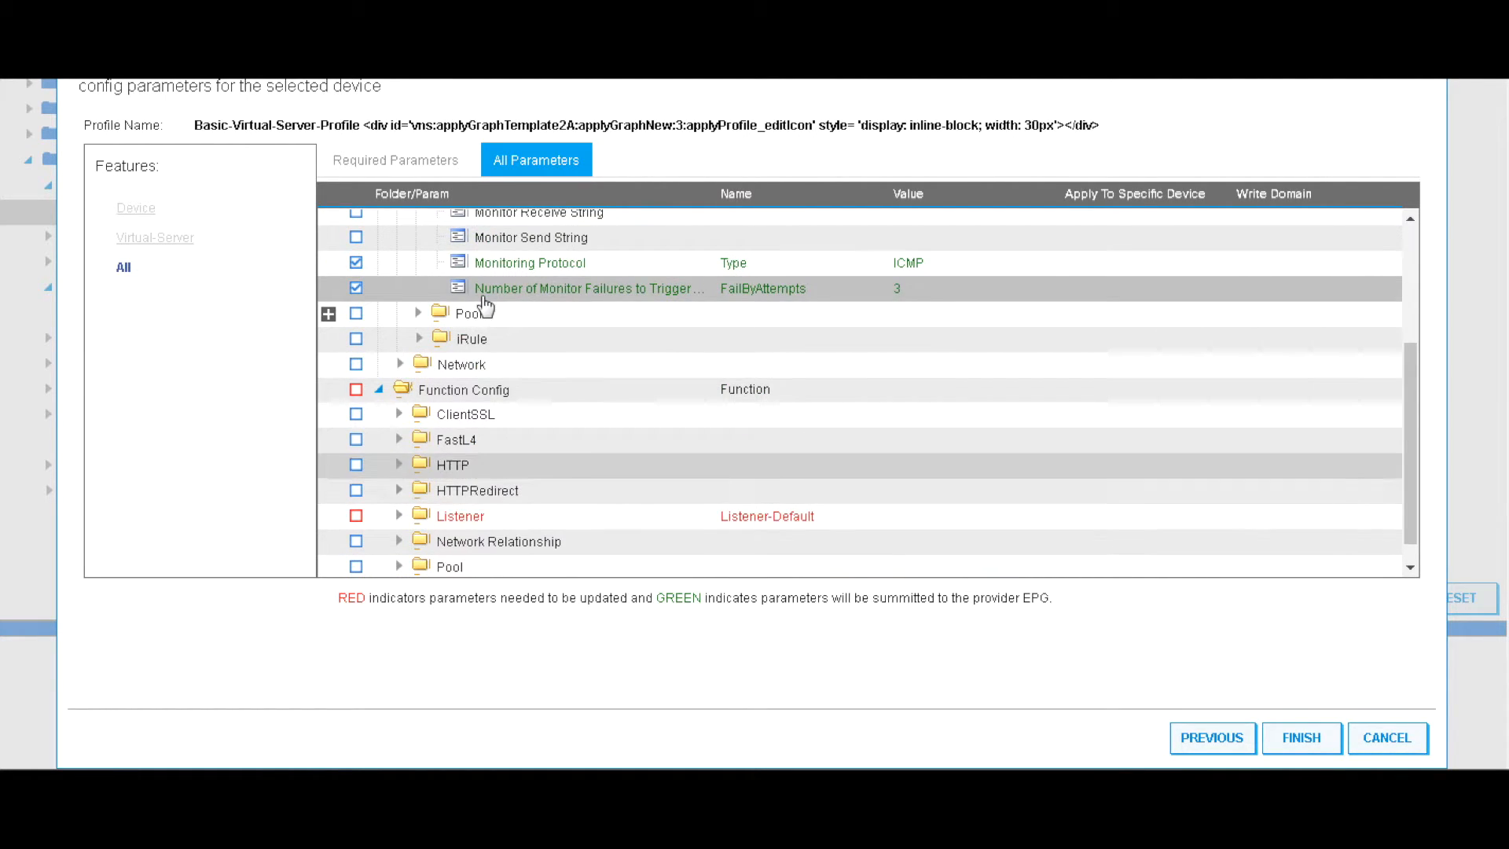
click(417, 320)
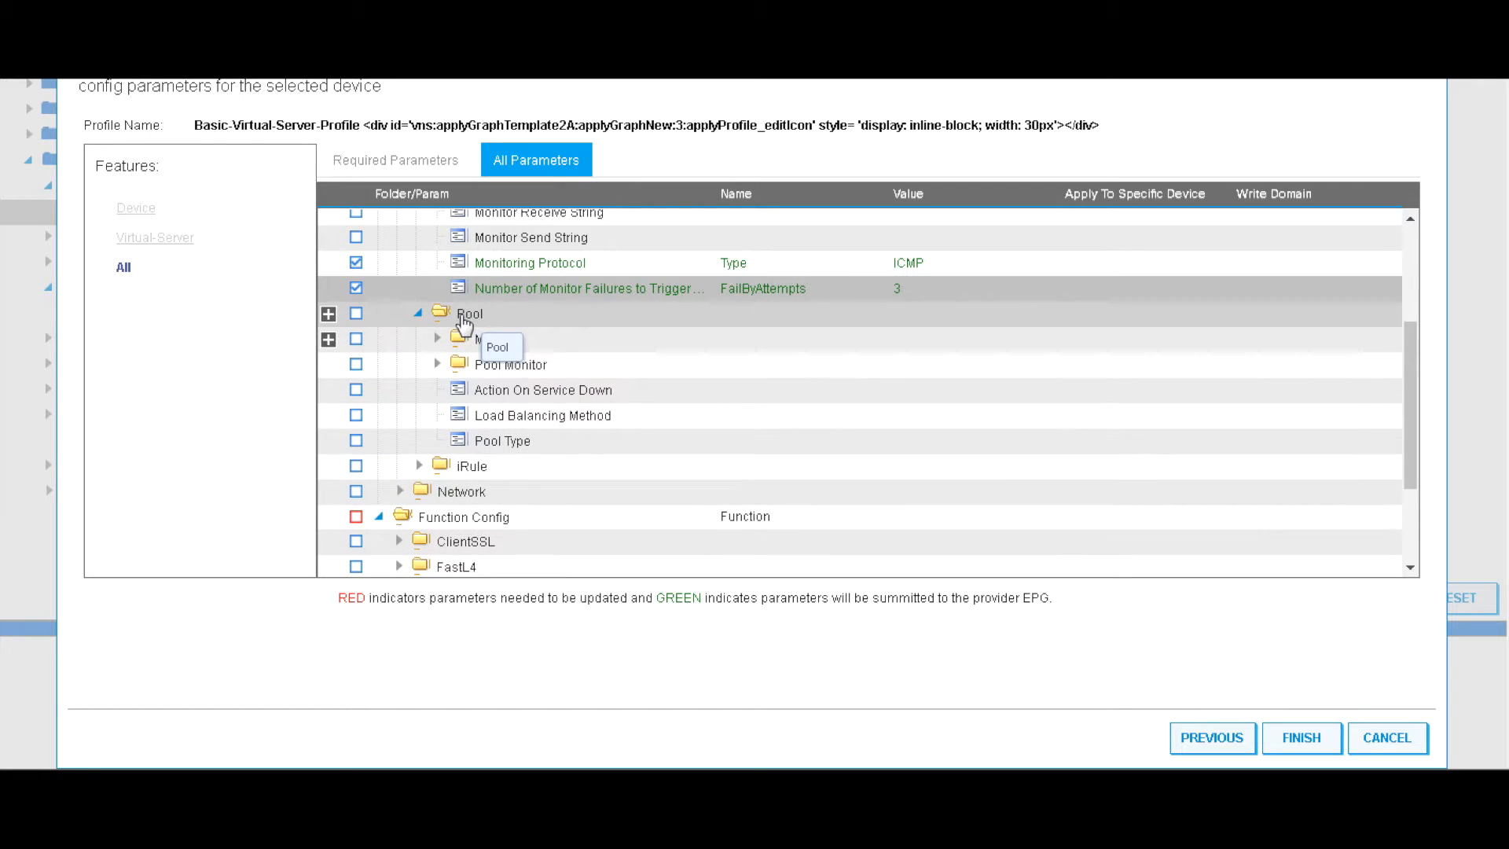
click(459, 319)
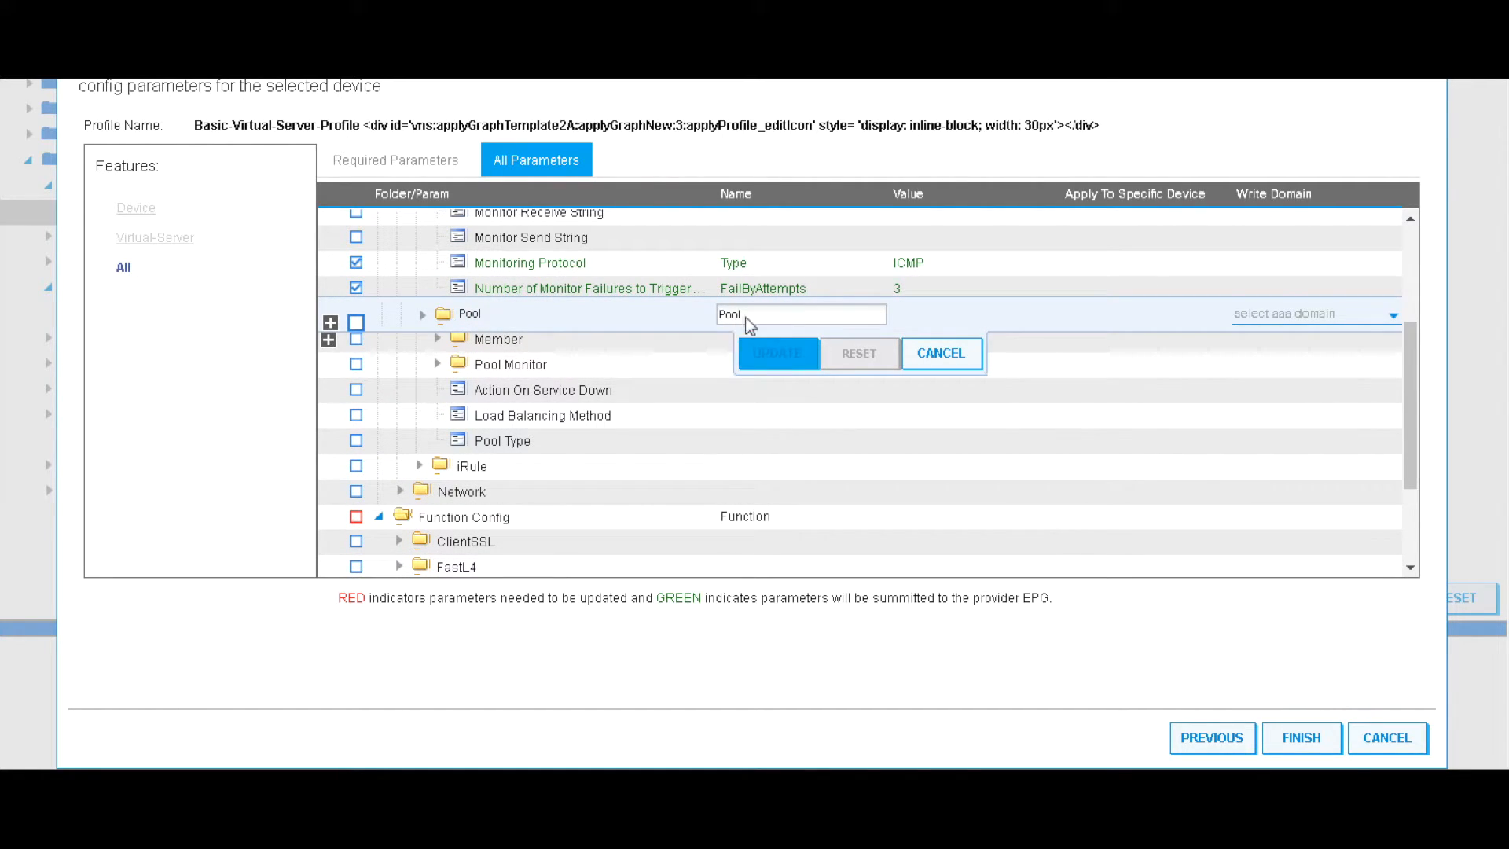
click(776, 352)
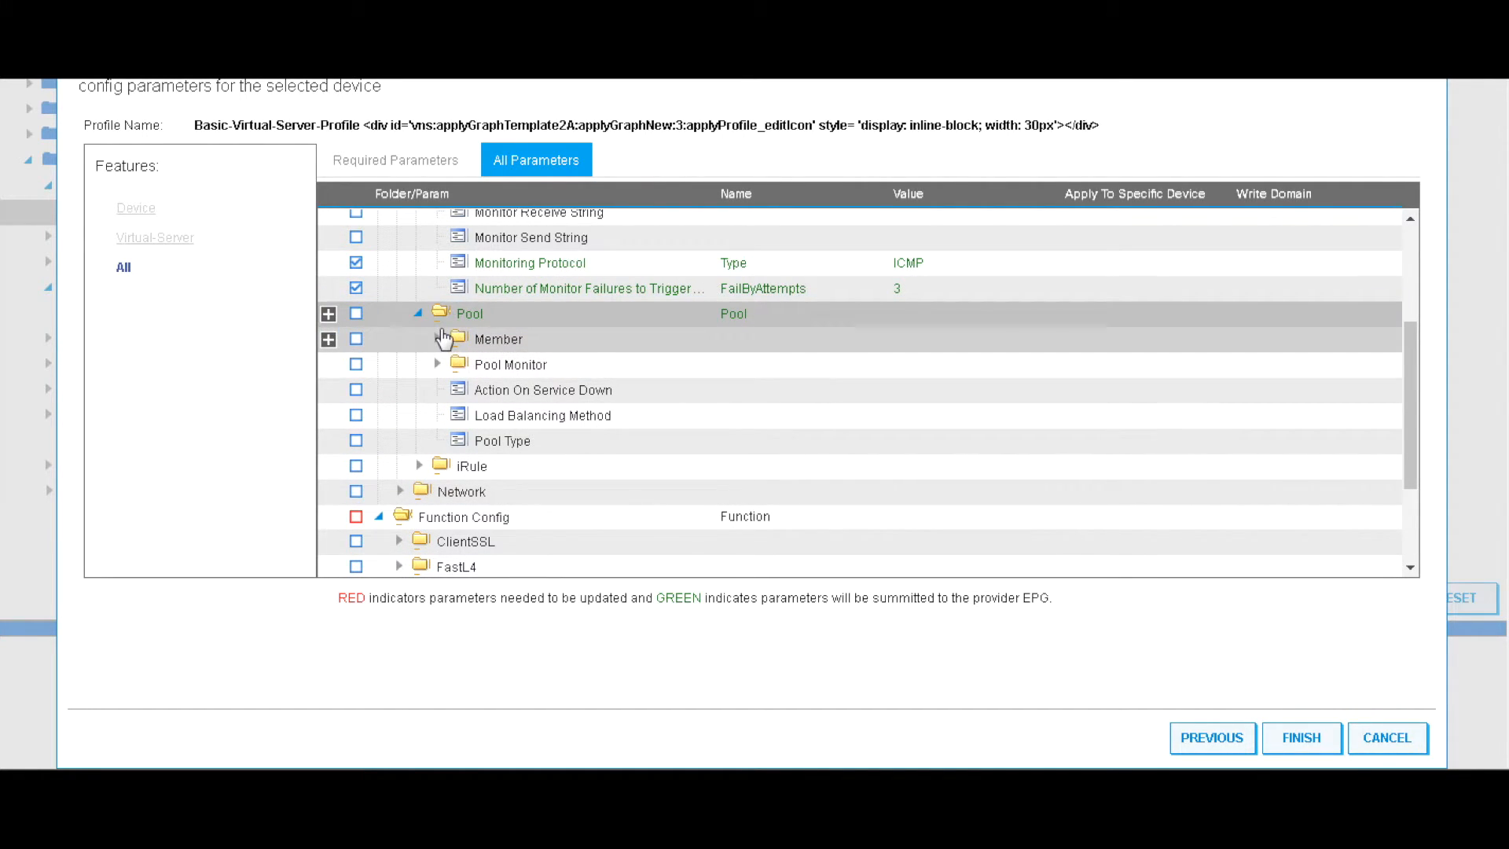
Define pool Member1 with port 80 and IP address 6.6.6.11
click(438, 340)
click(481, 342)
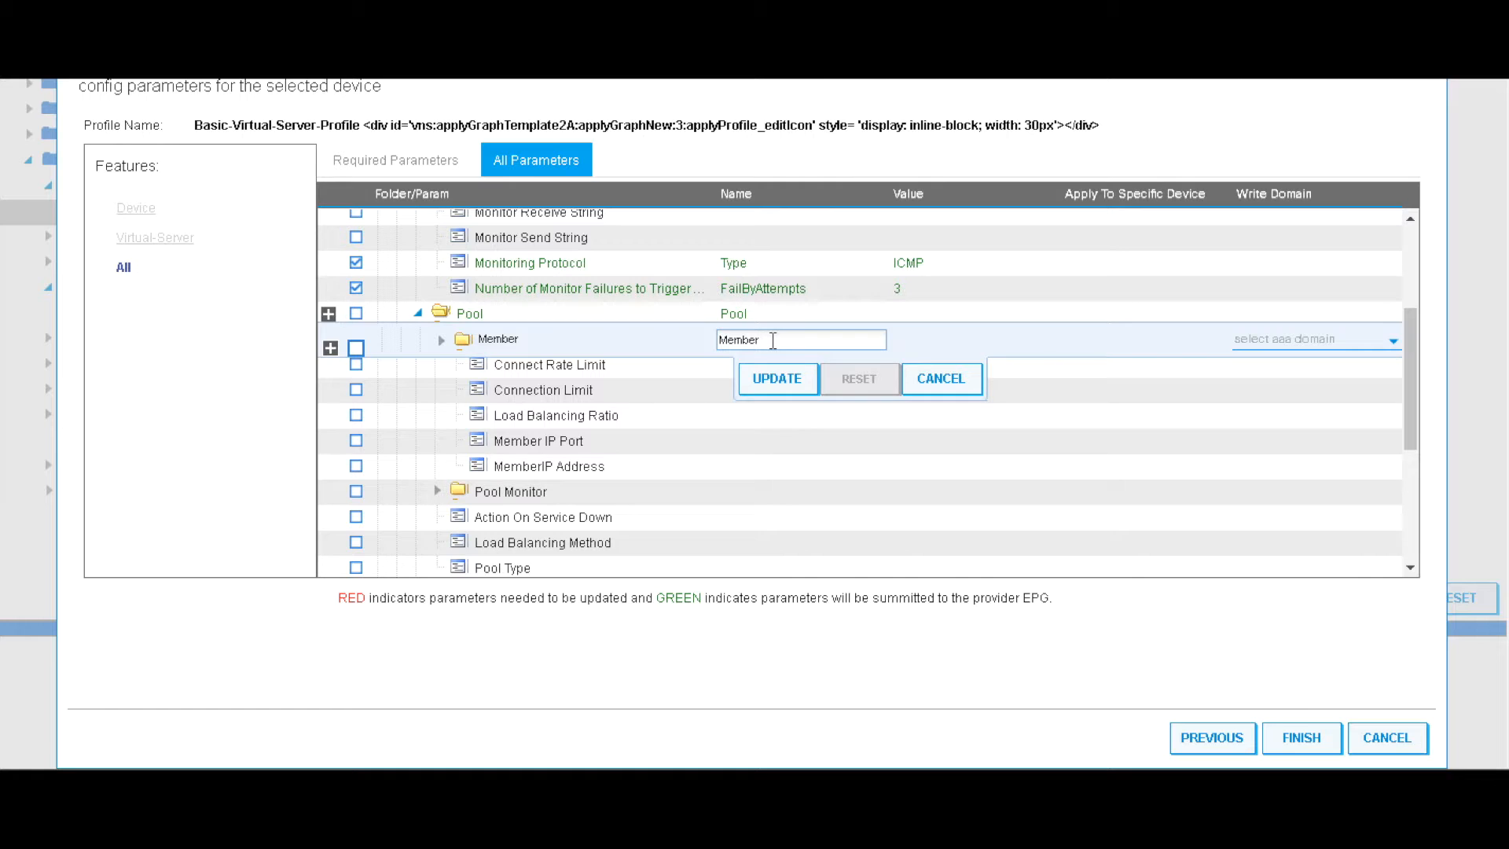
click(777, 378)
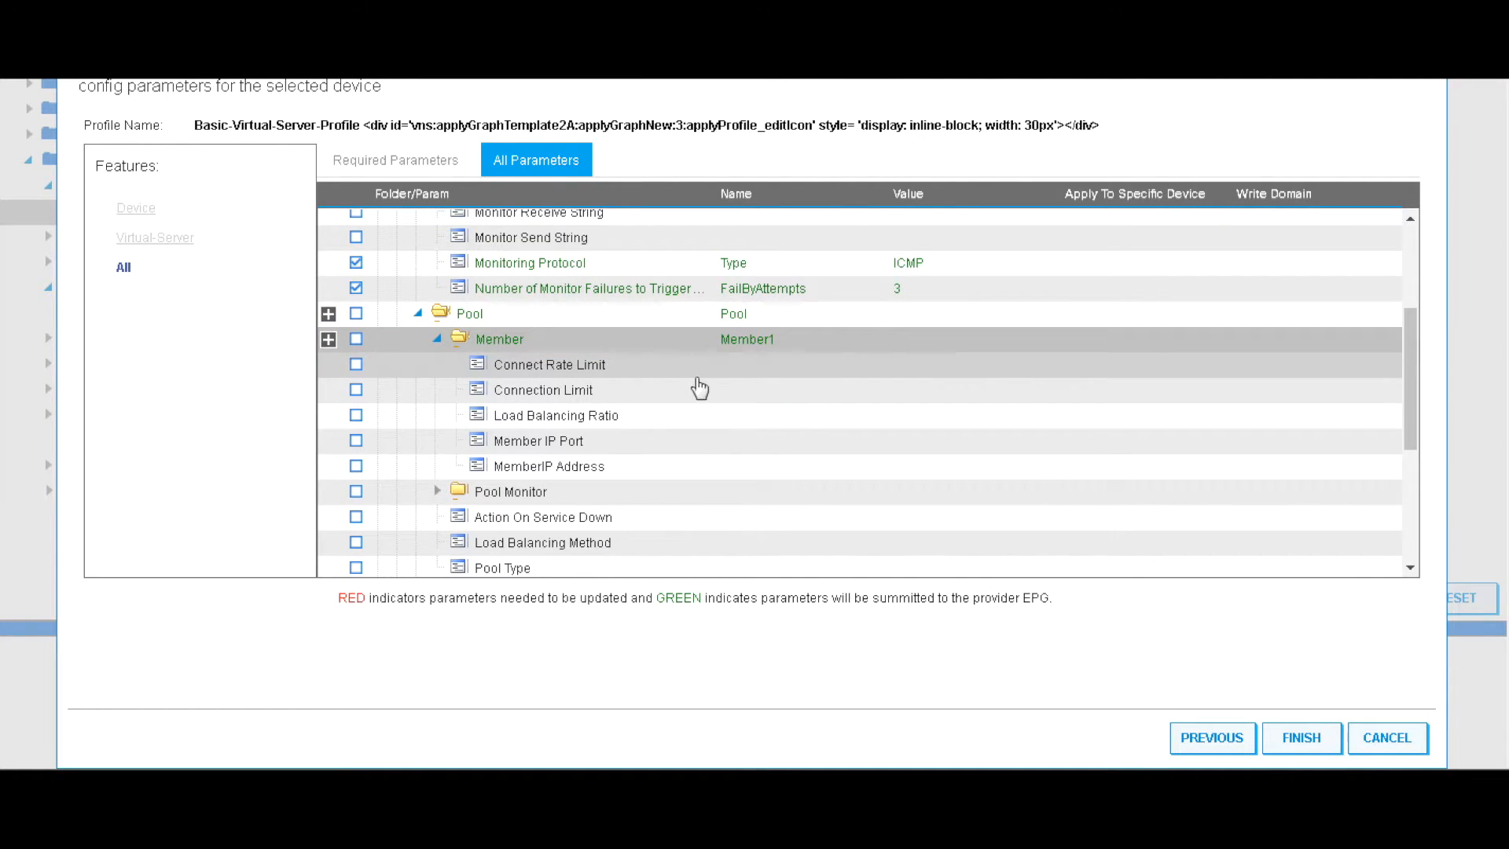
click(667, 445)
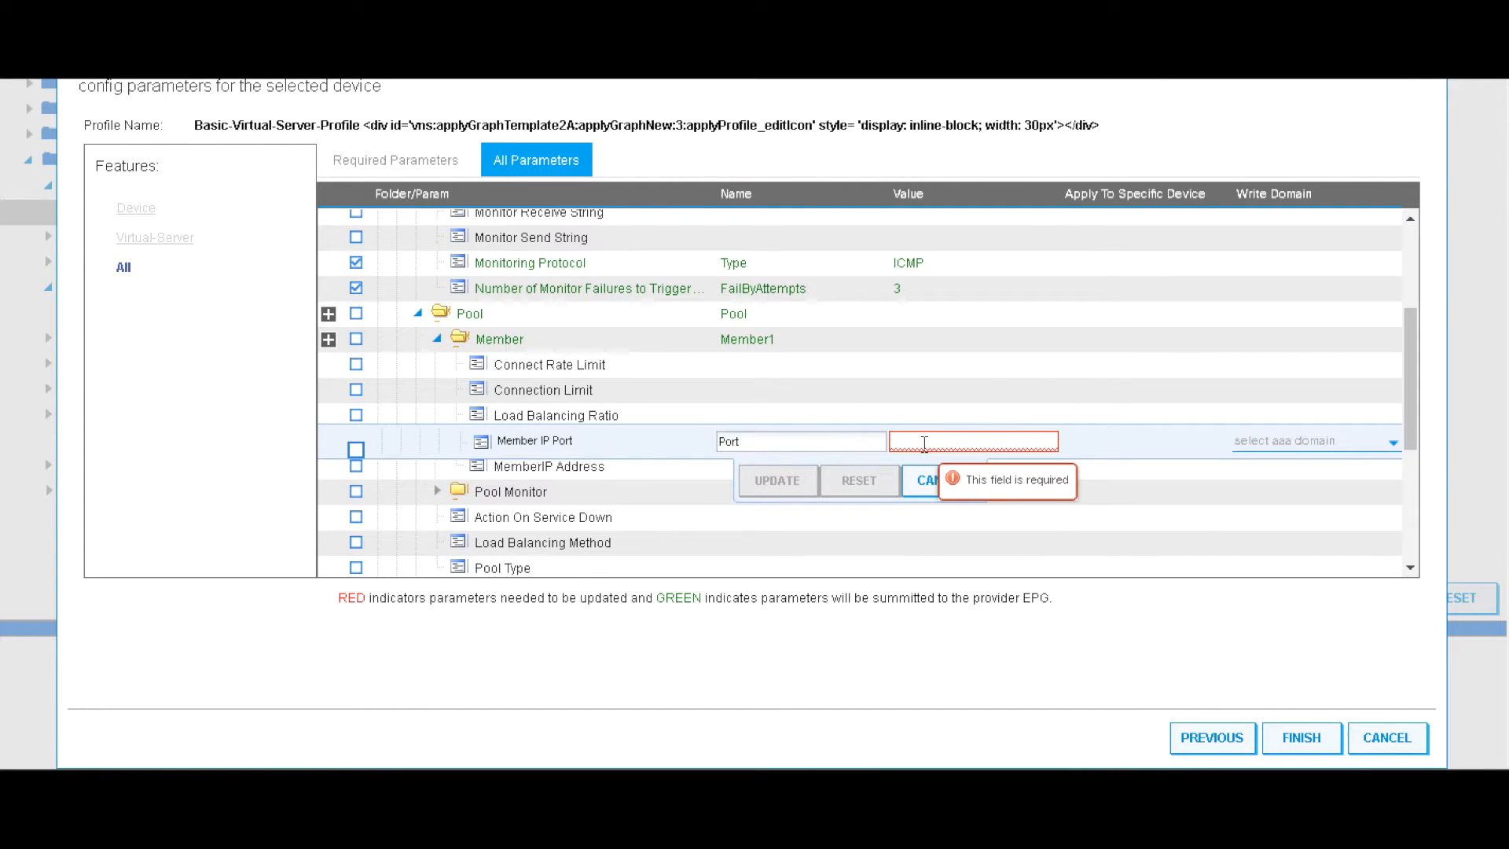
text(80)
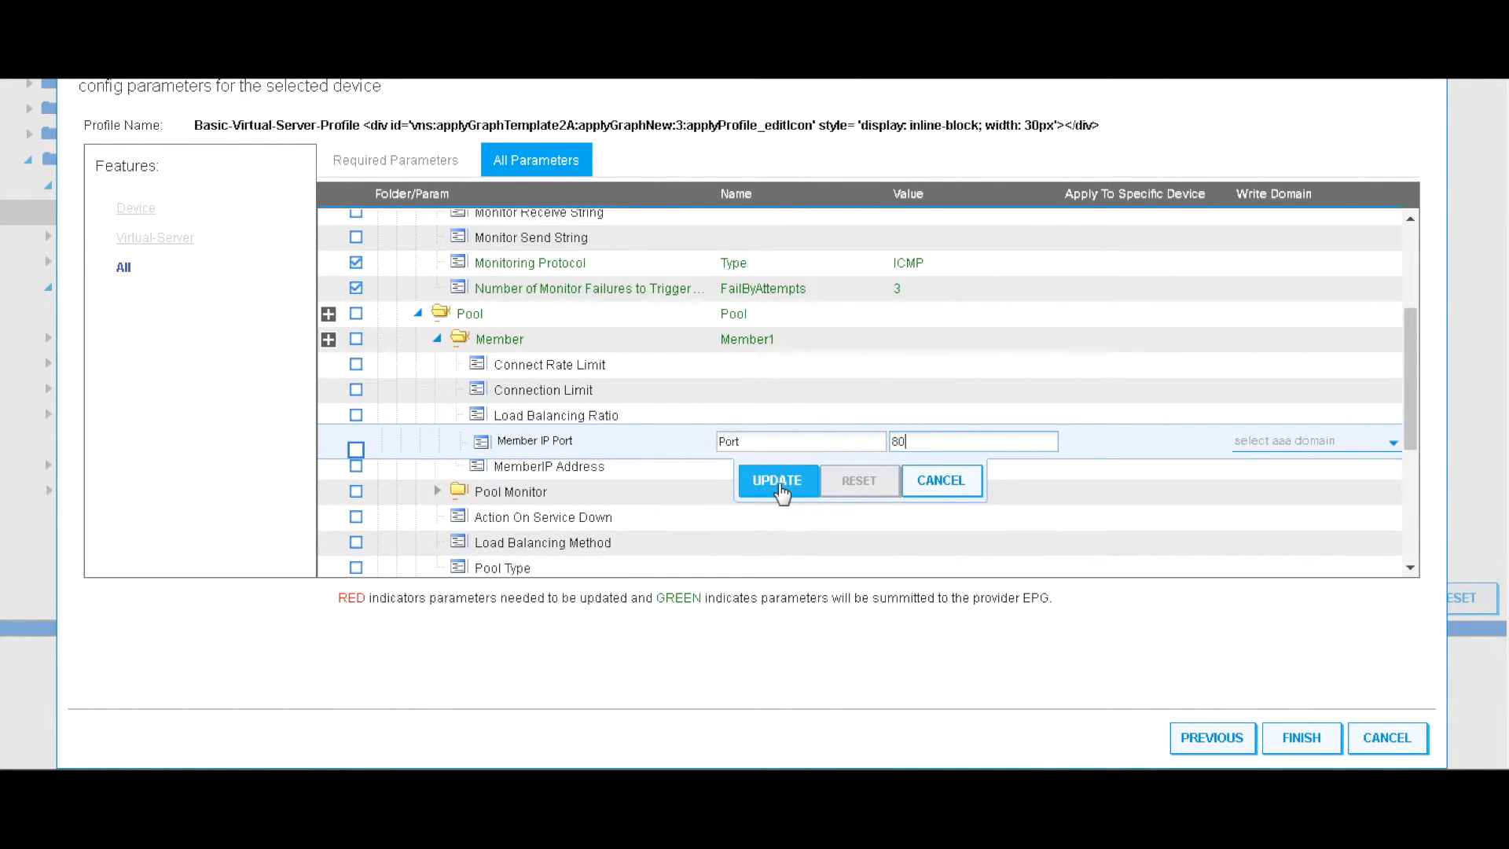
click(775, 480)
click(768, 466)
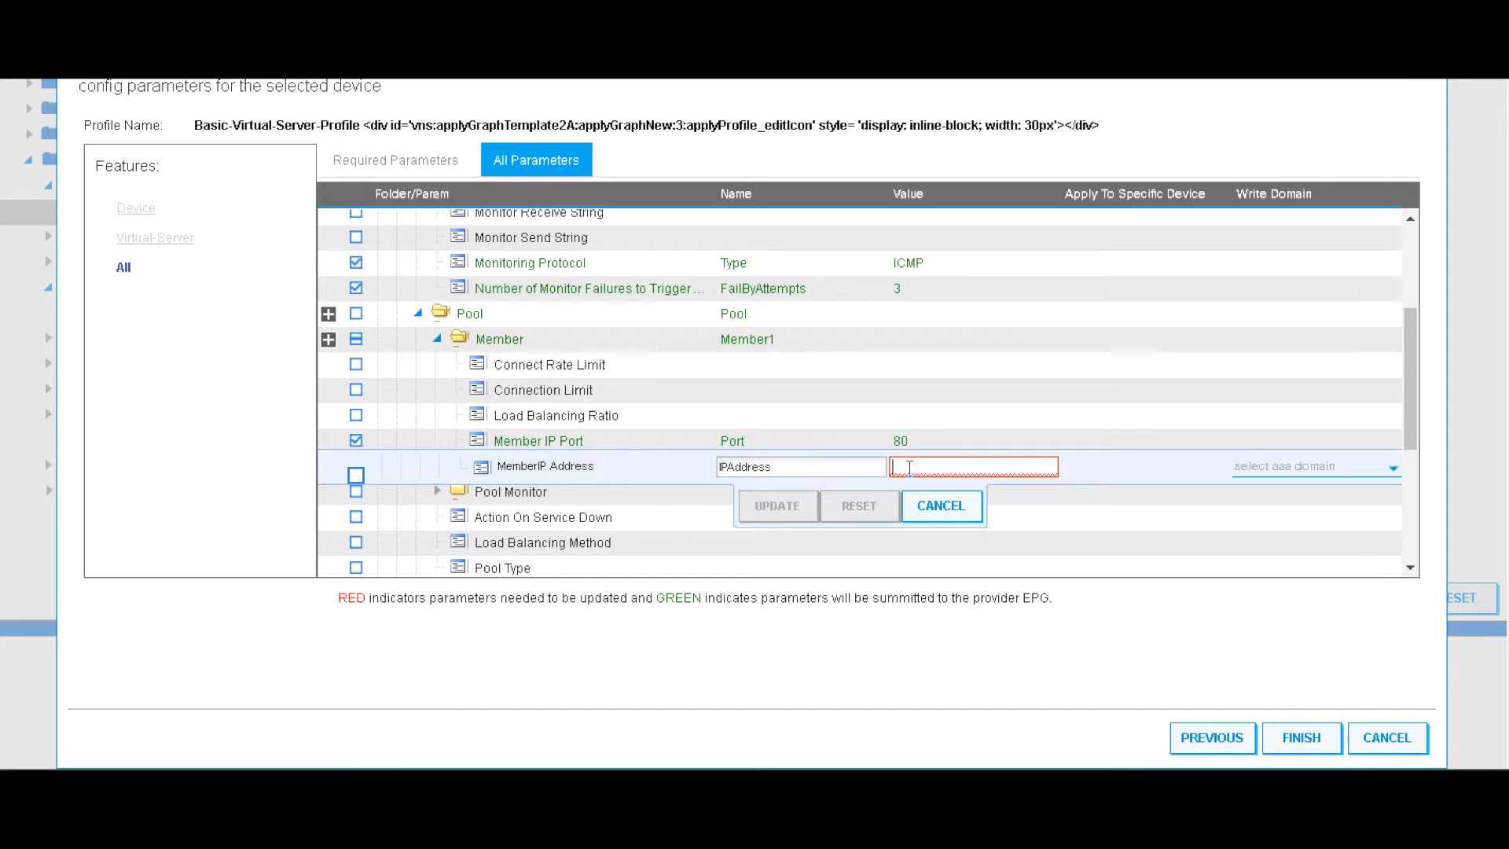
text(6.6.6)
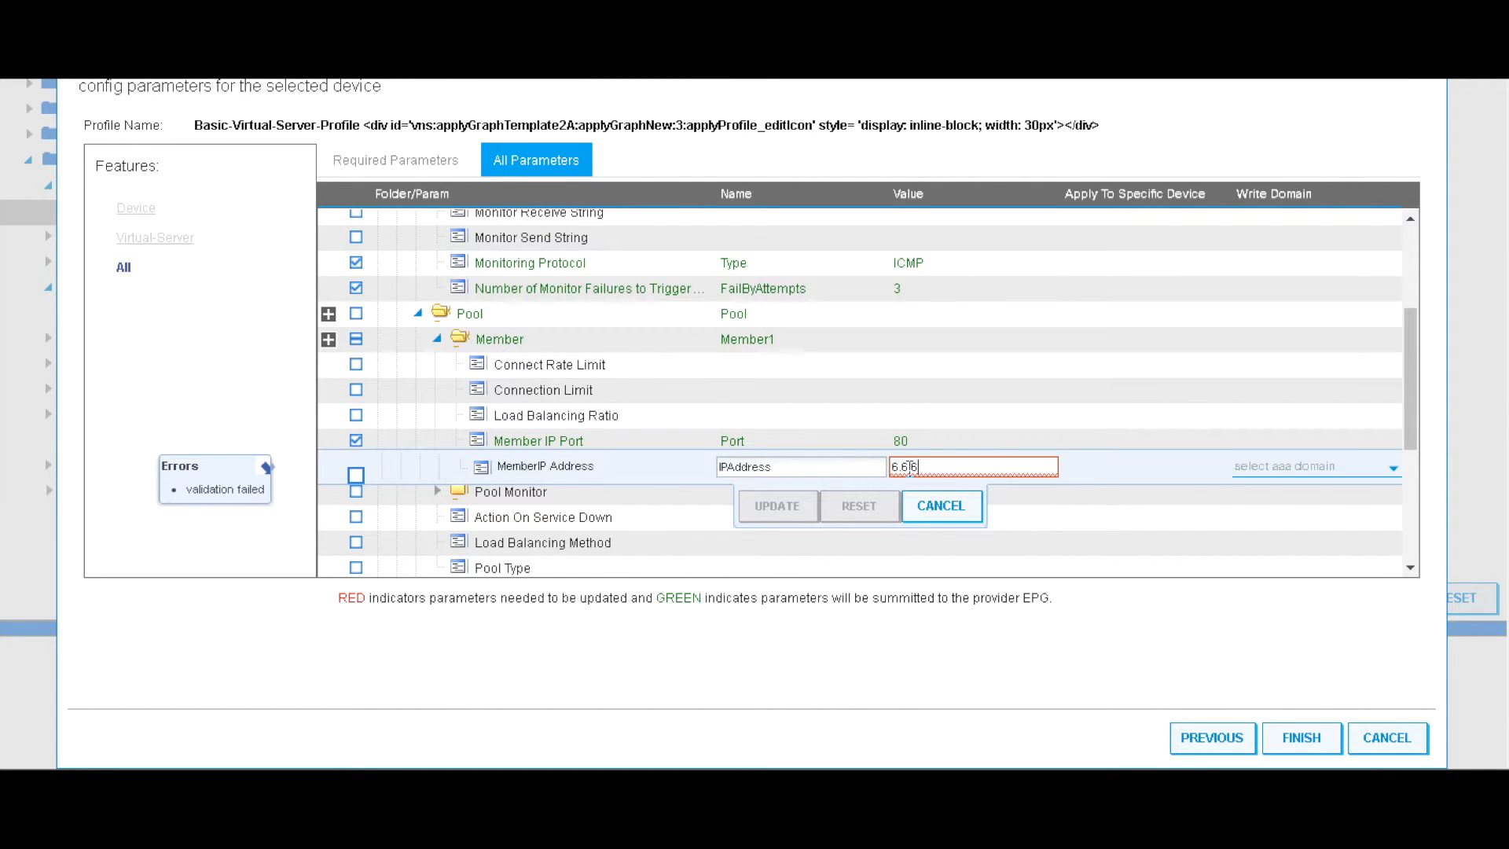
text(.11)
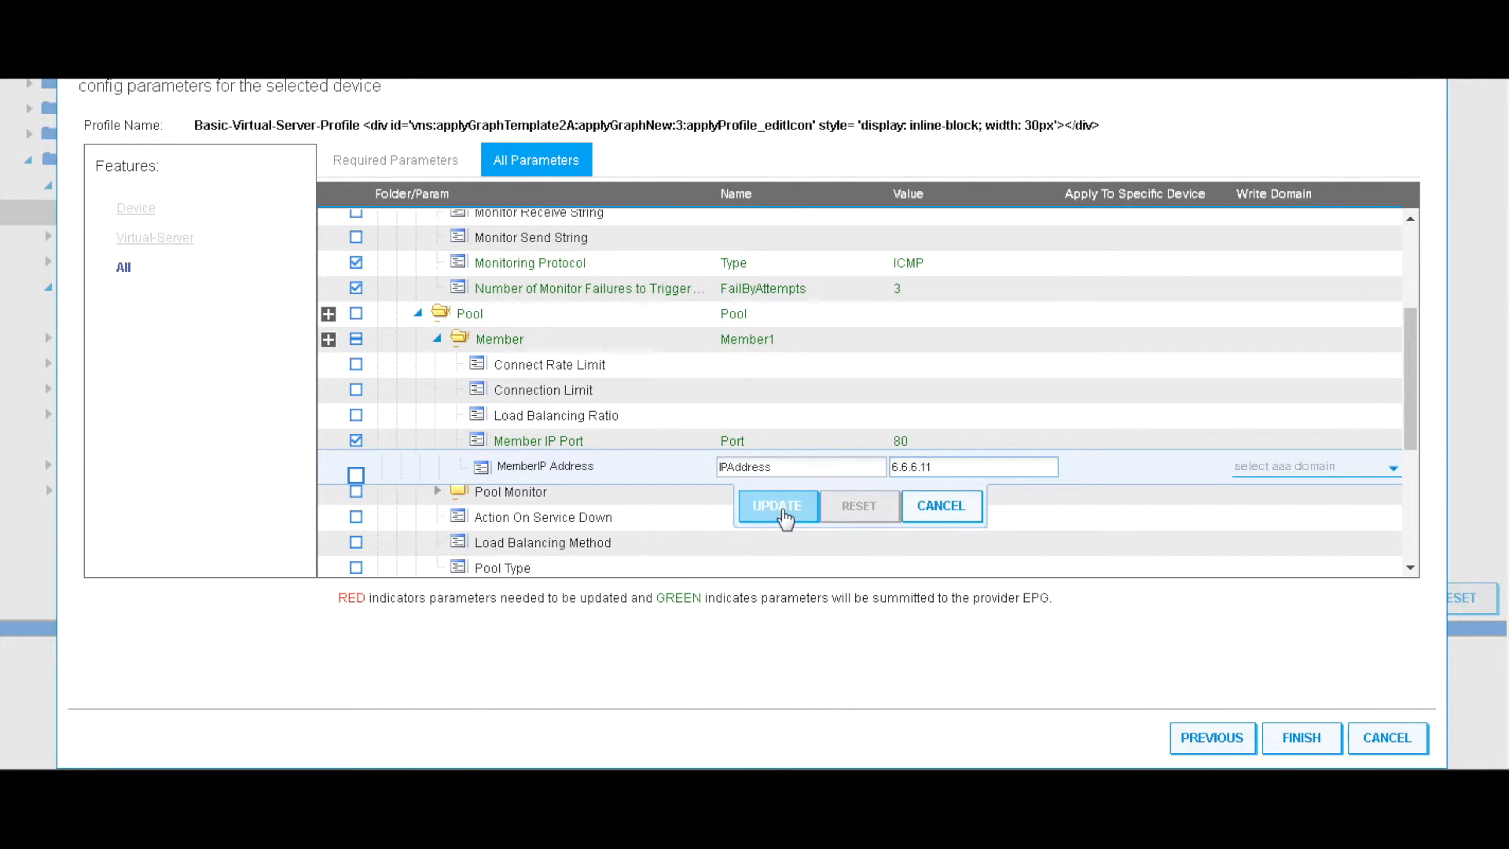
click(777, 506)
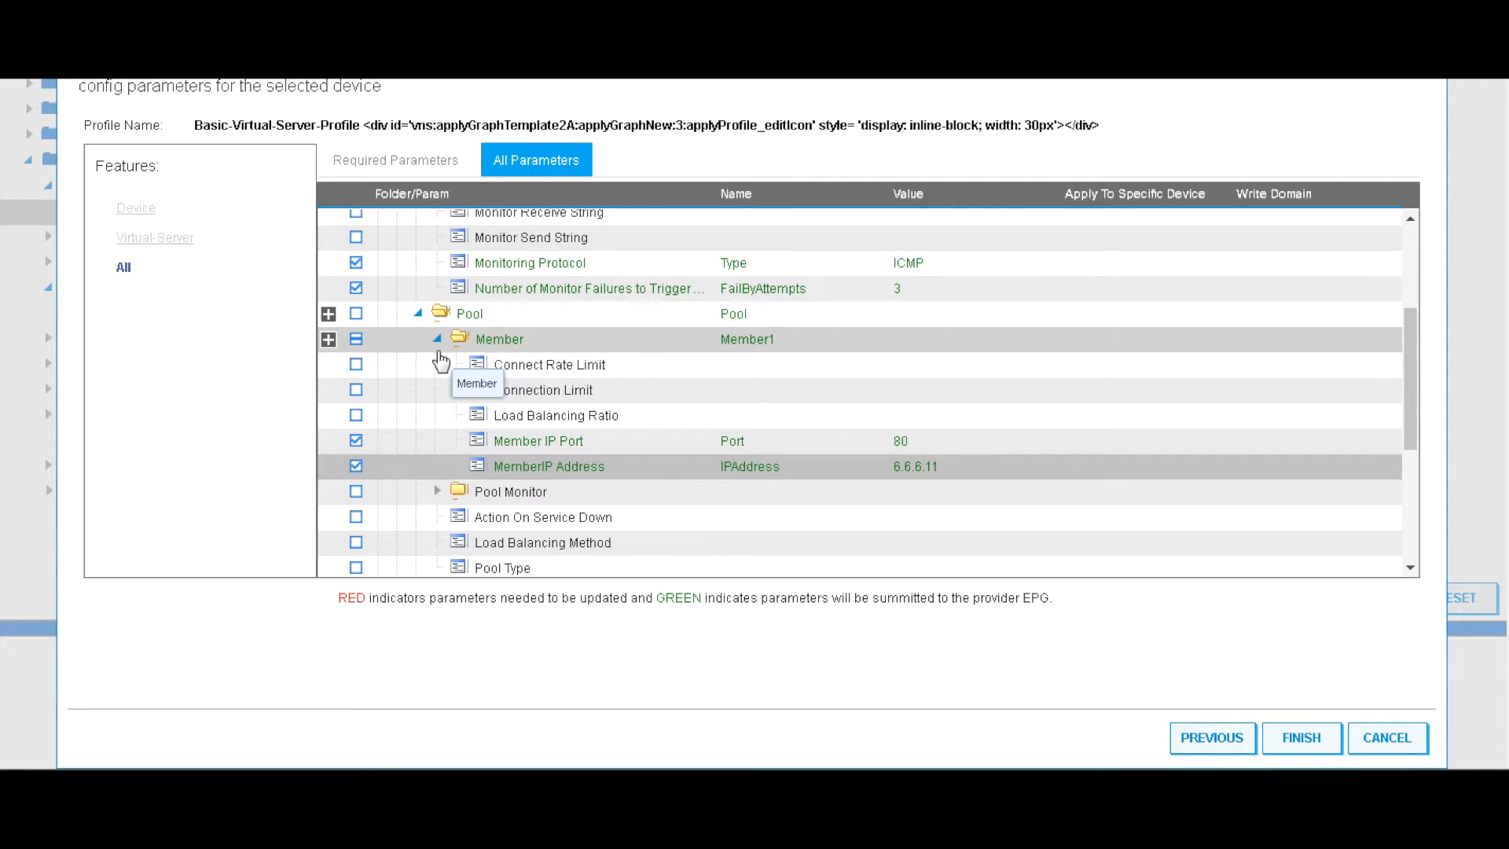
Add Member2 with port 80 and IP address 6.6.6.12
click(329, 339)
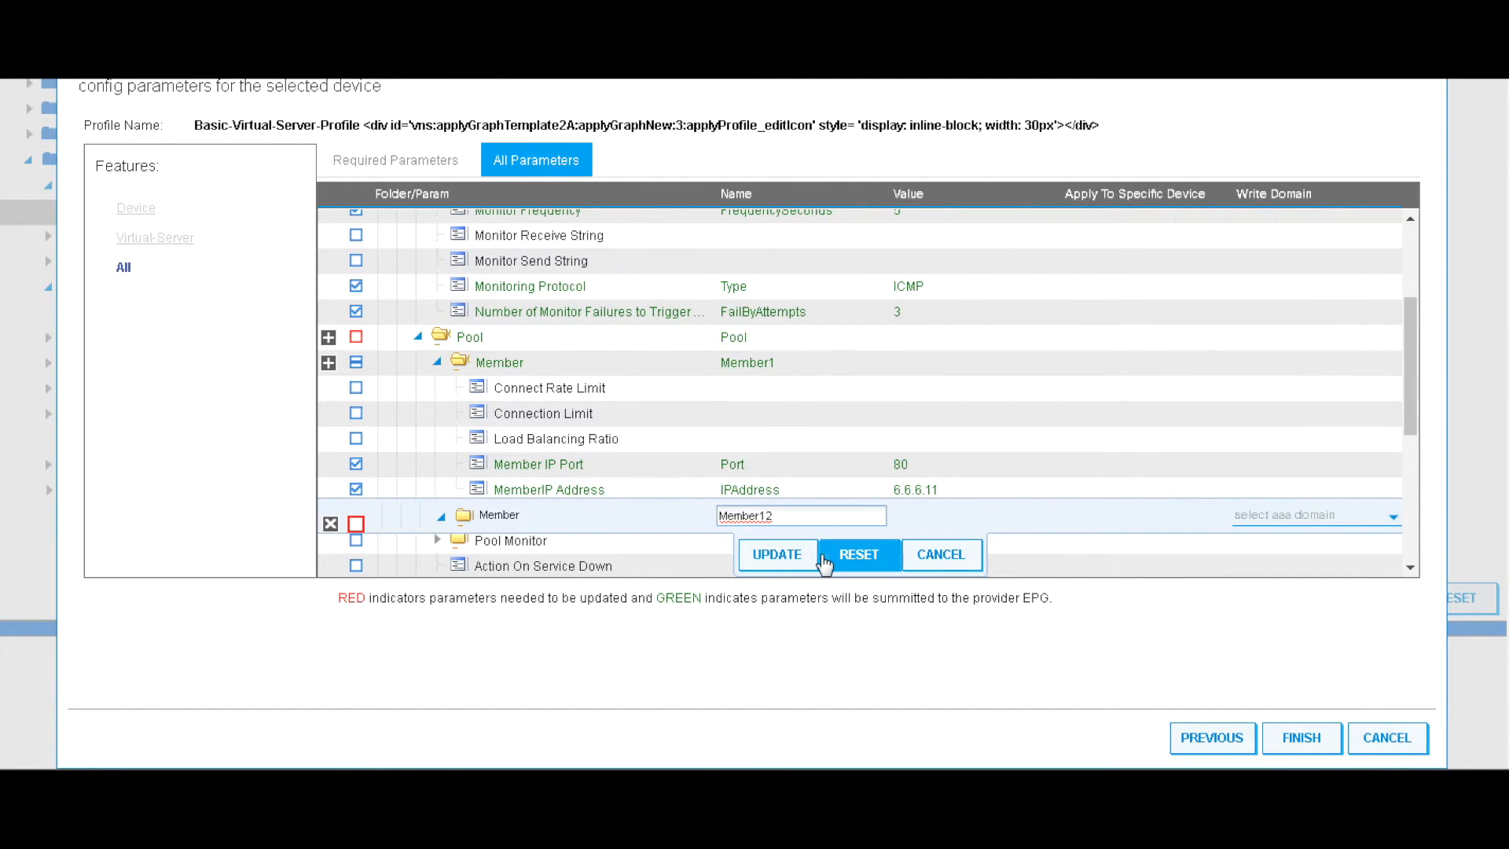
click(770, 555)
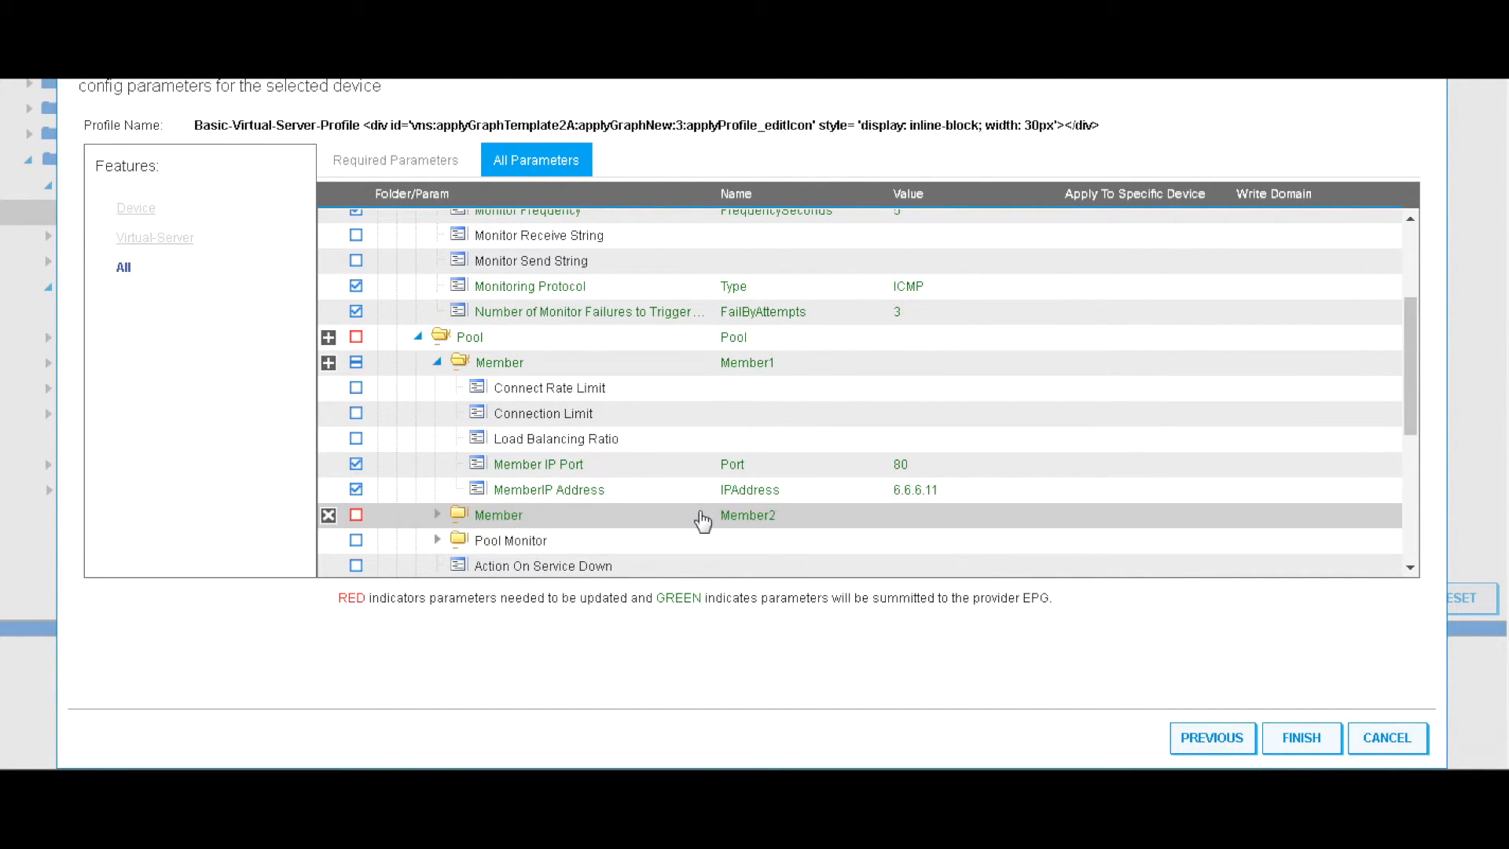
scroll(700, 516, down, 3)
click(437, 303)
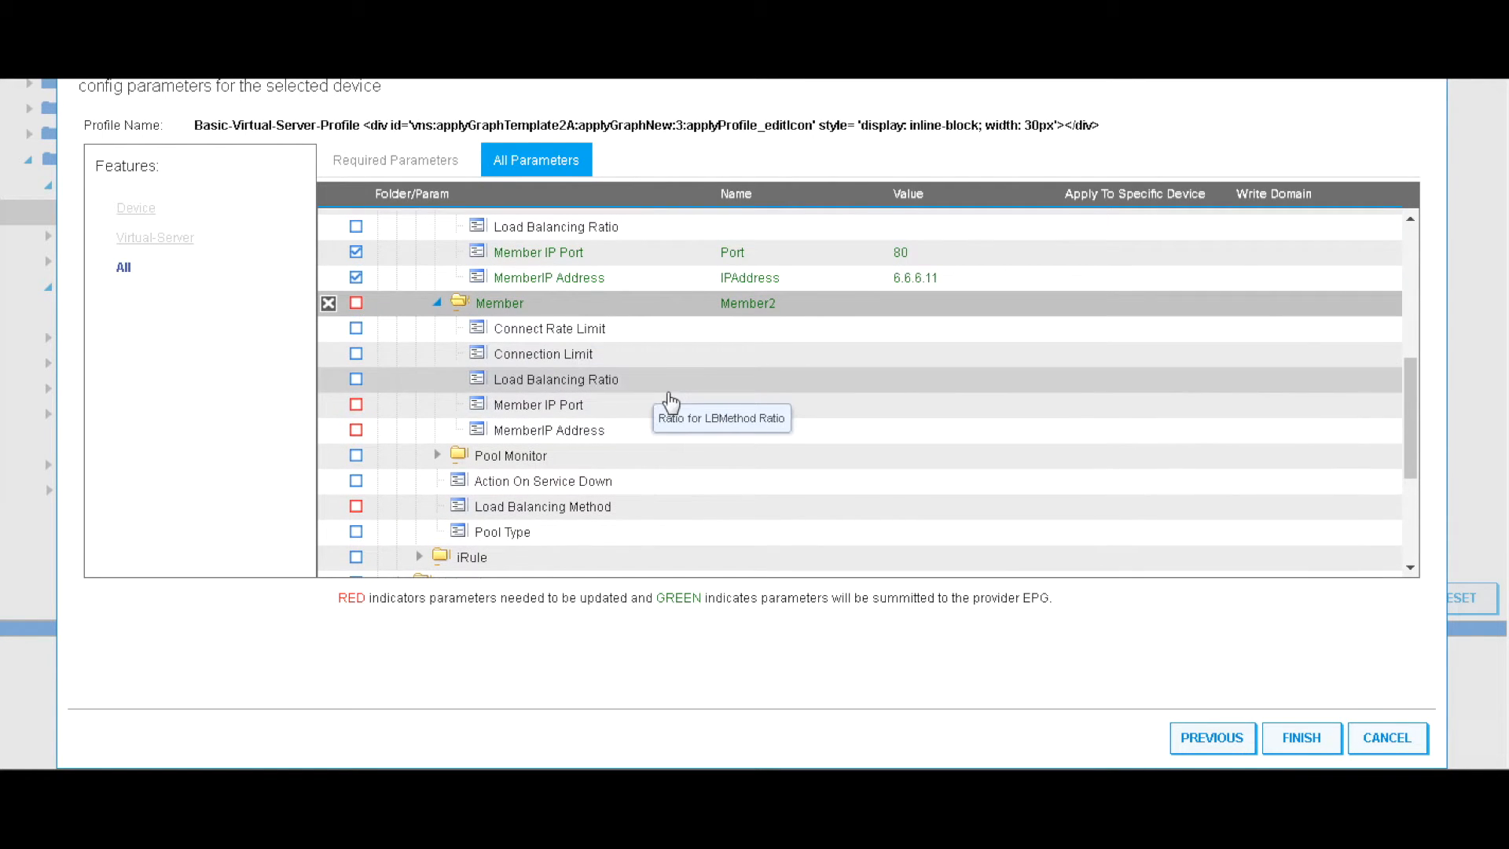
double_click(802, 407)
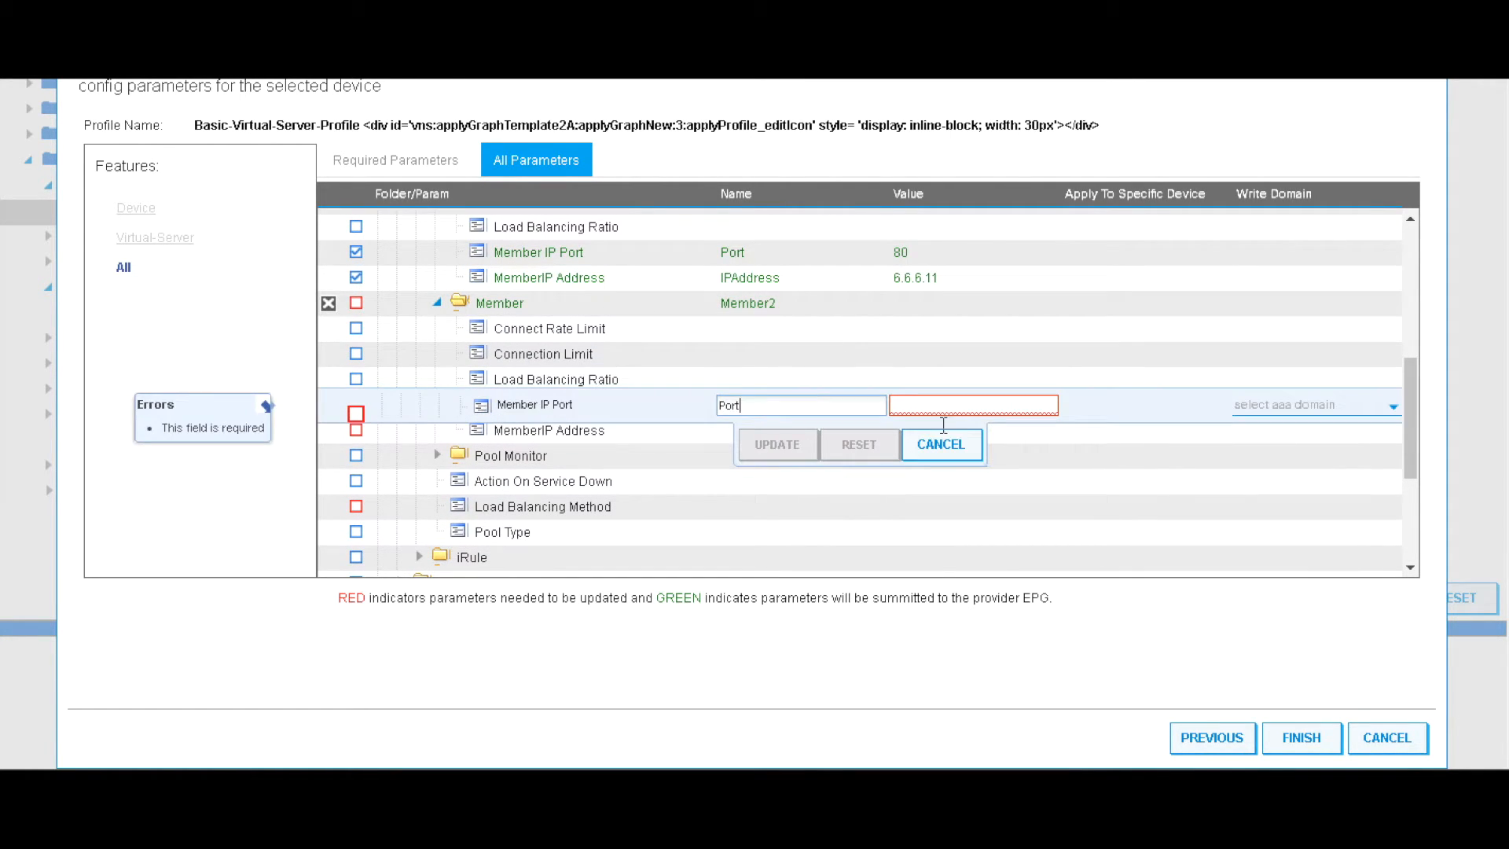
click(973, 406)
text(80)
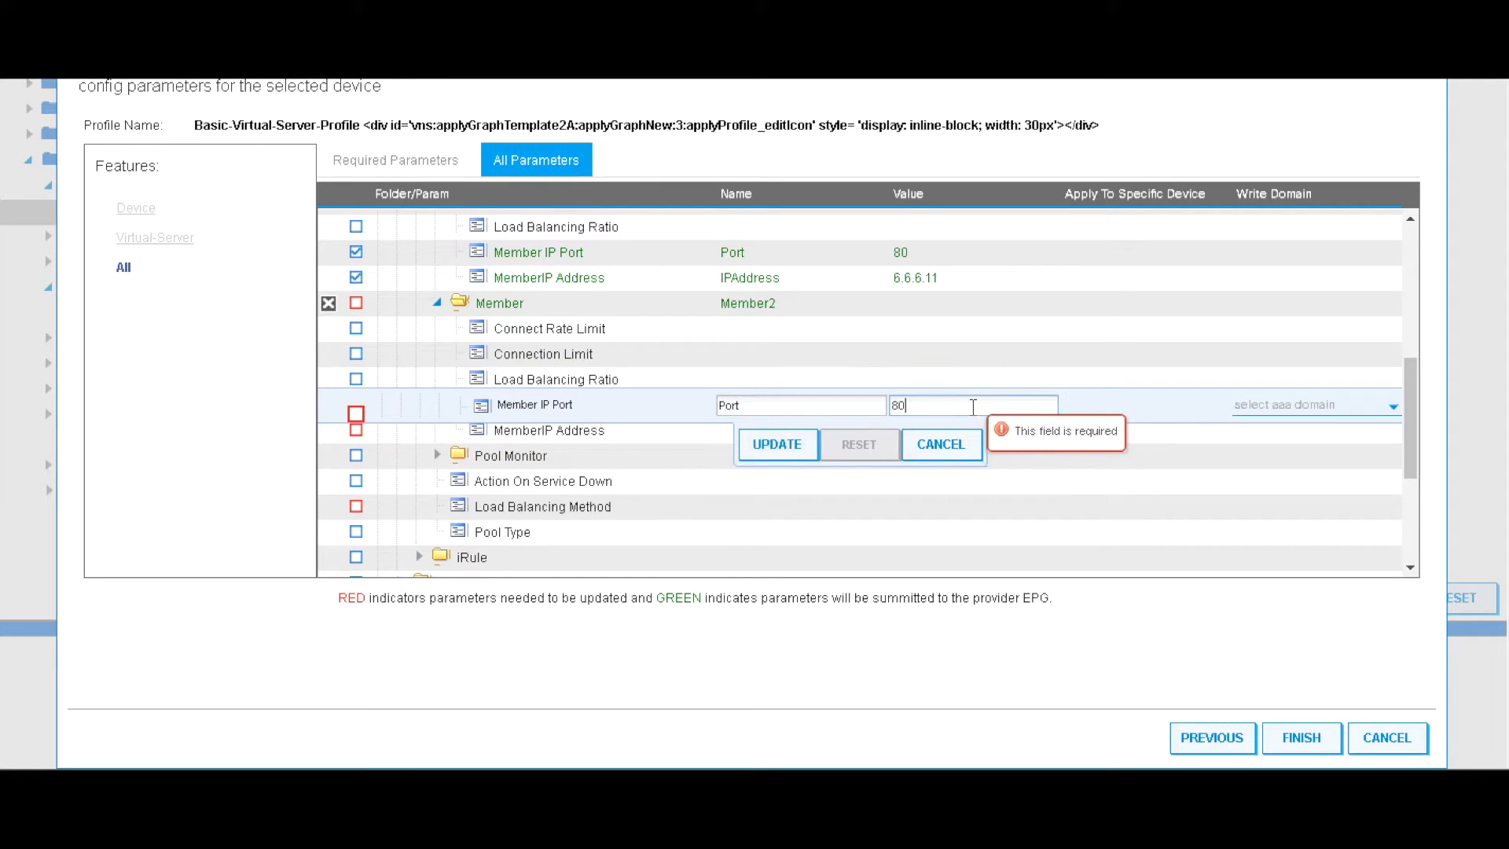
click(756, 445)
double_click(769, 432)
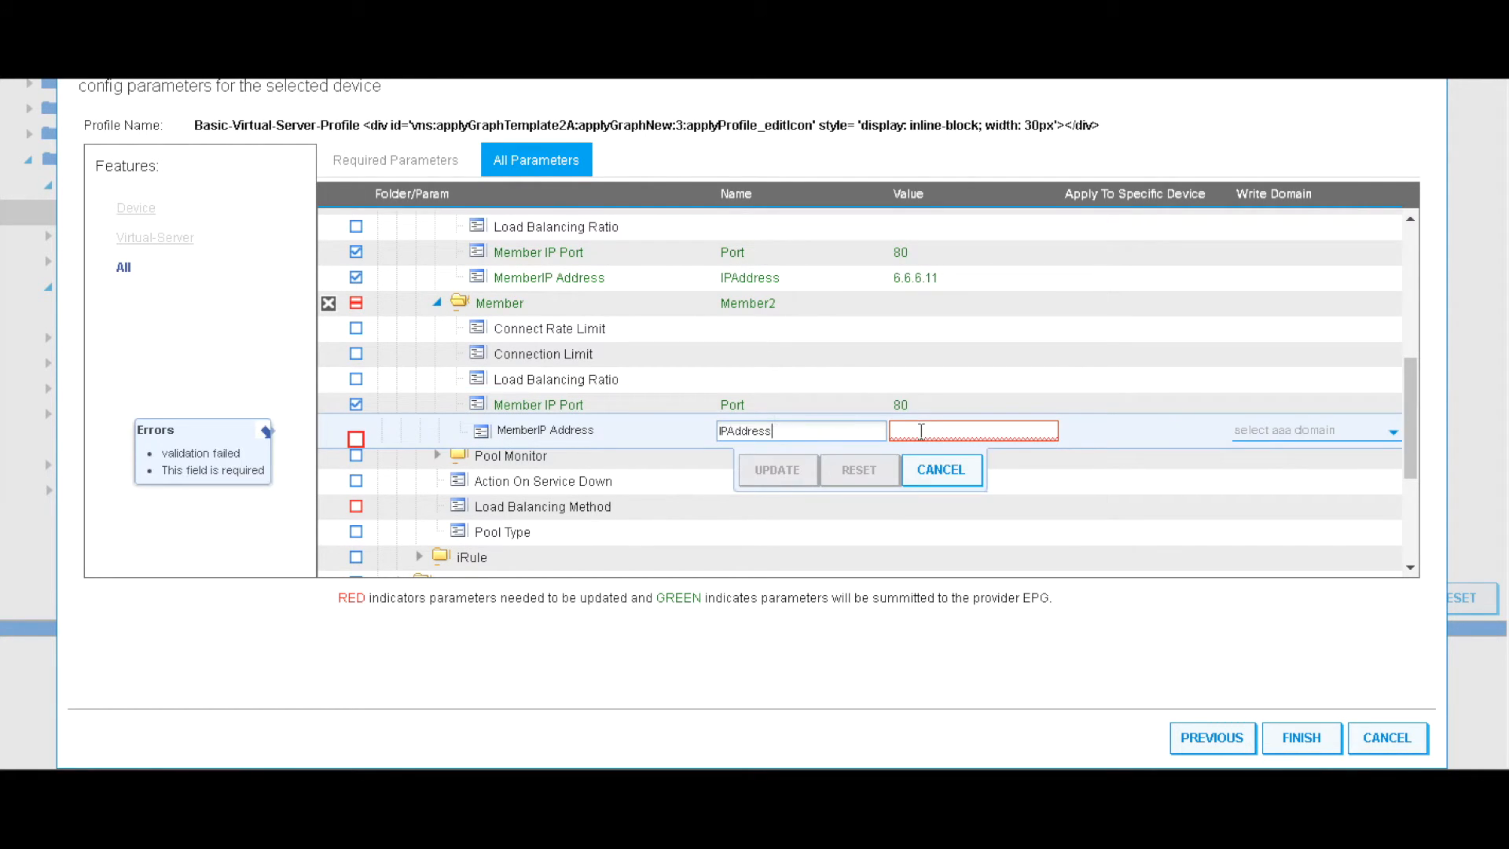
click(940, 430)
text(6.6.6.12)
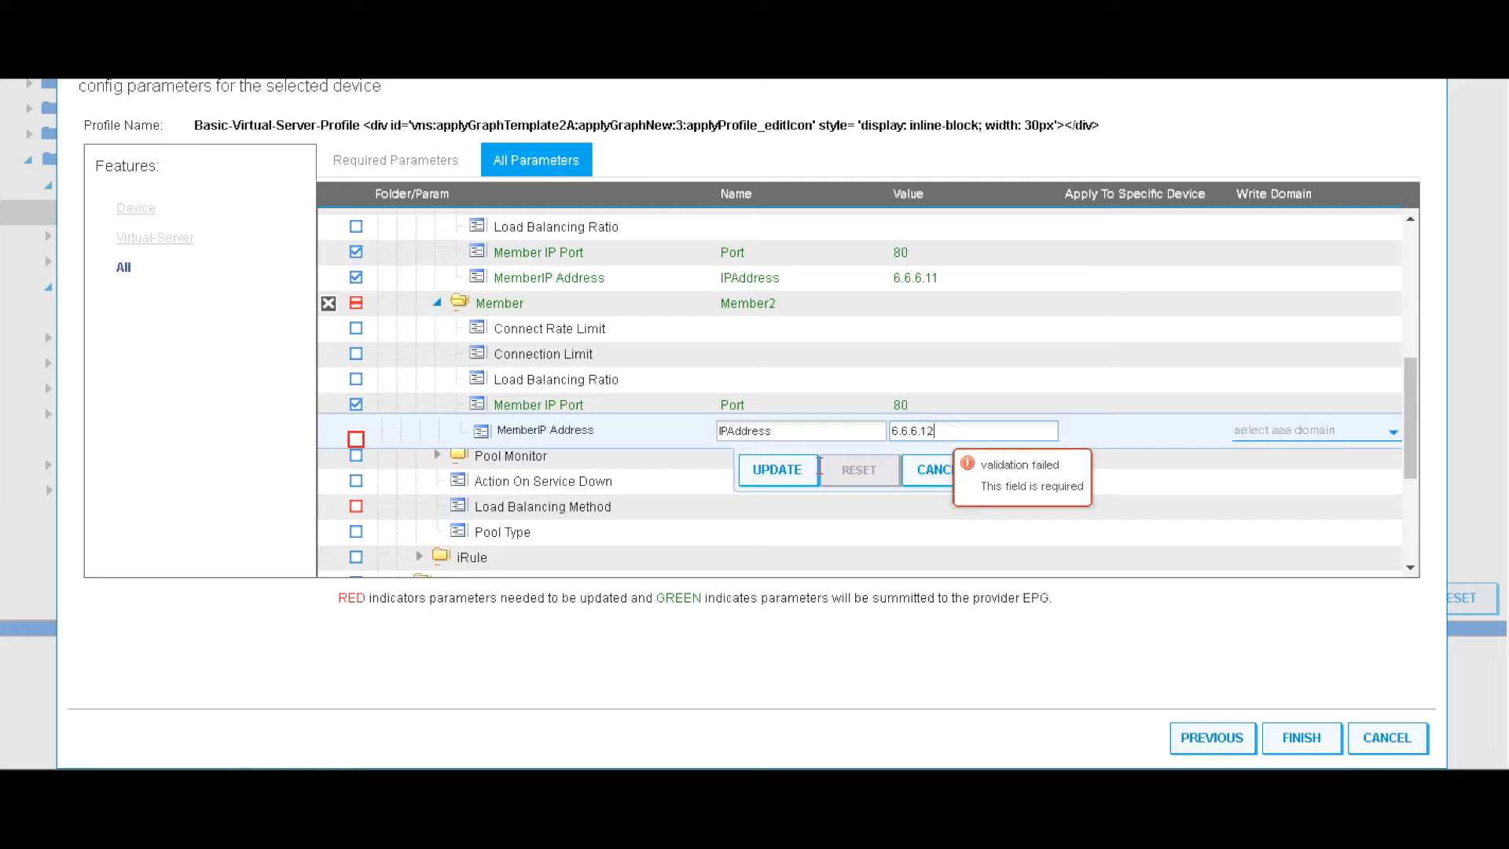
click(775, 471)
Add the Pool Monitor parameter folder
double_click(526, 458)
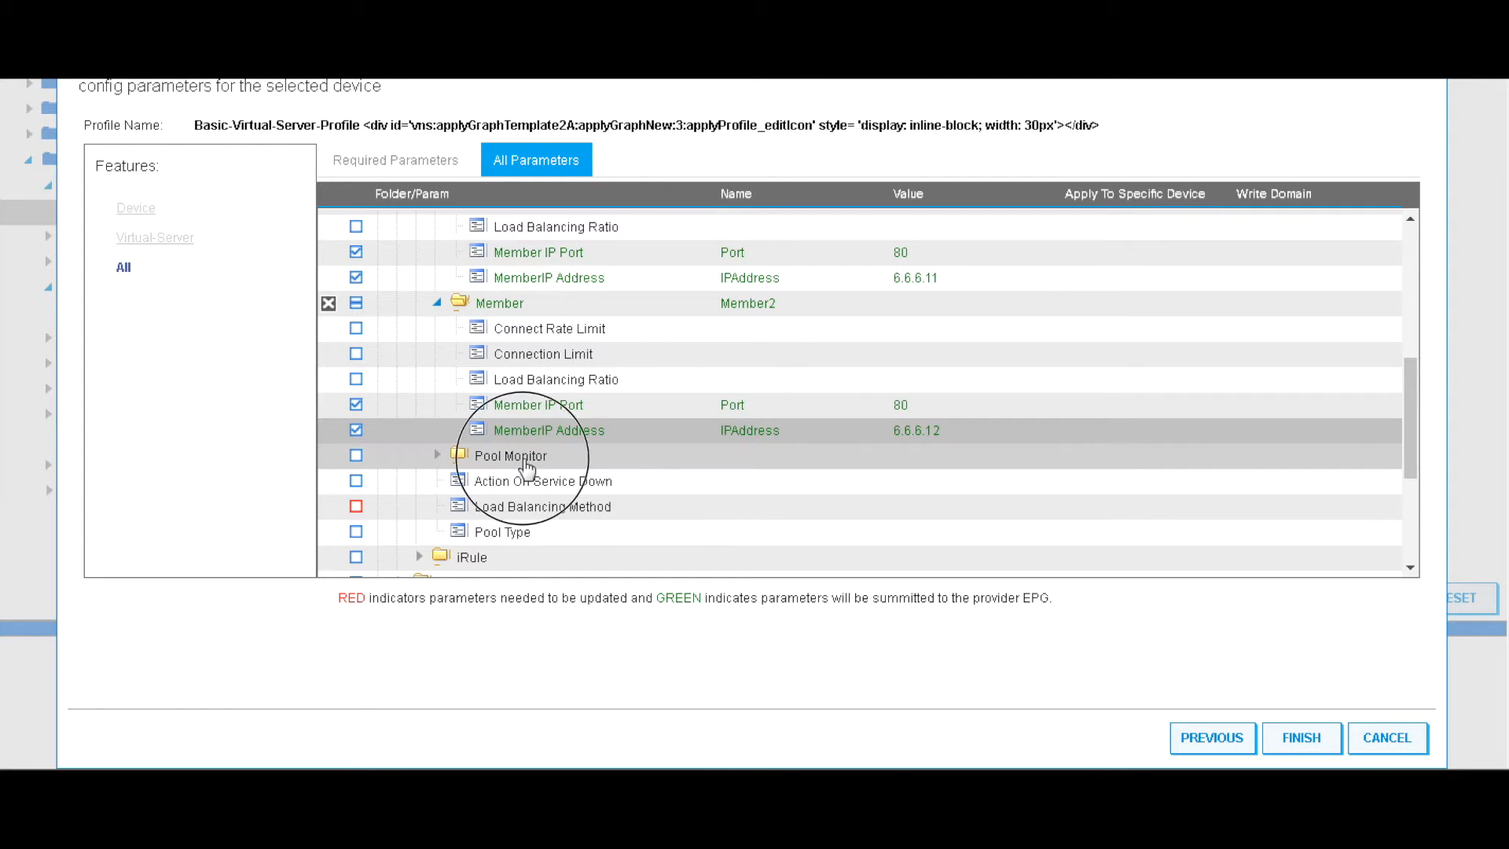
click(774, 495)
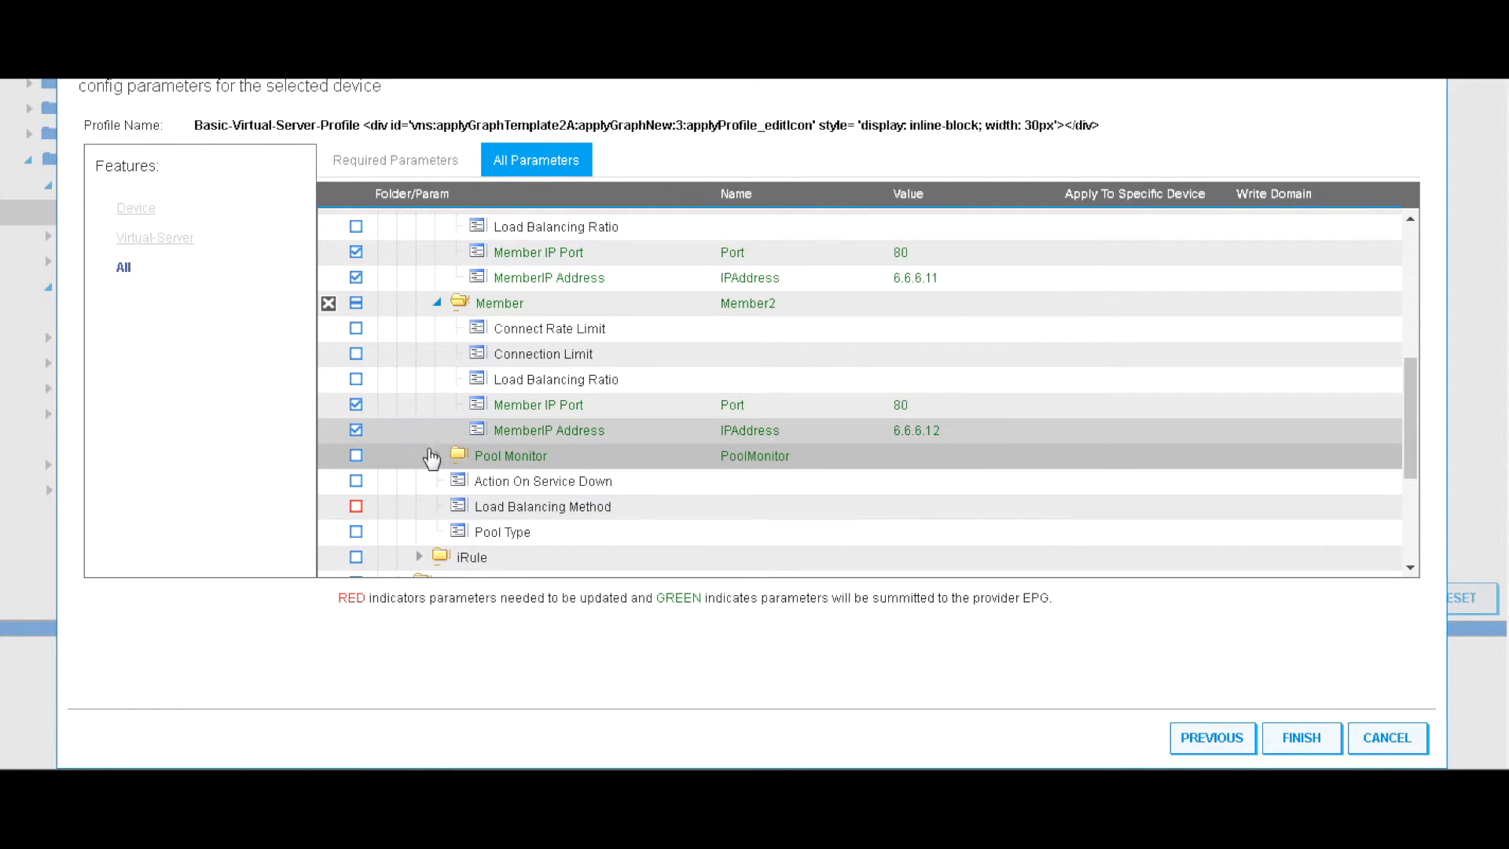
click(438, 456)
scroll(445, 472, down, 3)
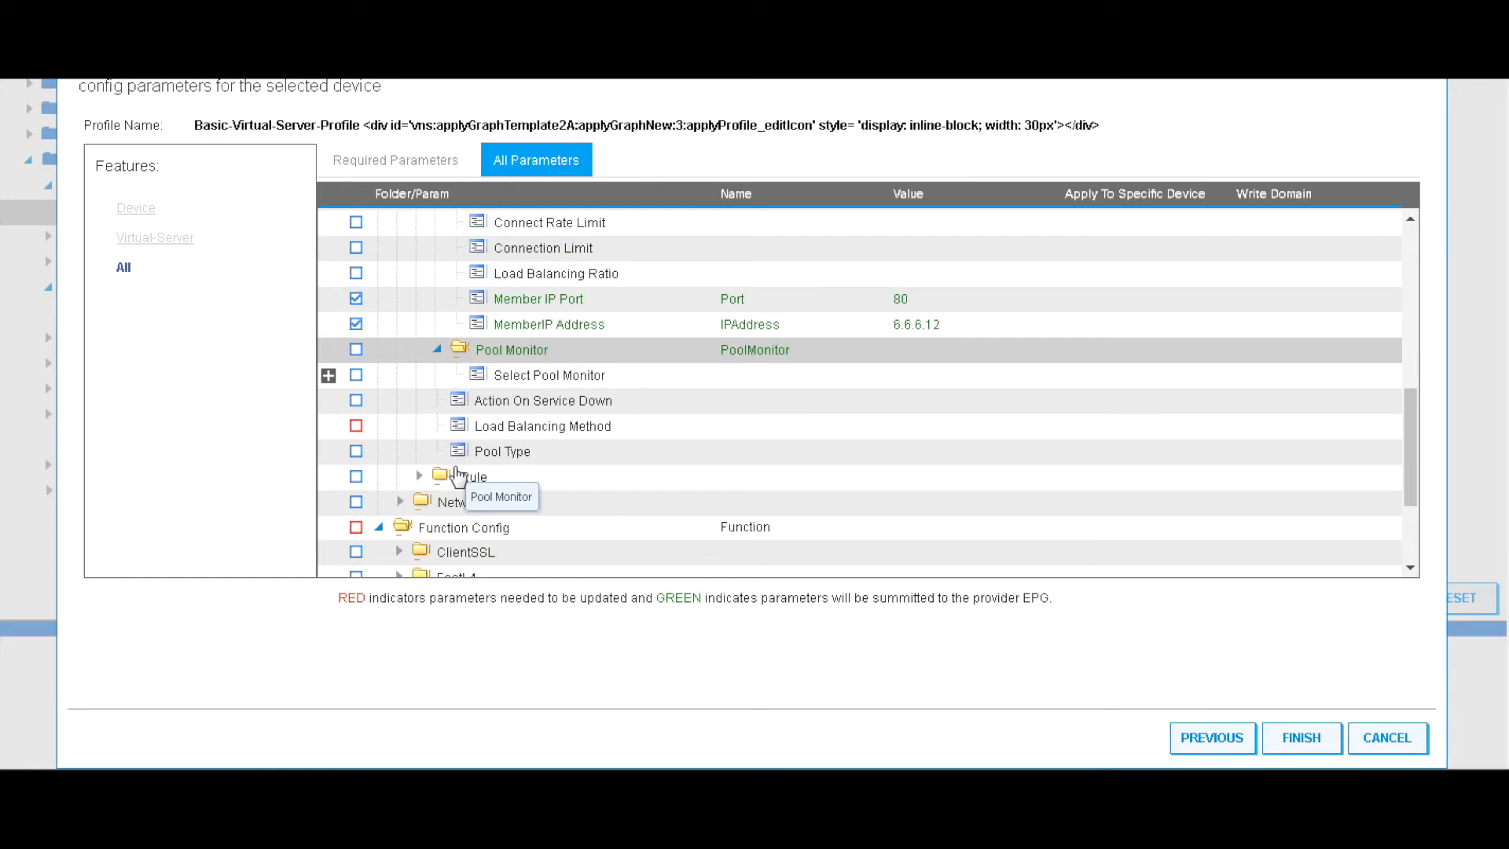
Set the pool monitor to LocalTraffic/Monitor and load balancing to ROUND_ROBIN
double_click(558, 375)
click(931, 377)
click(939, 401)
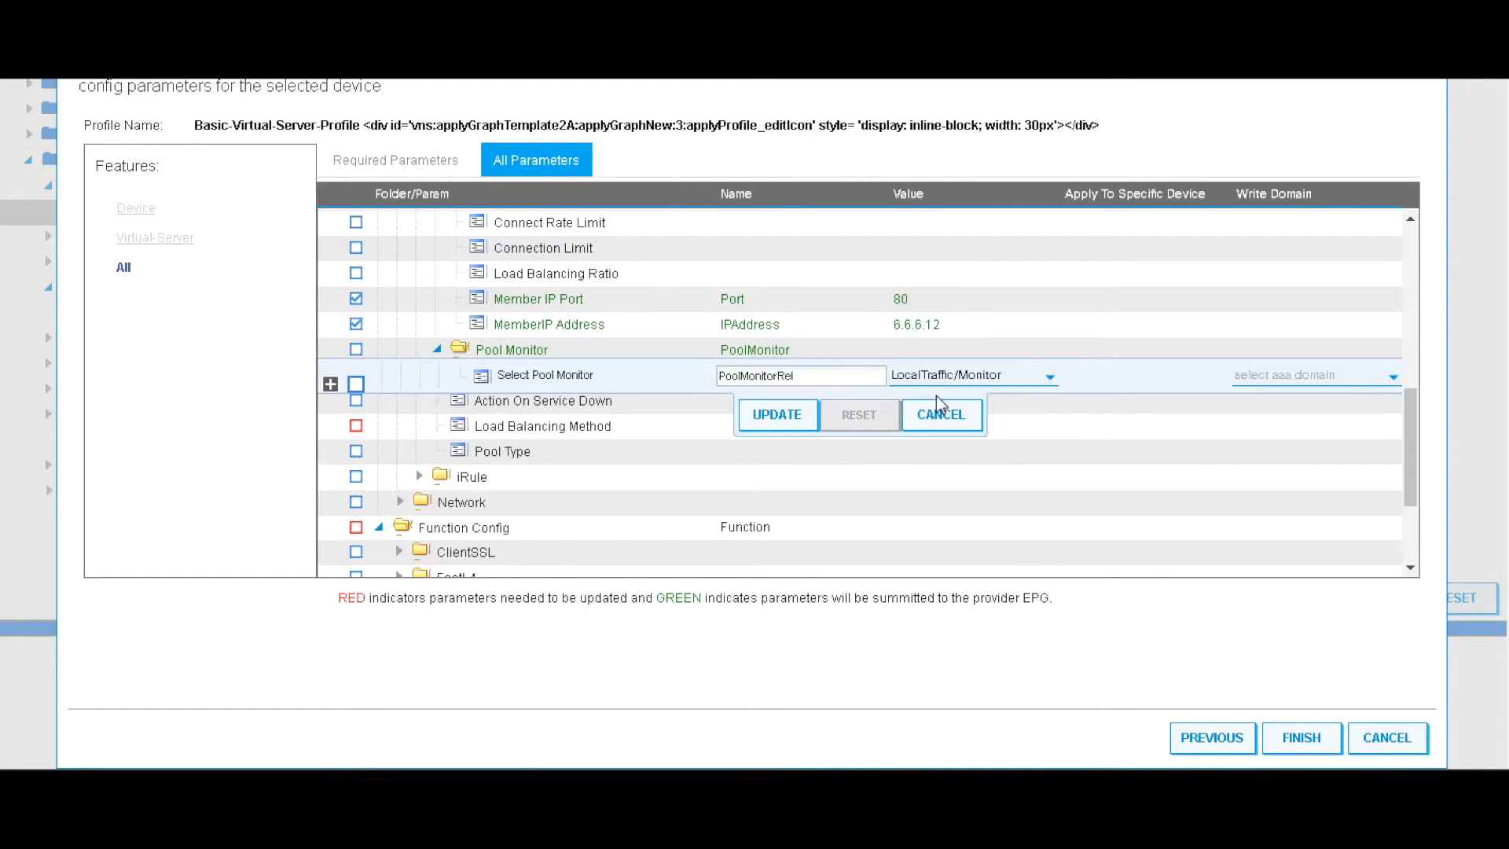
click(774, 425)
double_click(559, 431)
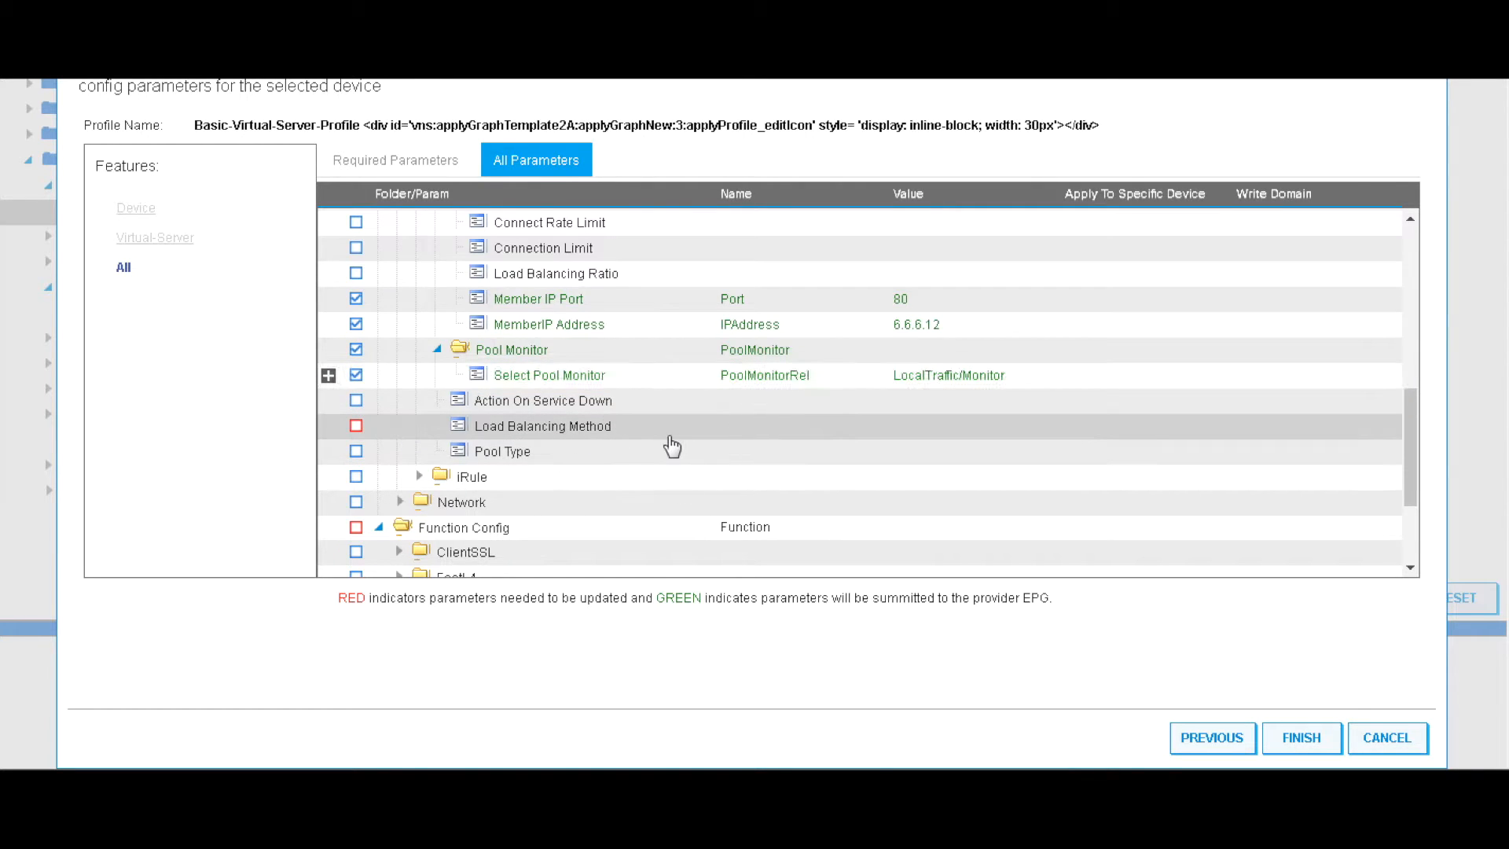
click(974, 438)
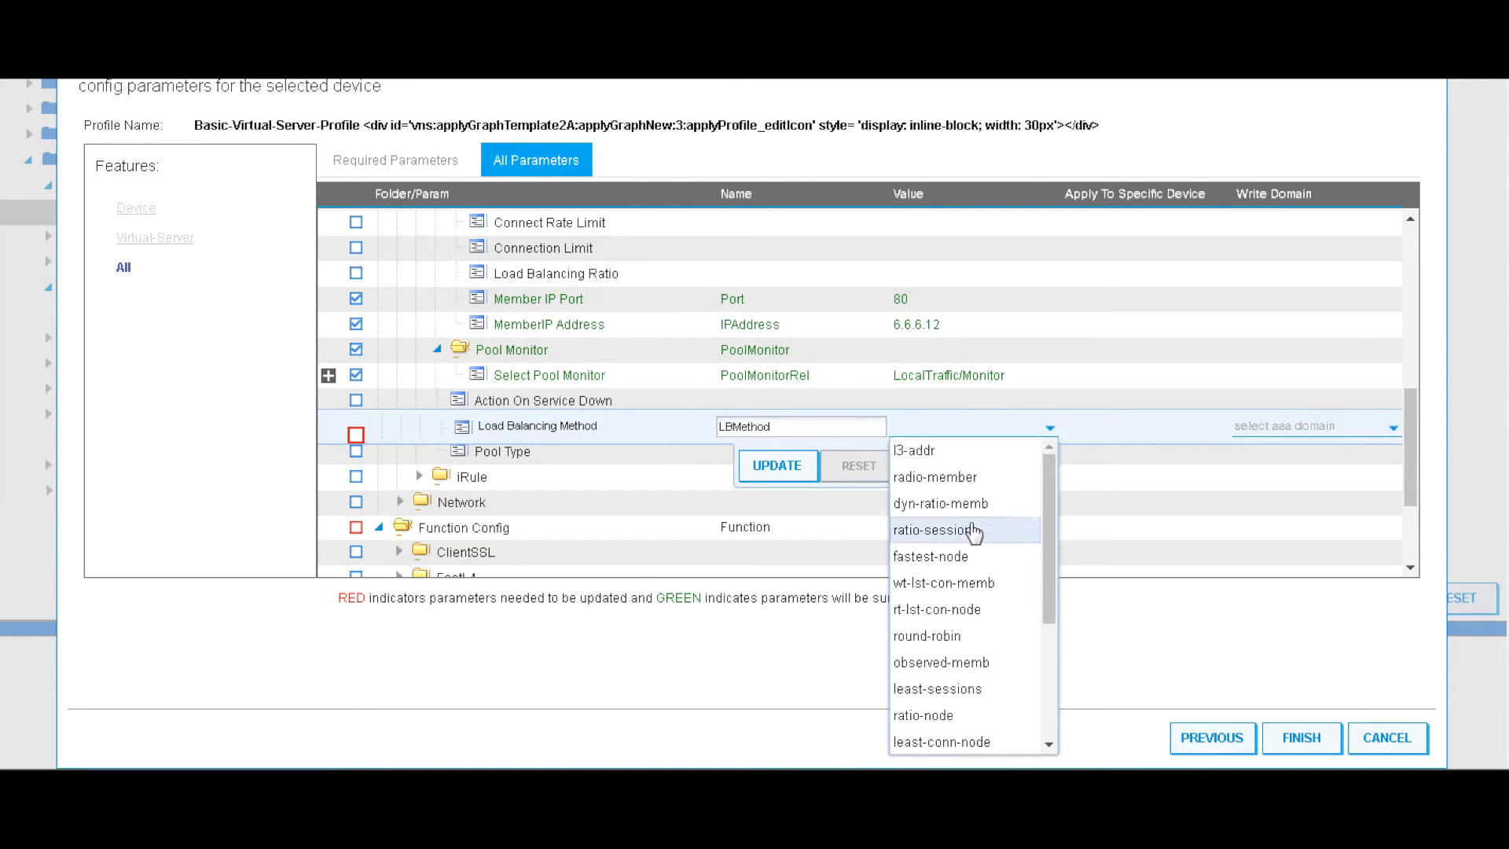
click(959, 635)
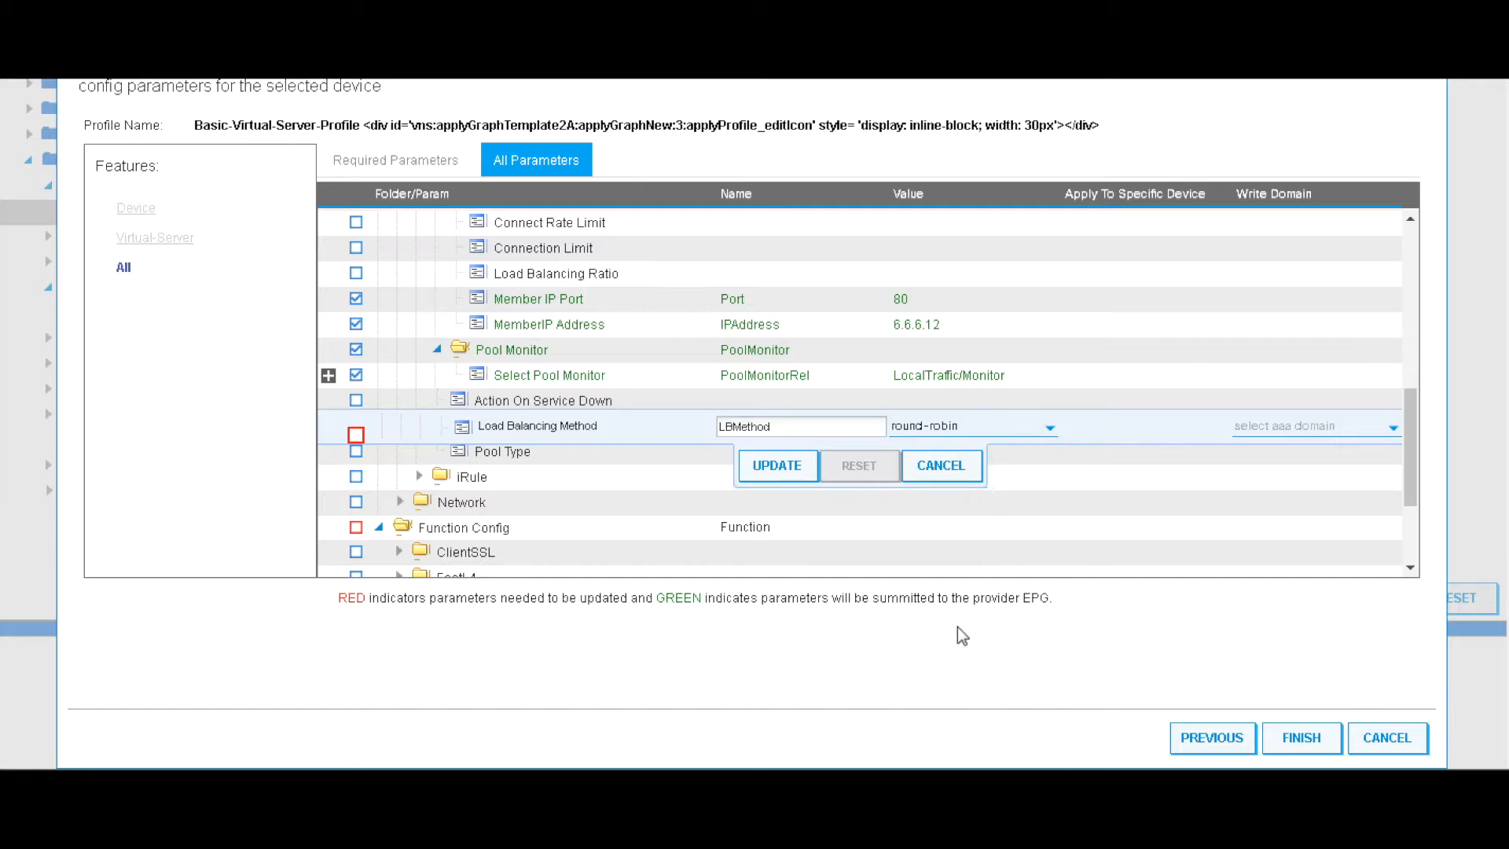
click(778, 469)
Set the pool type to STATIC
click(653, 456)
click(956, 456)
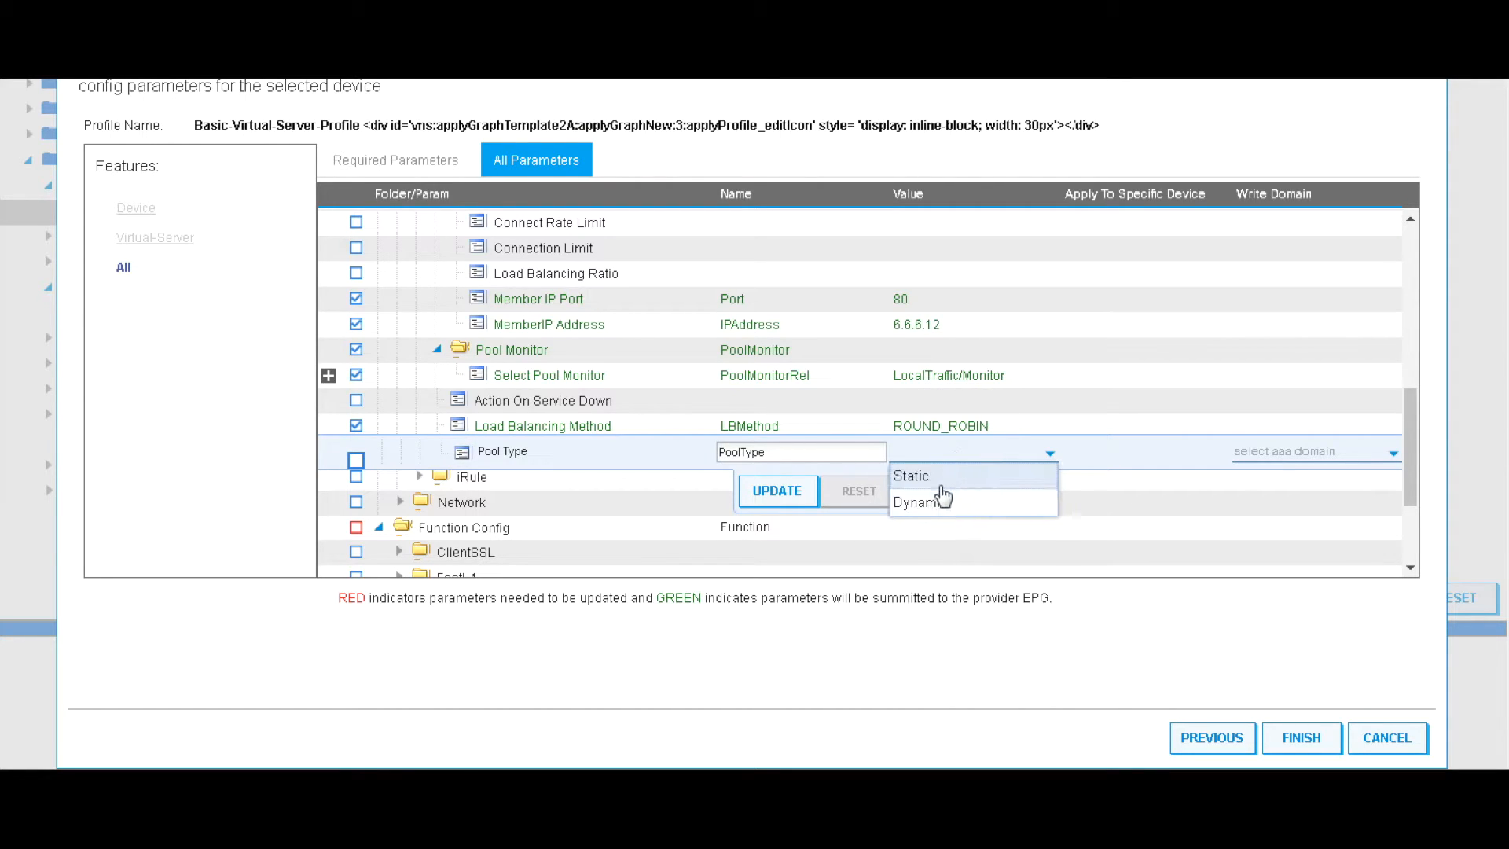
click(932, 476)
click(777, 491)
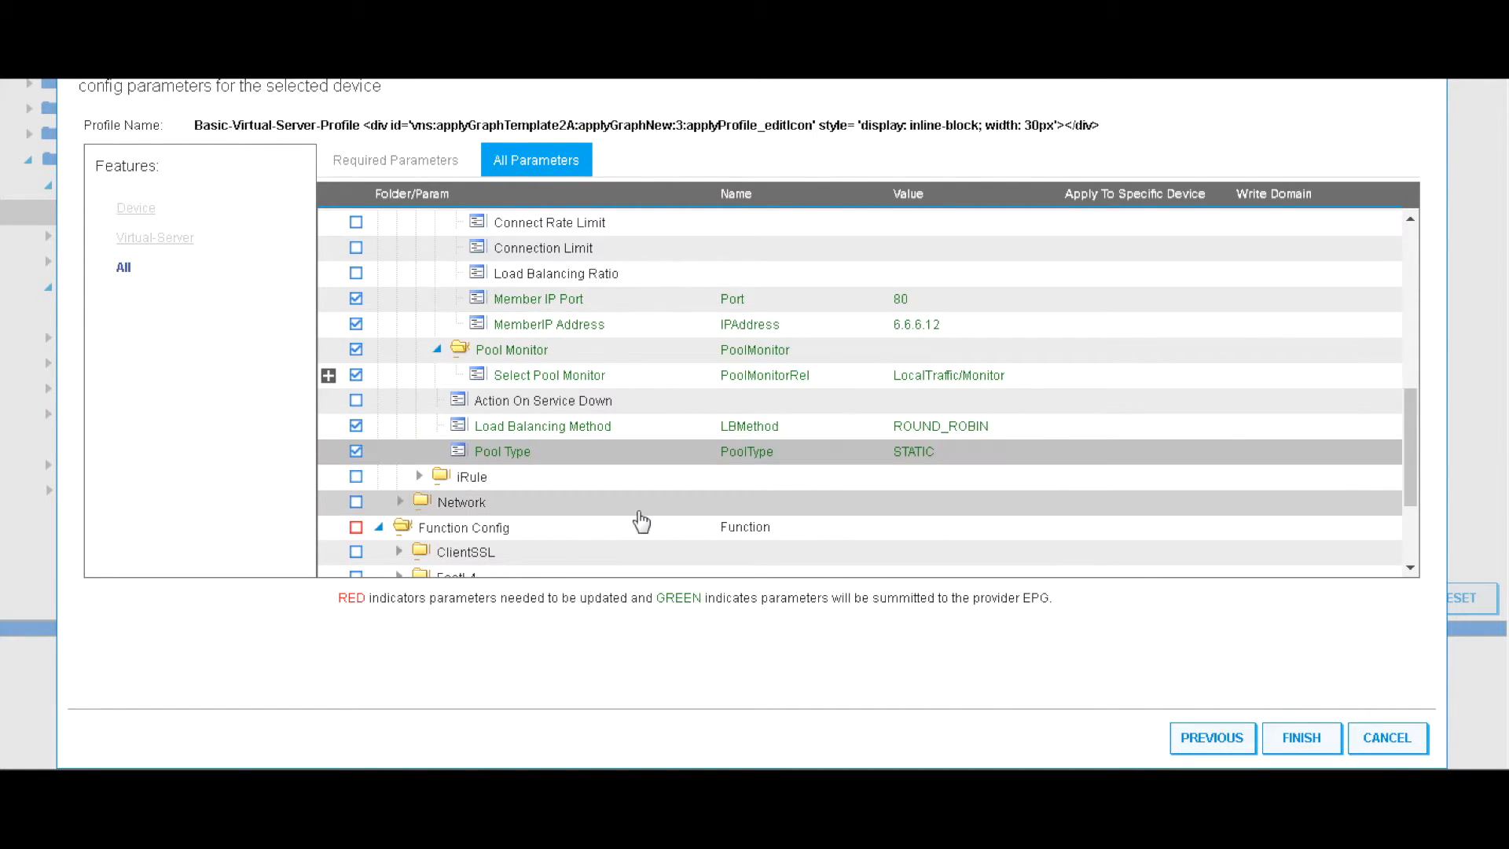
scroll(642, 522, down, 2)
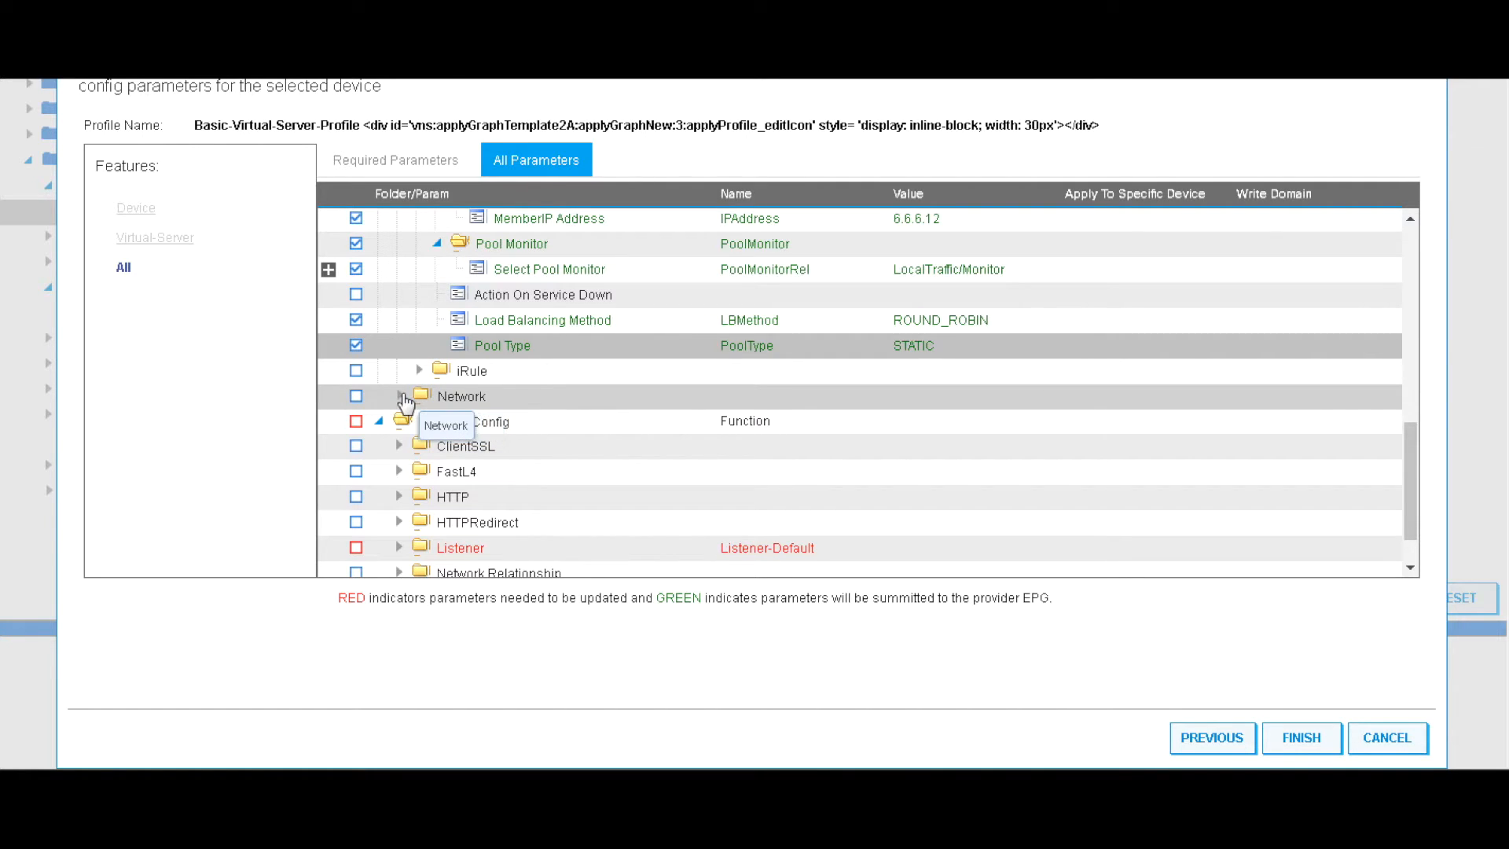
Add the Network and ExternalSelfIP parameter folders
double_click(454, 401)
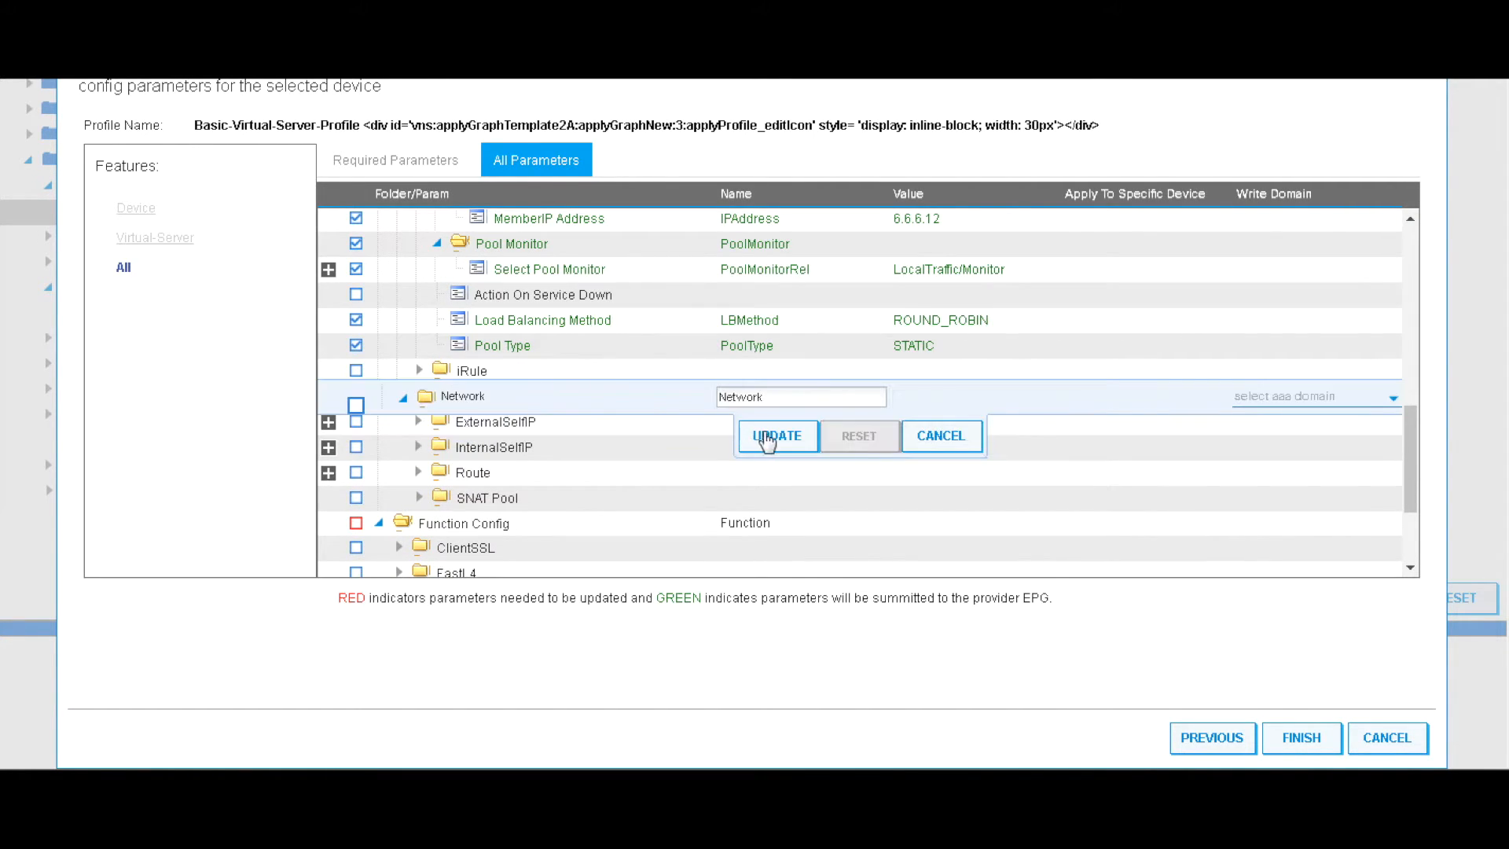
click(759, 434)
click(488, 425)
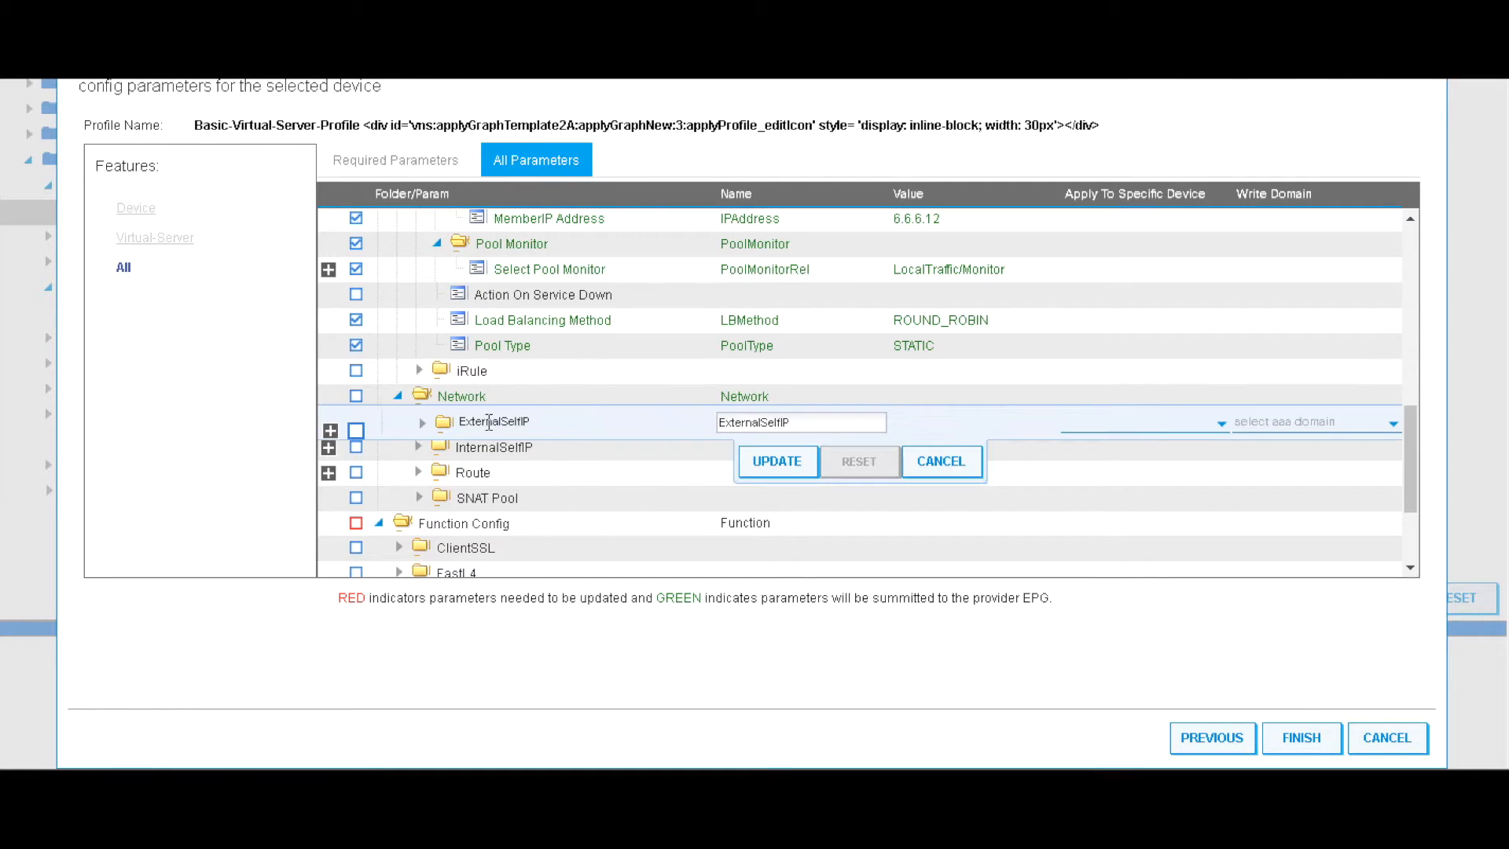
click(785, 470)
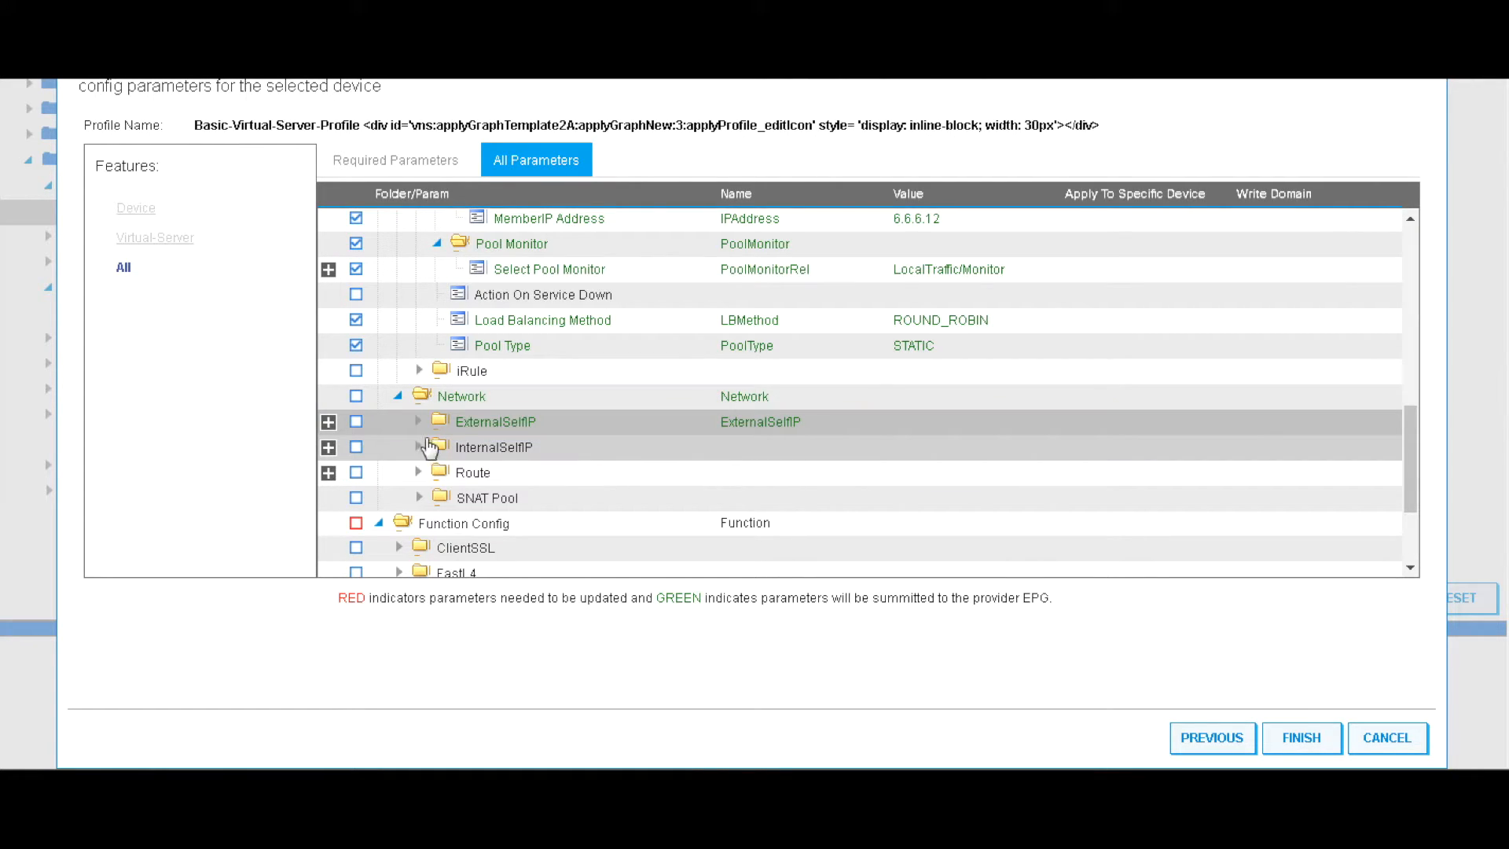
click(418, 422)
Disable floating on the external self IP and set its address to 5.5.5.25
click(521, 454)
click(931, 449)
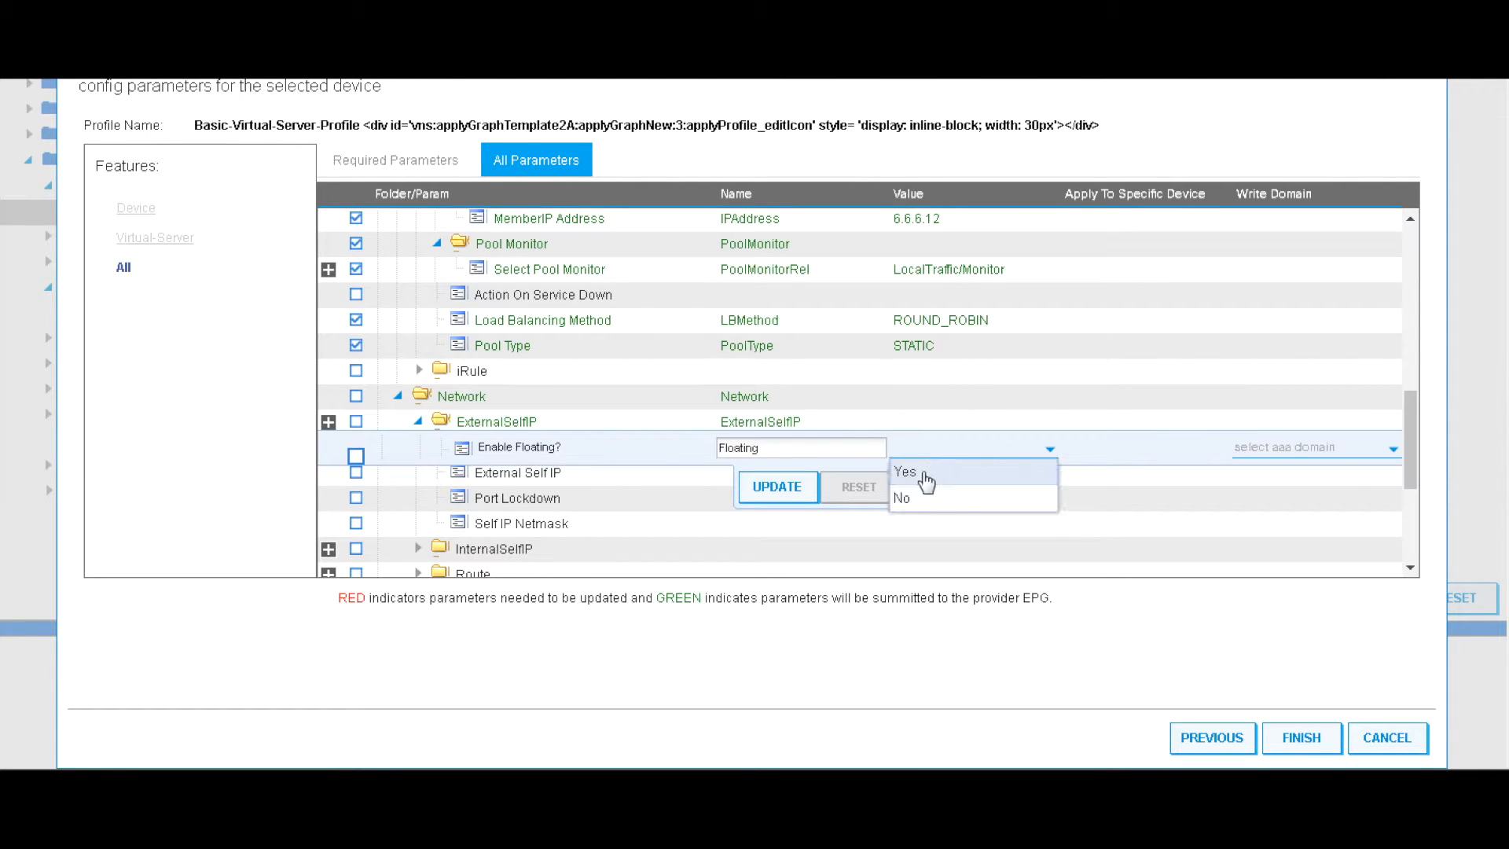
click(903, 499)
click(778, 487)
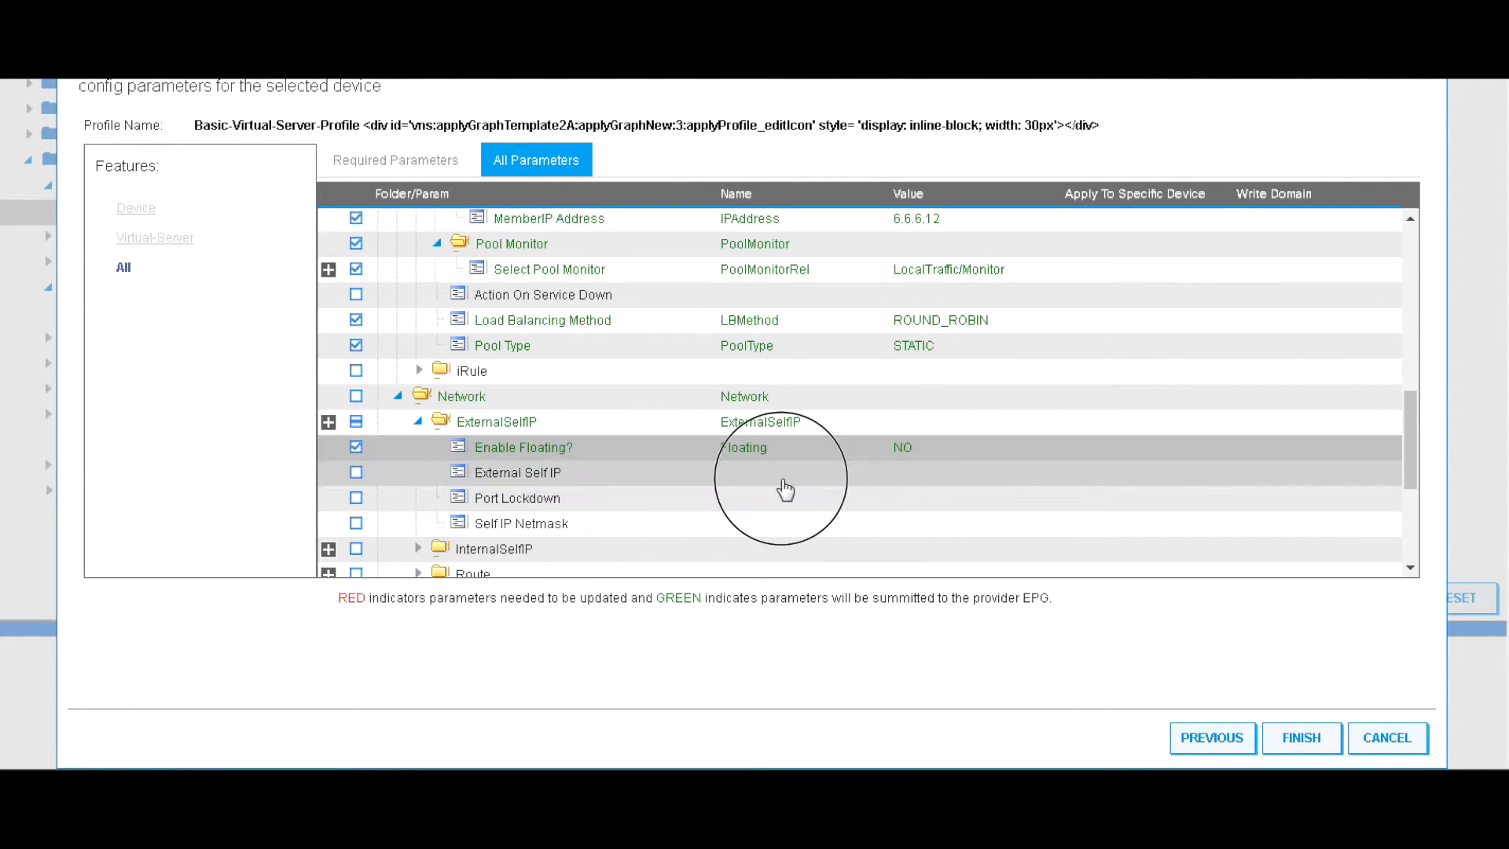
click(784, 480)
click(904, 476)
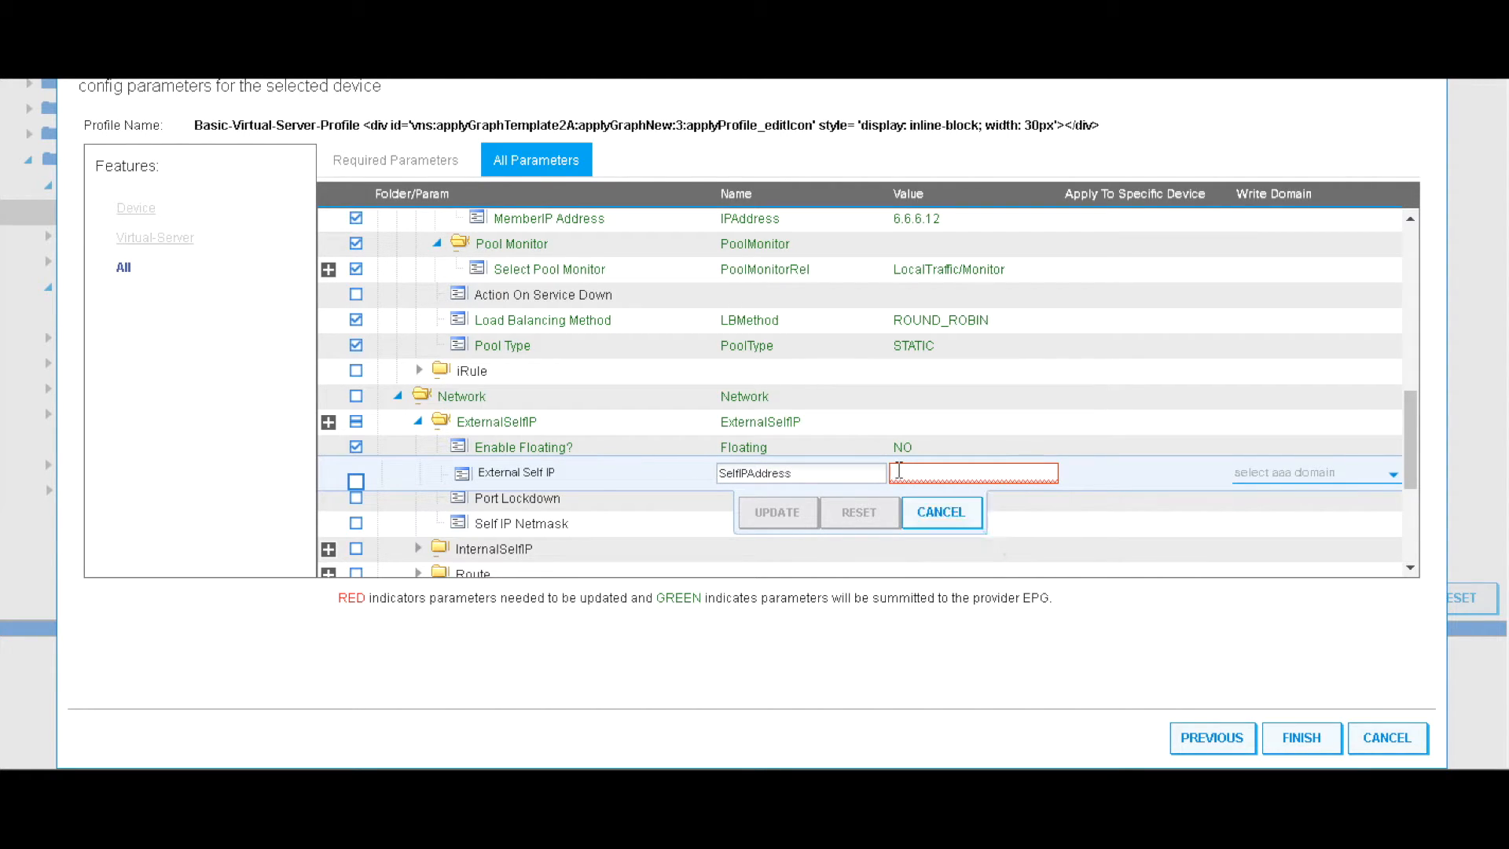
text(5.5.5.)
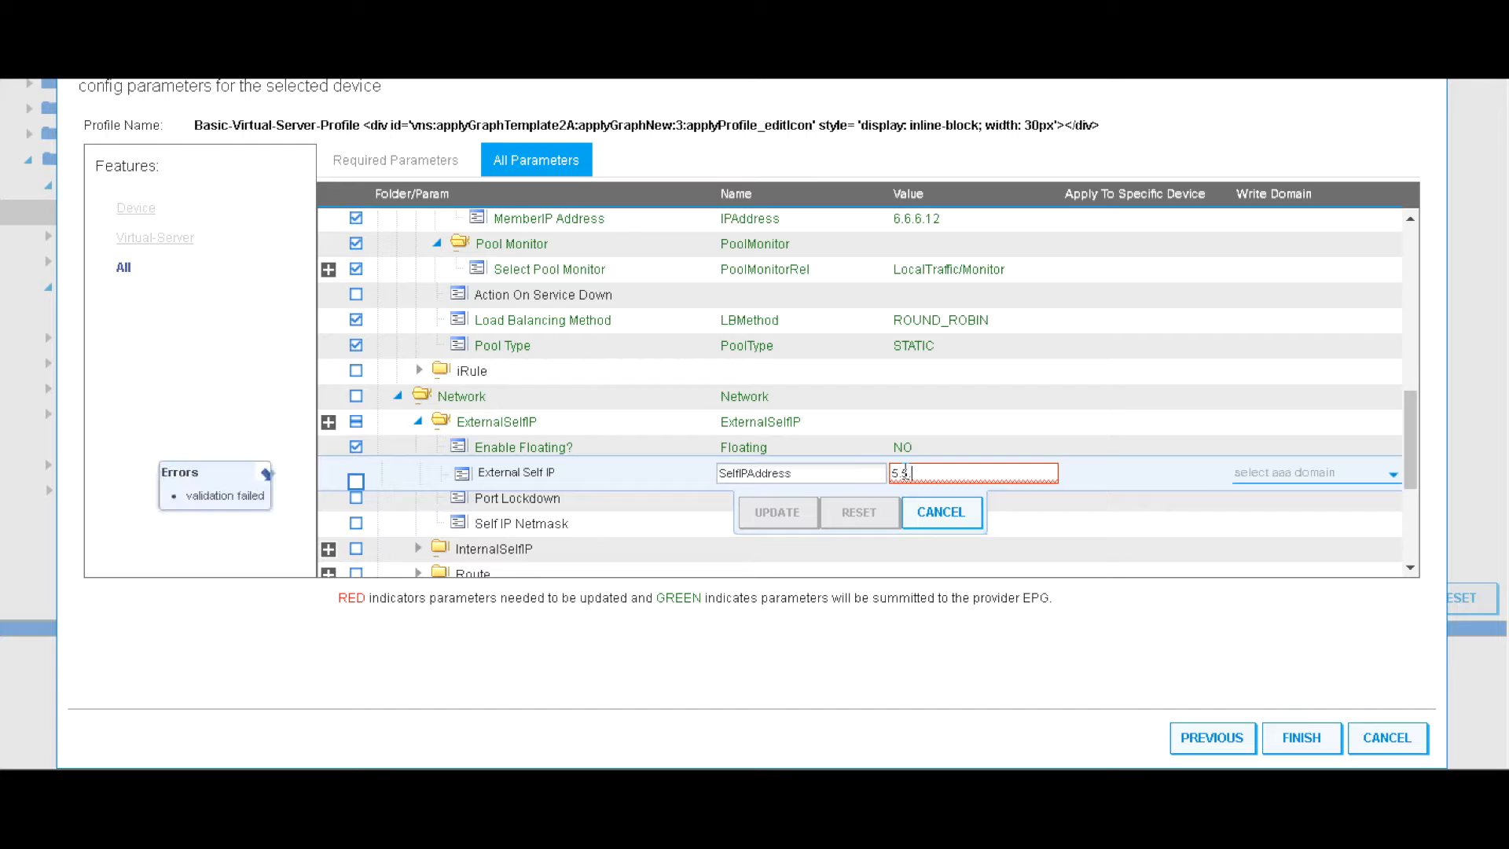
click(780, 519)
Set external port lockdown to NONE and netmask to 255.255.255.0
double_click(810, 506)
click(982, 513)
click(959, 522)
click(779, 542)
double_click(800, 525)
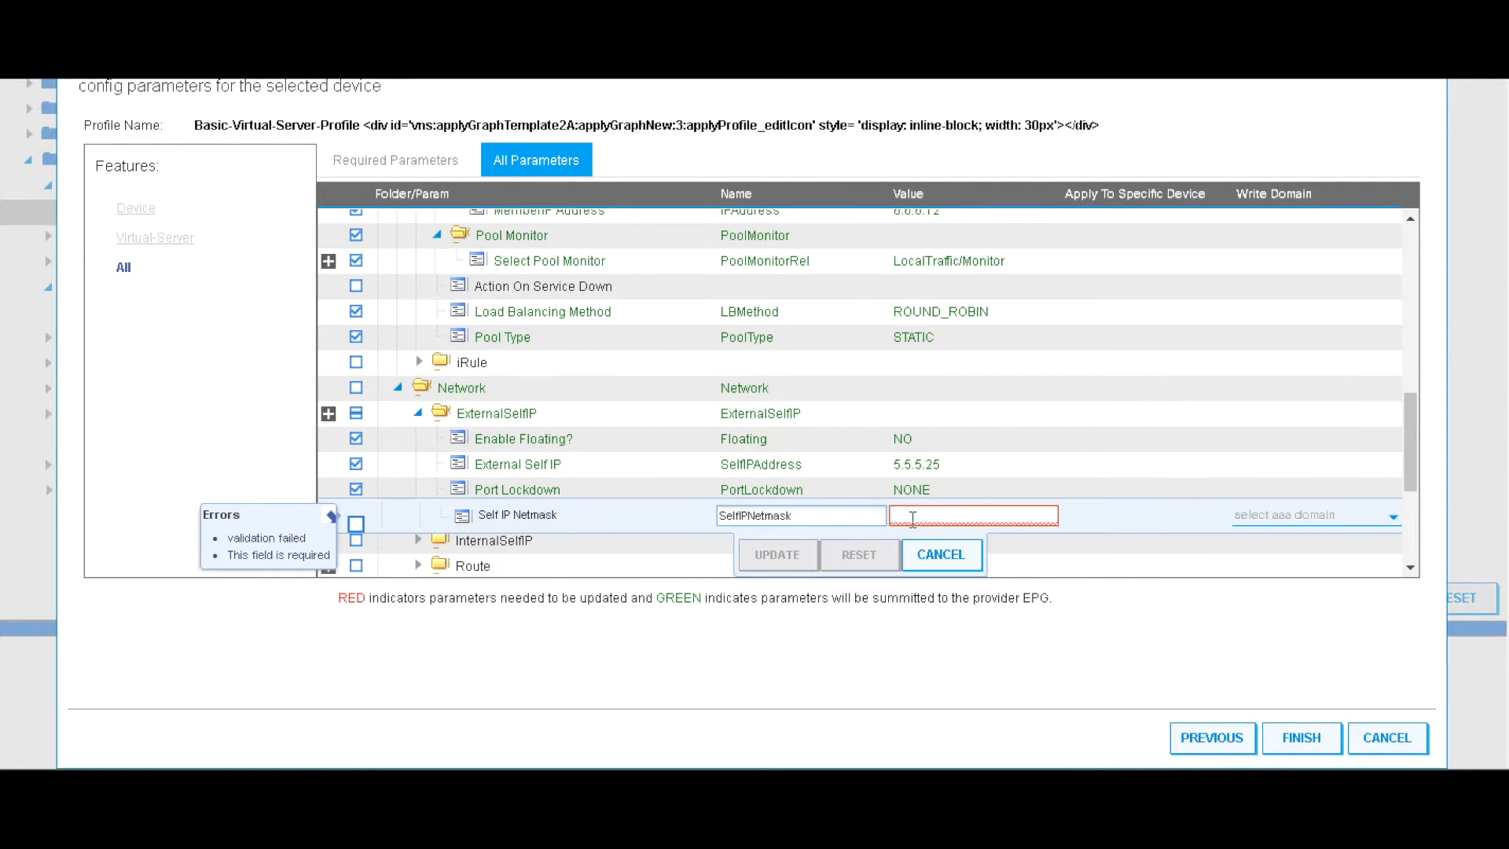
click(913, 519)
text(255.255.25)
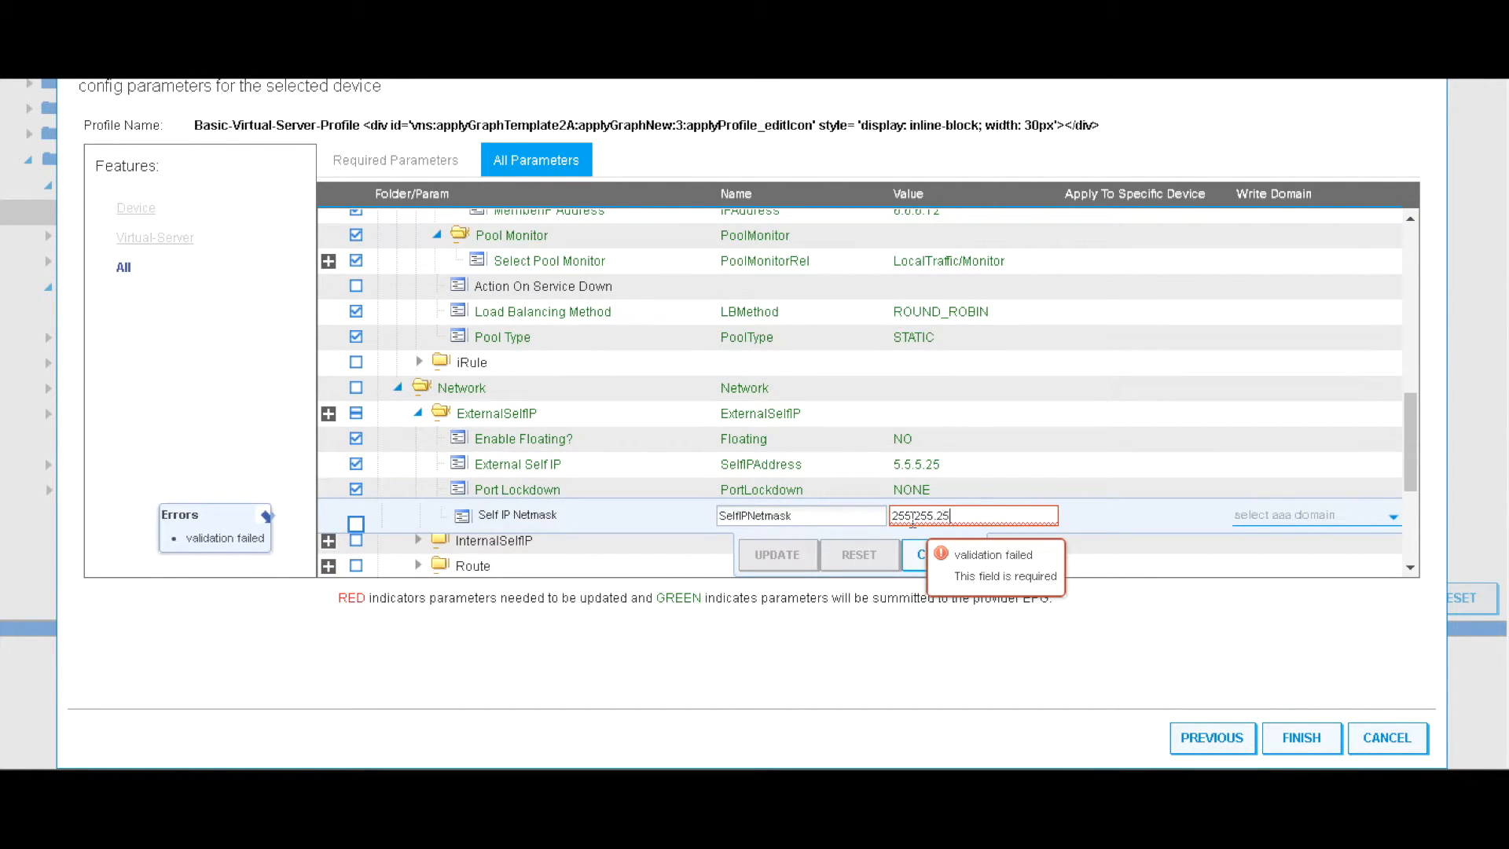
text(5.0)
click(775, 554)
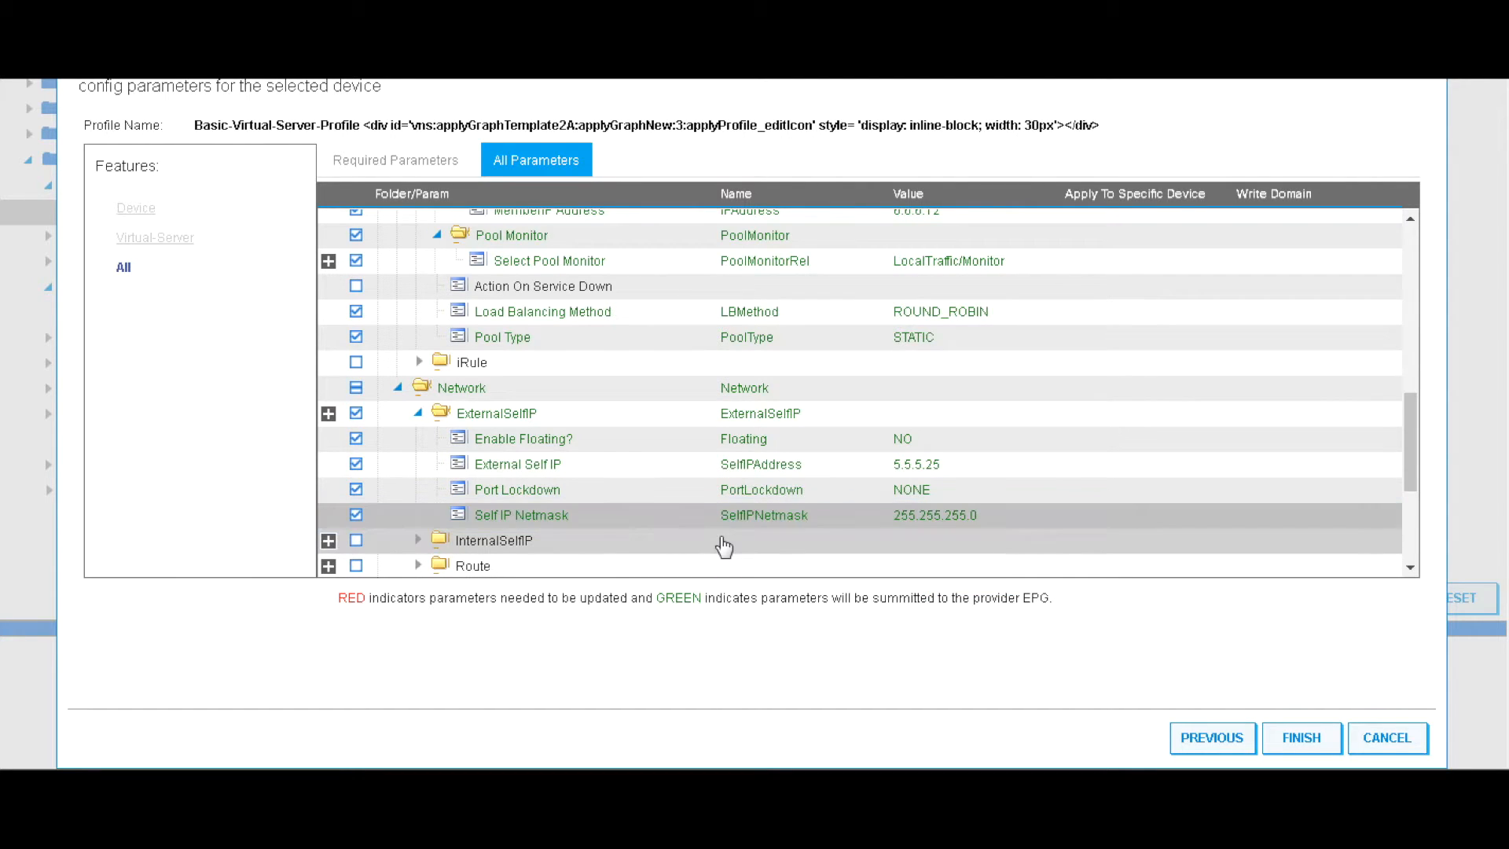
click(521, 540)
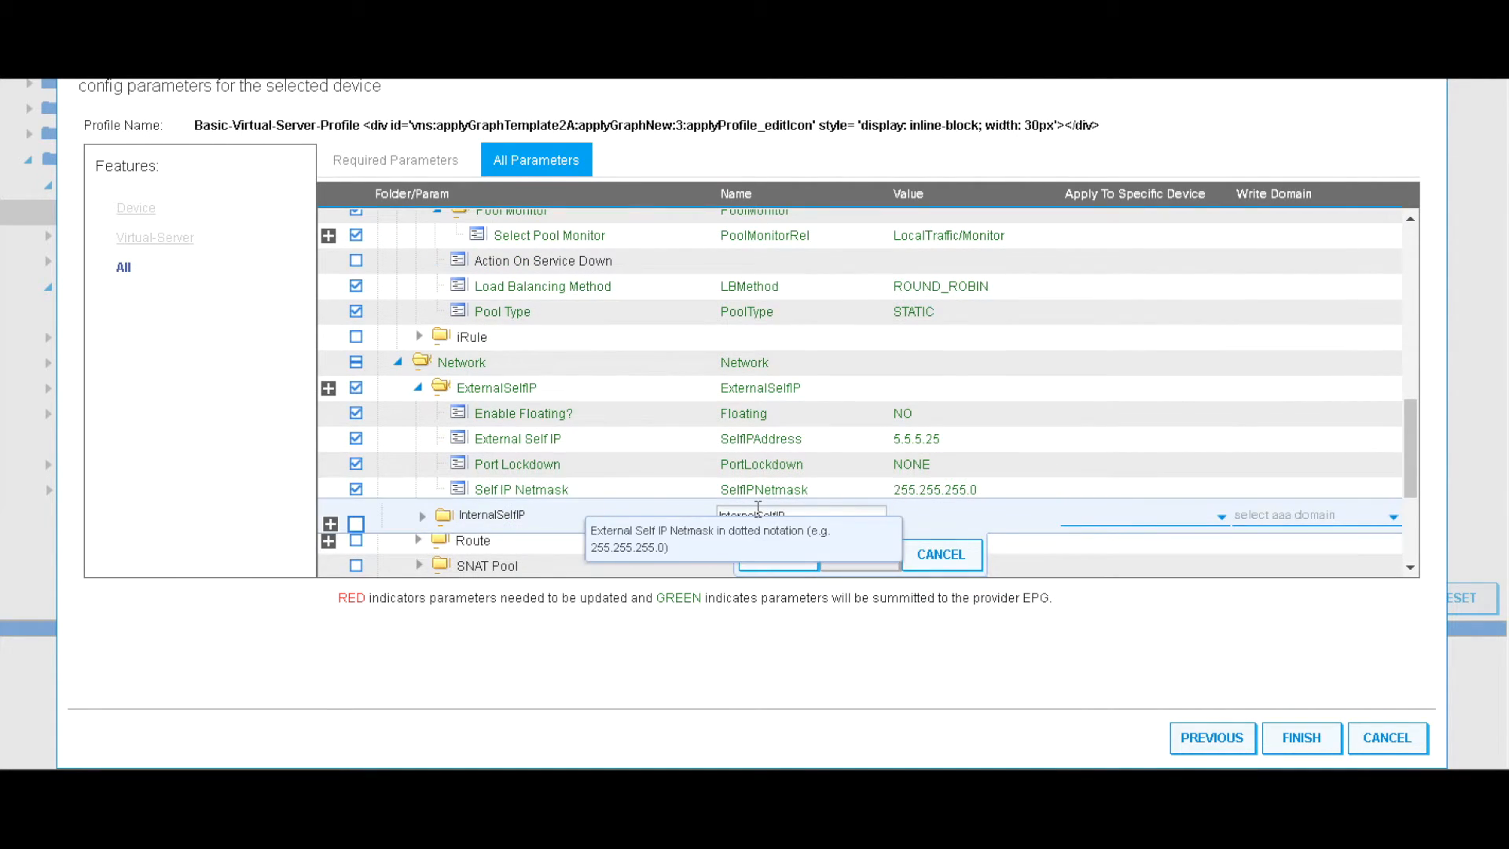
Add the InternalSelfIP folder with floating disabled
click(775, 554)
scroll(657, 531, down, 3)
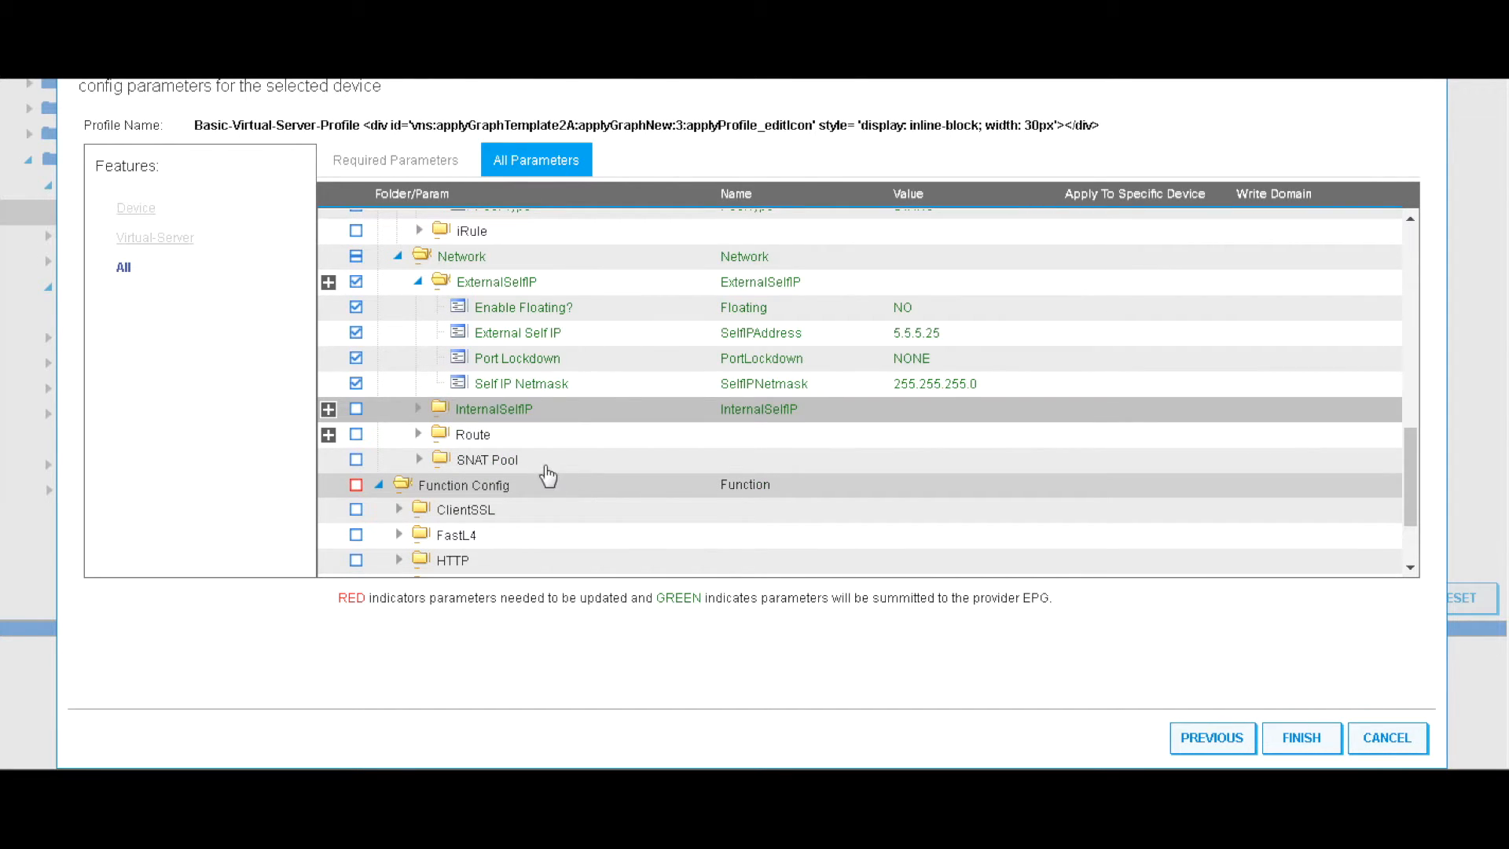
click(418, 412)
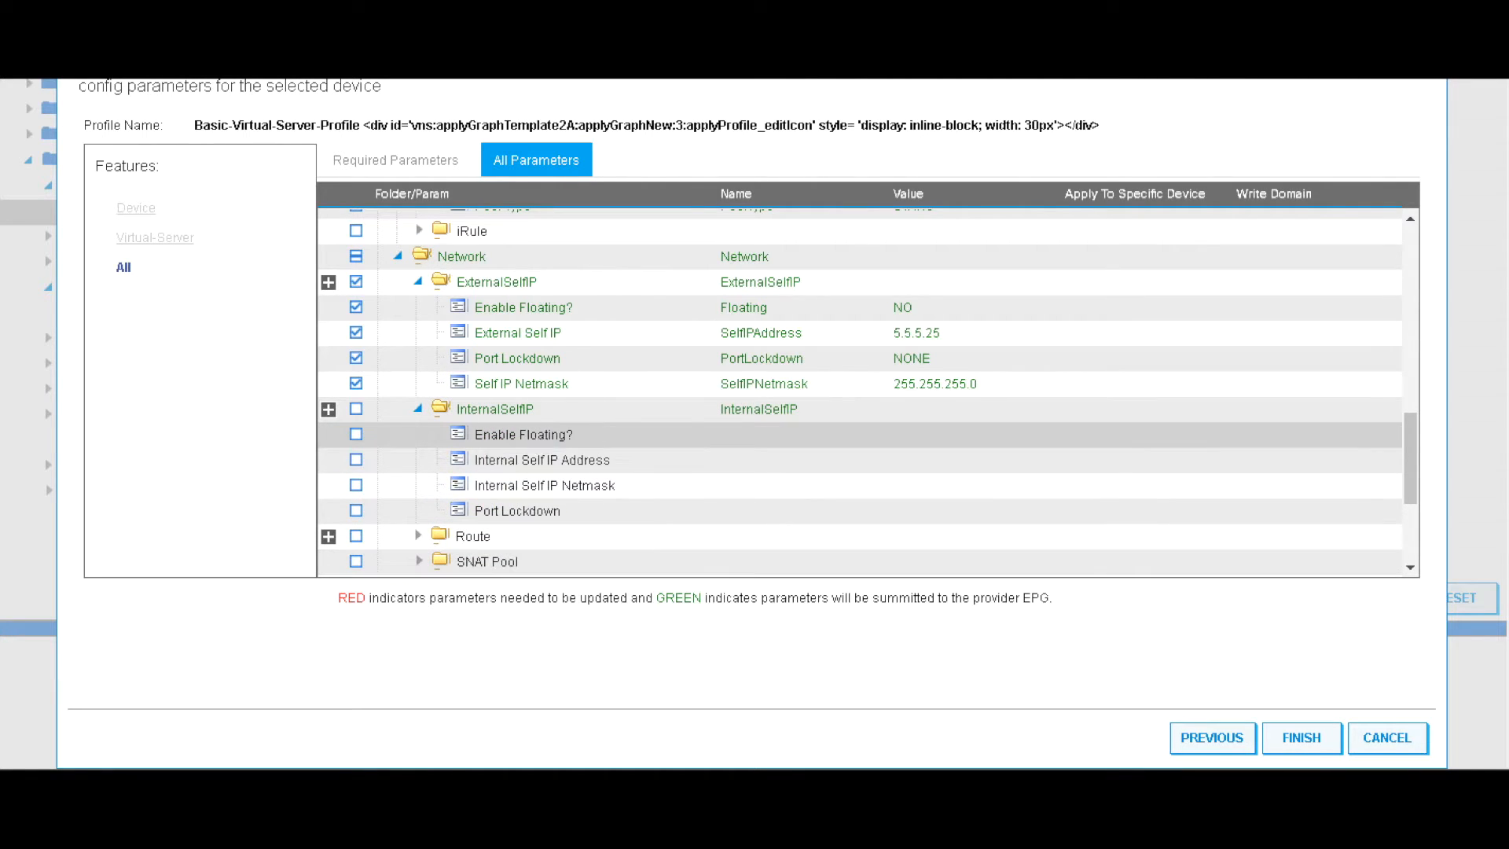
click(924, 435)
click(943, 443)
click(908, 485)
click(782, 473)
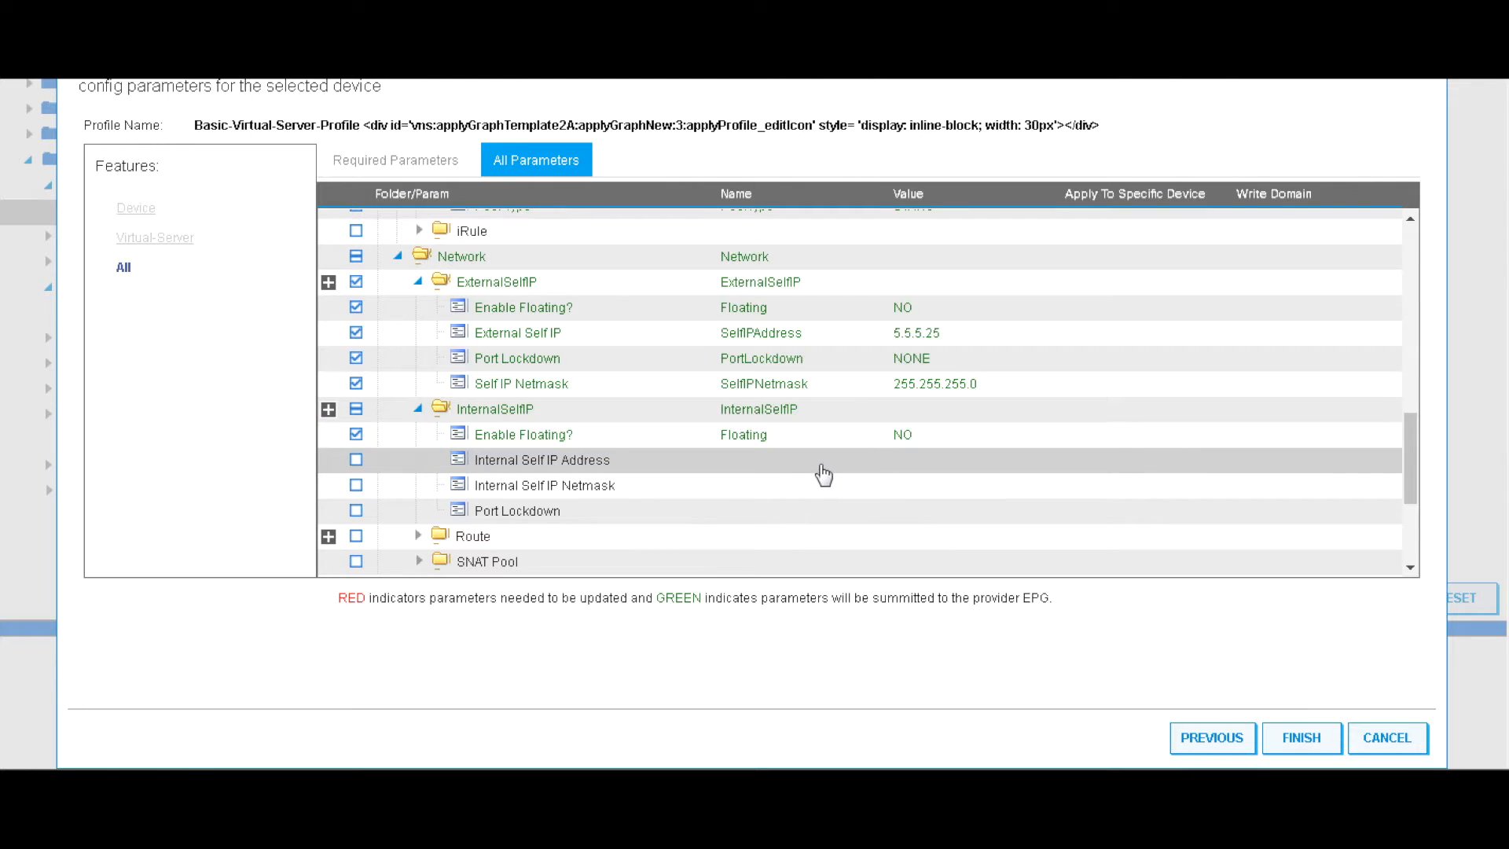
Set internal self IP address 6.6.6.25 with netmask 255.255.255.0
click(821, 465)
click(955, 464)
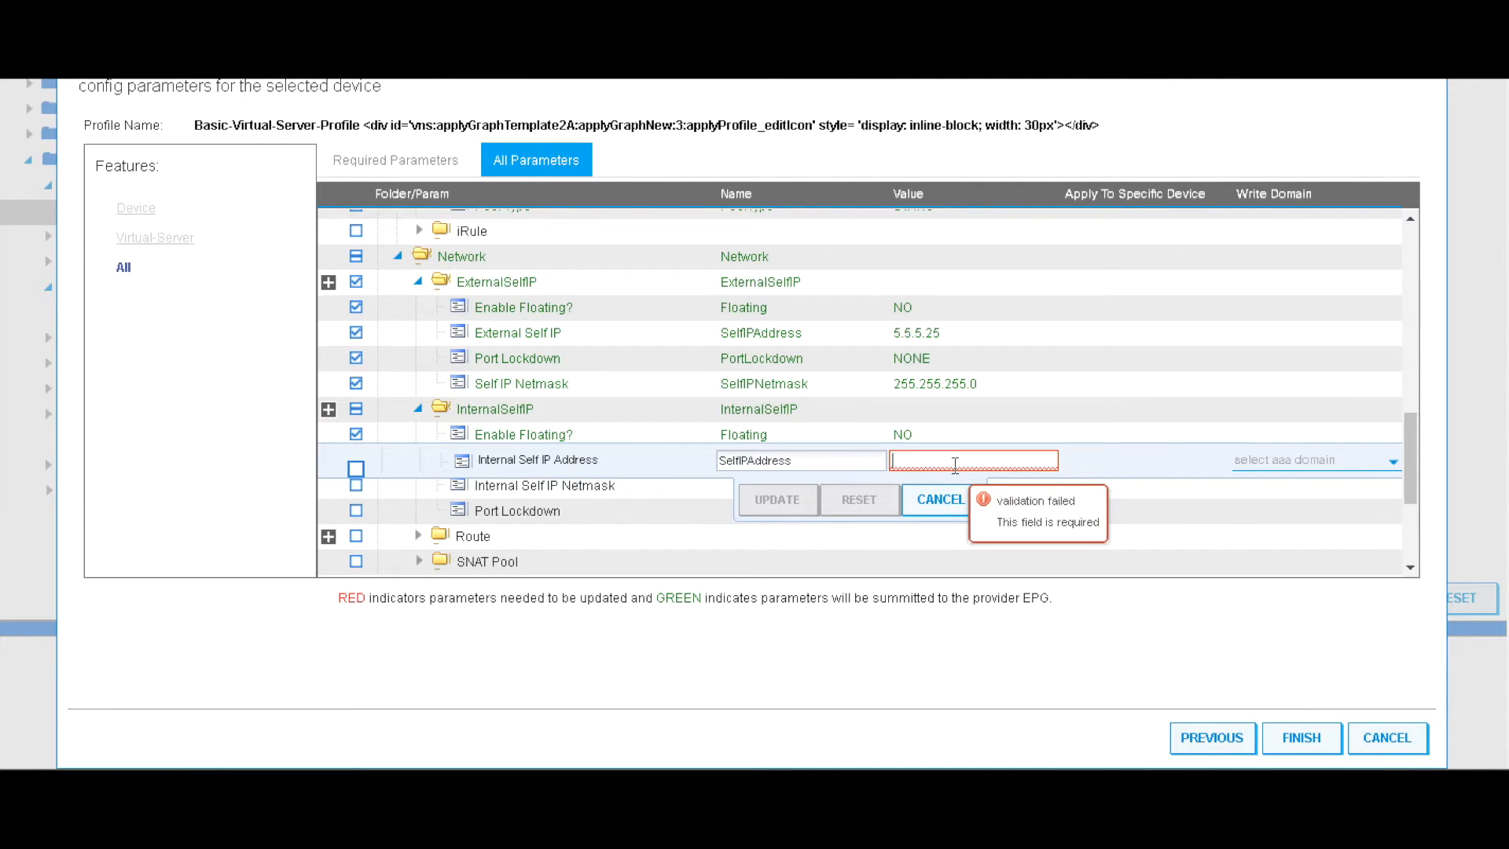
text(6.6.6.25)
click(774, 503)
click(822, 487)
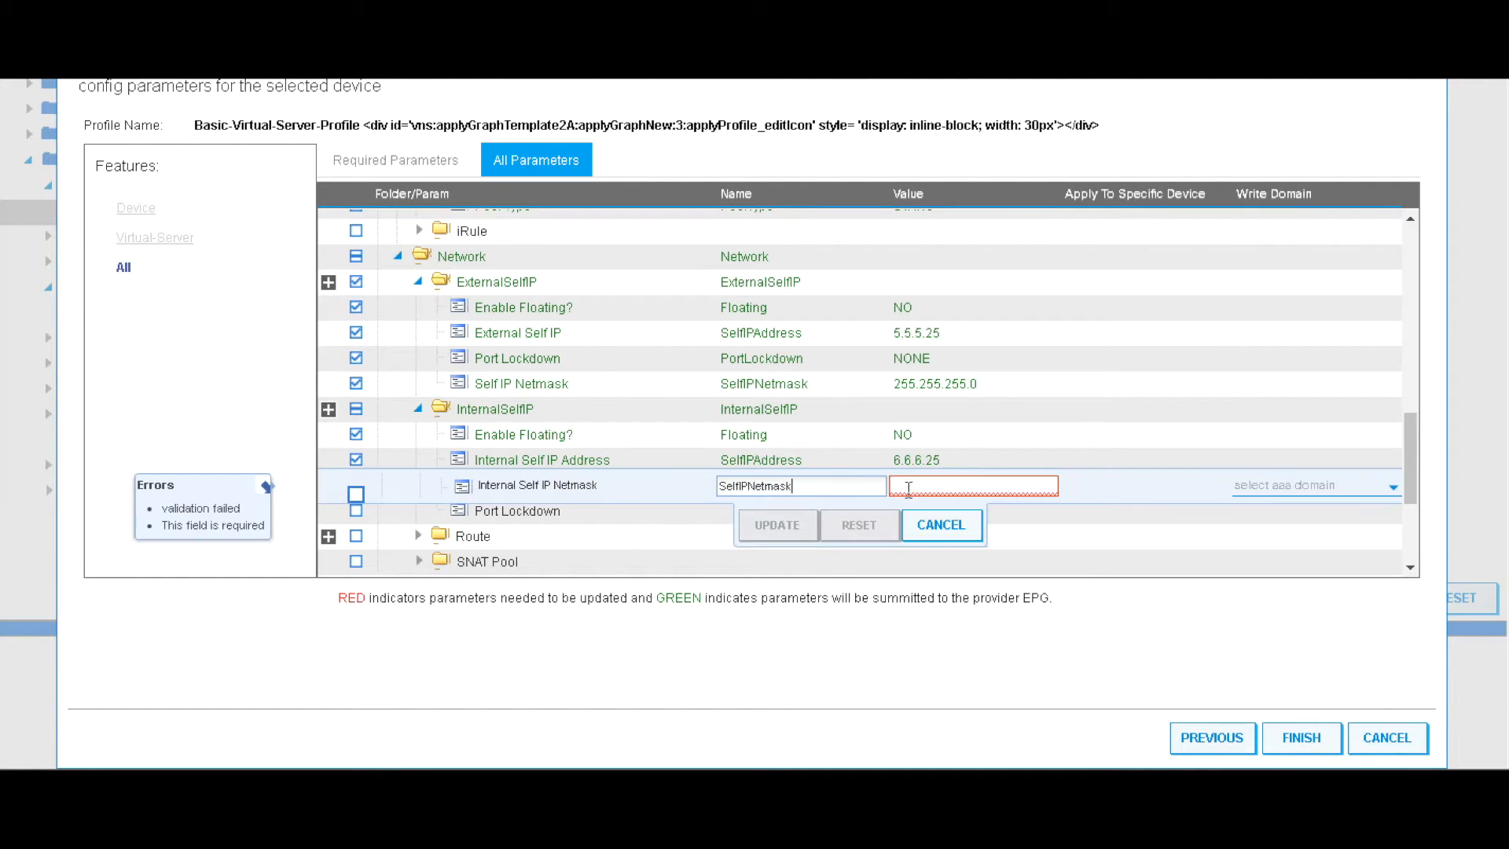
click(929, 487)
text(255.255.255.0)
click(777, 525)
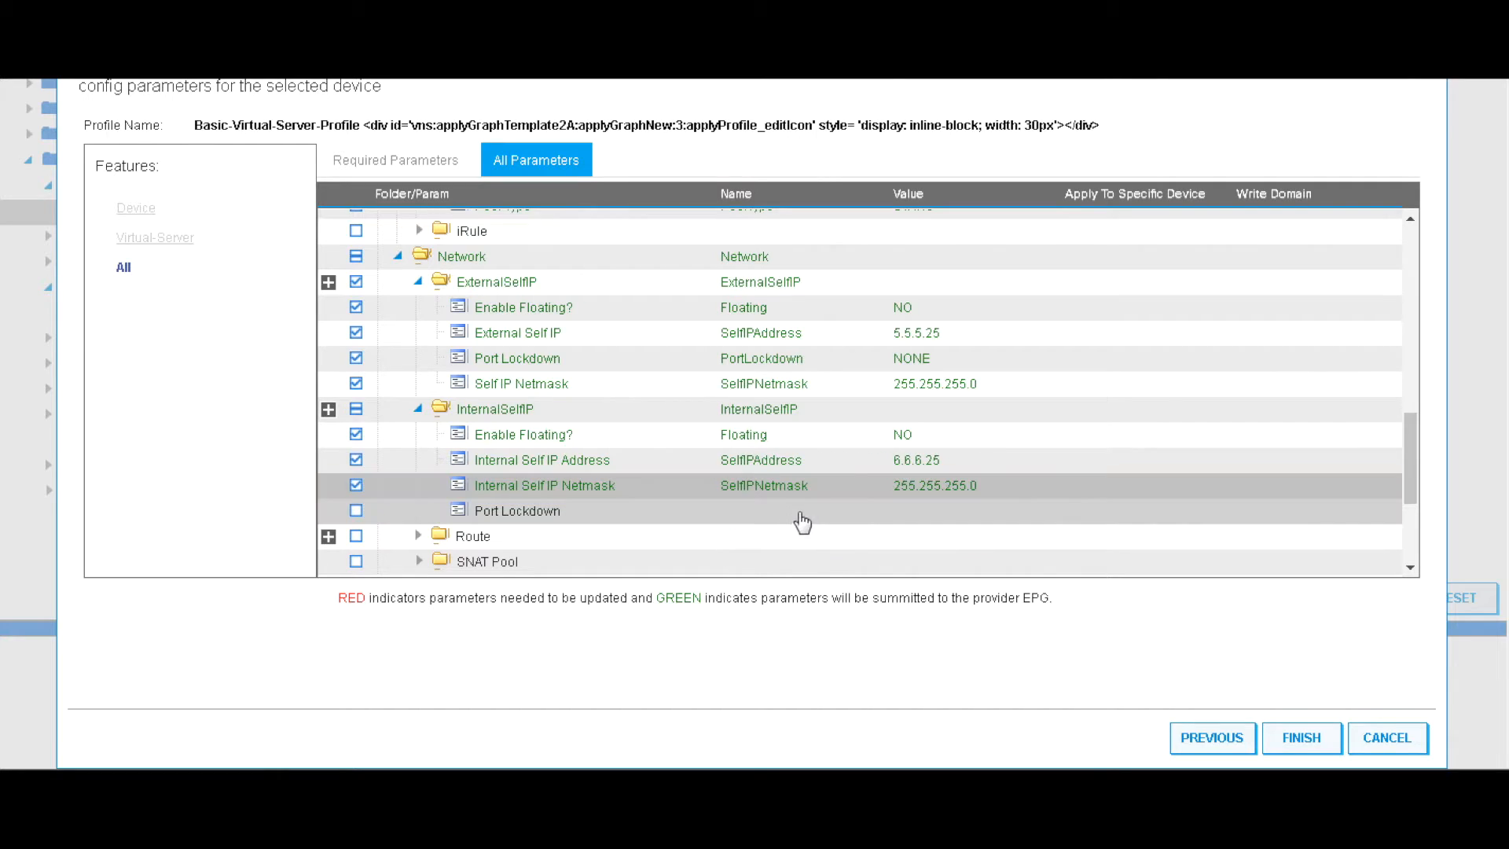
Set internal port lockdown to NONE
click(808, 520)
click(936, 518)
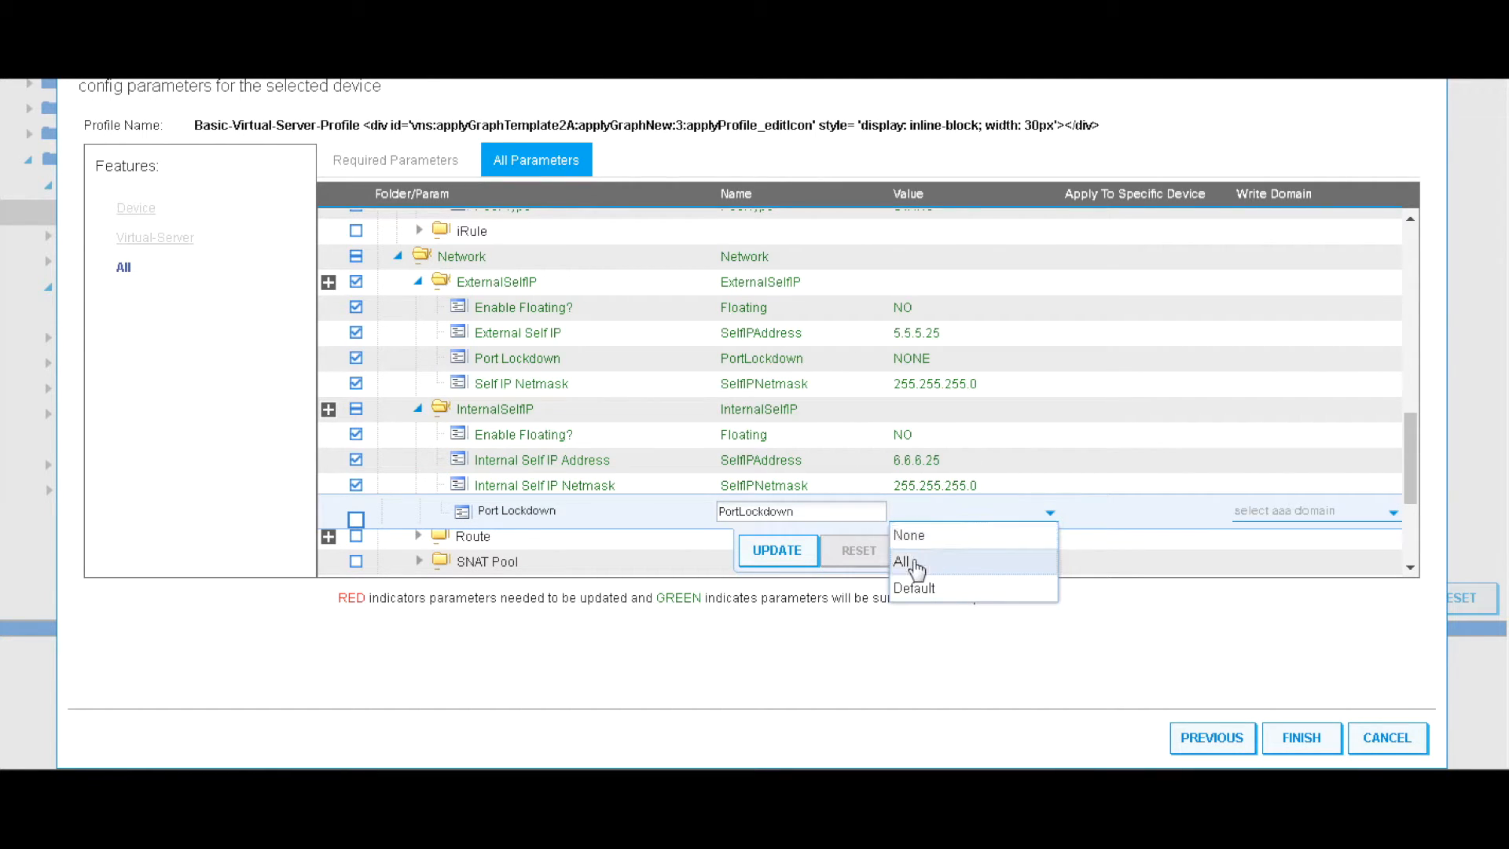
click(912, 536)
click(776, 550)
scroll(697, 545, down, 3)
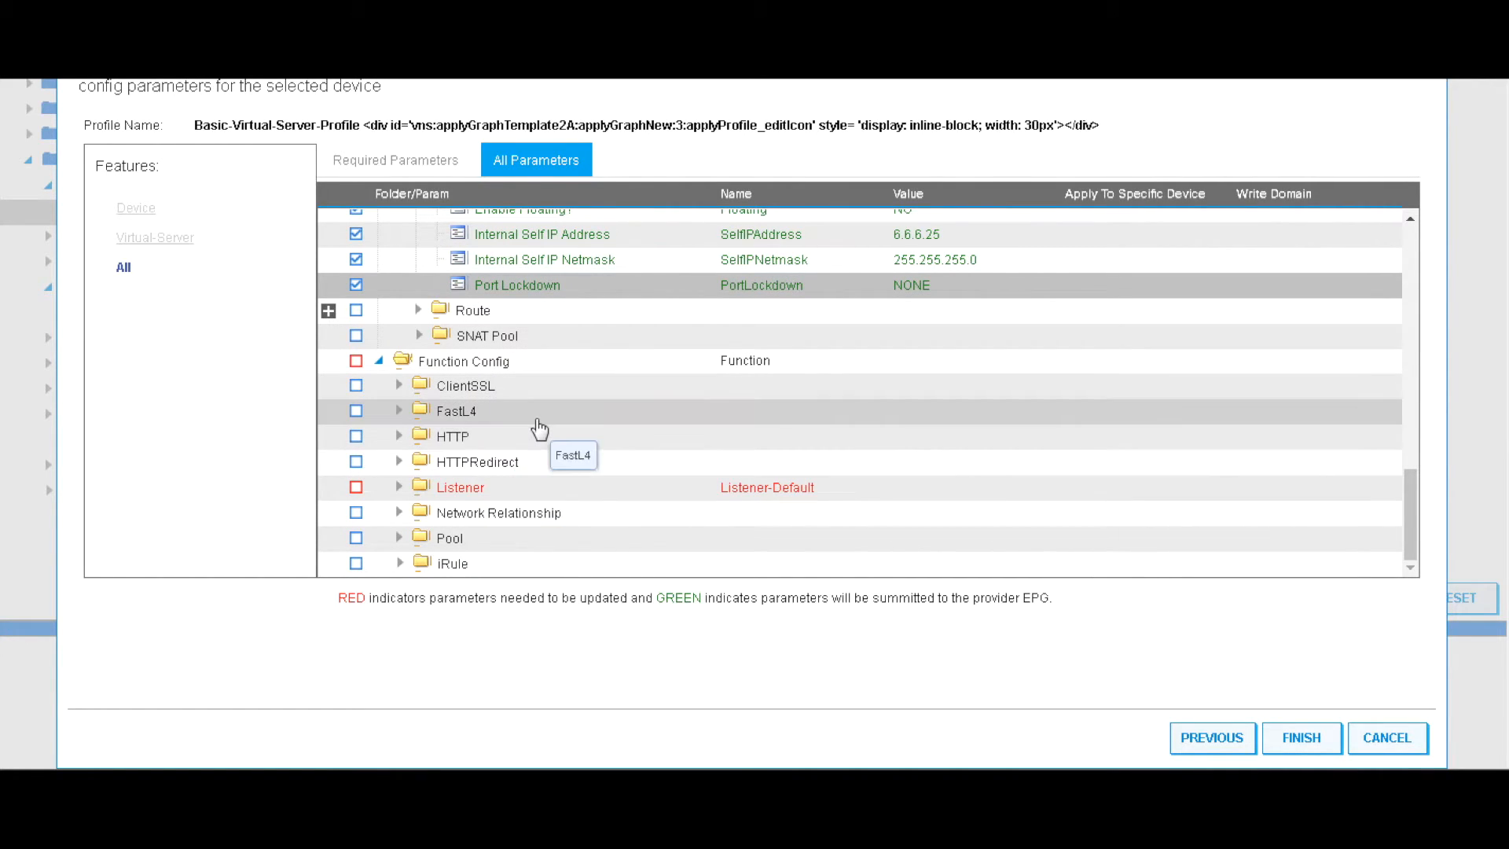
Add the Listener folder and set its protocol to TCP
double_click(464, 489)
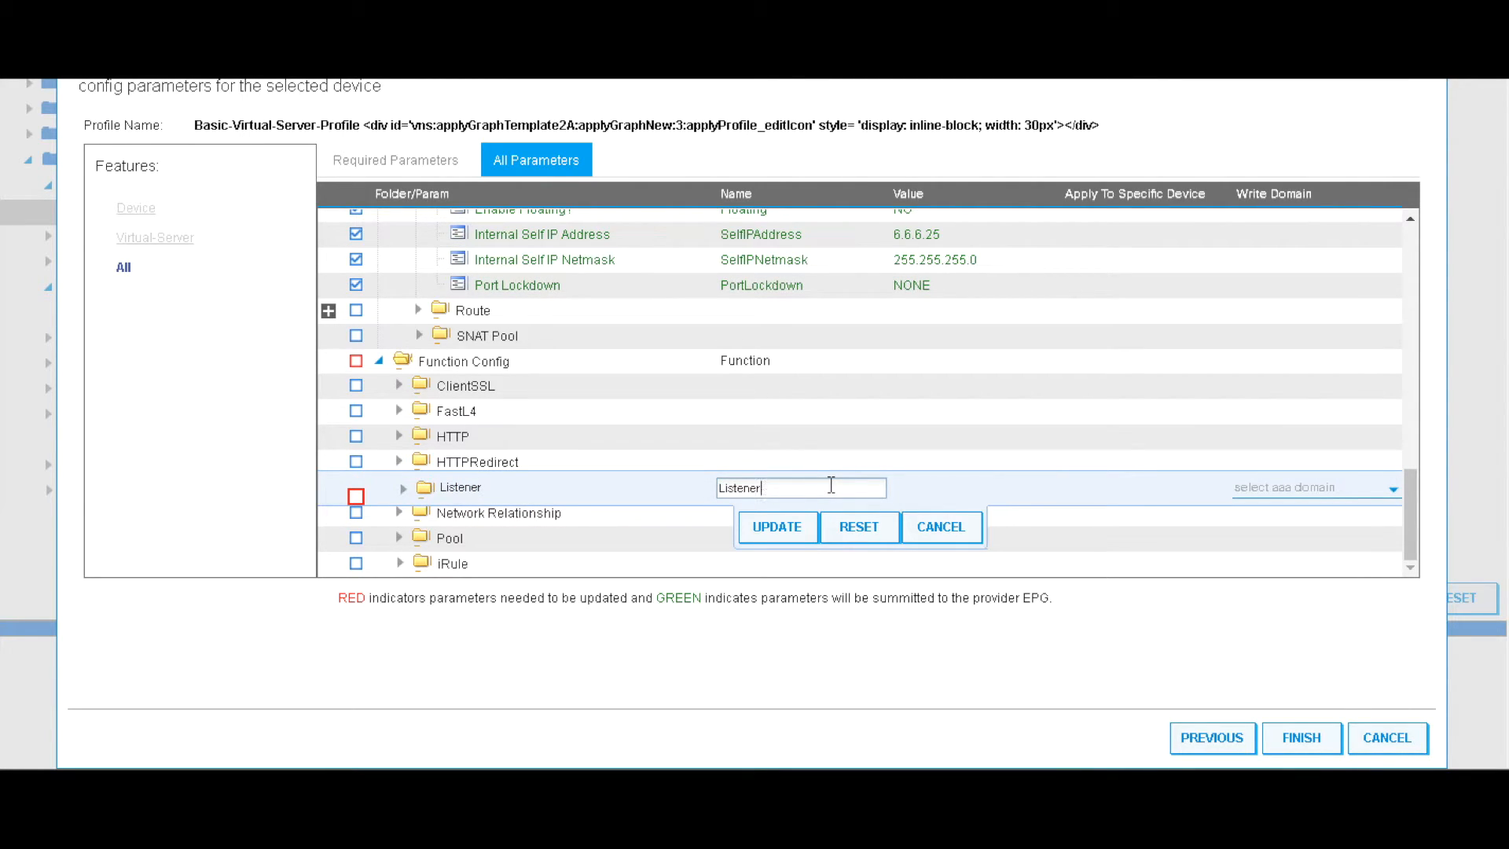
click(776, 527)
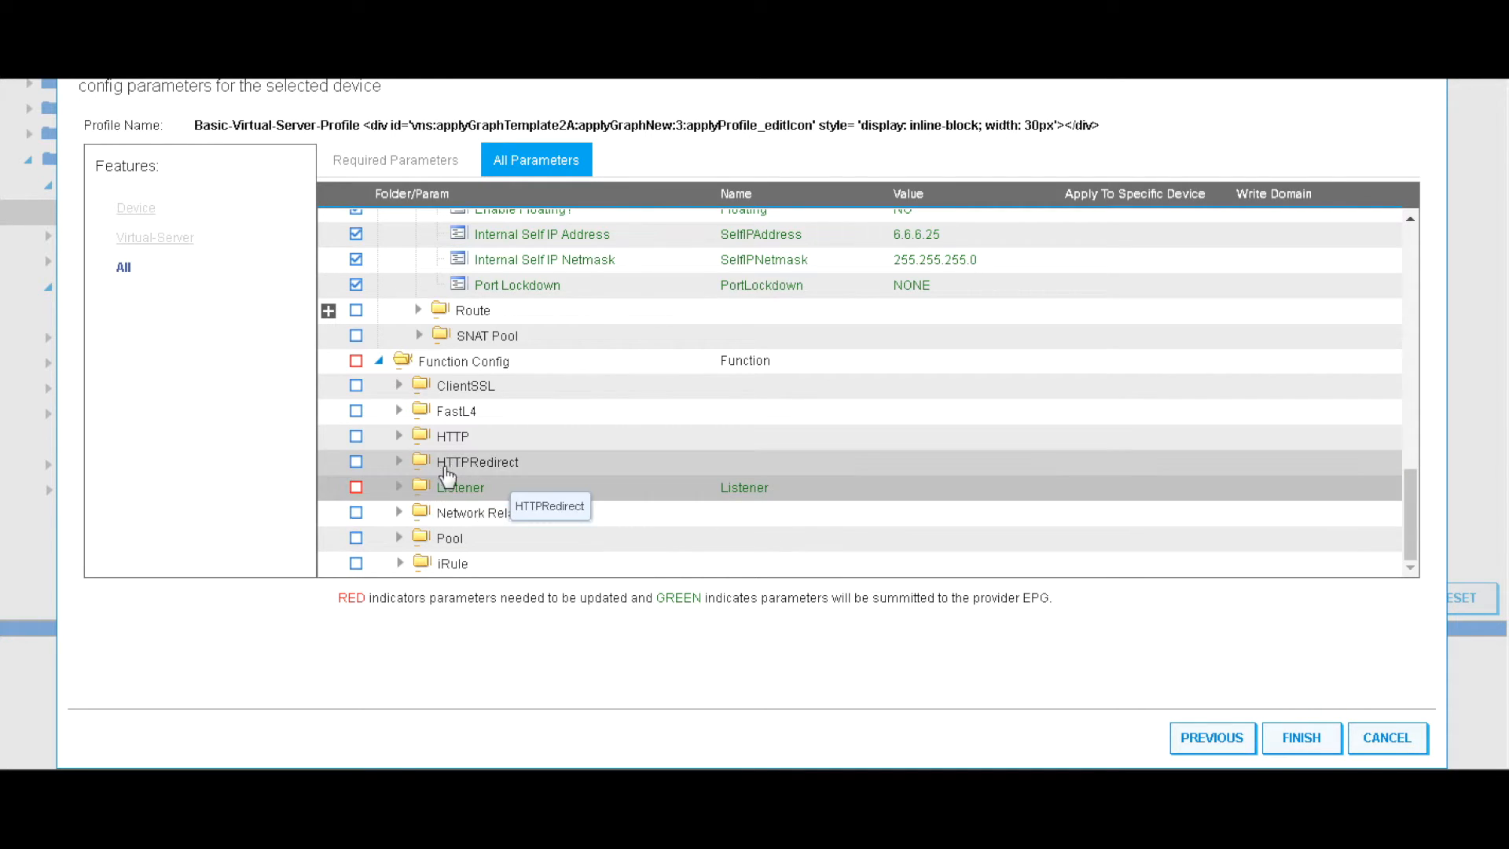
click(399, 487)
scroll(528, 479, down, 3)
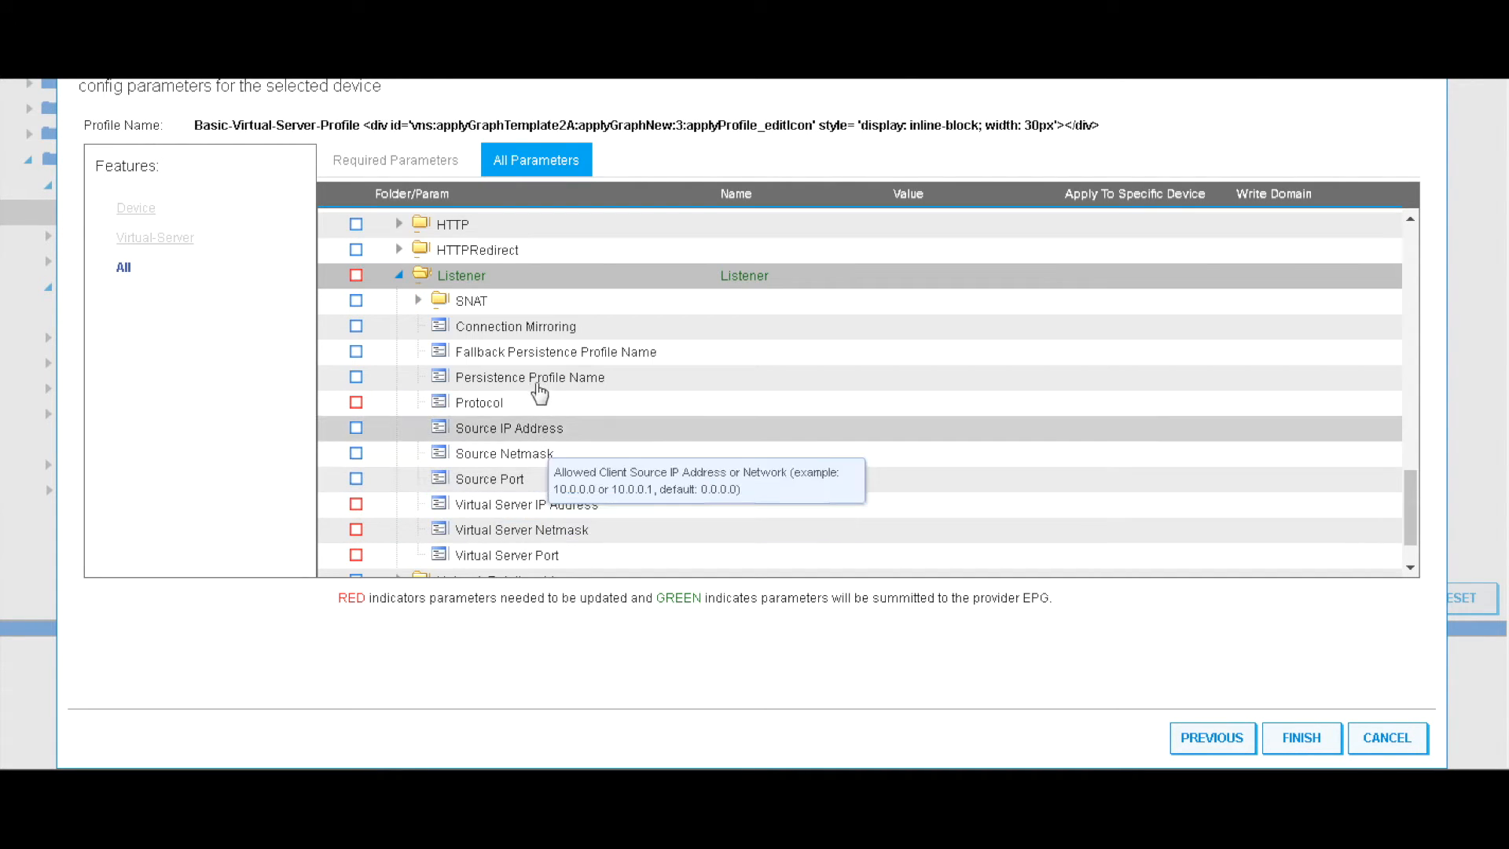
click(614, 412)
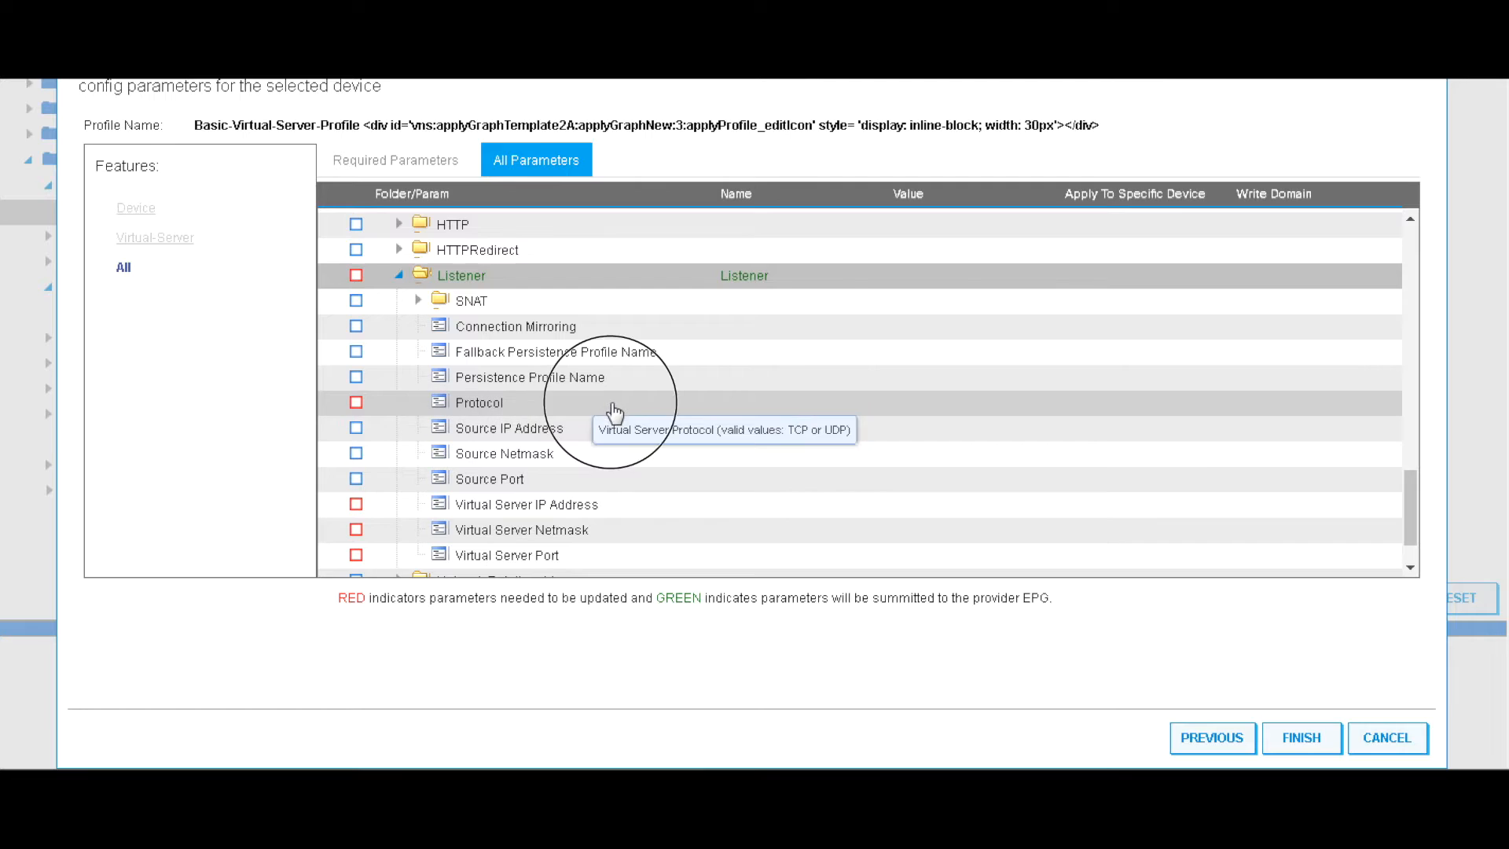
click(979, 406)
click(974, 429)
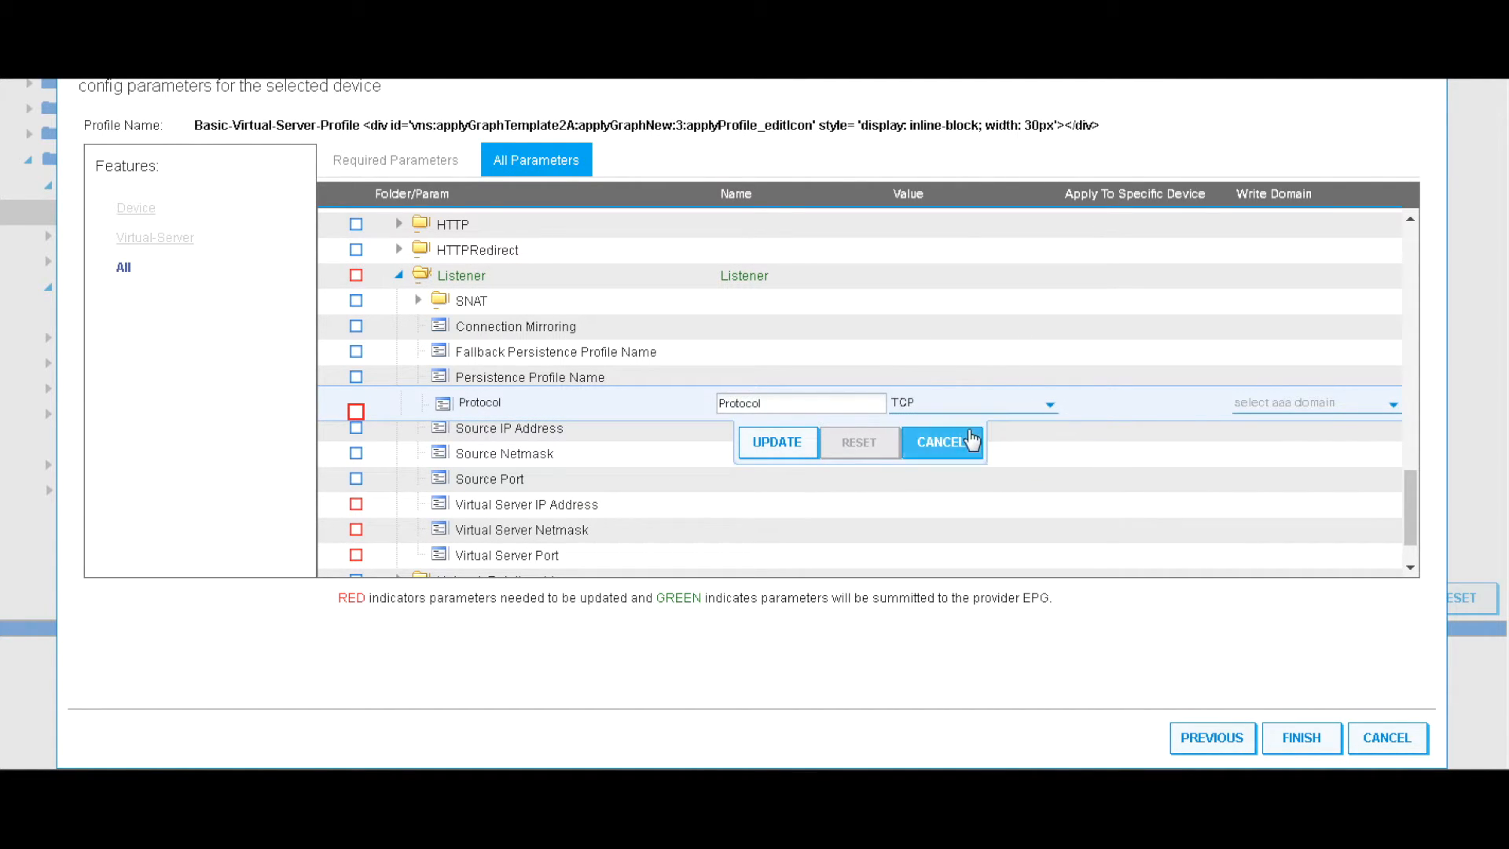
click(776, 445)
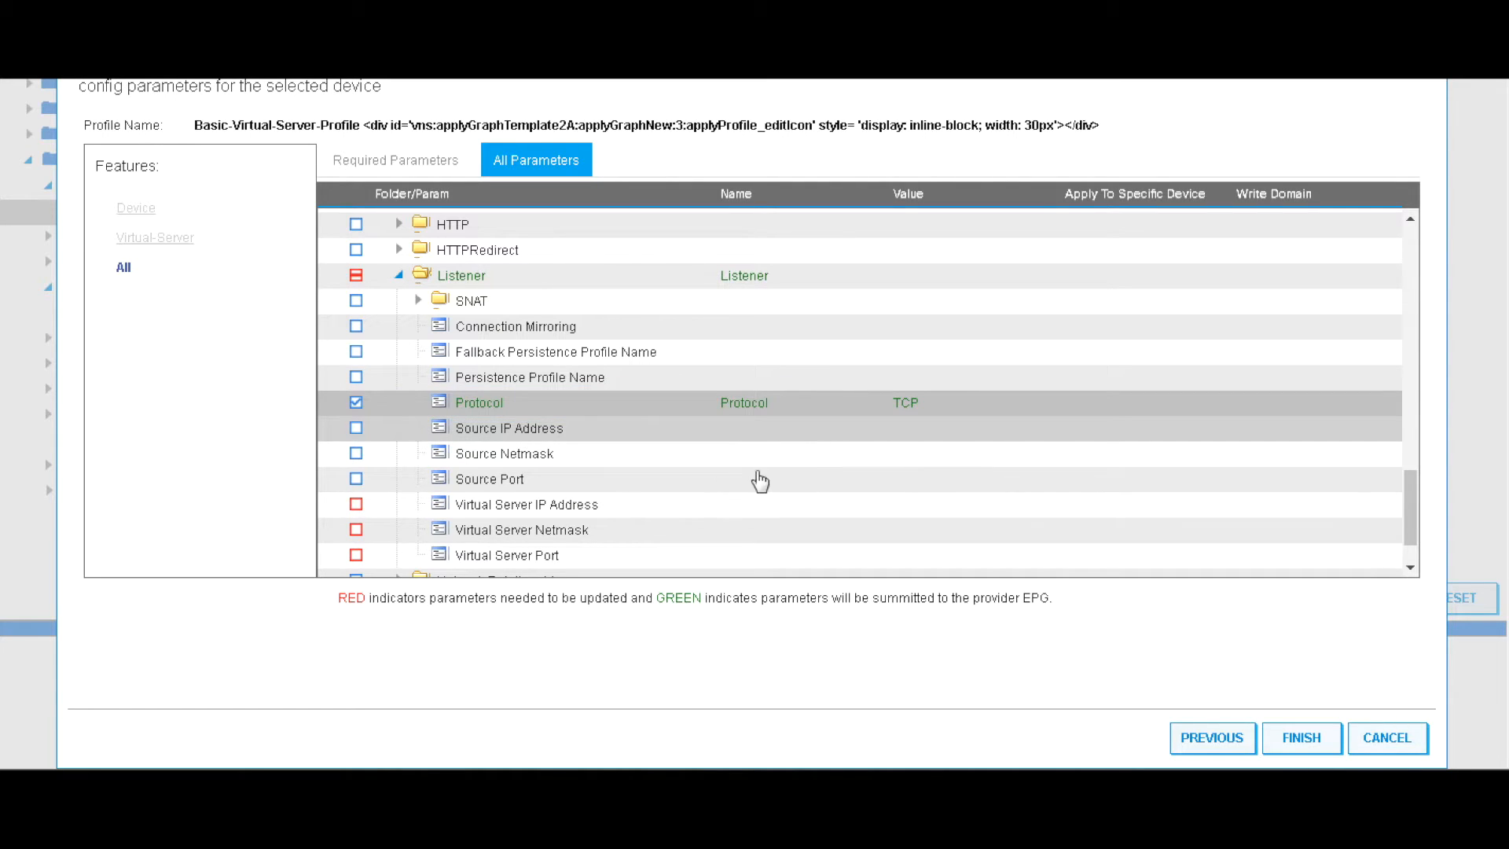
Enter virtual server IP 5.5.5.100, netmask 255.255.255.255 and port 80, updating each row
scroll(753, 501, down, 1)
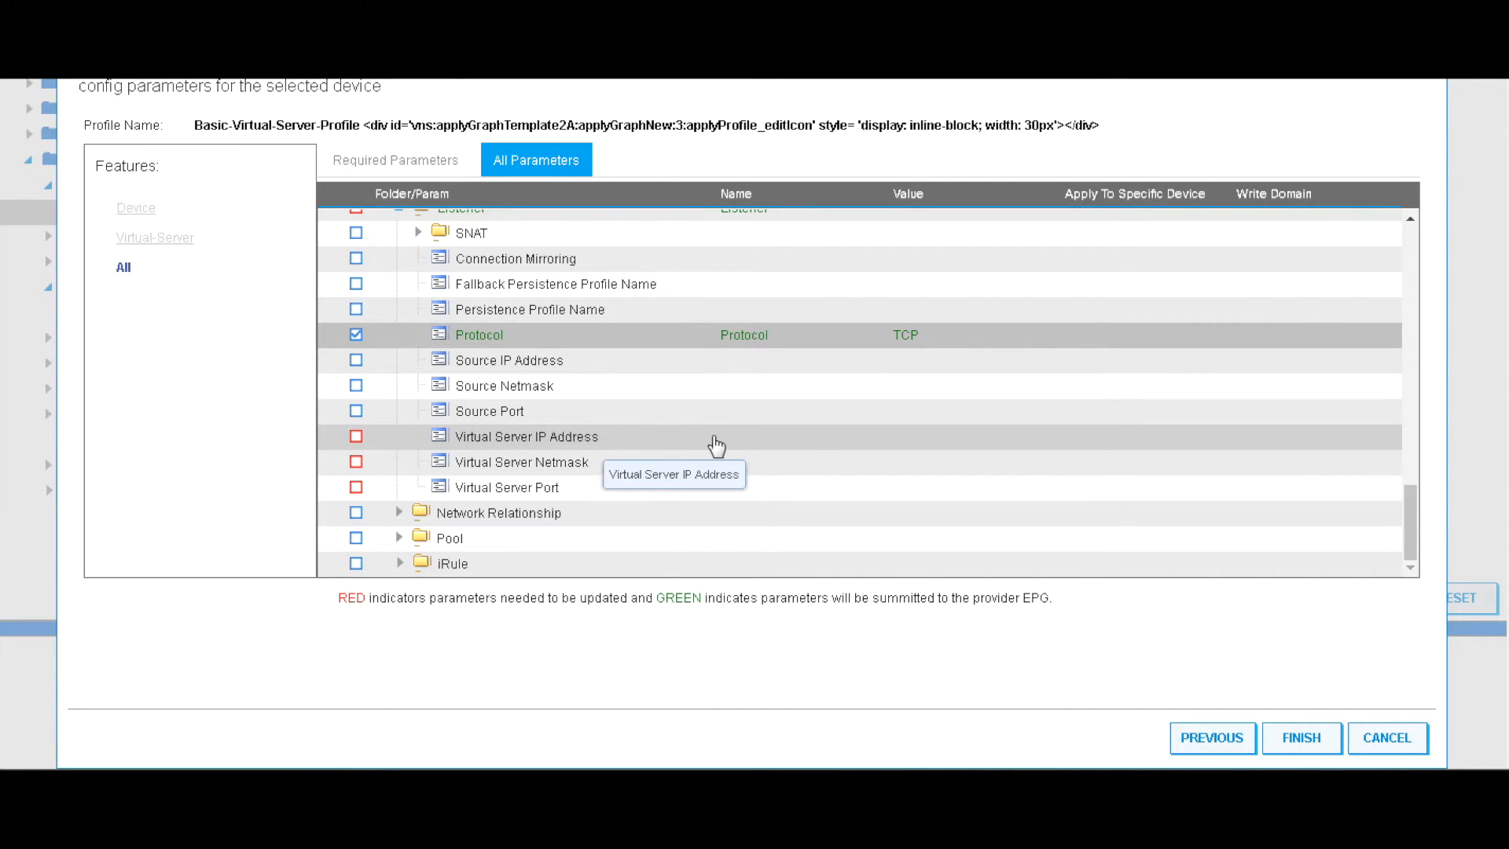
click(886, 446)
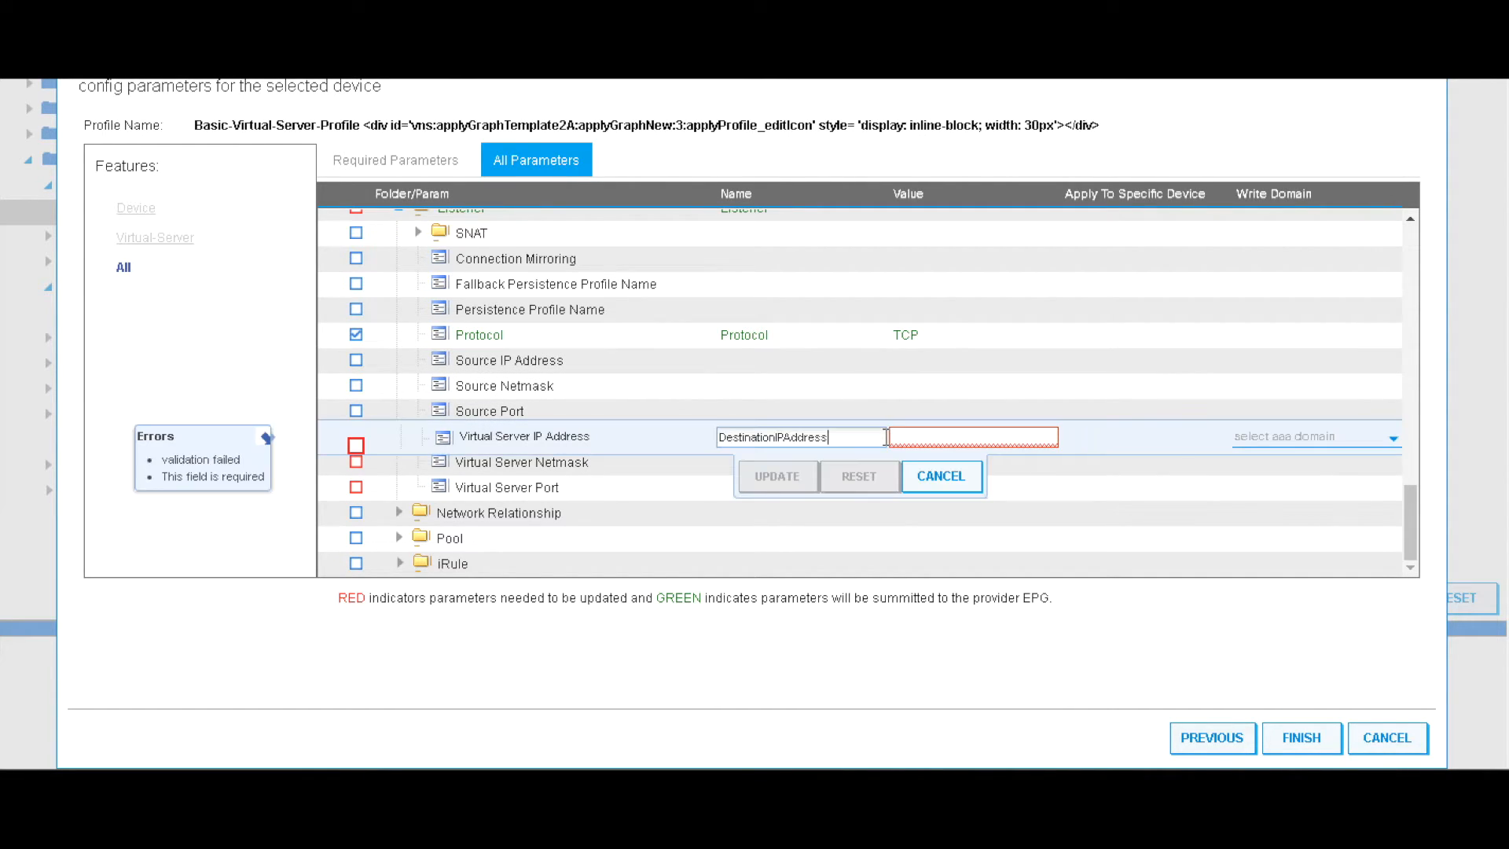
text(5.5)
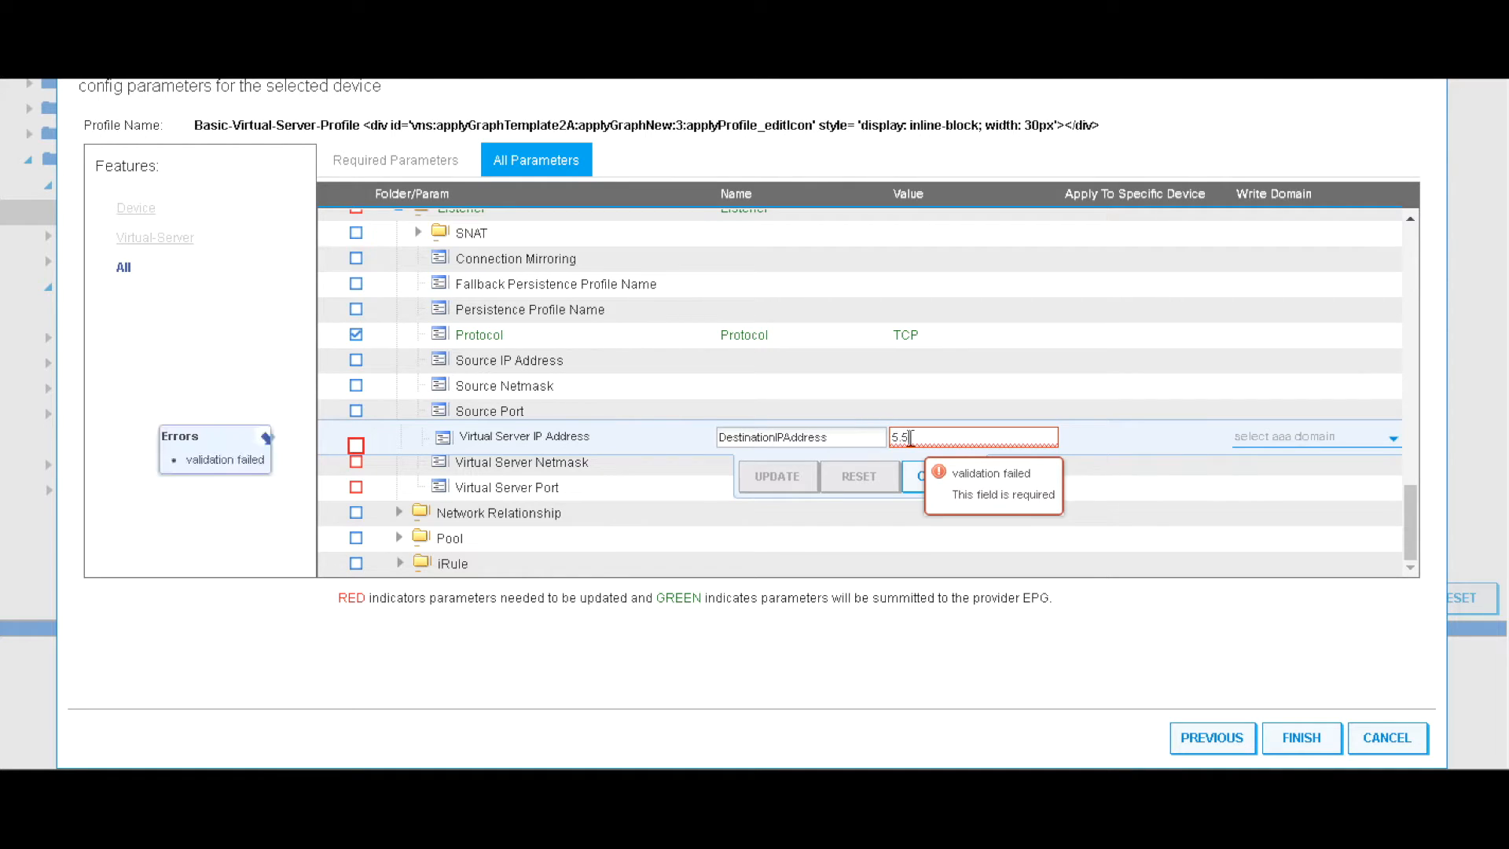
text(.5.100)
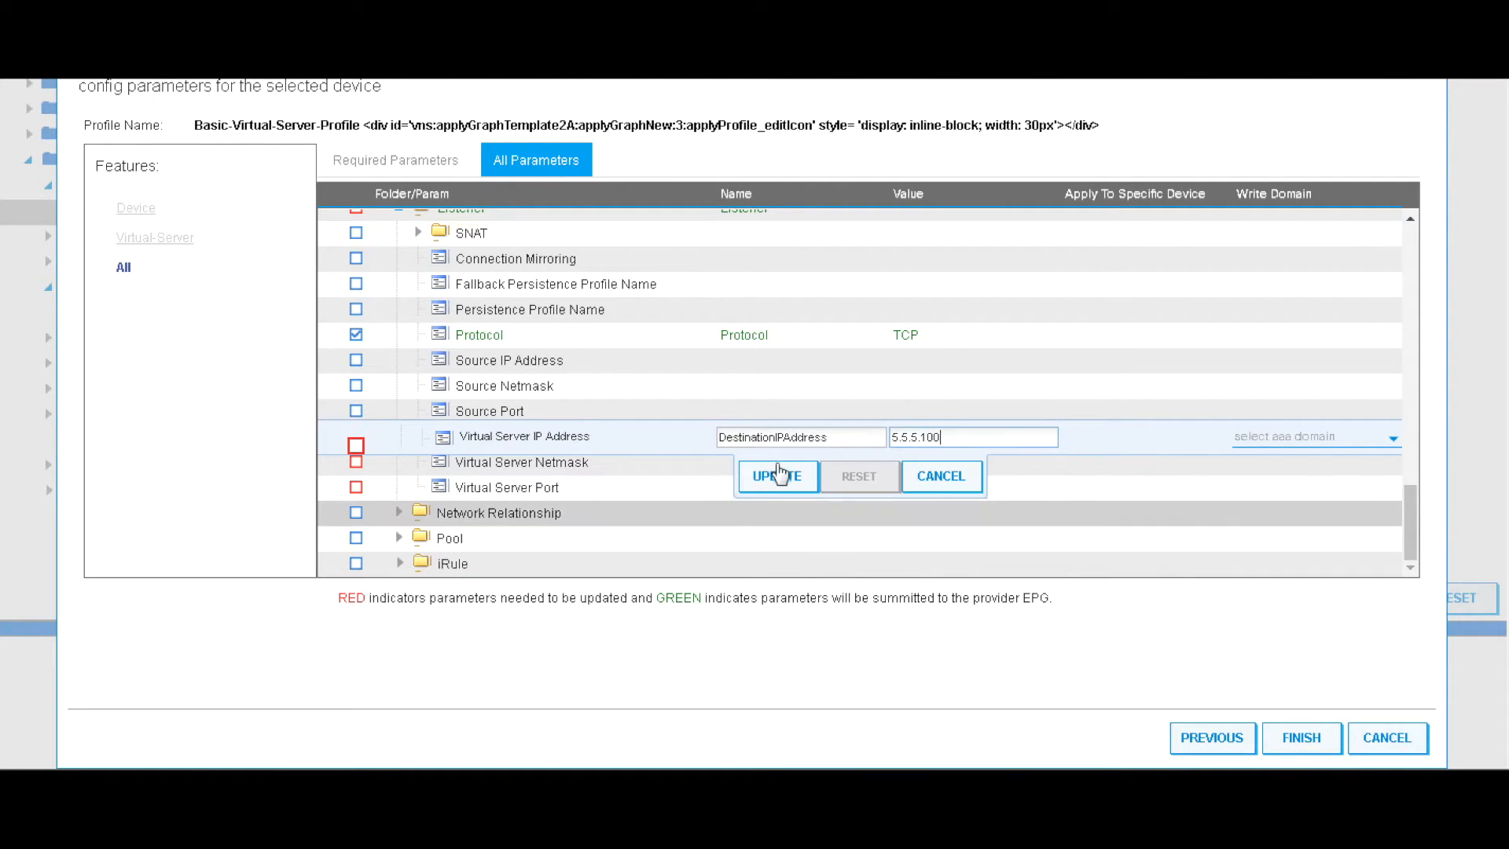
click(776, 476)
click(774, 470)
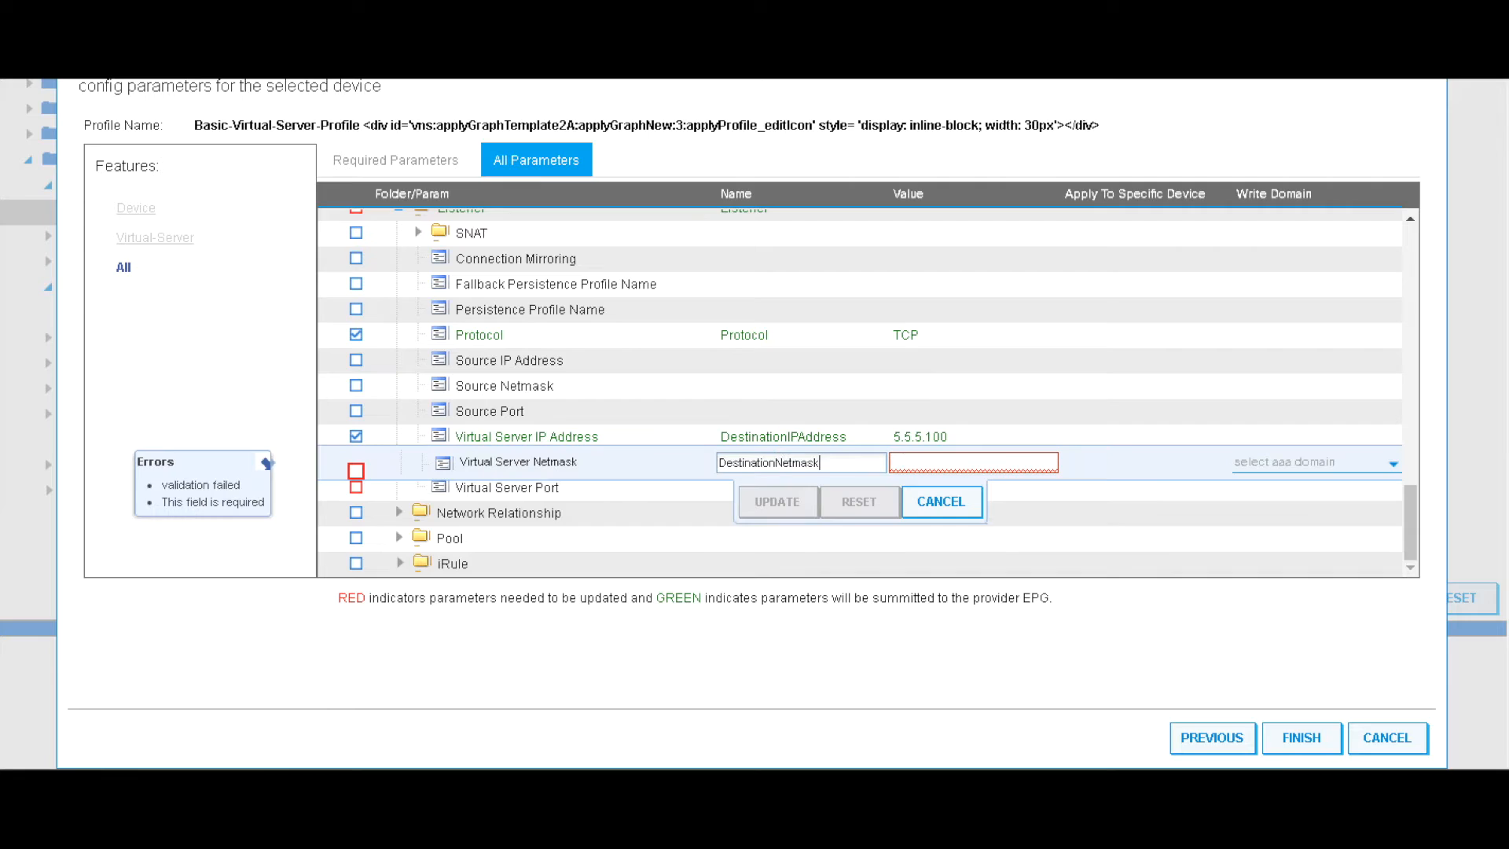
click(924, 464)
text(255.2)
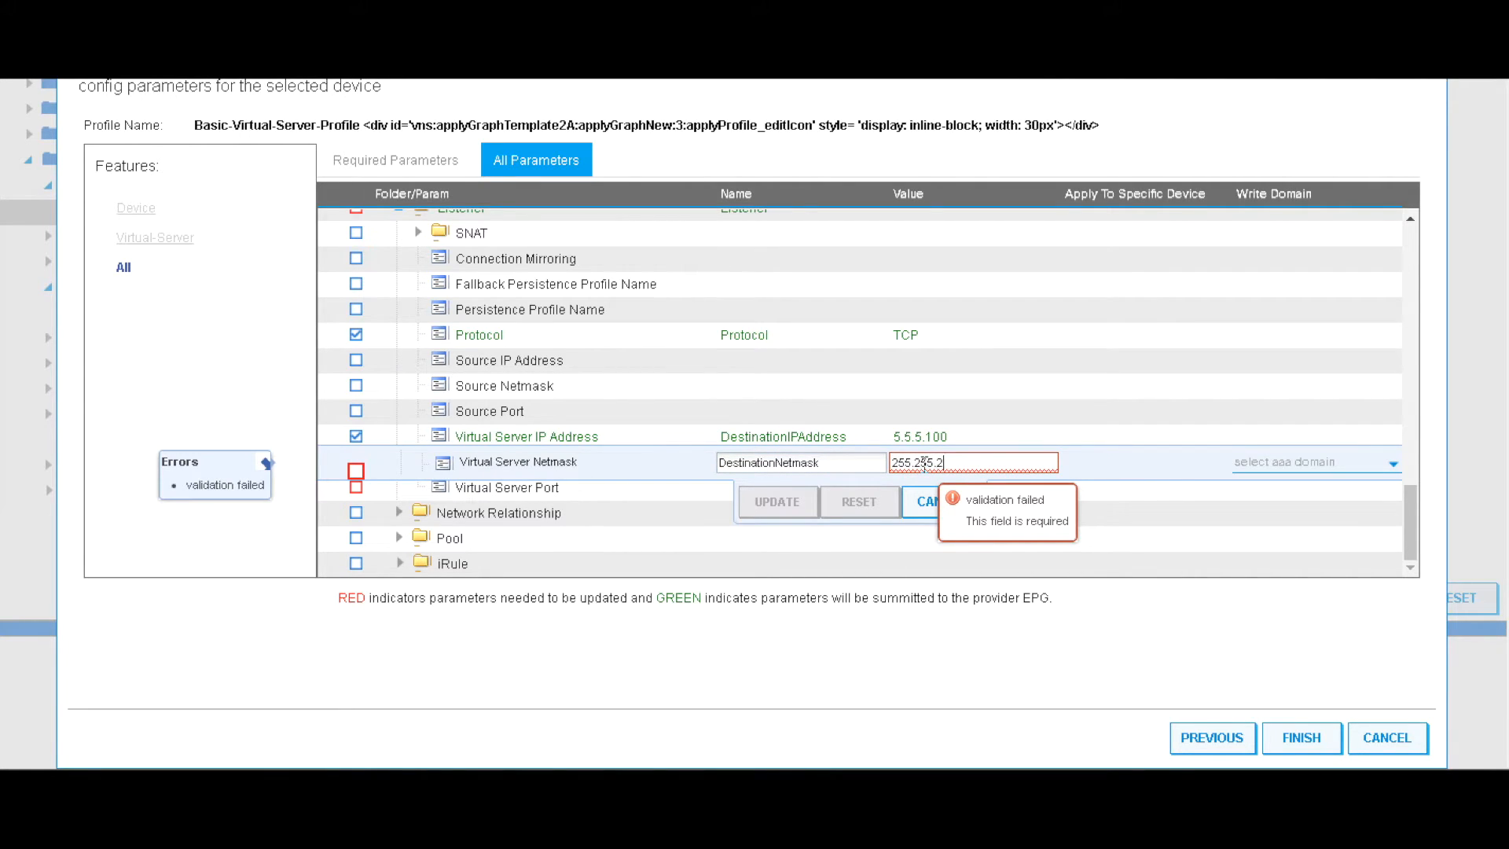
text(55.255)
click(814, 500)
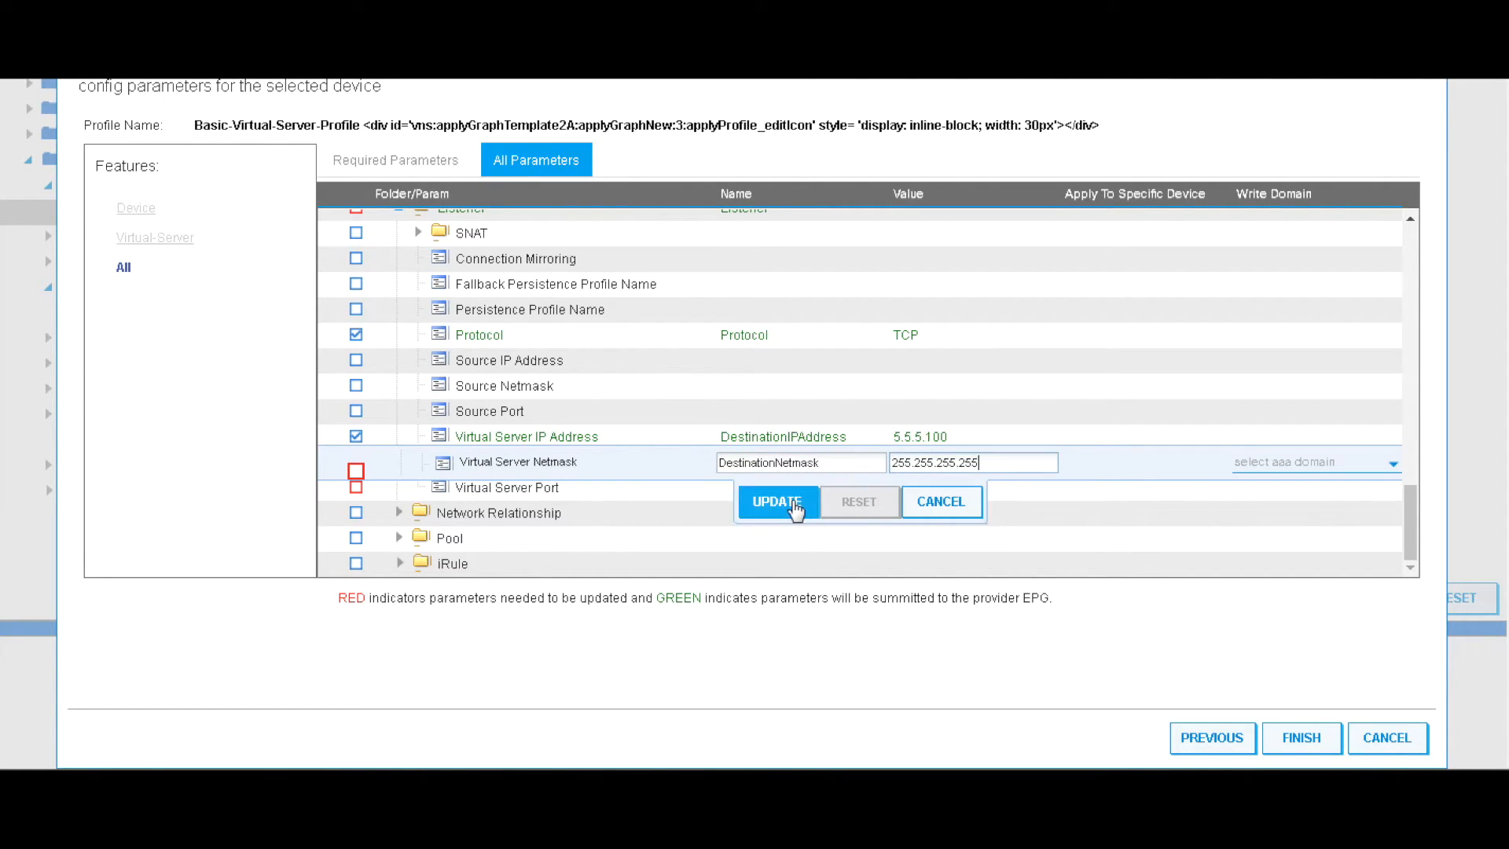
click(770, 503)
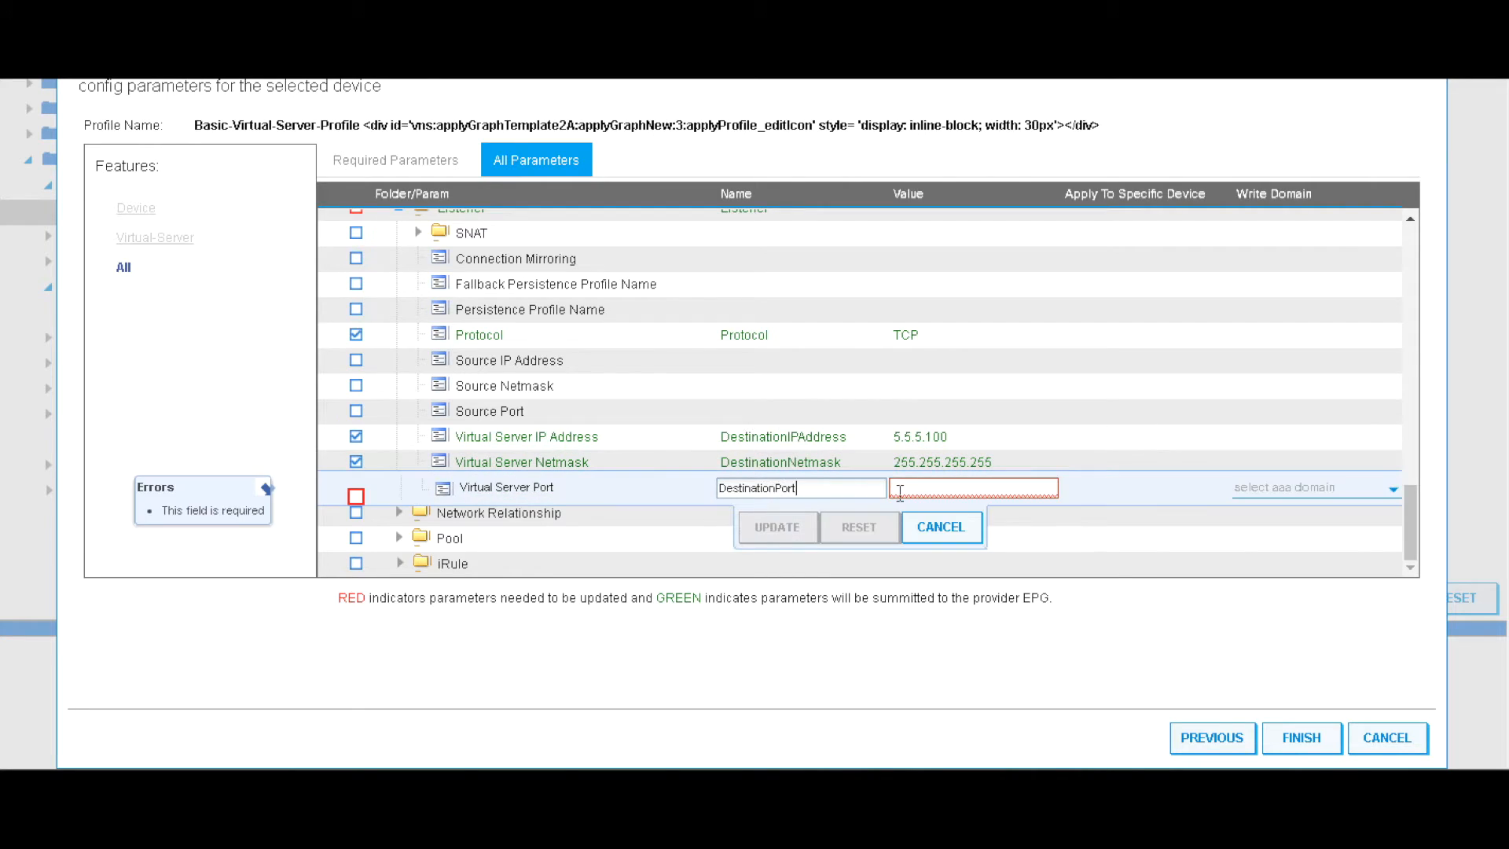
click(917, 491)
text(80)
click(777, 526)
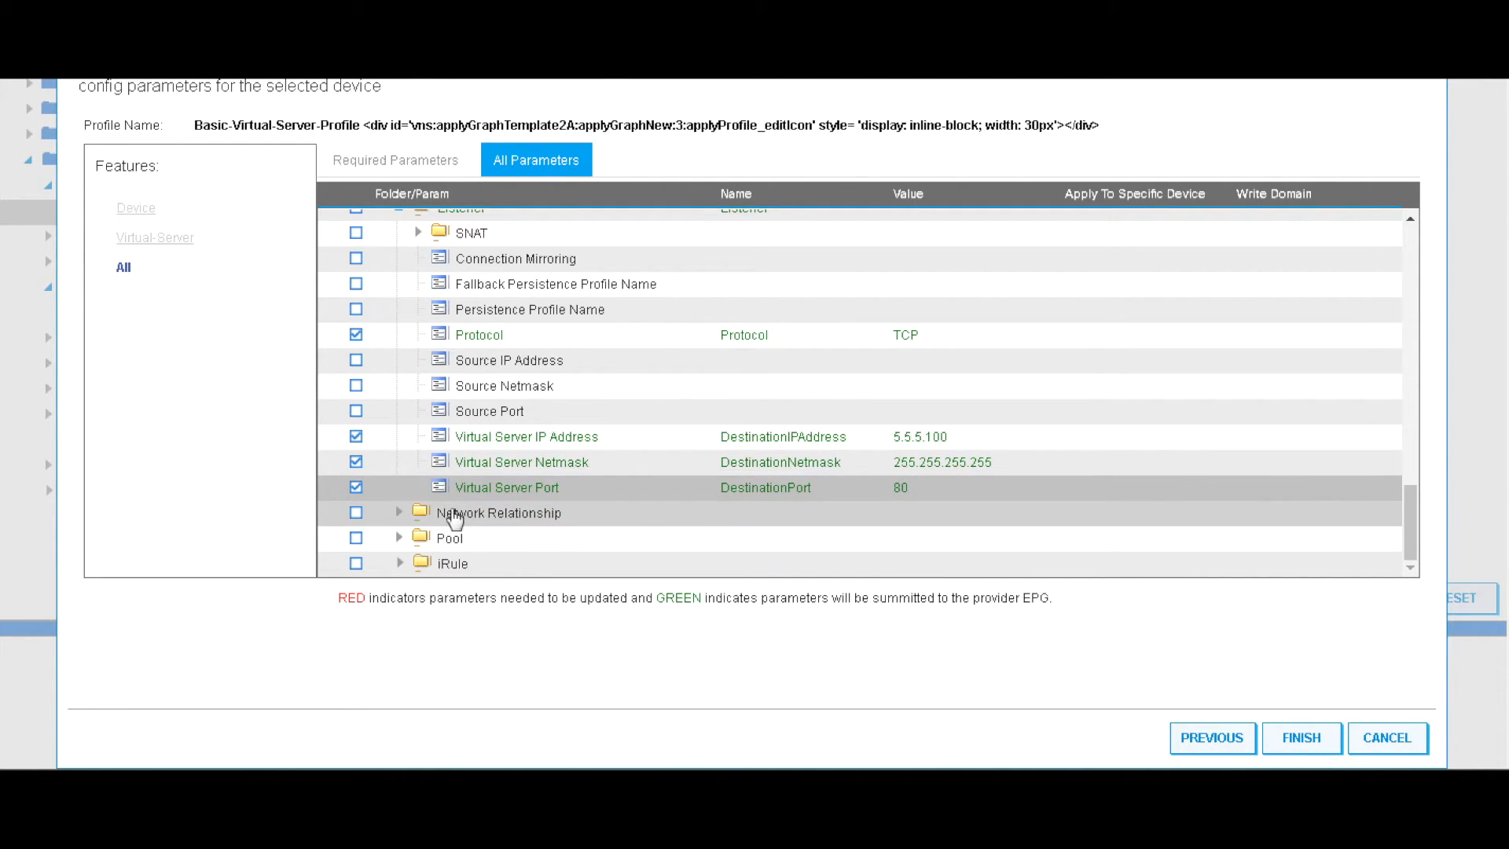
Add the Network Relationship entry and set Select Network to Network
click(398, 513)
click(468, 516)
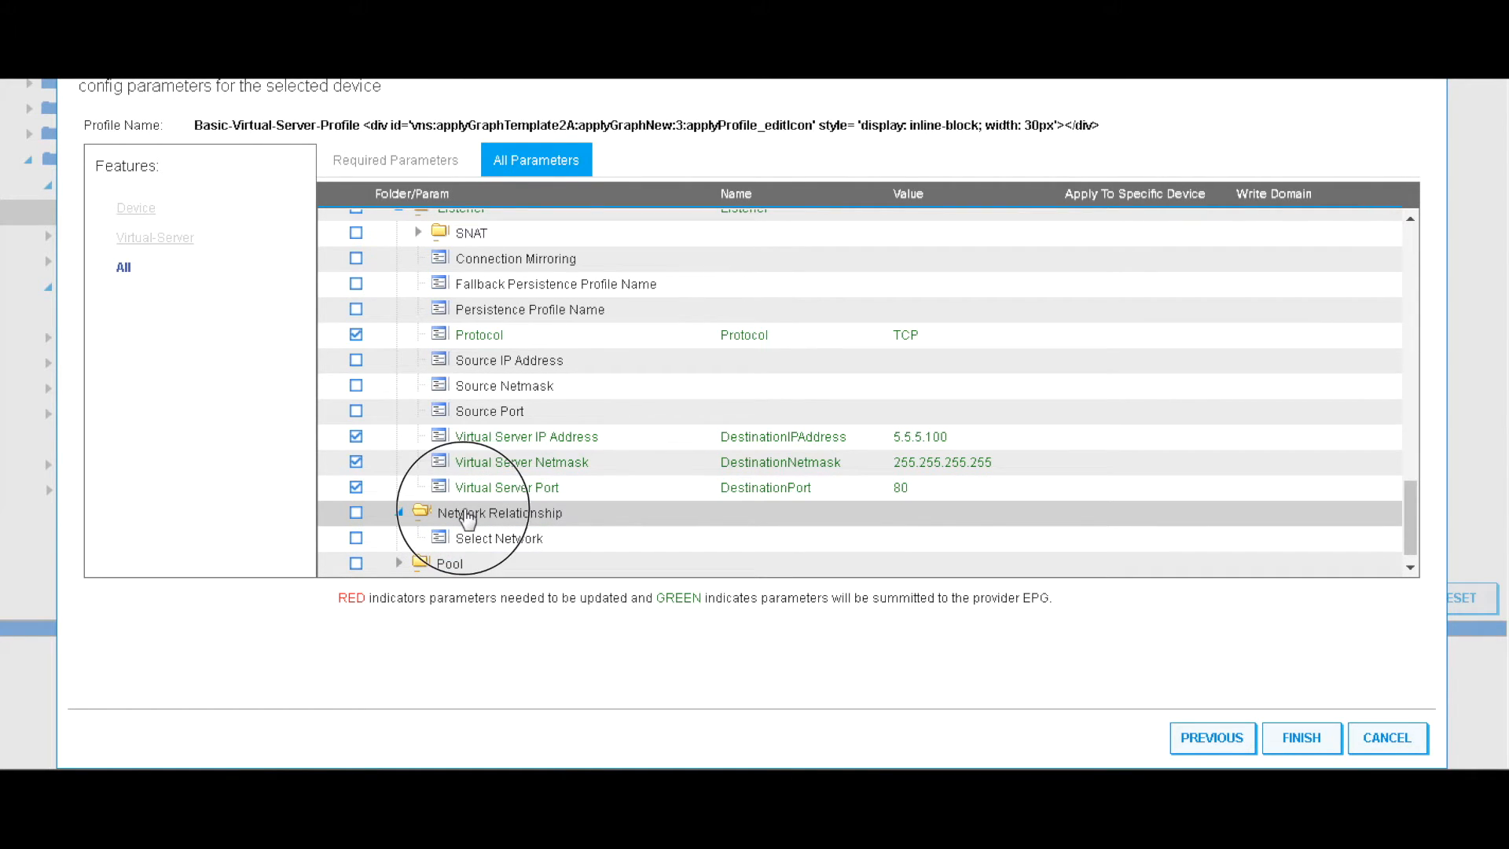
click(766, 550)
click(507, 539)
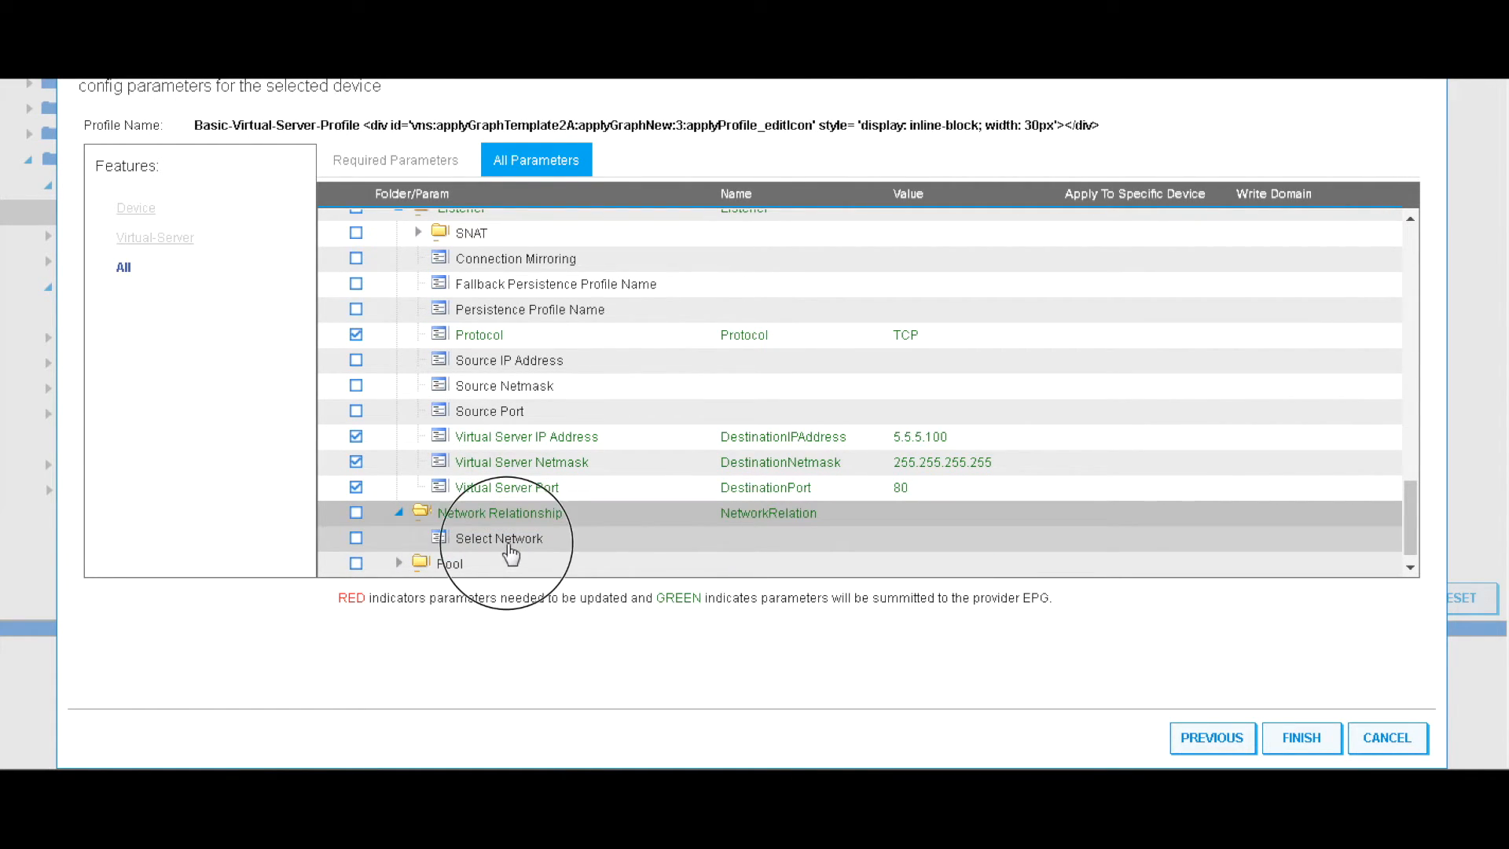
click(931, 516)
click(933, 541)
click(777, 554)
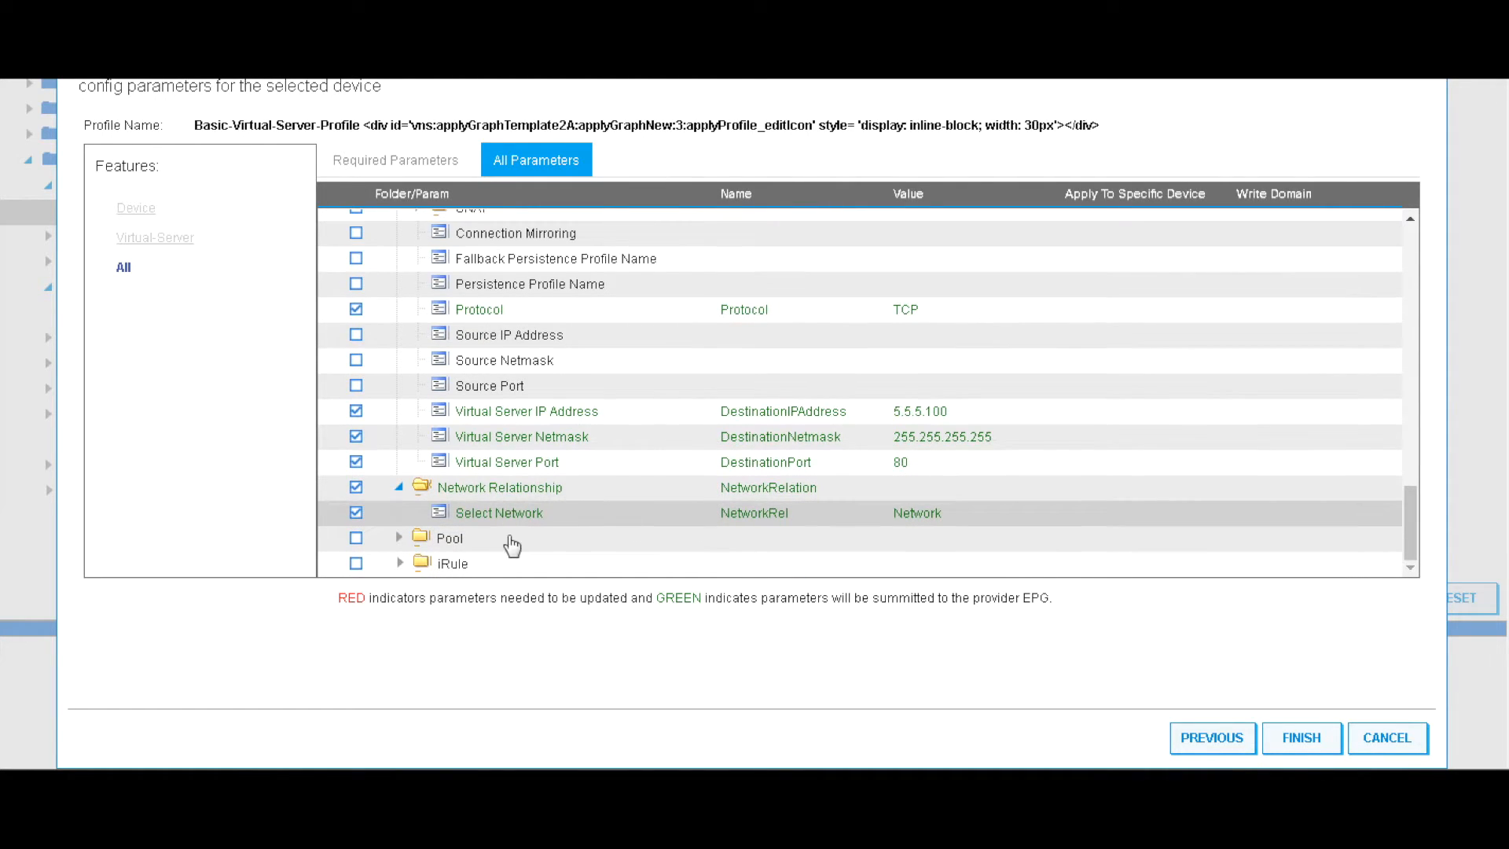
Add the Pool entry and set Select Pool to LocalTraffic/Pool
click(446, 547)
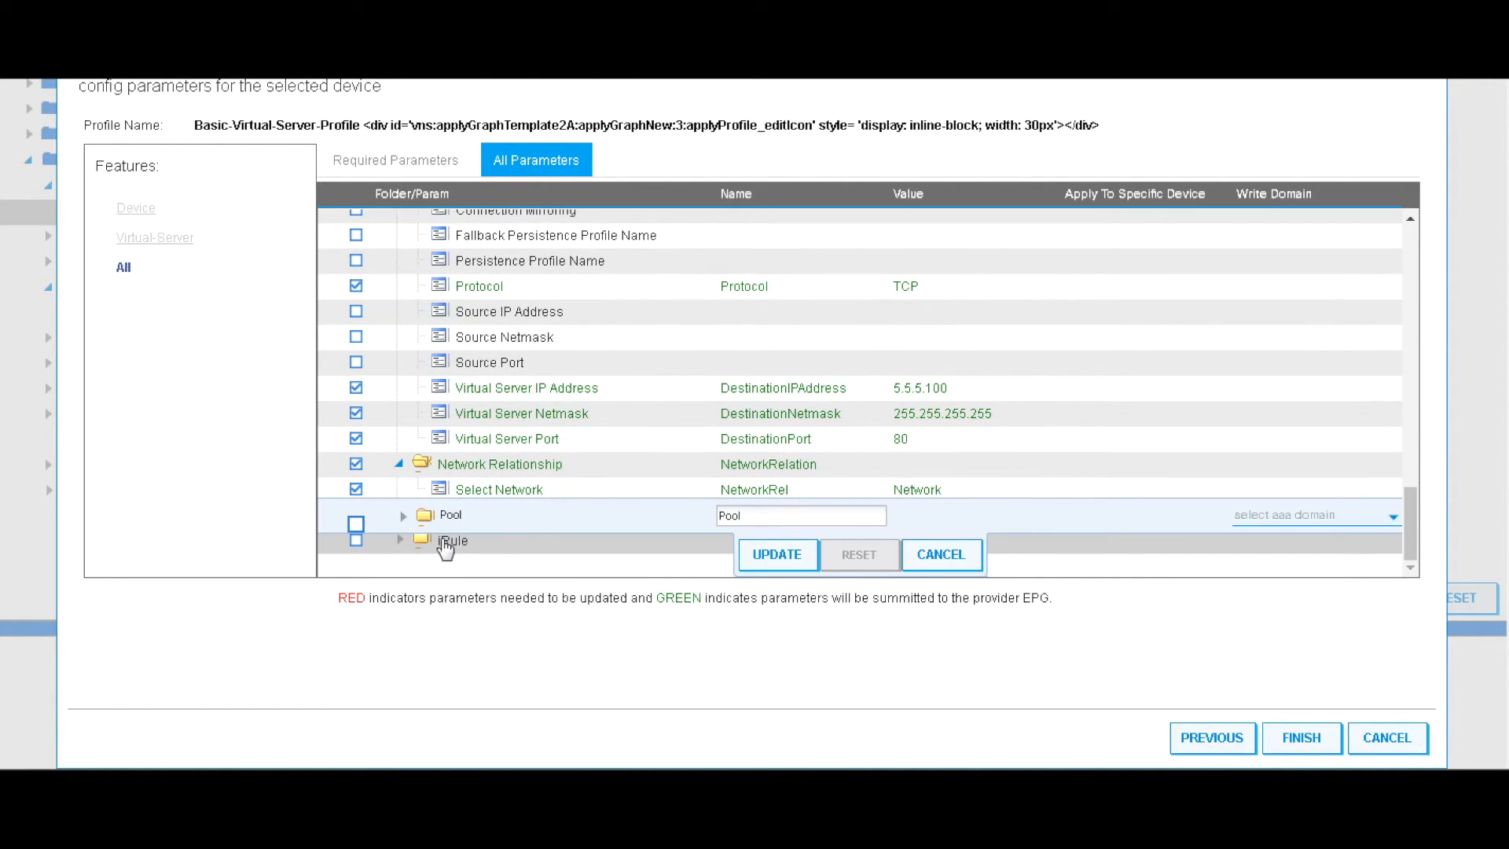
click(767, 563)
click(399, 538)
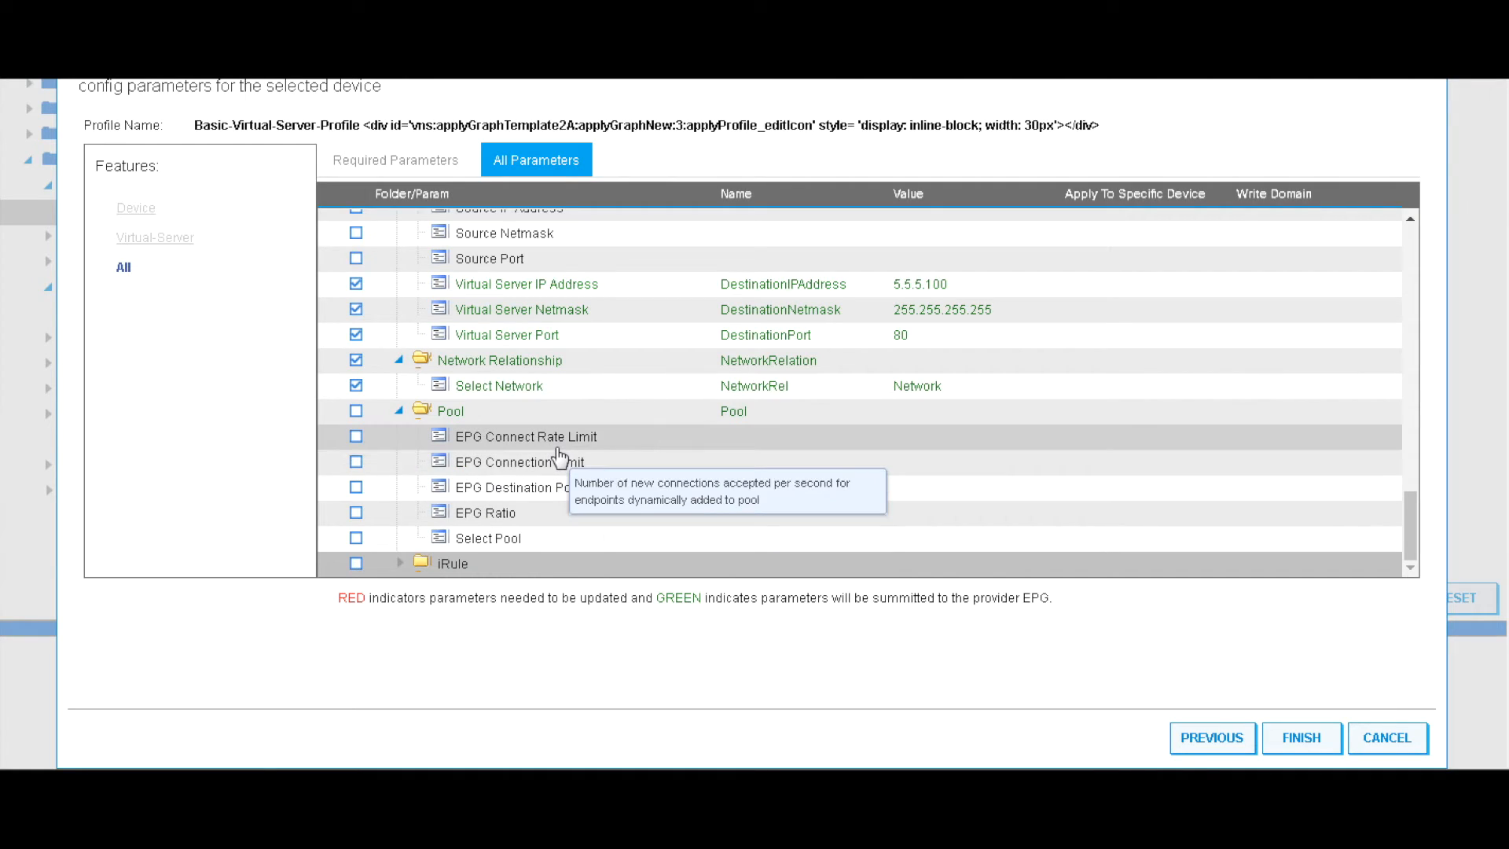
click(614, 542)
click(929, 520)
click(936, 536)
click(795, 555)
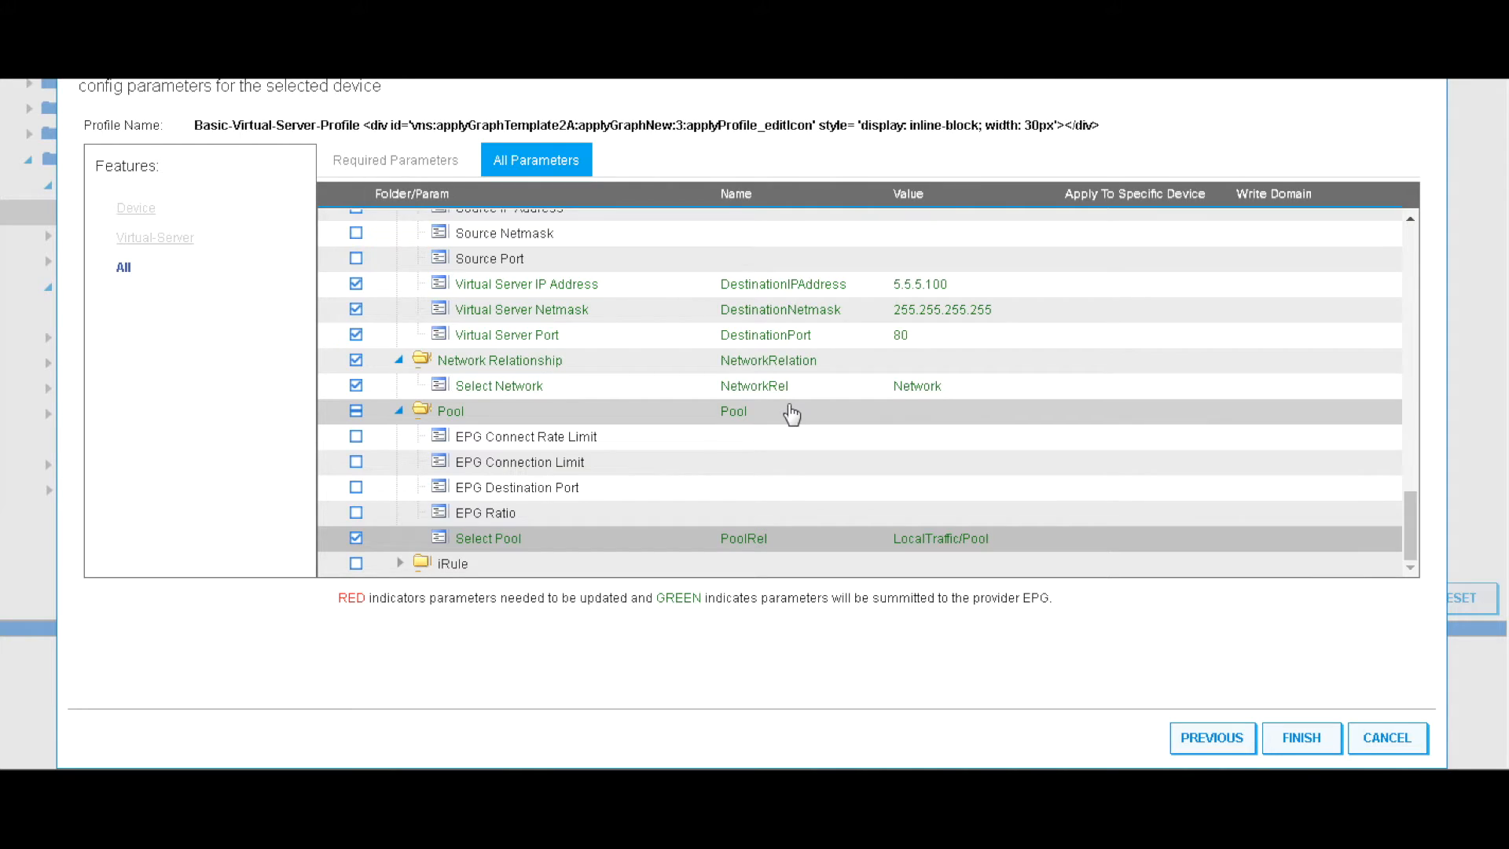
Review the All Parameters list and finish the wizard to apply the bigipf5-lb template
scroll(400, 369, up, 10)
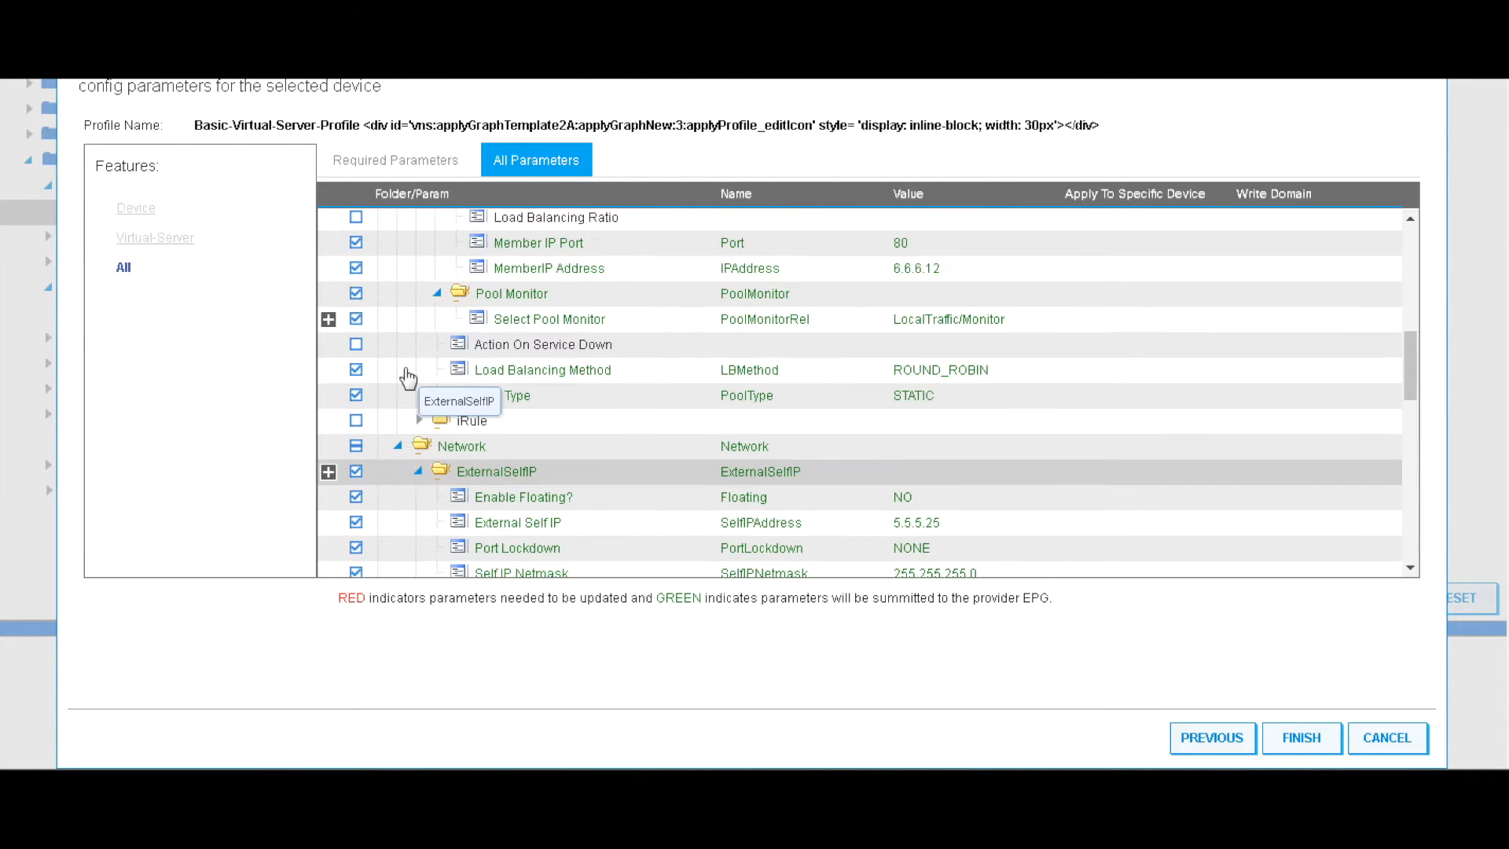
scroll(408, 379, up, 10)
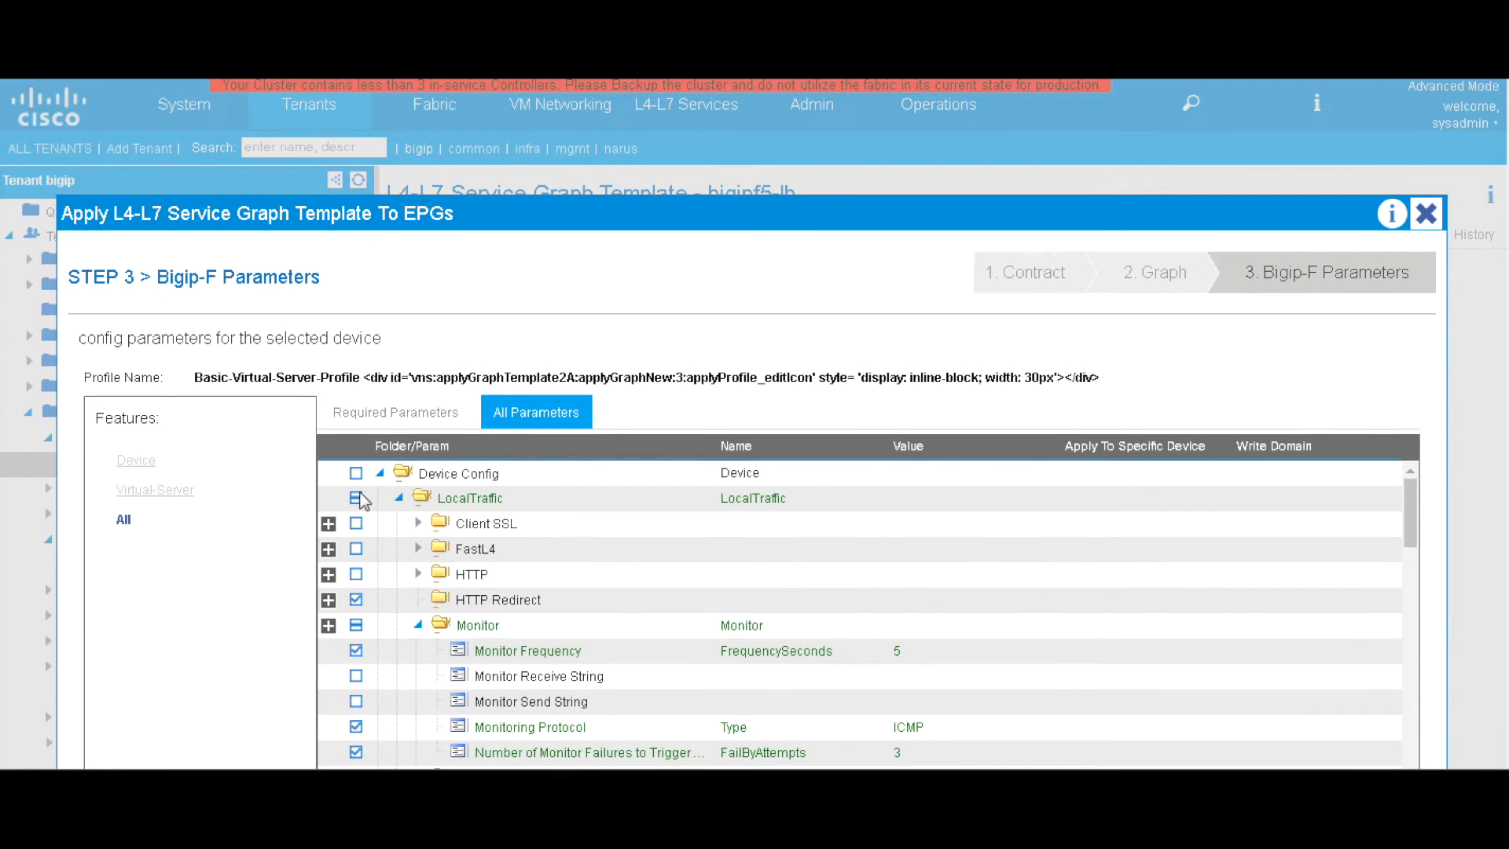
scroll(360, 249, down, 3)
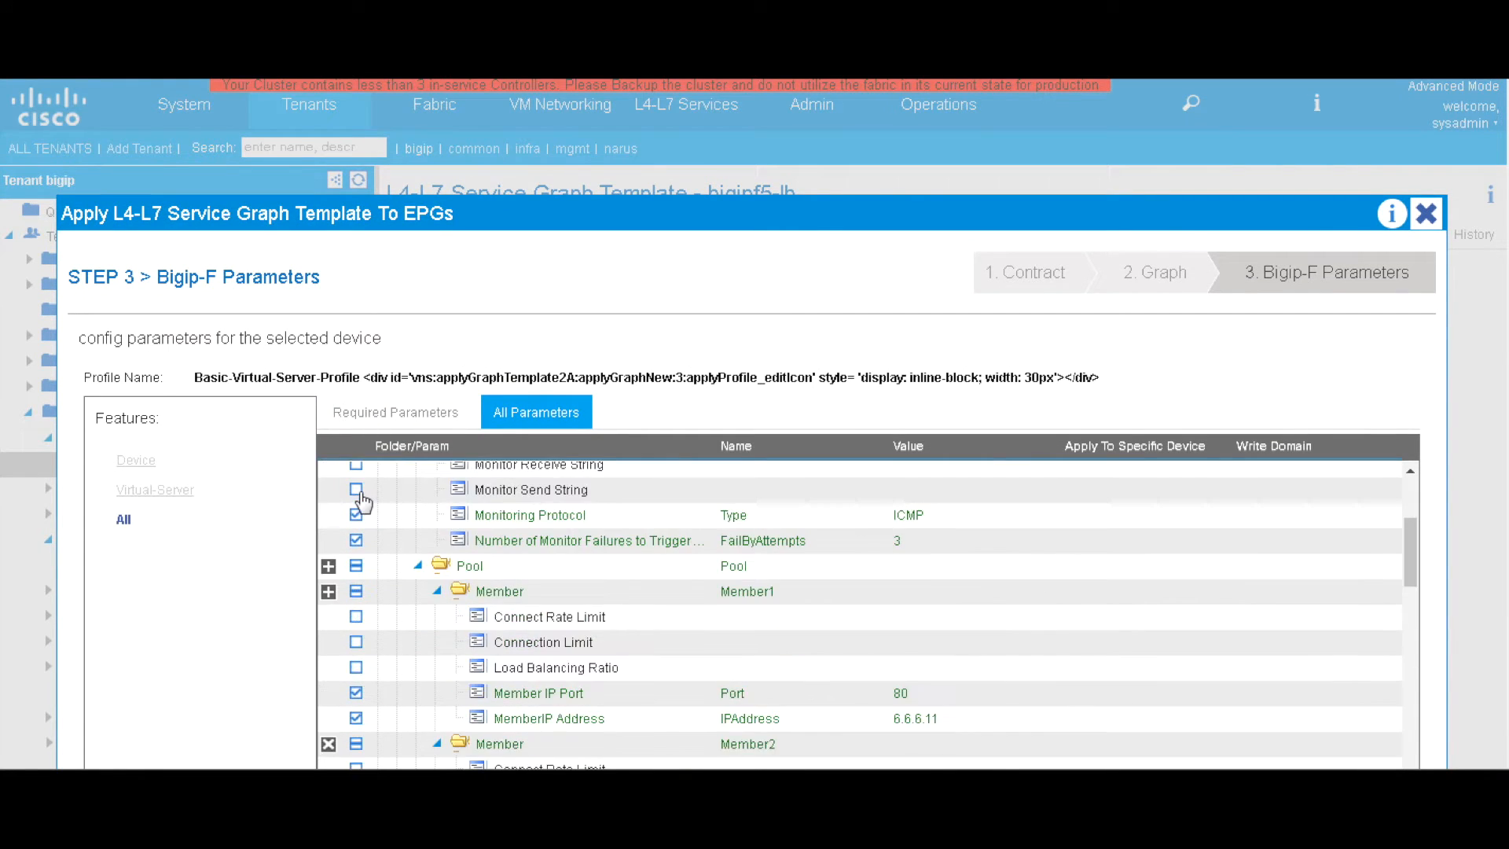
scroll(361, 501, down, 5)
scroll(966, 764, down, 10)
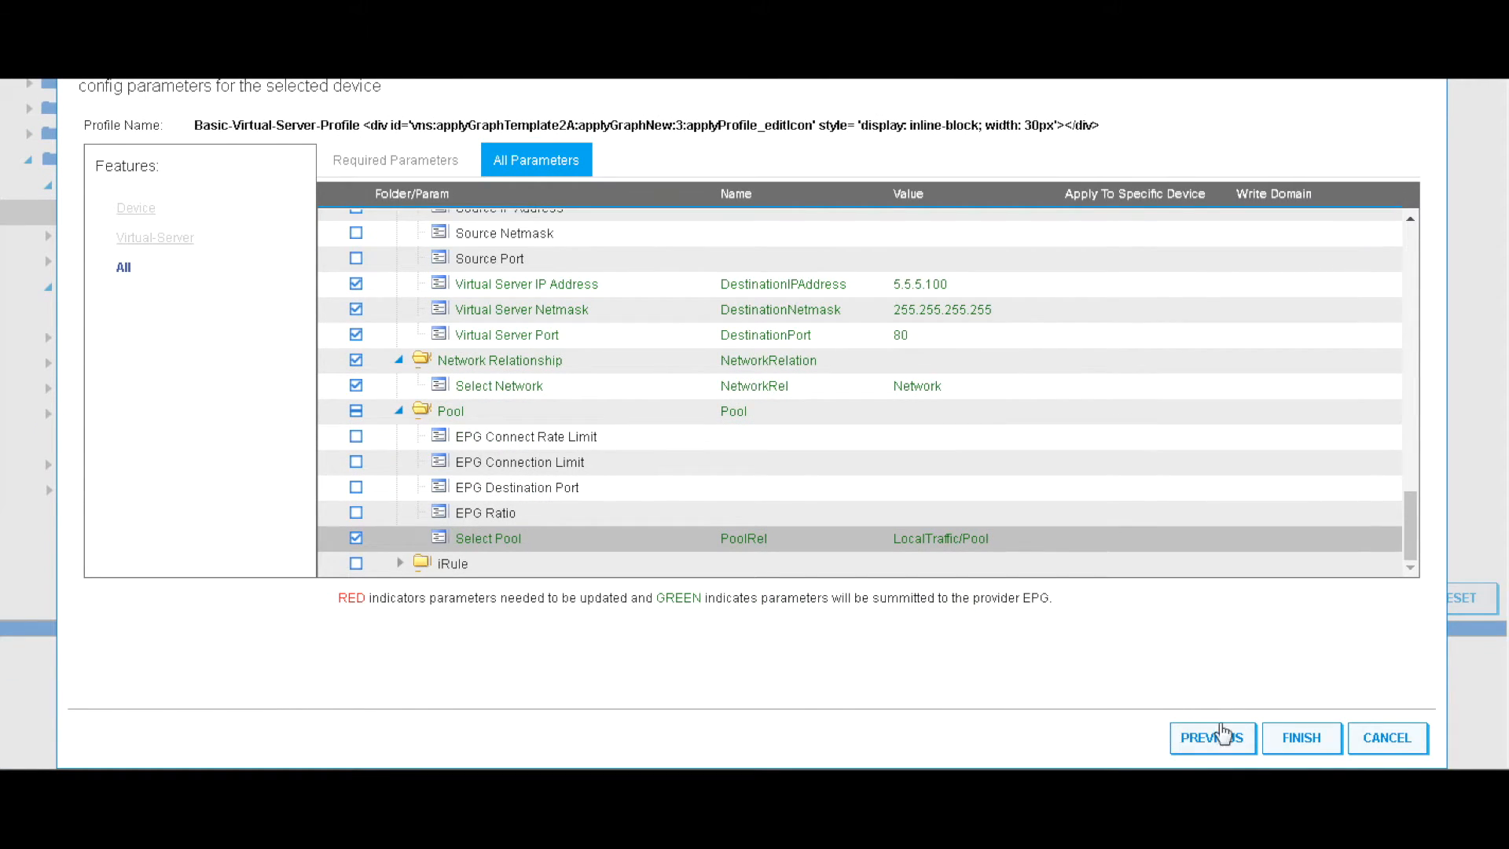
click(1301, 739)
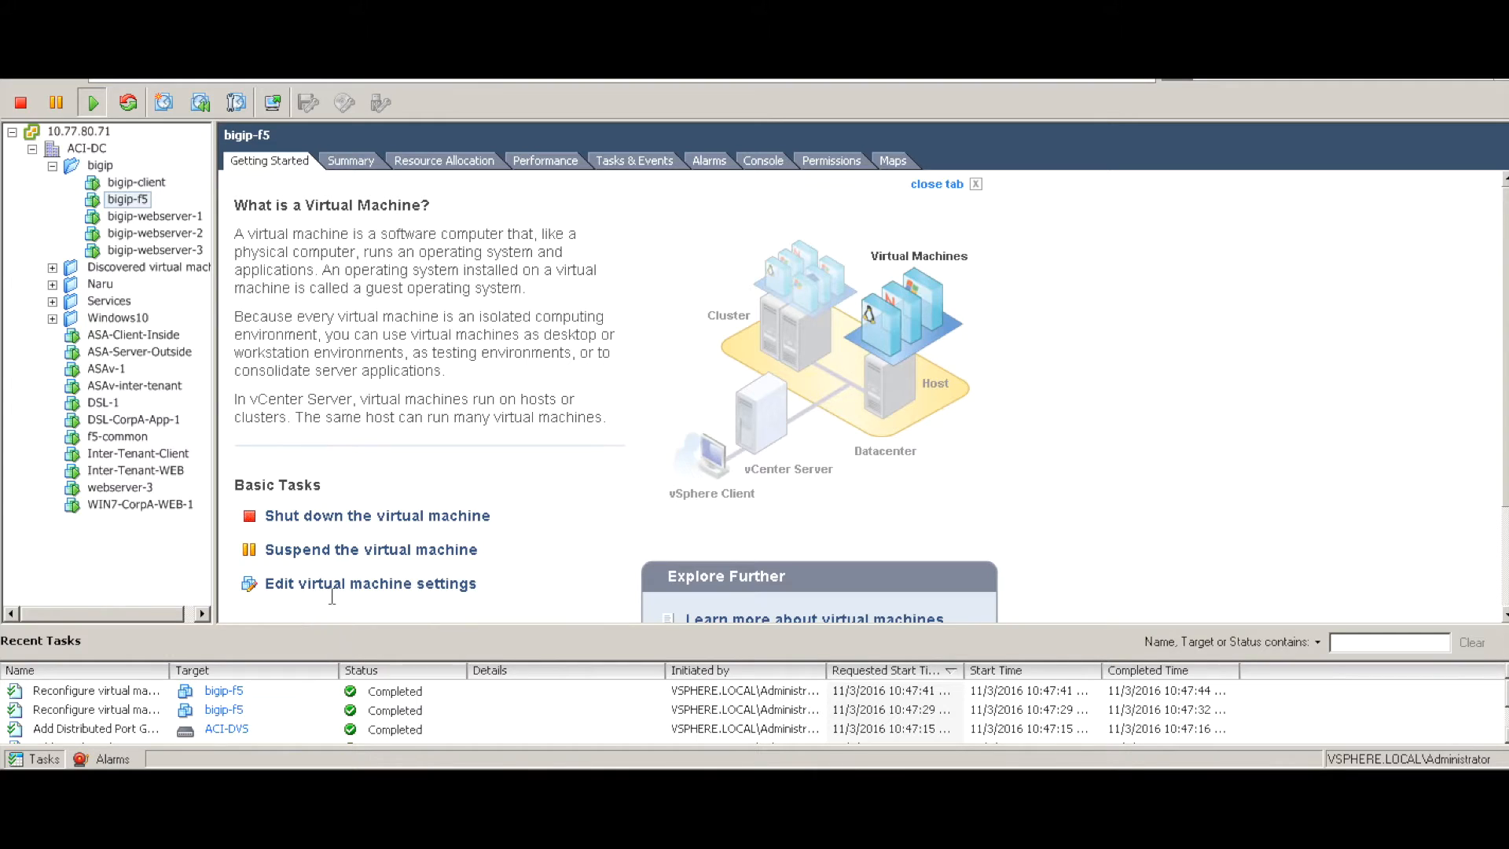
Review bigip-f5's virtual machine settings and confirm them with OK
click(370, 584)
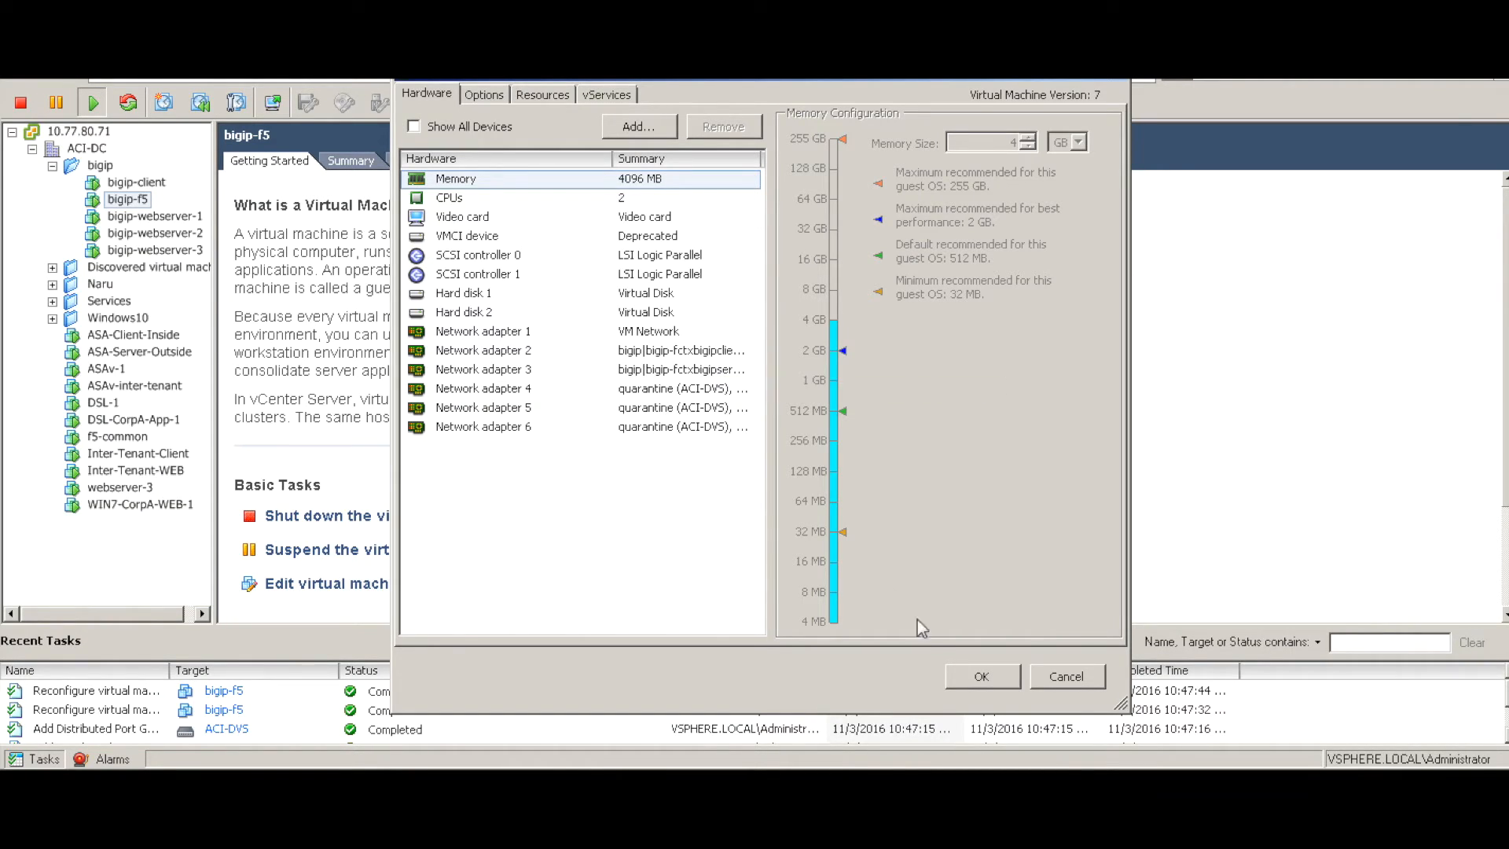
click(971, 678)
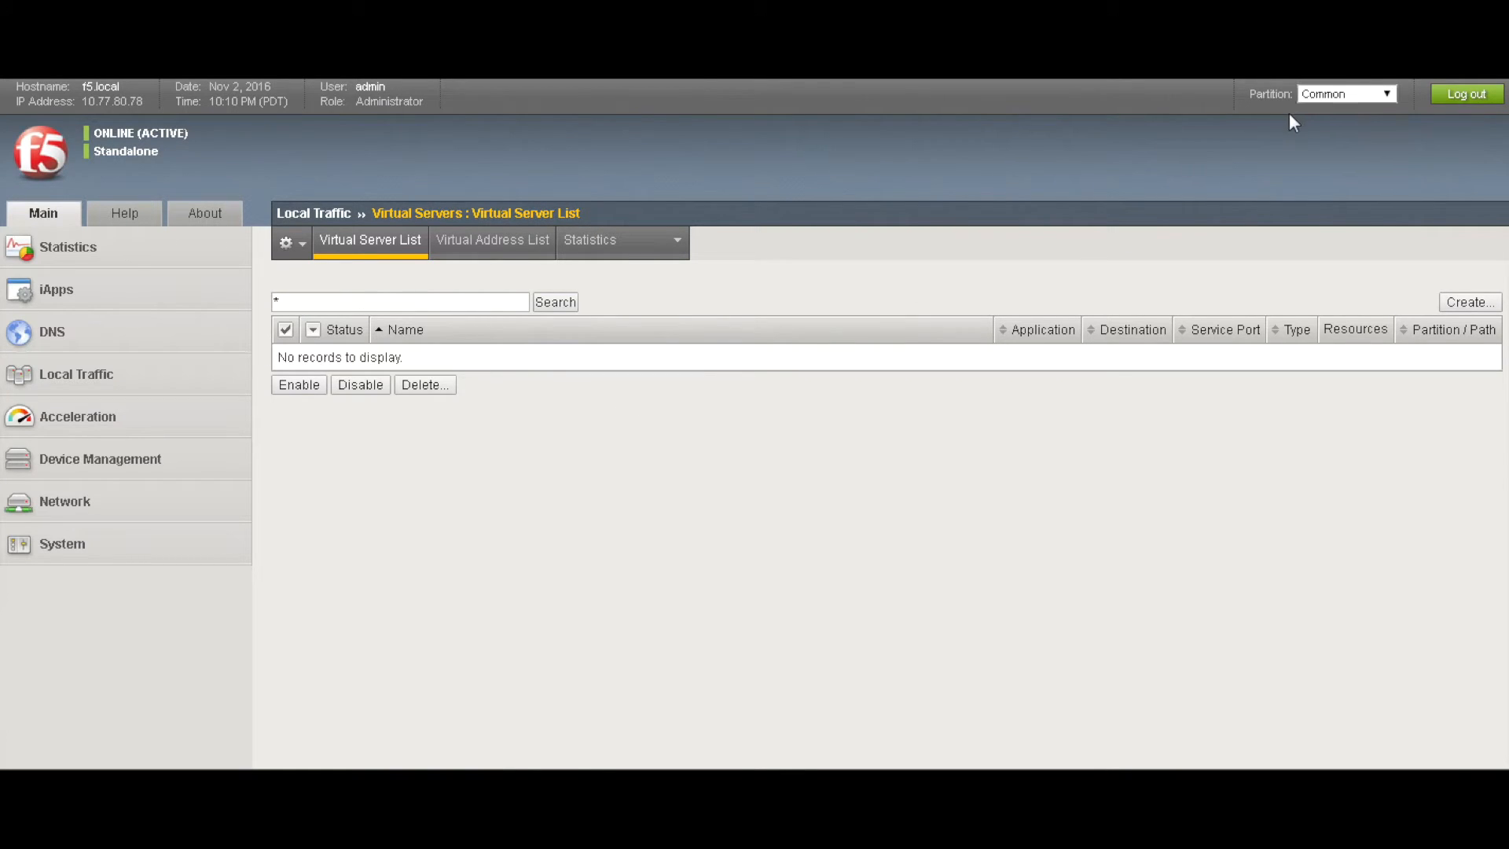
Switch the partition to apic_5794 to reveal virtual server apic_5794_27851_N1 at 5.5.5.100:80
click(1327, 96)
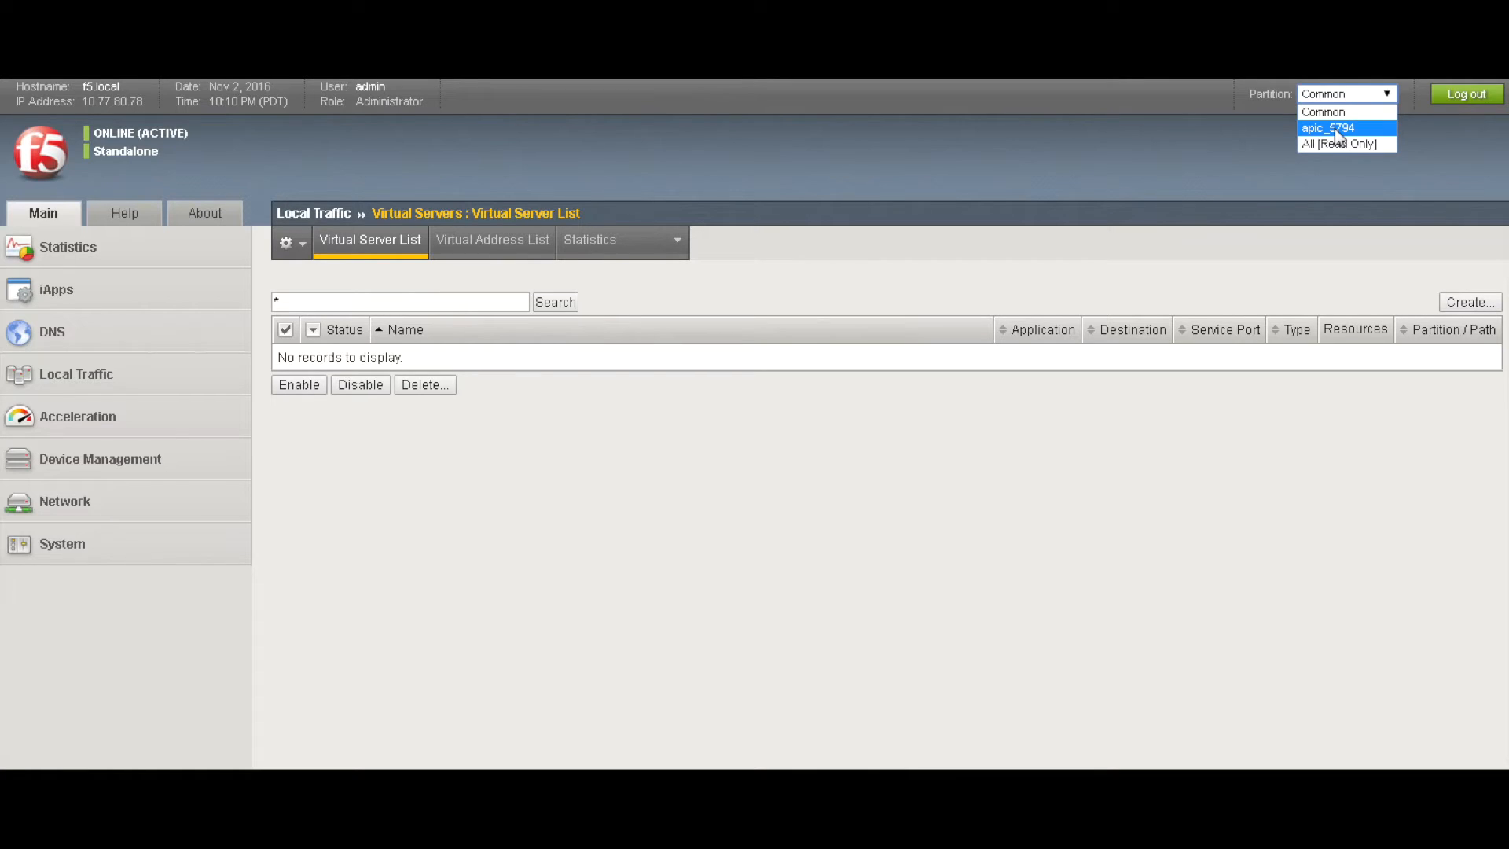
click(1335, 129)
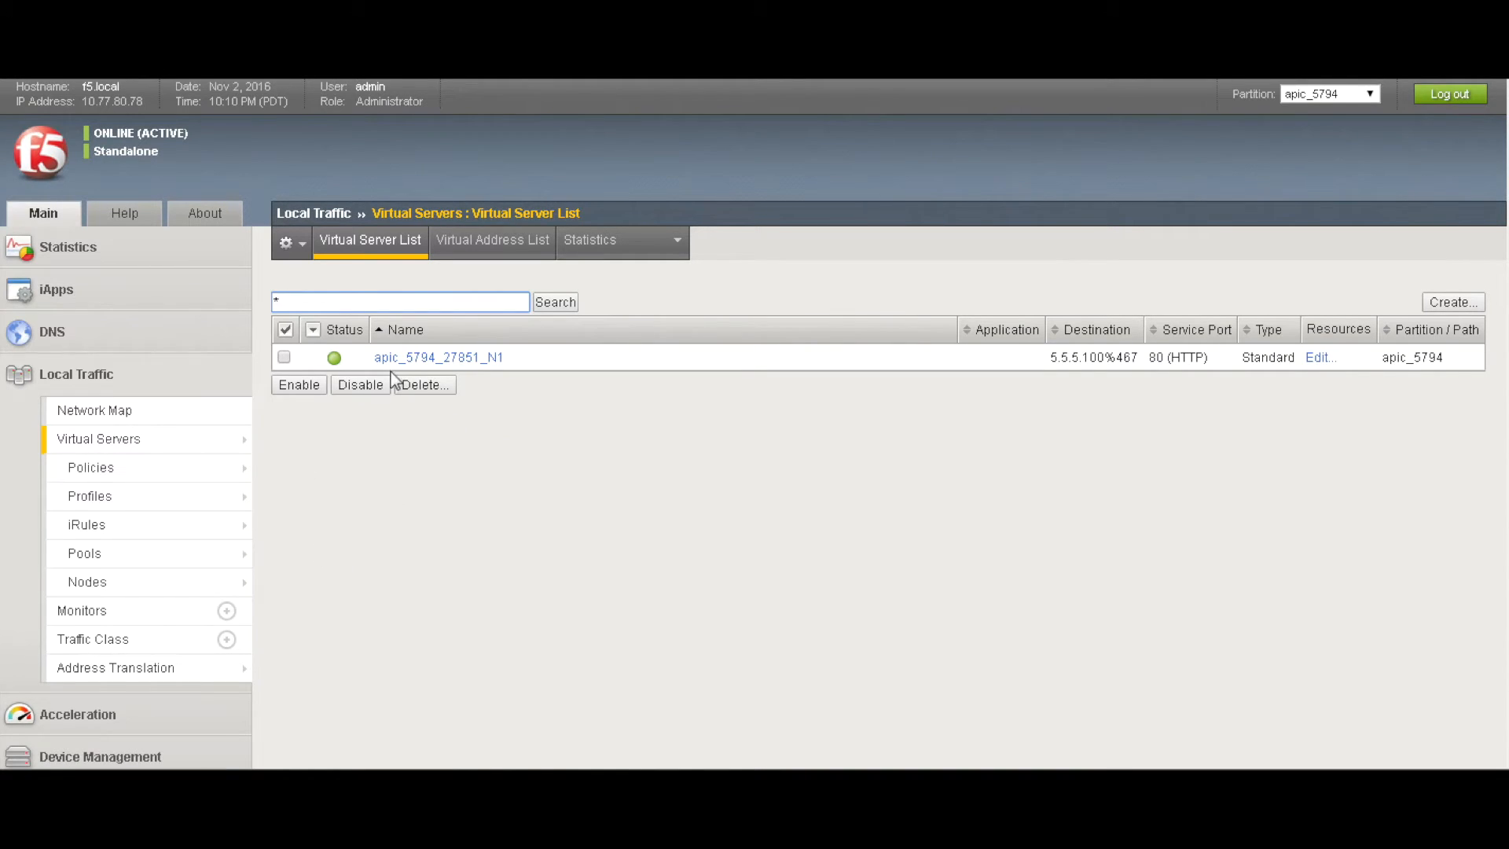
Browse the pools, nodes and virtual addresses, then open virtual server apic_5794_27851_N1
mouse_move(194, 565)
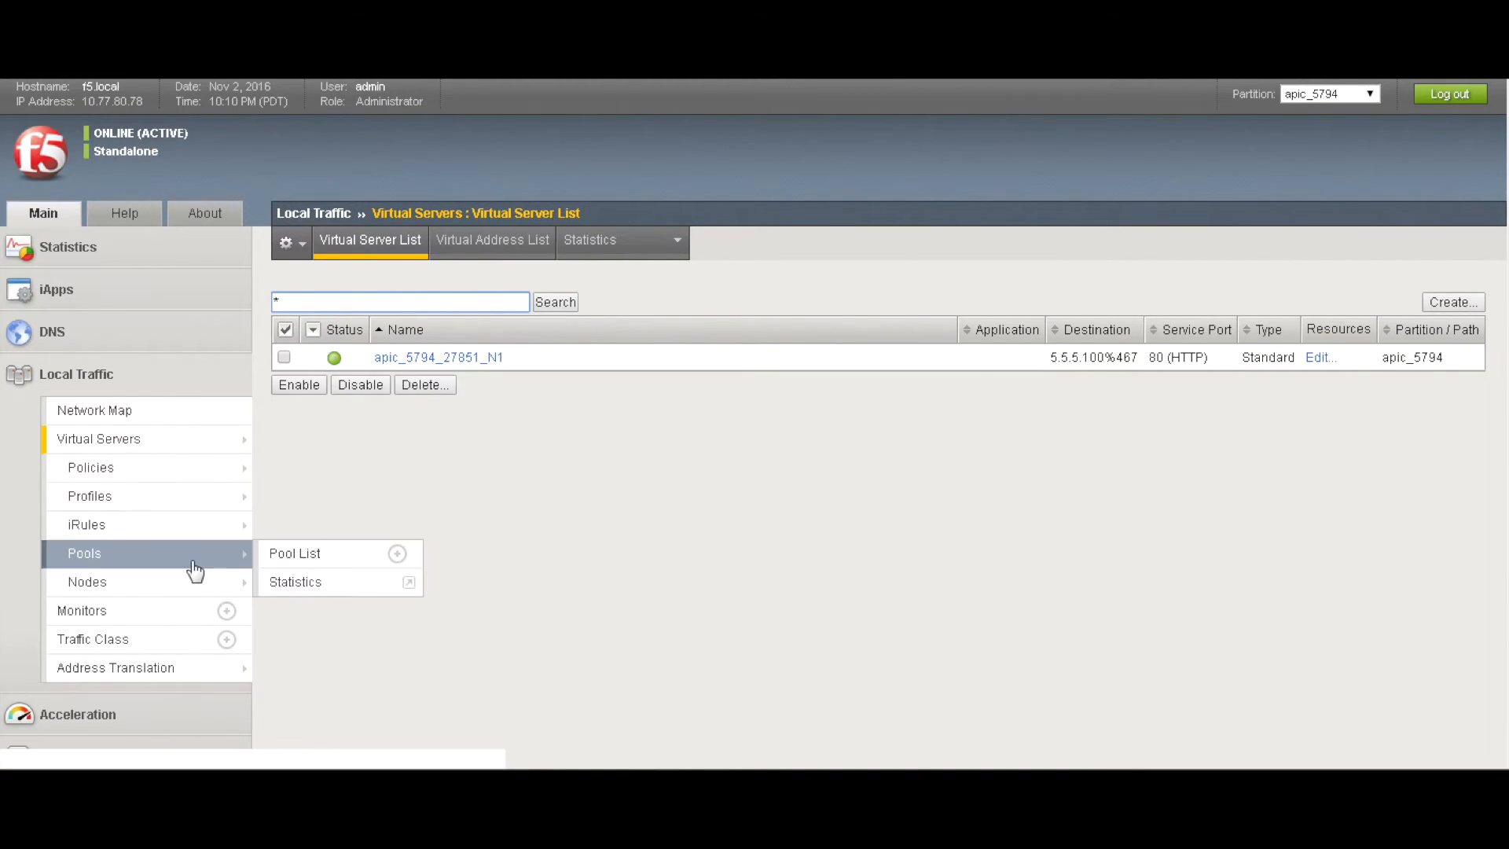
click(209, 563)
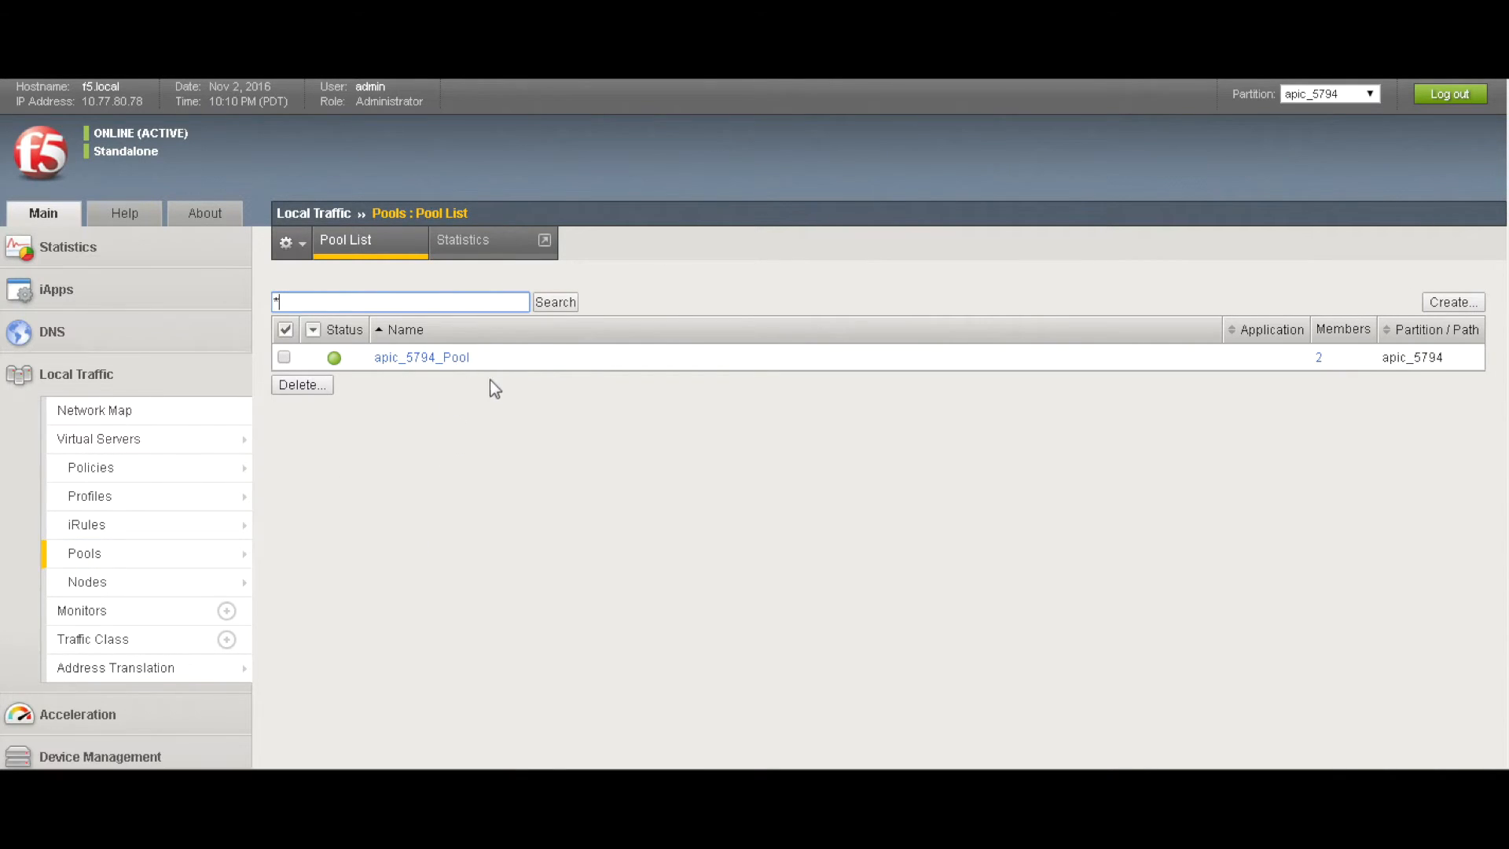
mouse_move(220, 579)
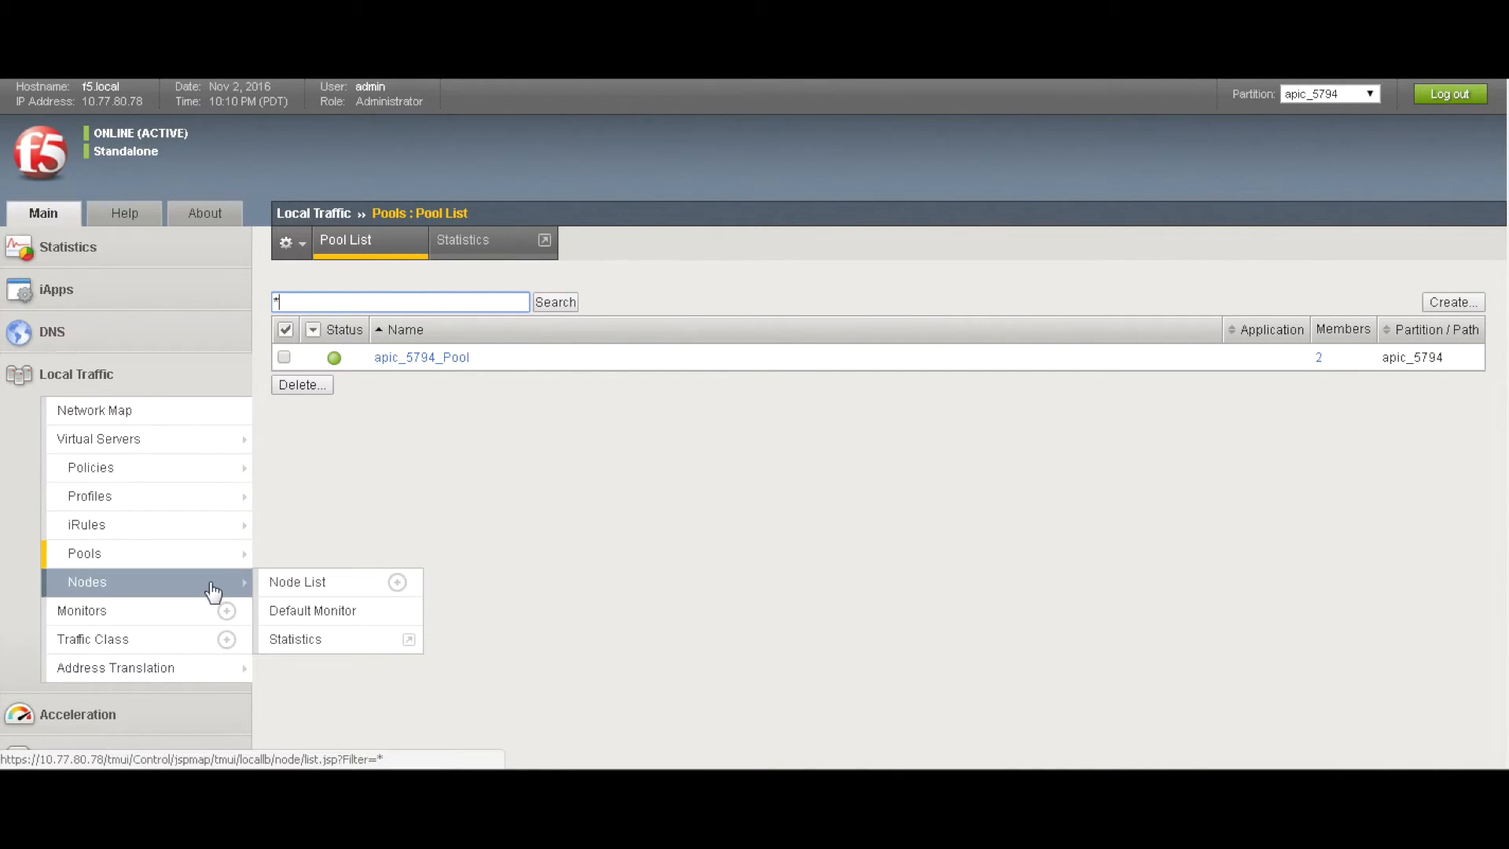
click(221, 583)
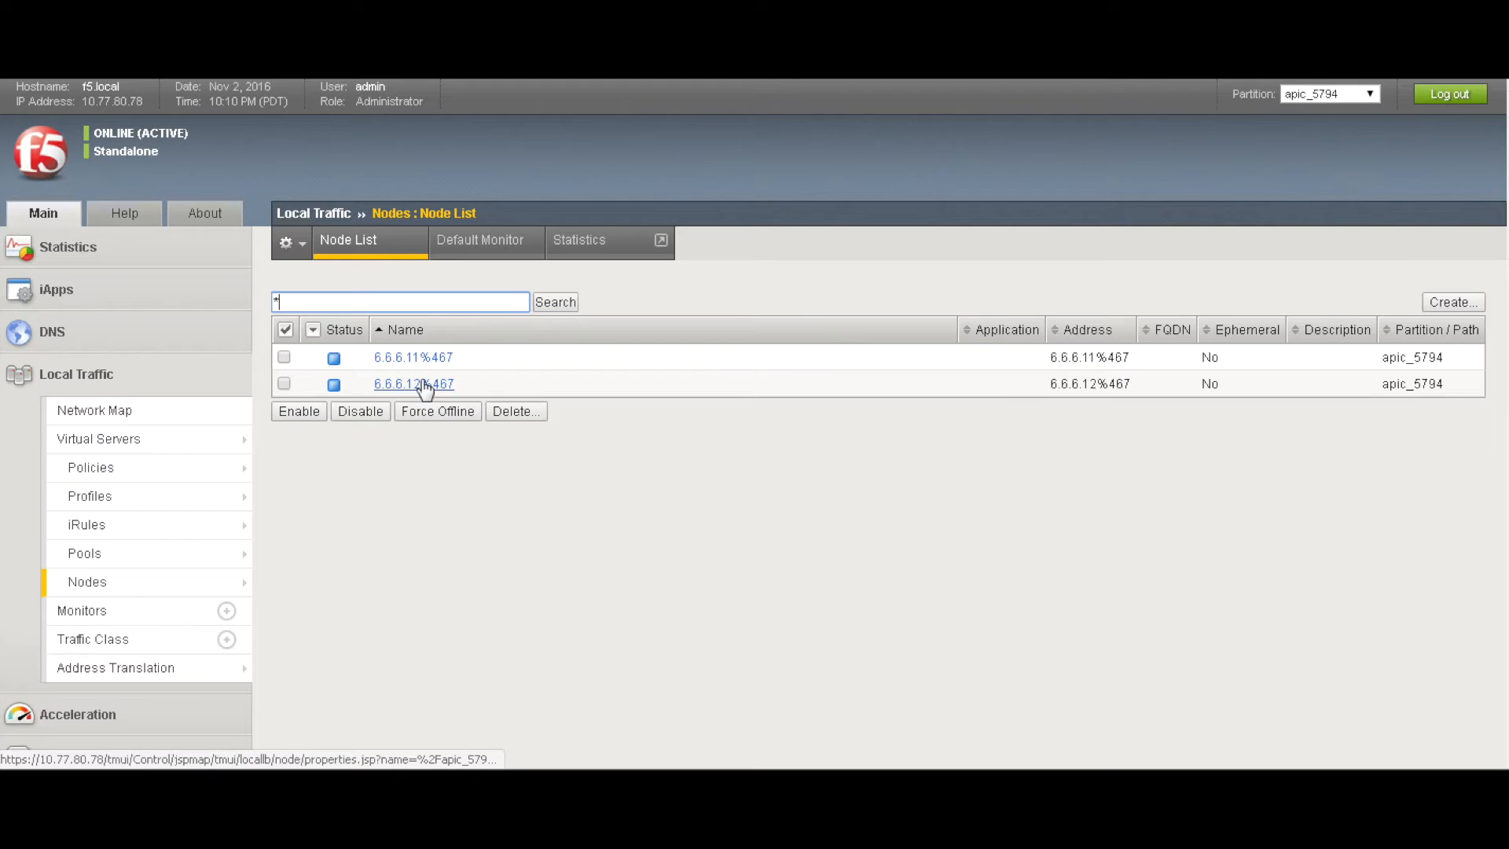
mouse_move(169, 555)
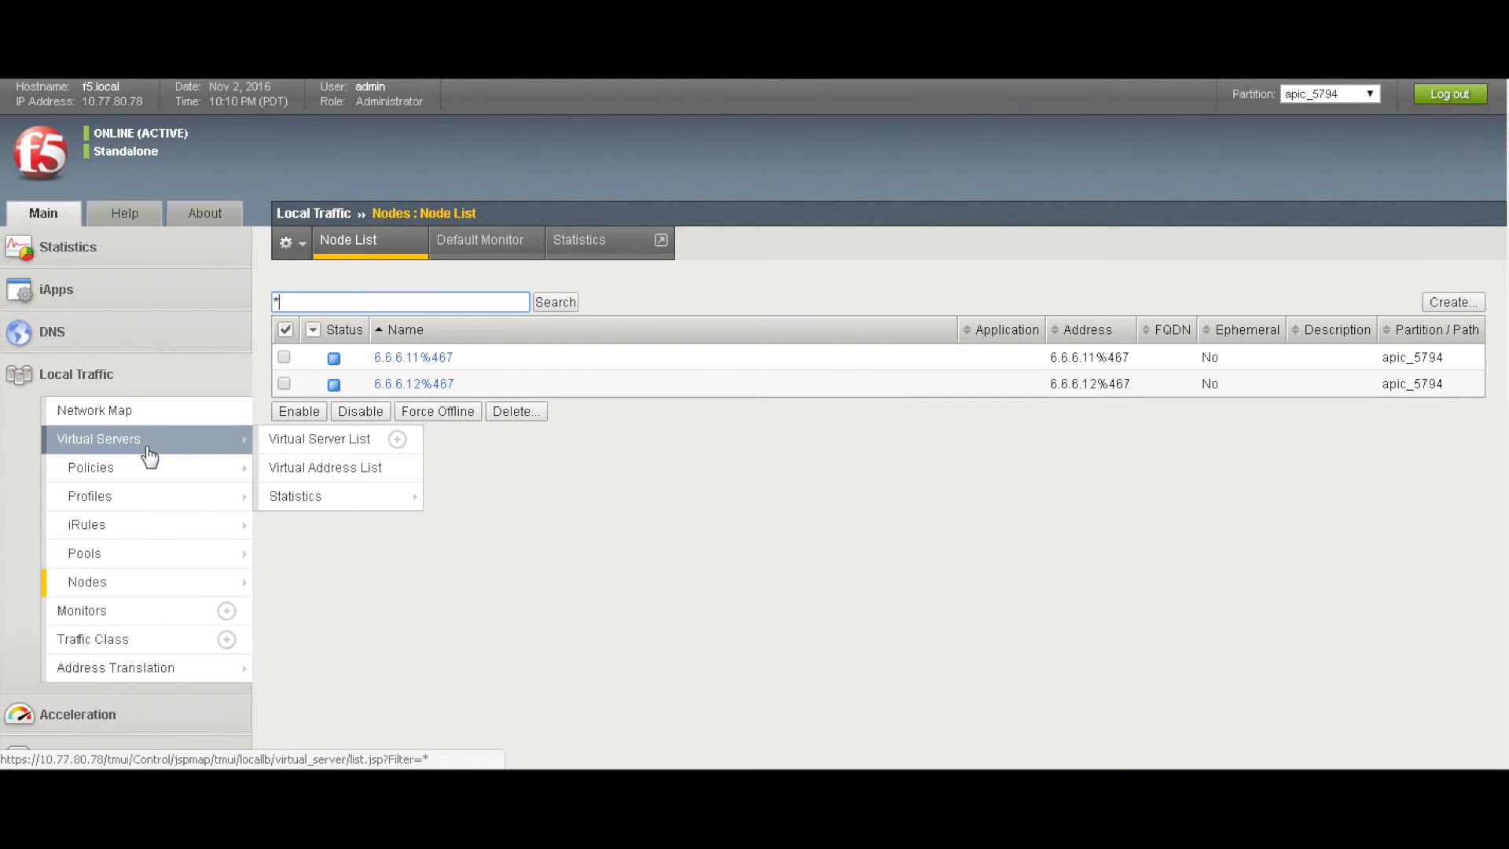
click(307, 451)
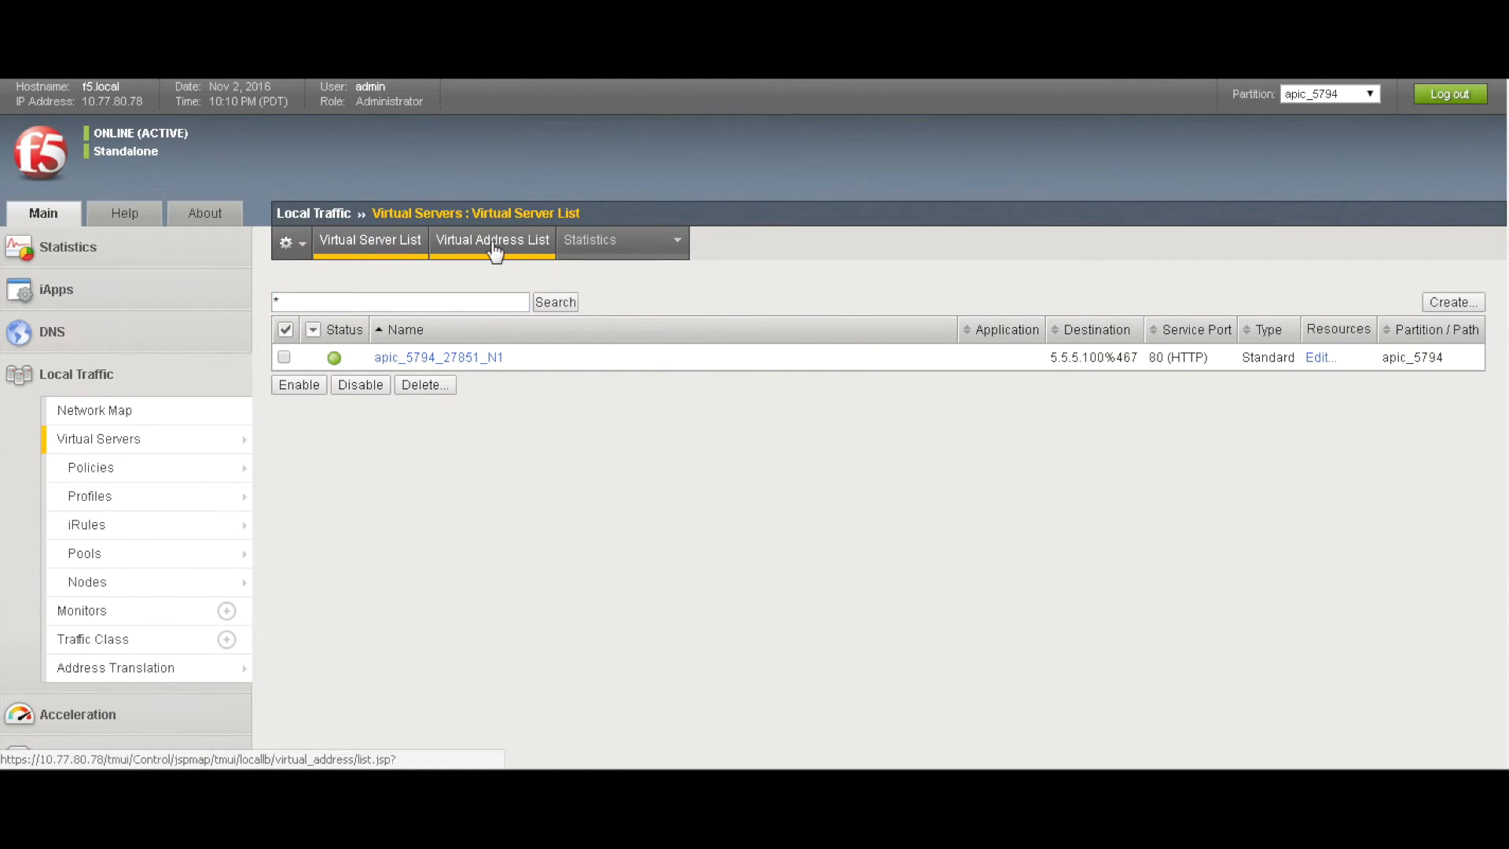
click(493, 248)
click(363, 250)
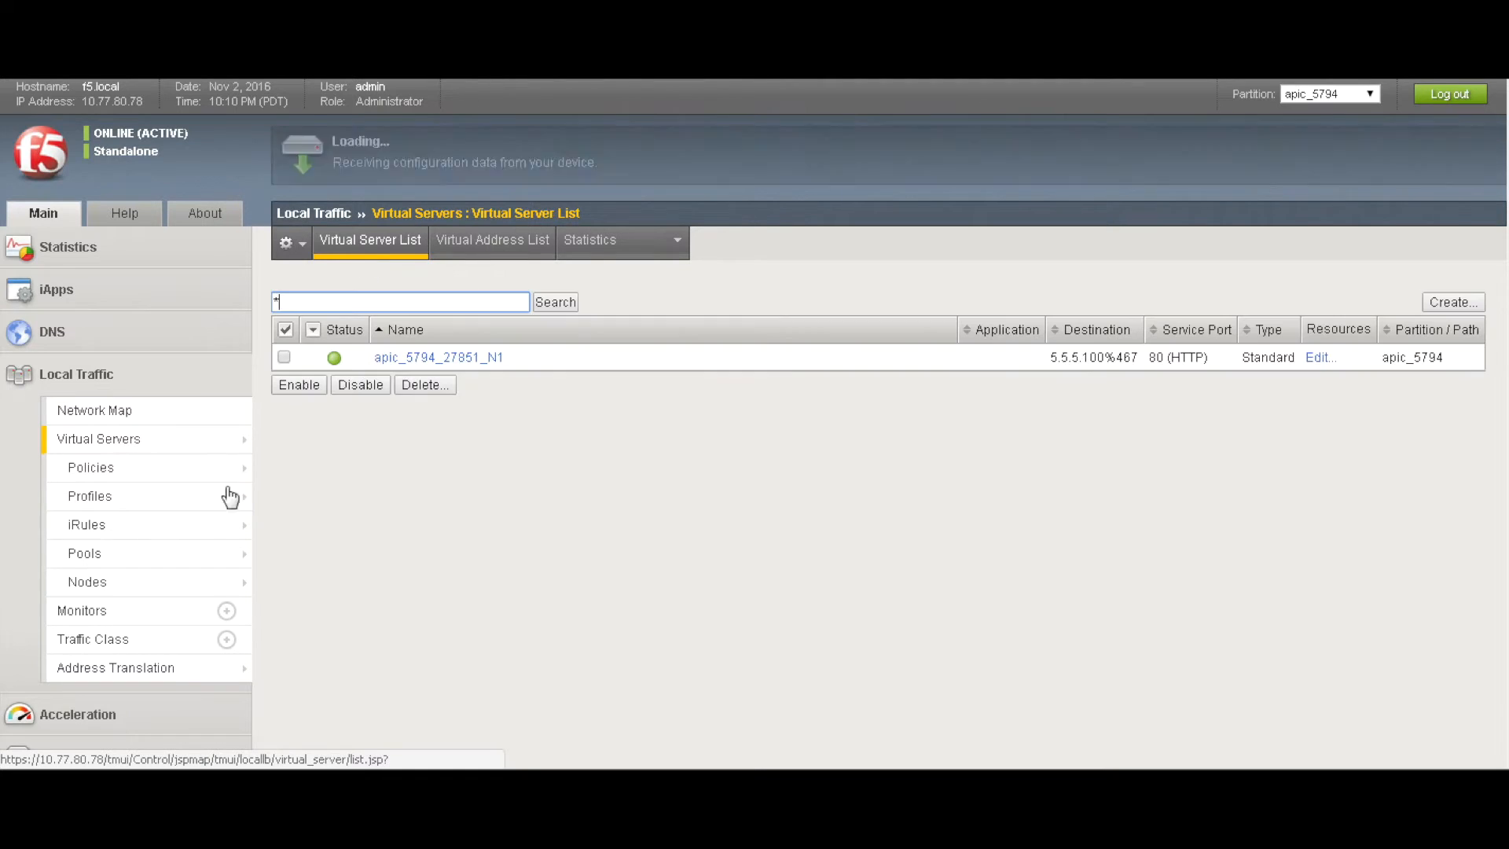
click(428, 359)
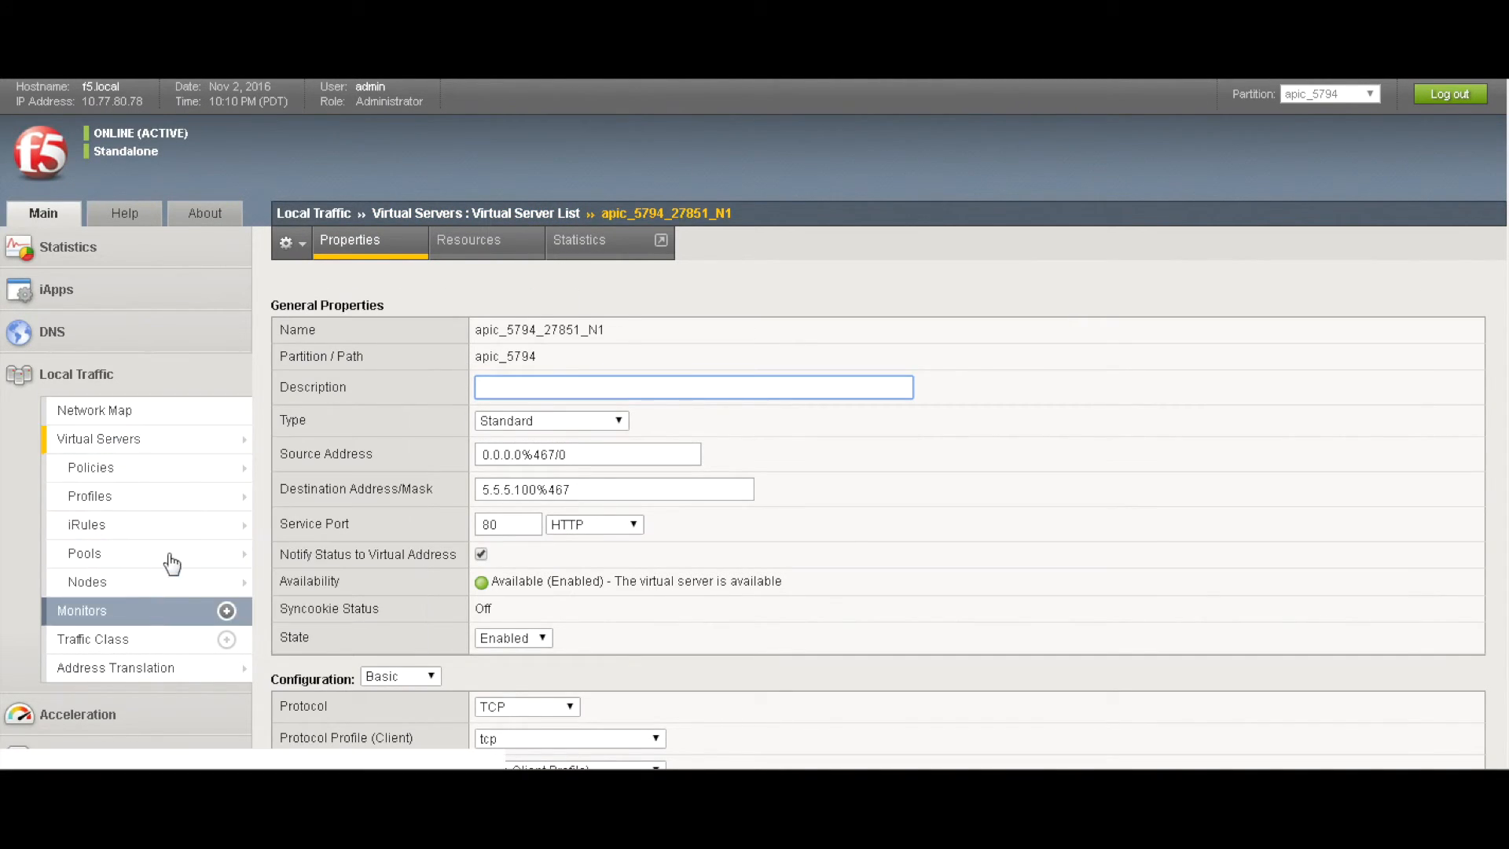
Open apic_5794_Pool's members, showing 6.6.6.11 and 6.6.6.12
mouse_move(180, 553)
click(298, 553)
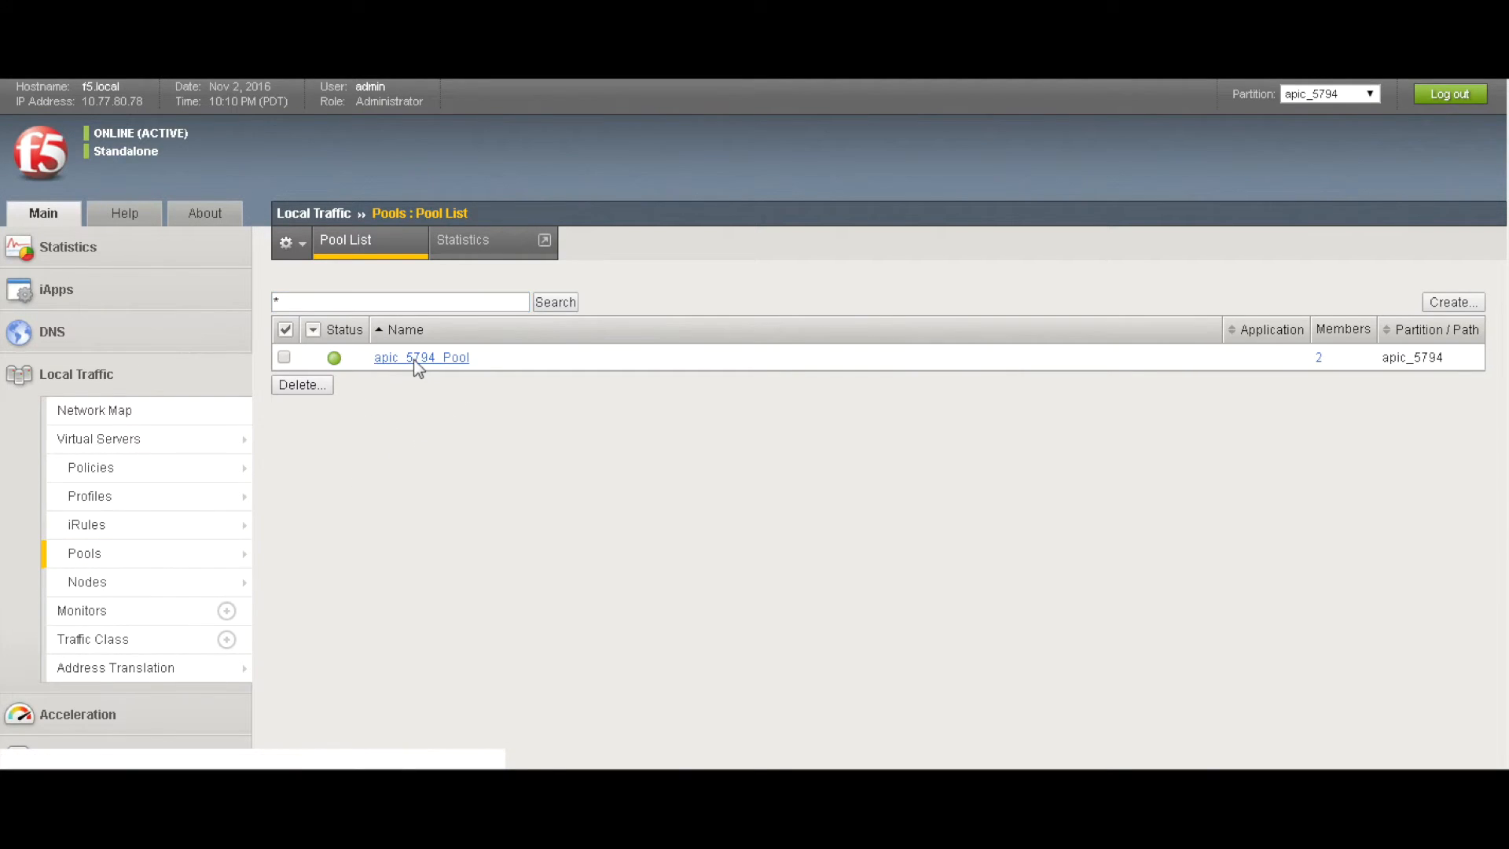
click(415, 358)
click(486, 250)
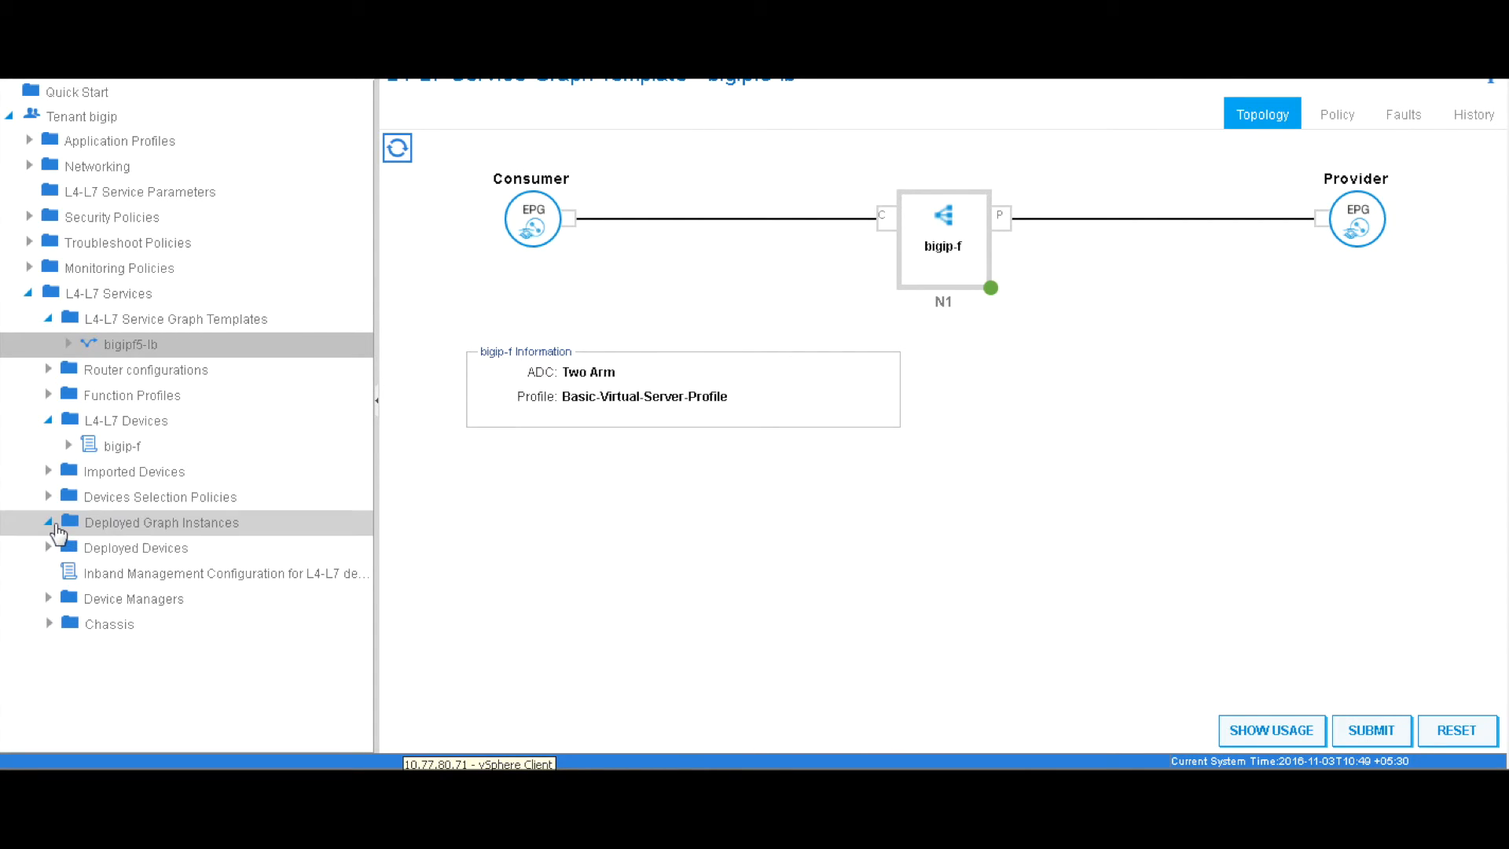
Inspect the deployed graph instance's Function Node N1 and the bigipf5-lb template topology
click(49, 522)
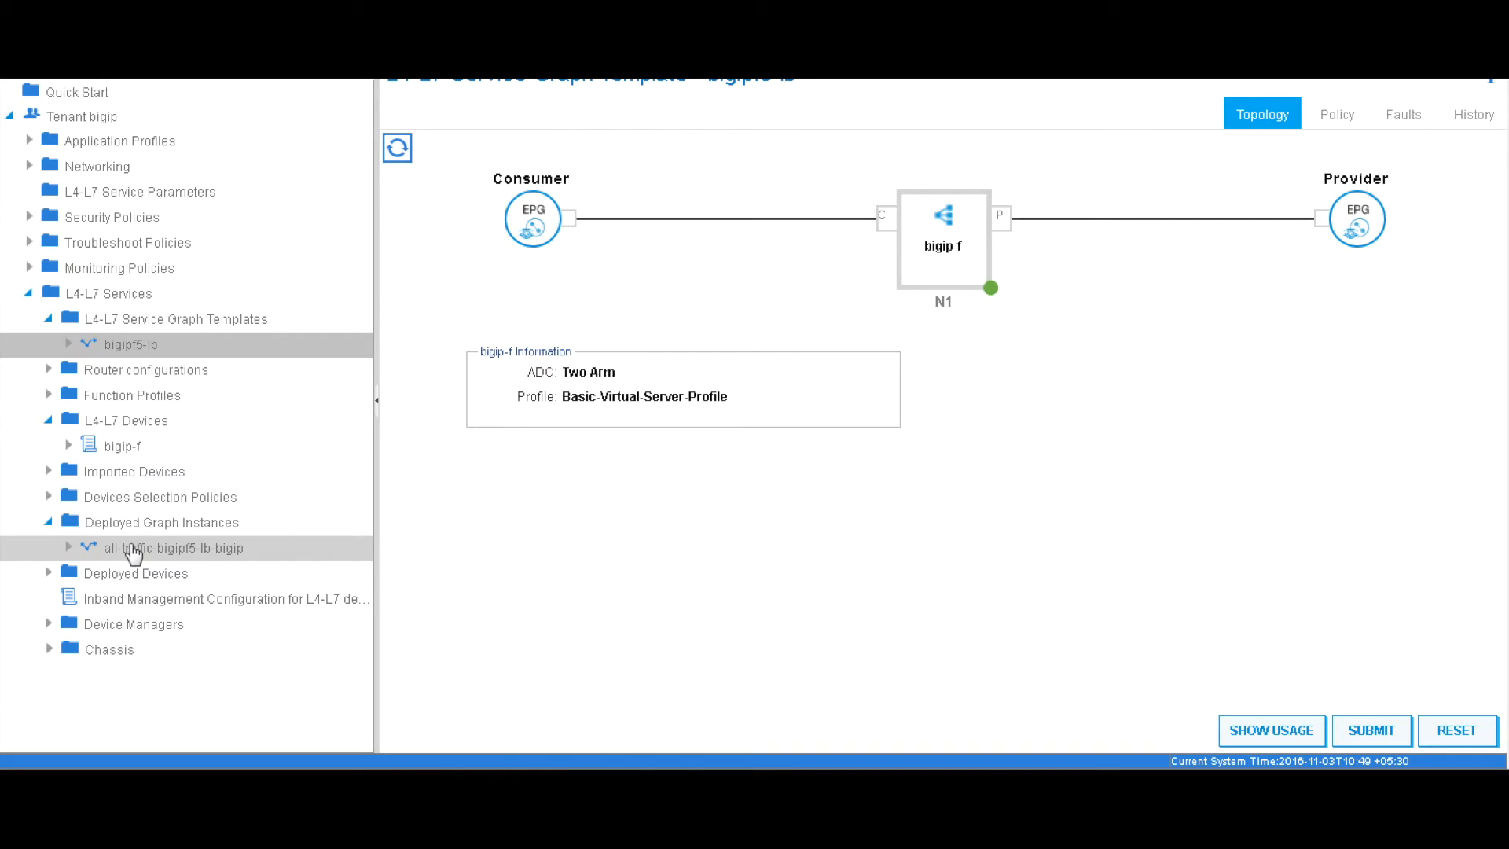
click(132, 551)
click(67, 548)
click(153, 573)
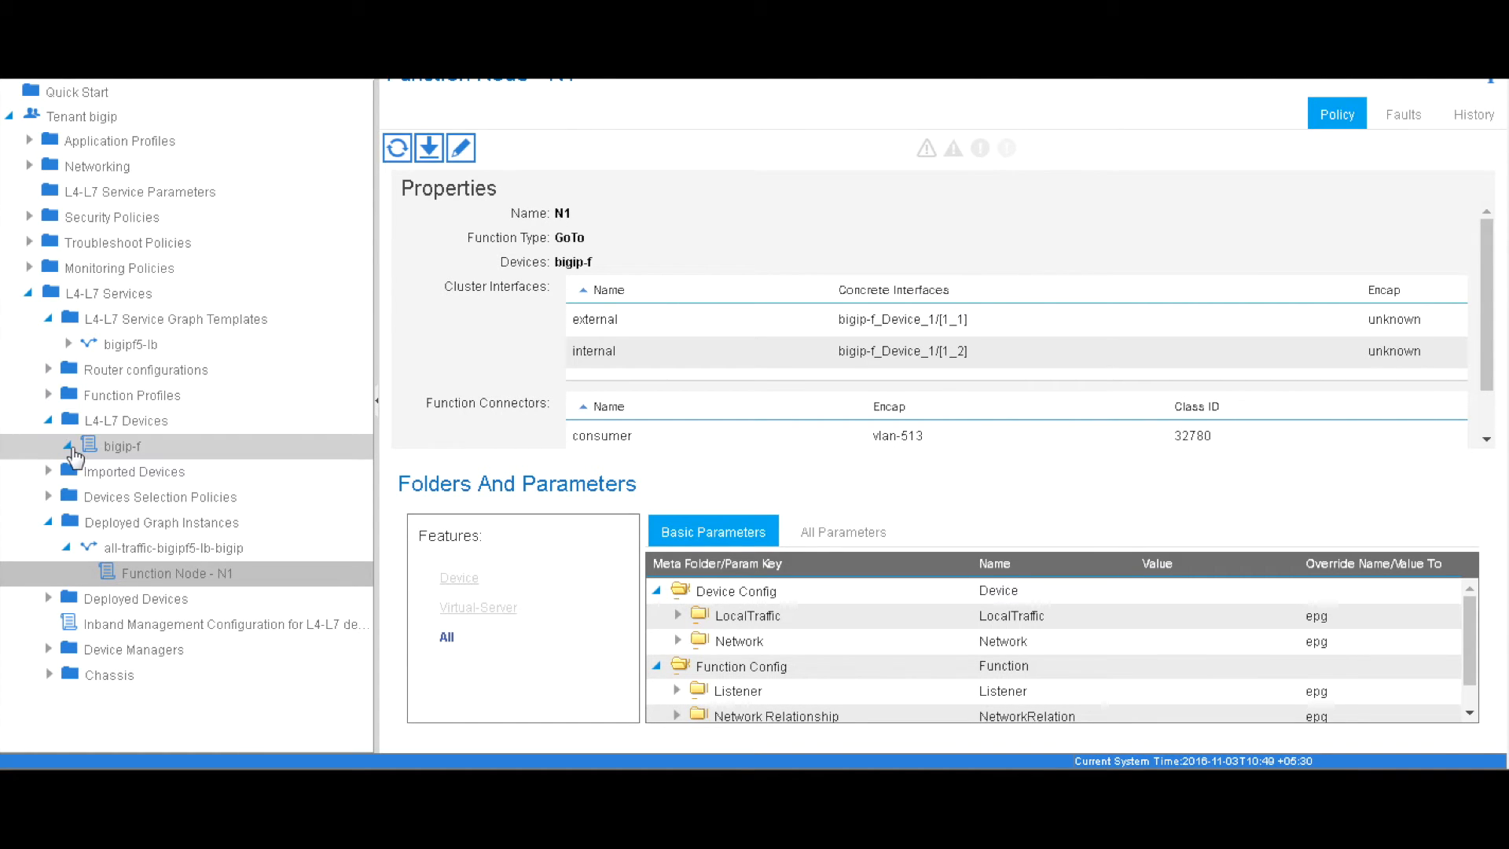
click(69, 447)
click(68, 344)
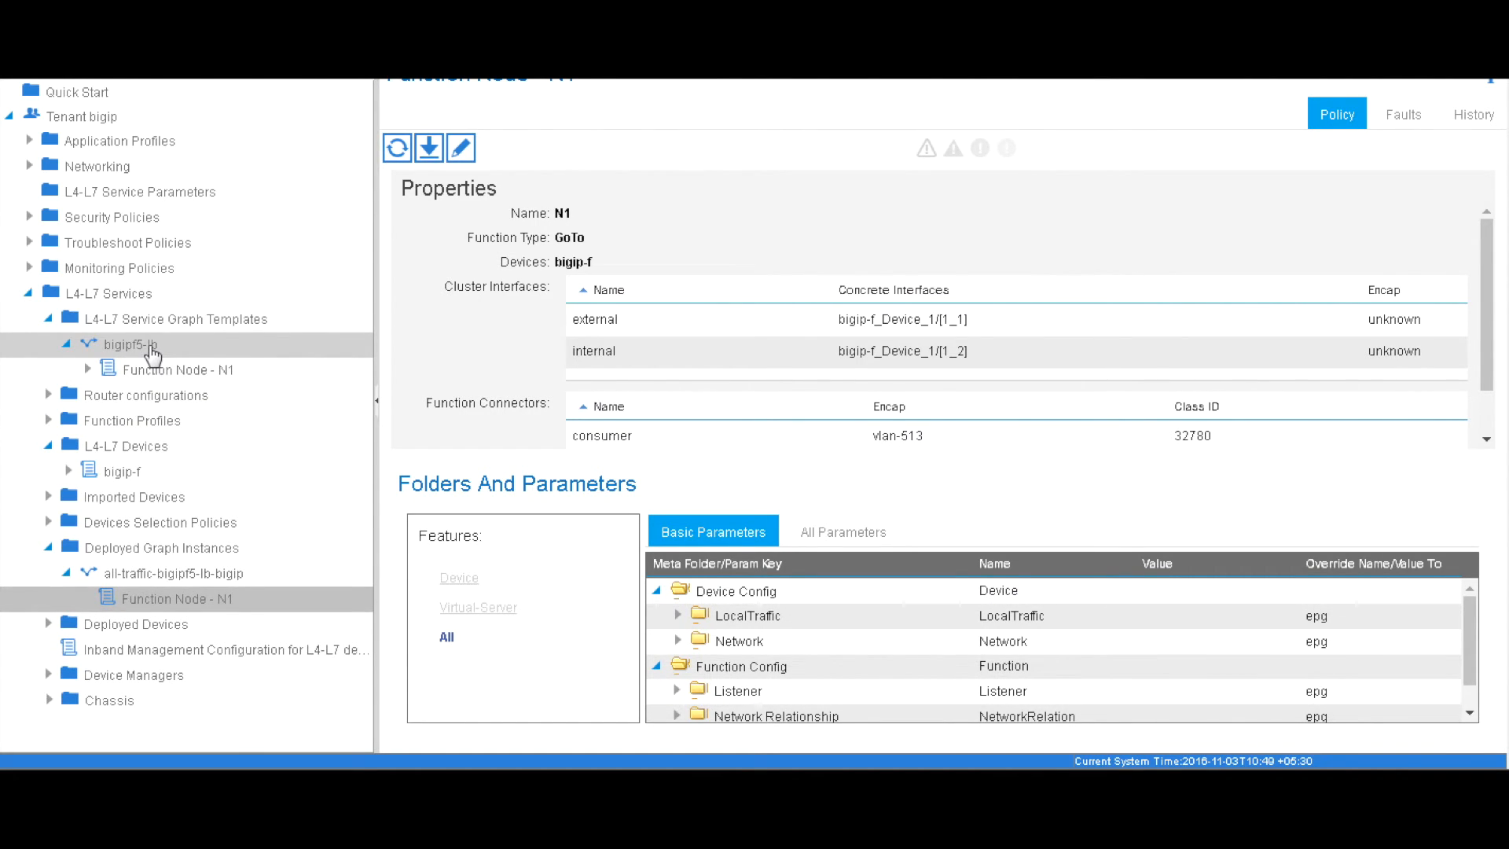
click(151, 347)
click(85, 369)
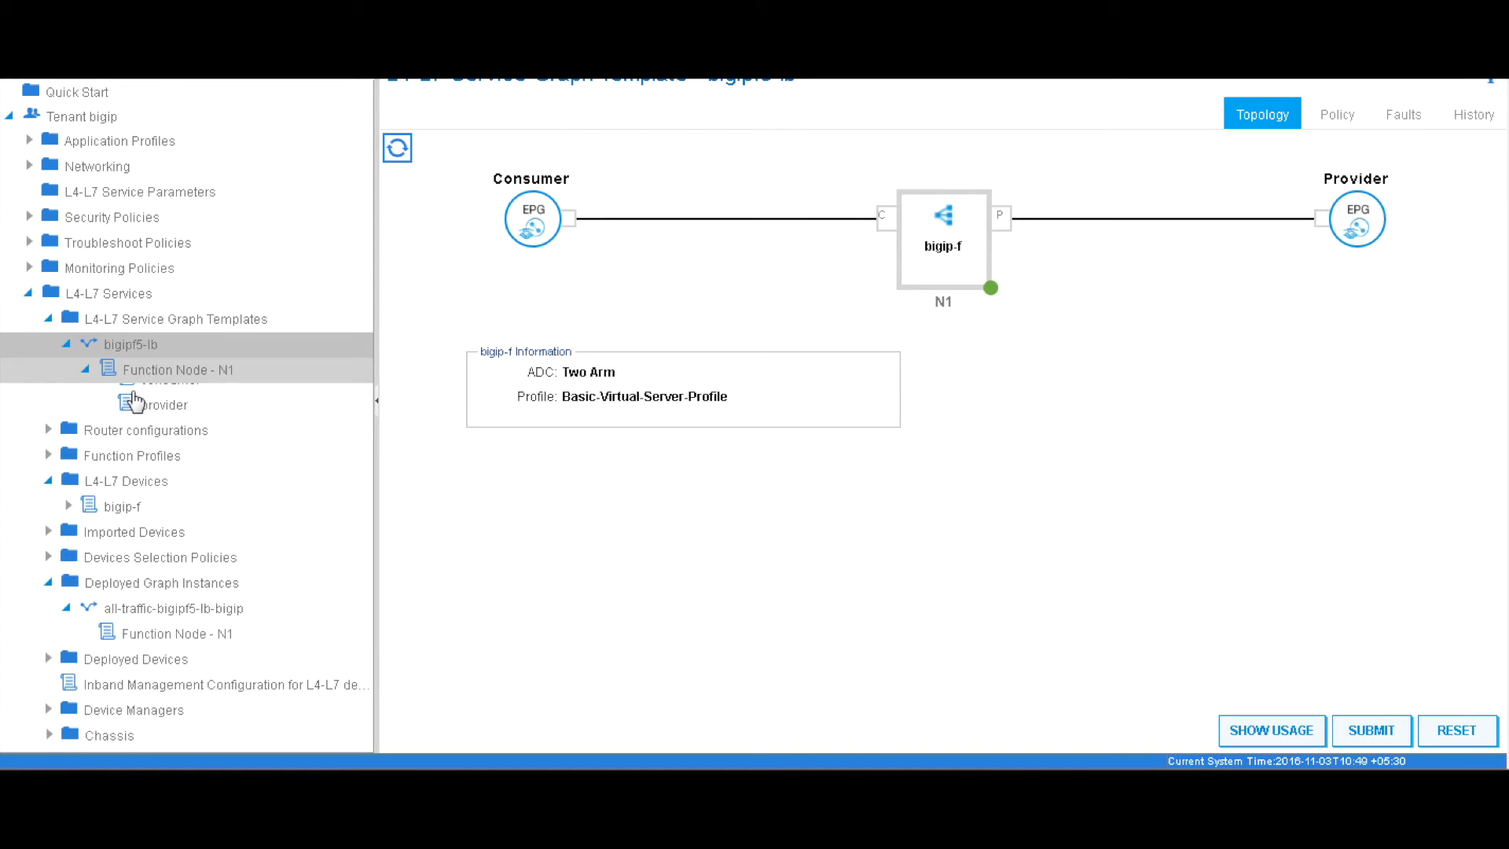
Open deployed device bigip-f-bigip, showing its interfaces on vlan-513 and vlan-590
click(48, 576)
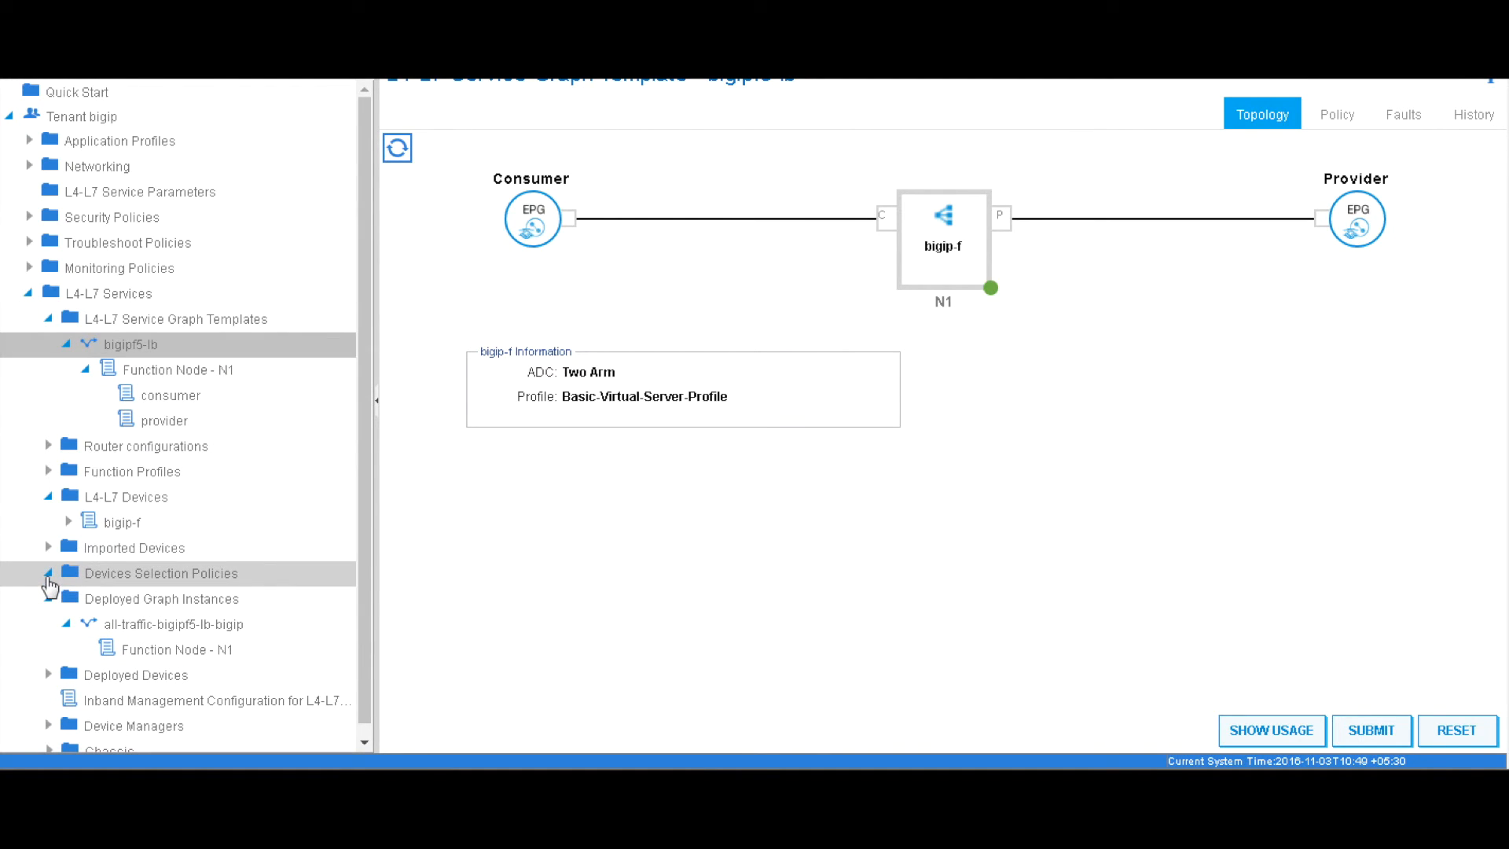
click(47, 674)
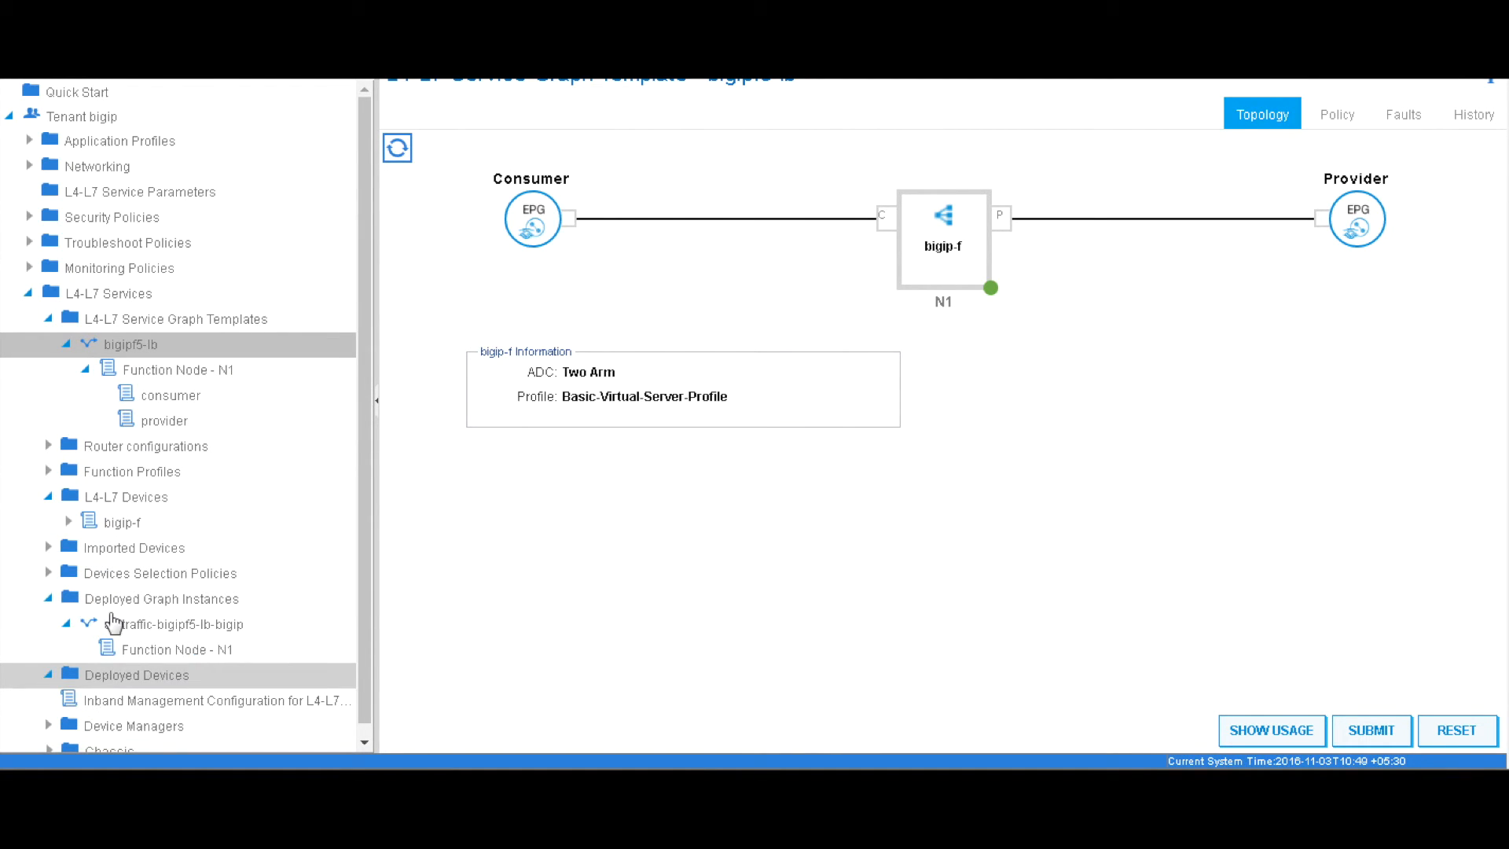
click(118, 663)
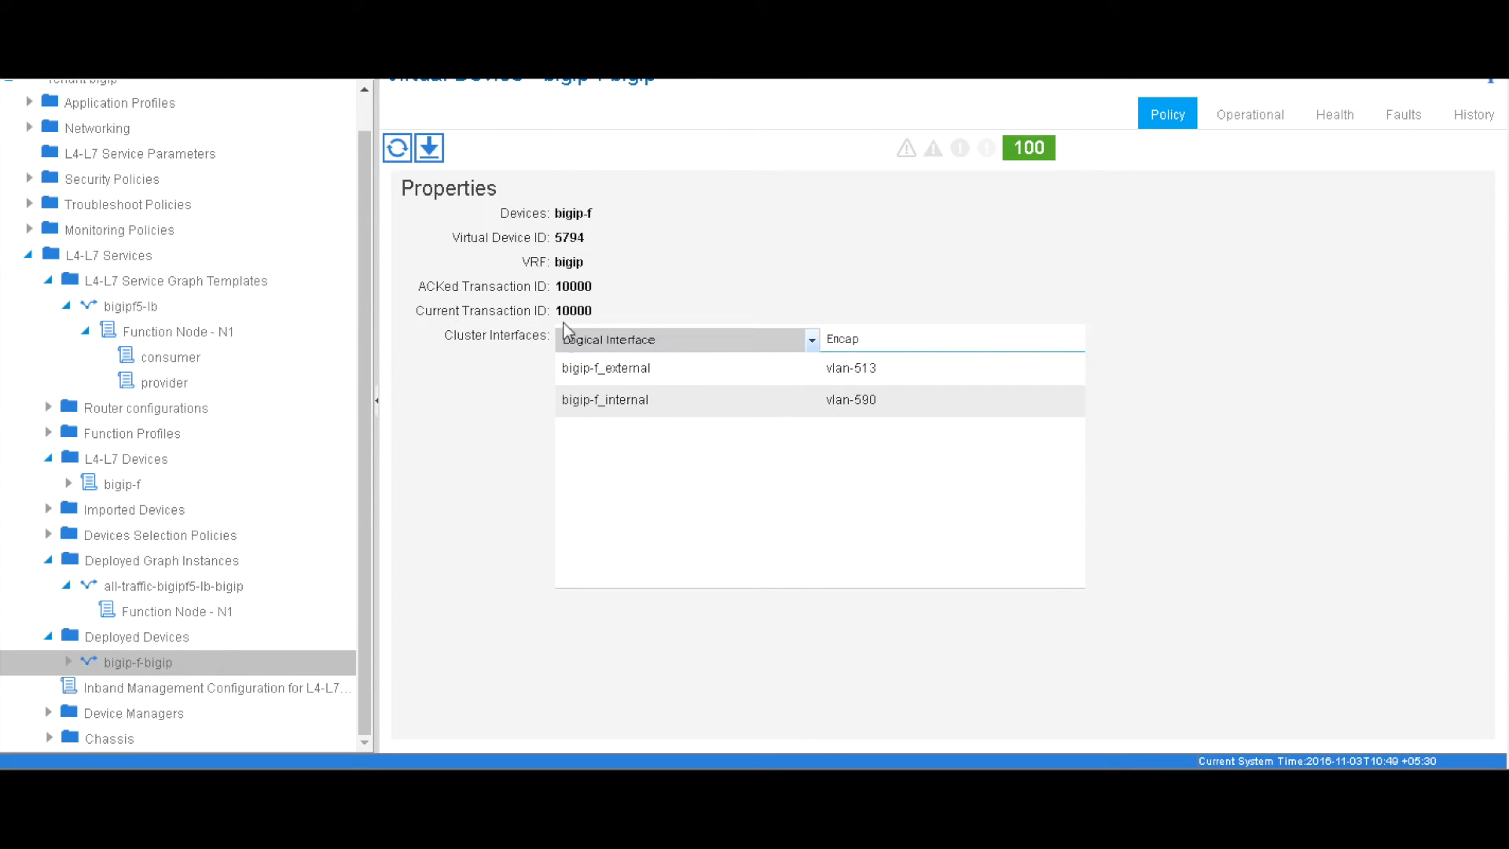
drag(556, 213, 595, 214)
click(631, 246)
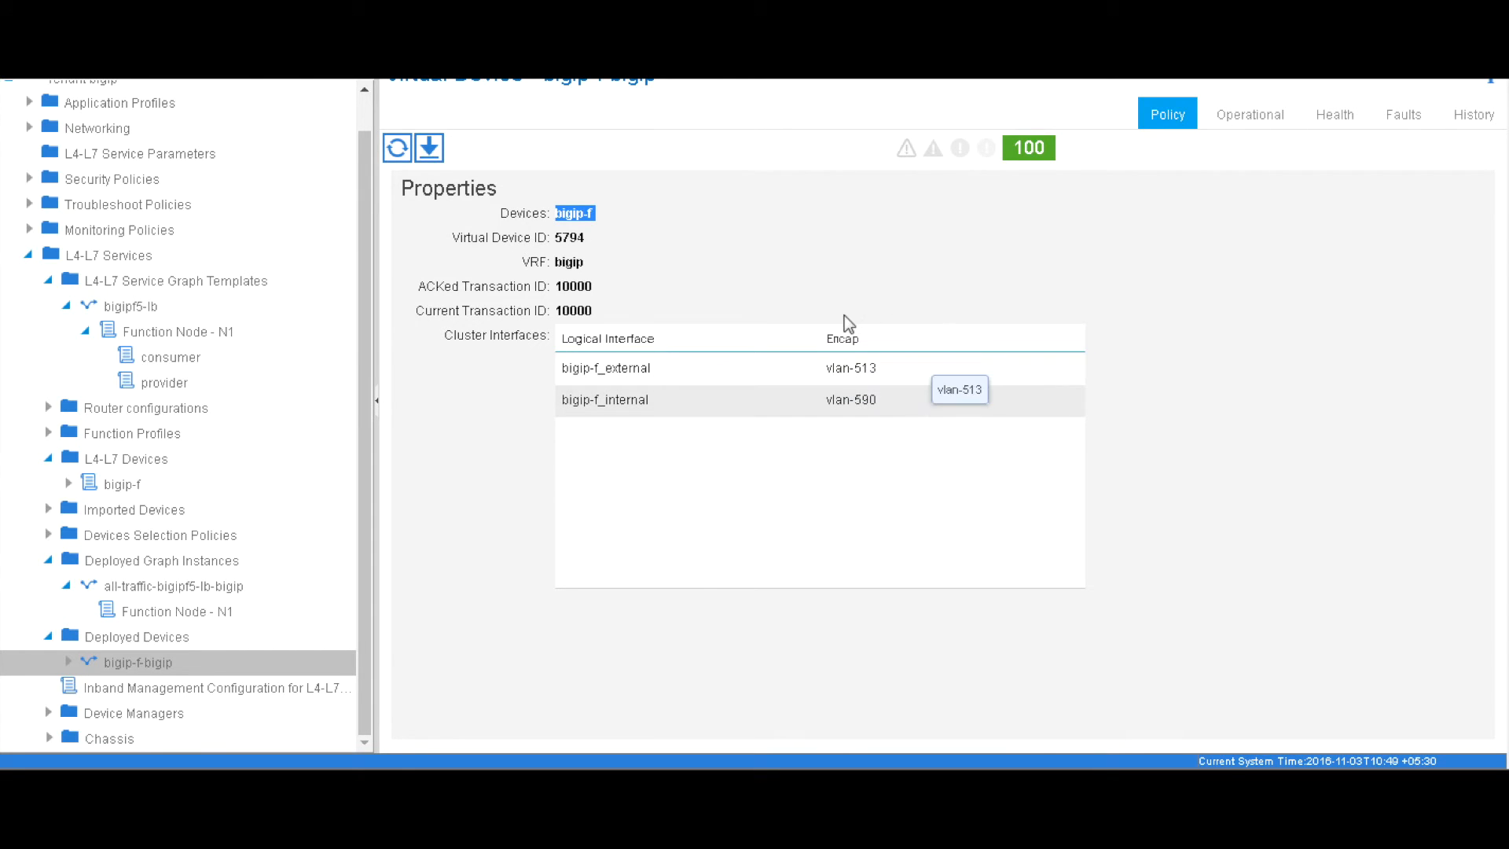
drag(365, 472, 364, 327)
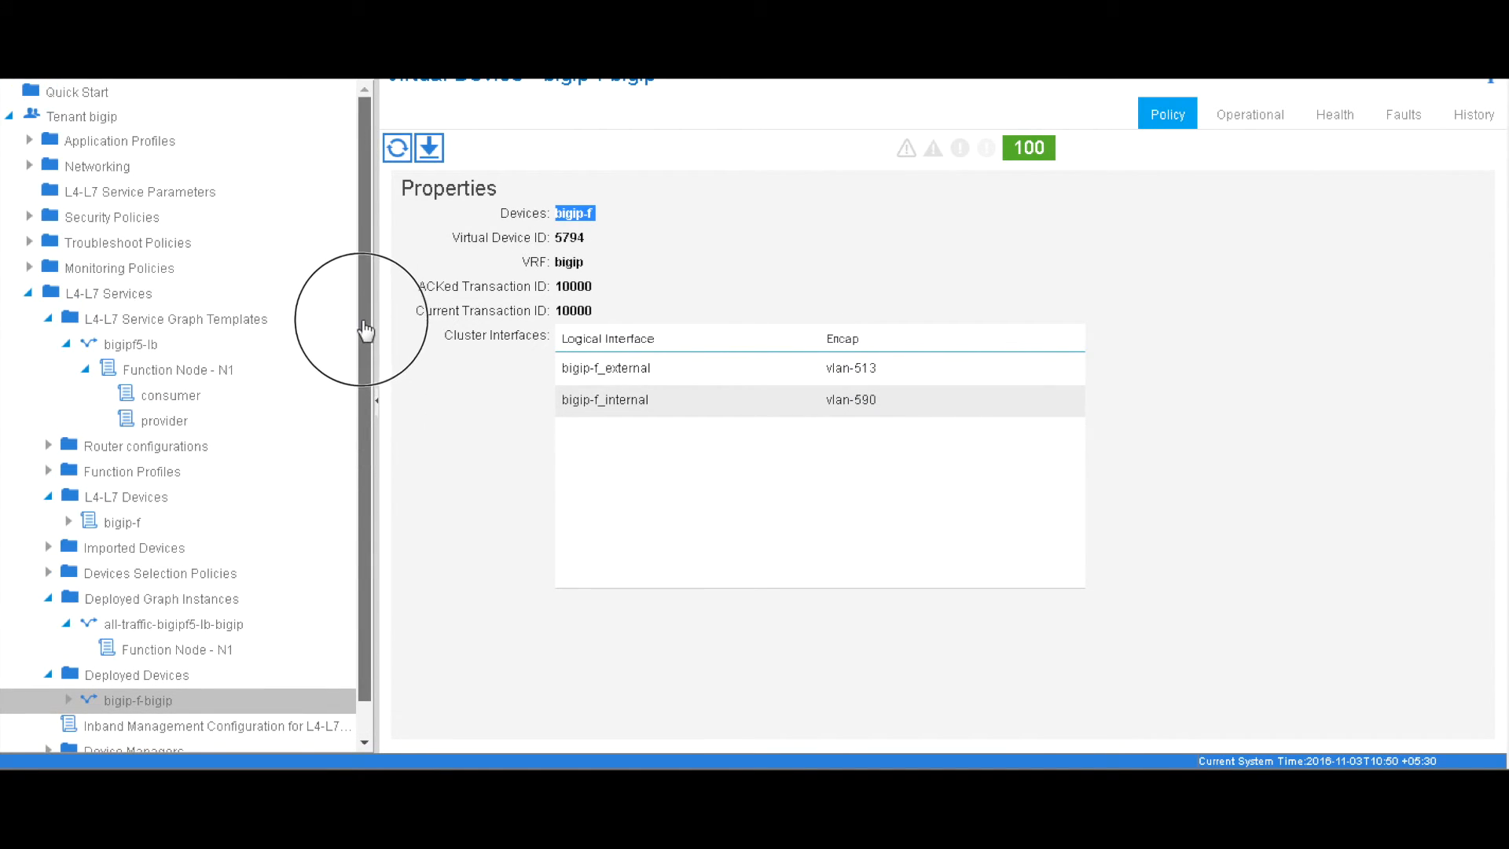
drag(417, 520, 420, 521)
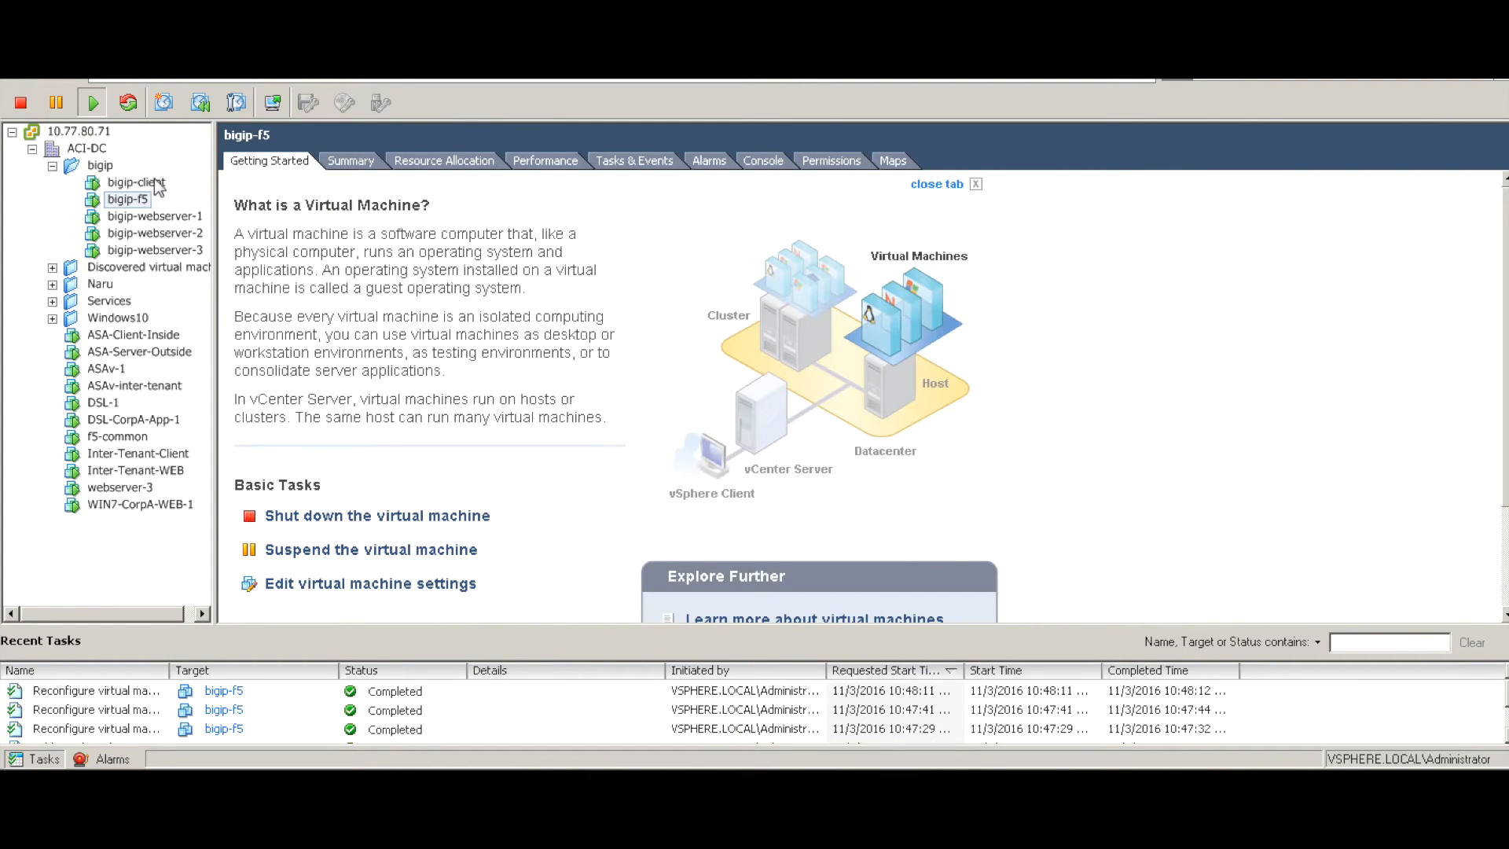
Open the bigip-client console and move its window into view
click(141, 182)
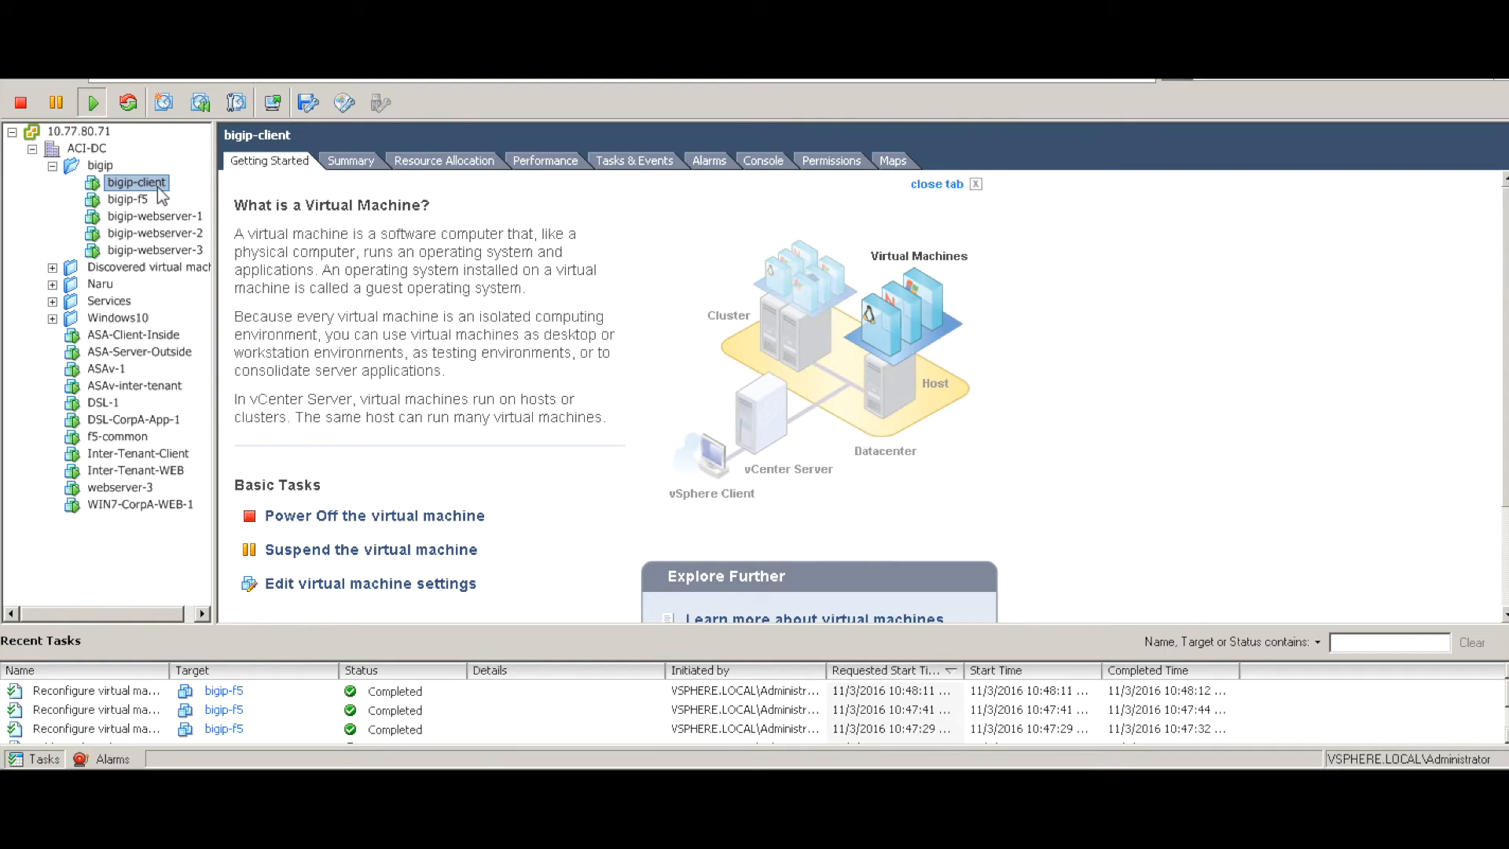
right_click(157, 185)
click(218, 263)
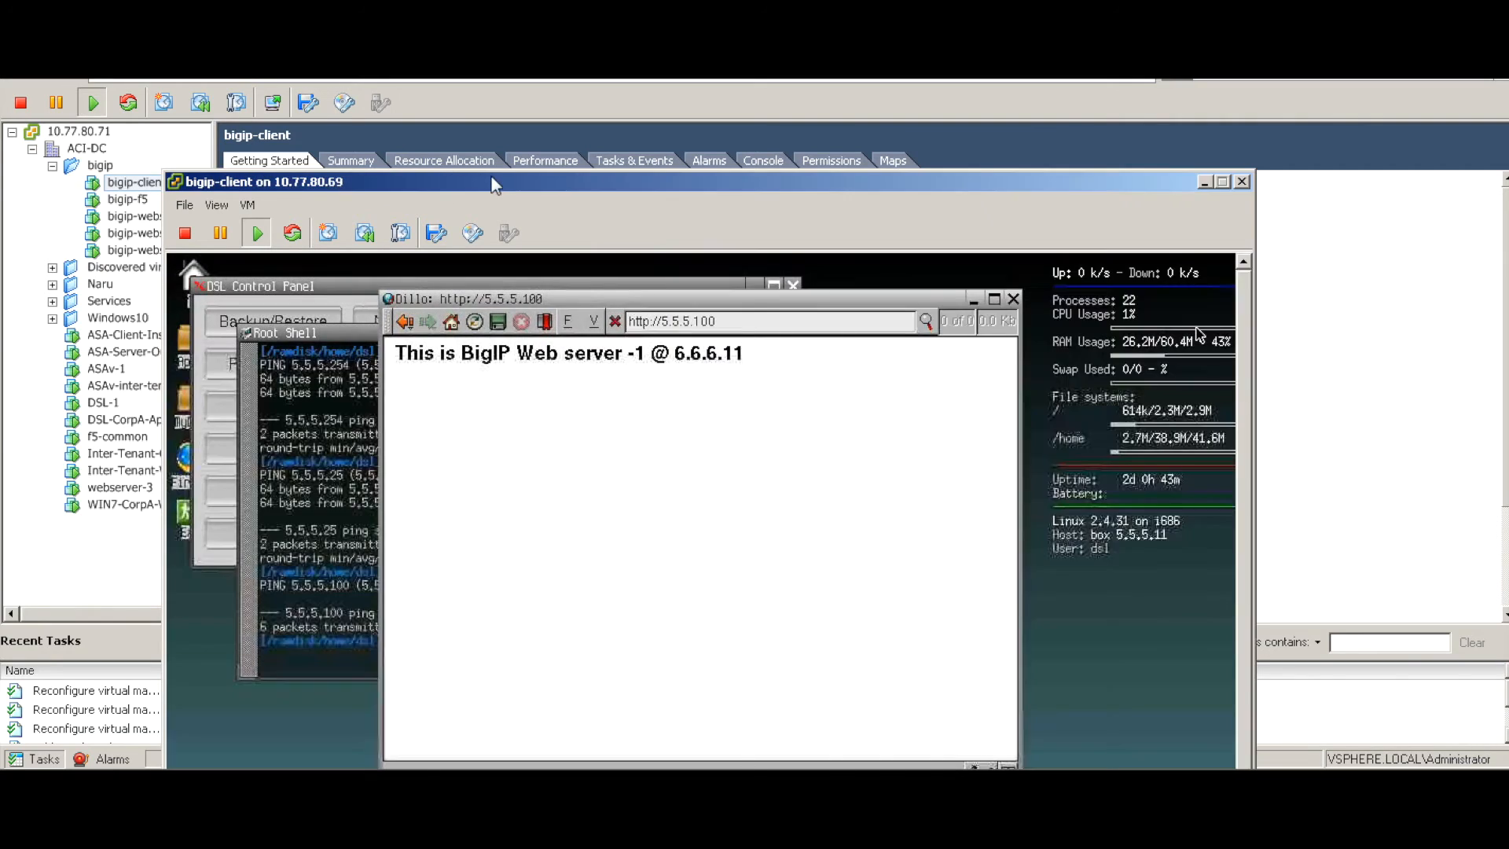
drag(498, 180, 527, 117)
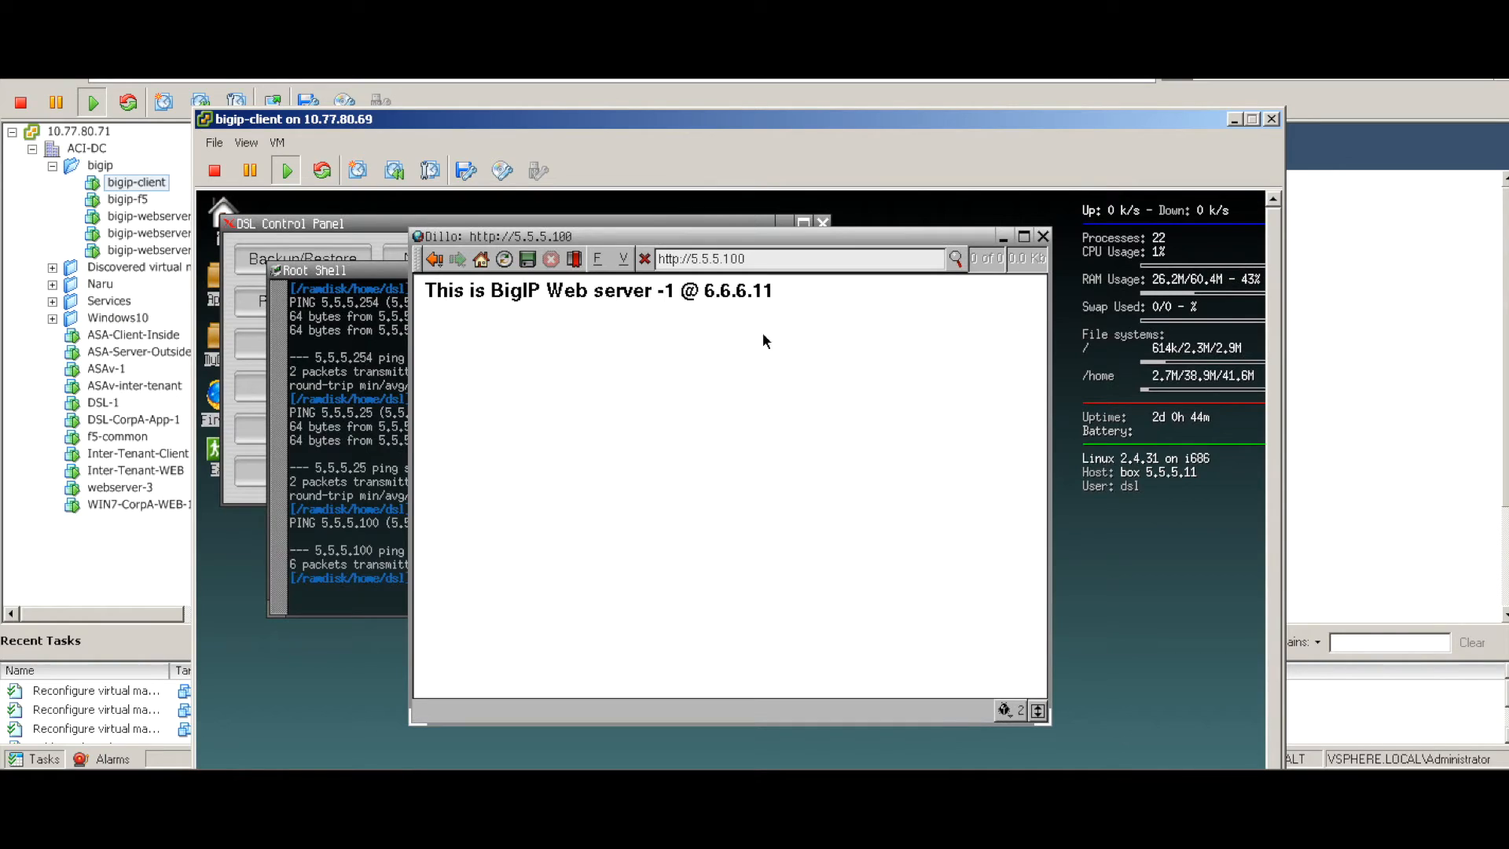
Reload the 5.5.5.100 test page repeatedly to see servers 6.6.6.11 and 6.6.6.12 alternate
click(504, 260)
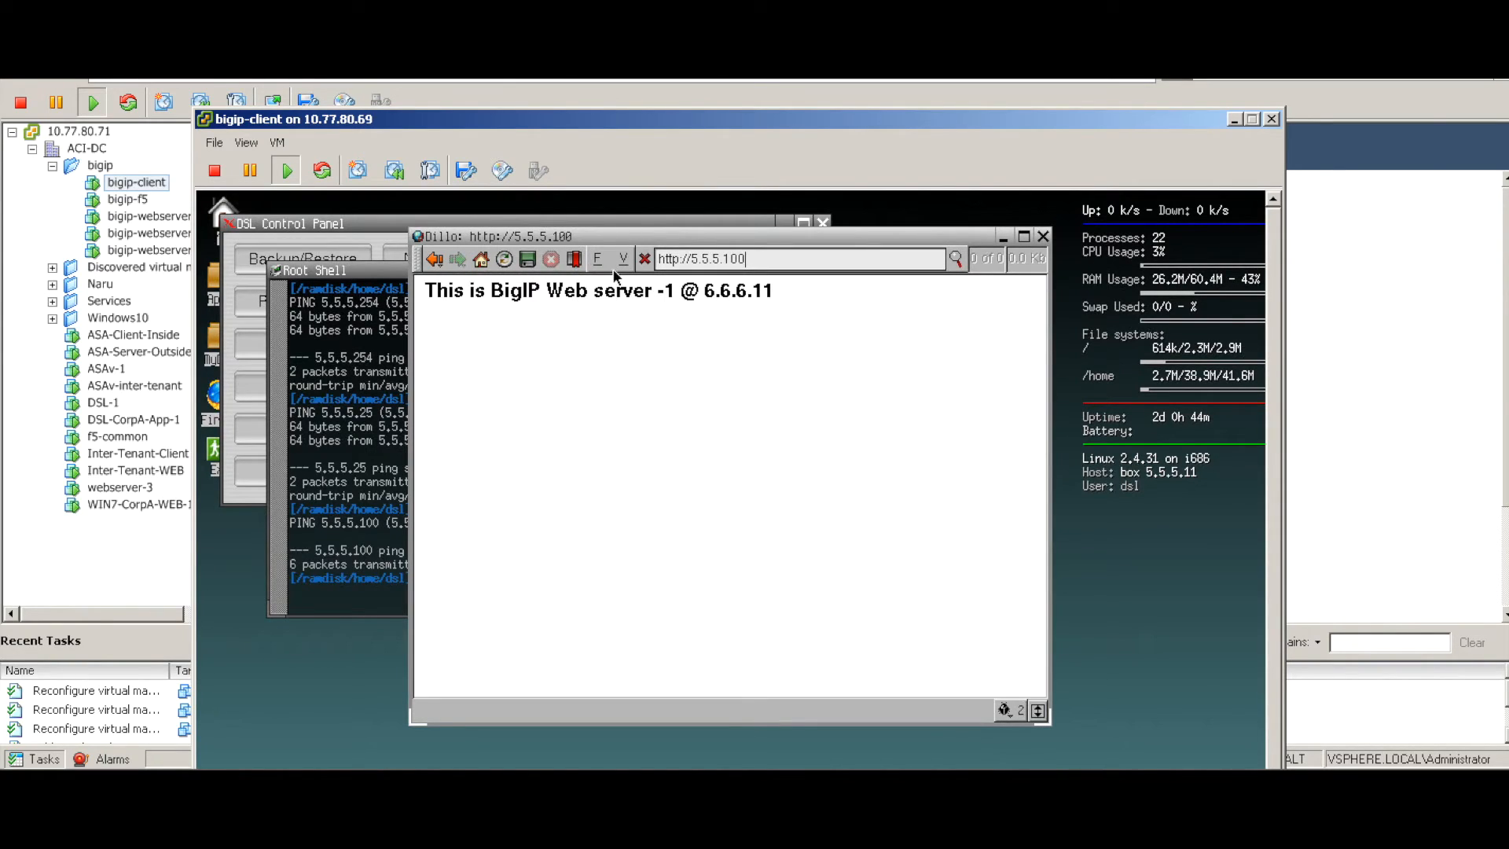
click(499, 260)
click(504, 261)
click(504, 261)
click(504, 260)
click(504, 260)
click(504, 260)
click(504, 260)
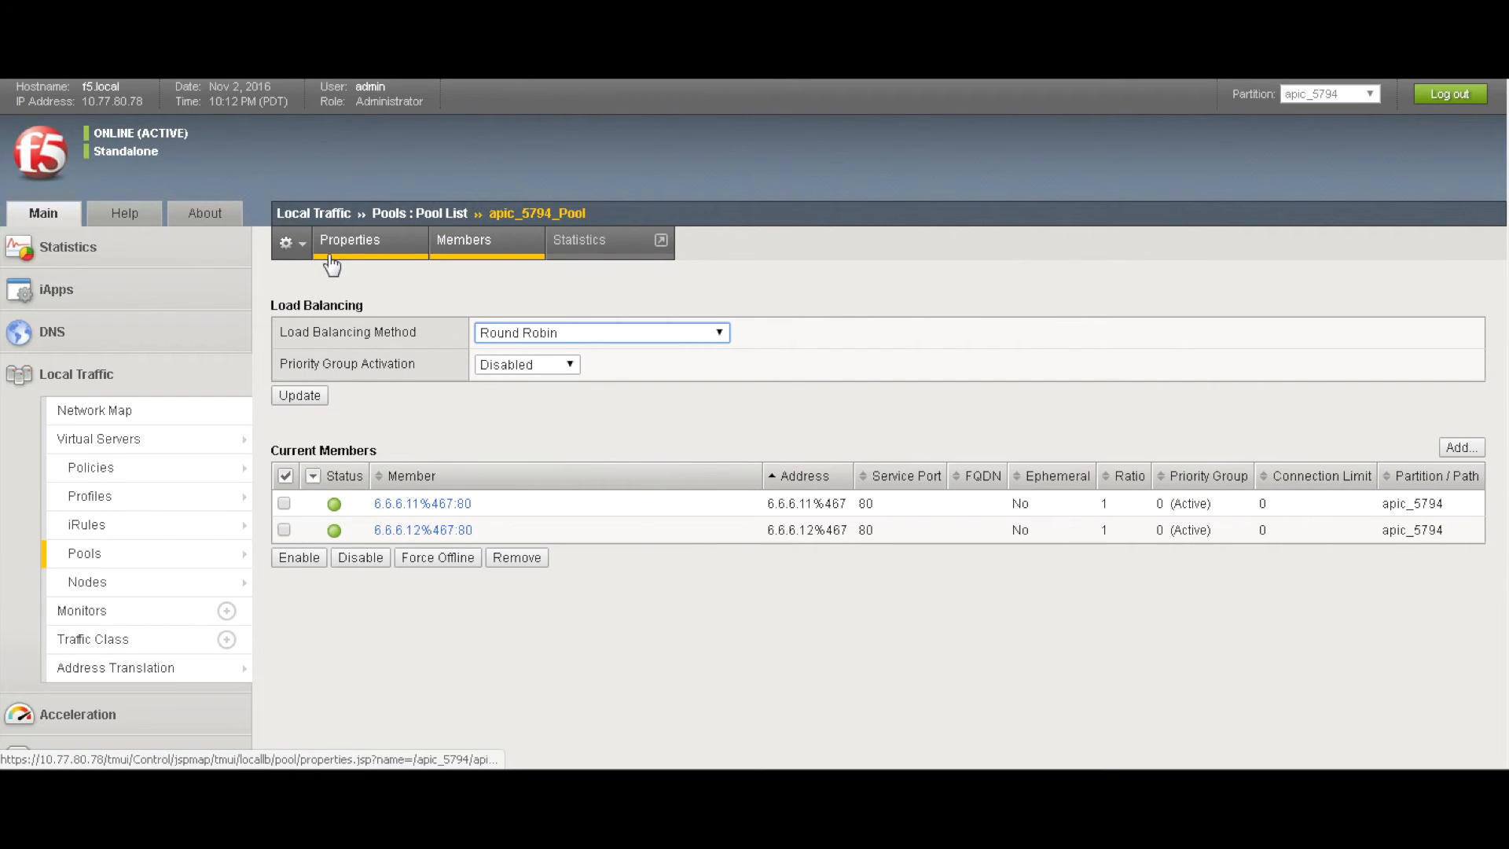
Show apic_5794_Pool statistics: 7 and 6 total connections on 6.6.6.11 and 6.6.6.12
click(578, 240)
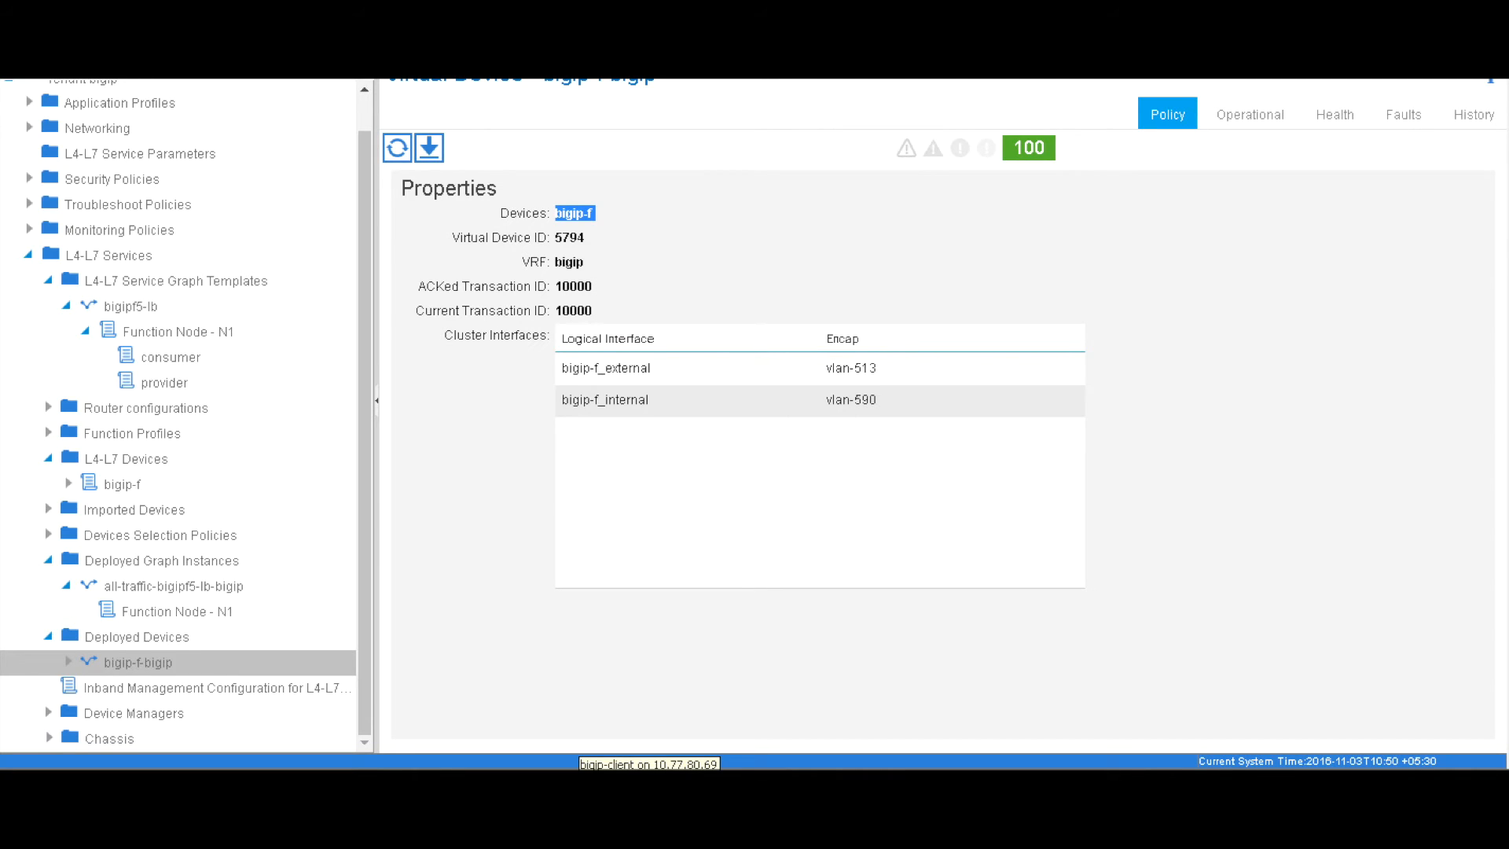
scroll(366, 122, up, 1)
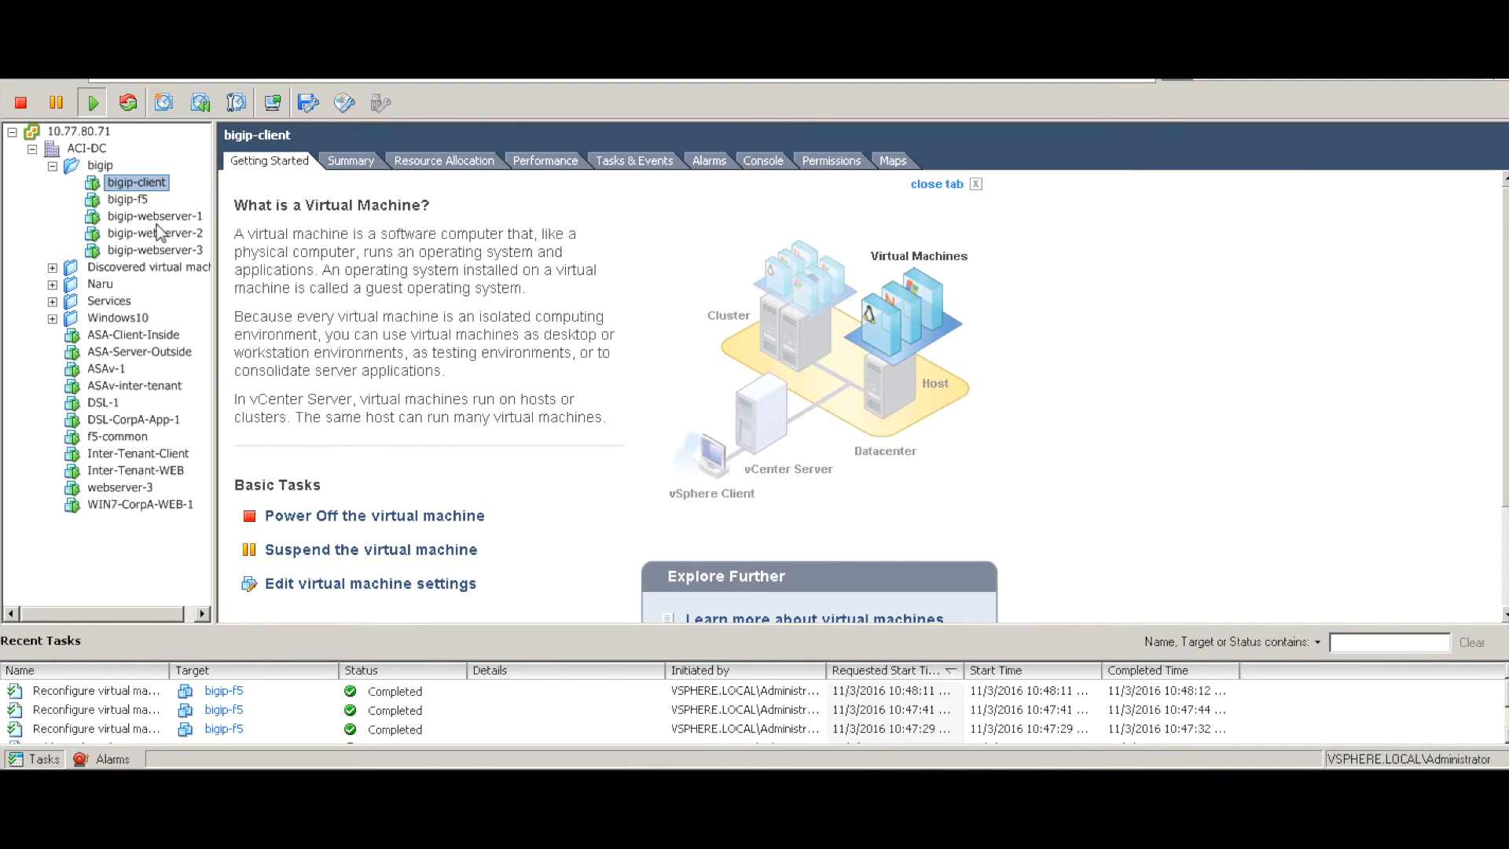
Open bigip-webserver-3's console, confirm index.html reads BigIP Webserver -3 @ 6.6.6.13, and save it
click(163, 250)
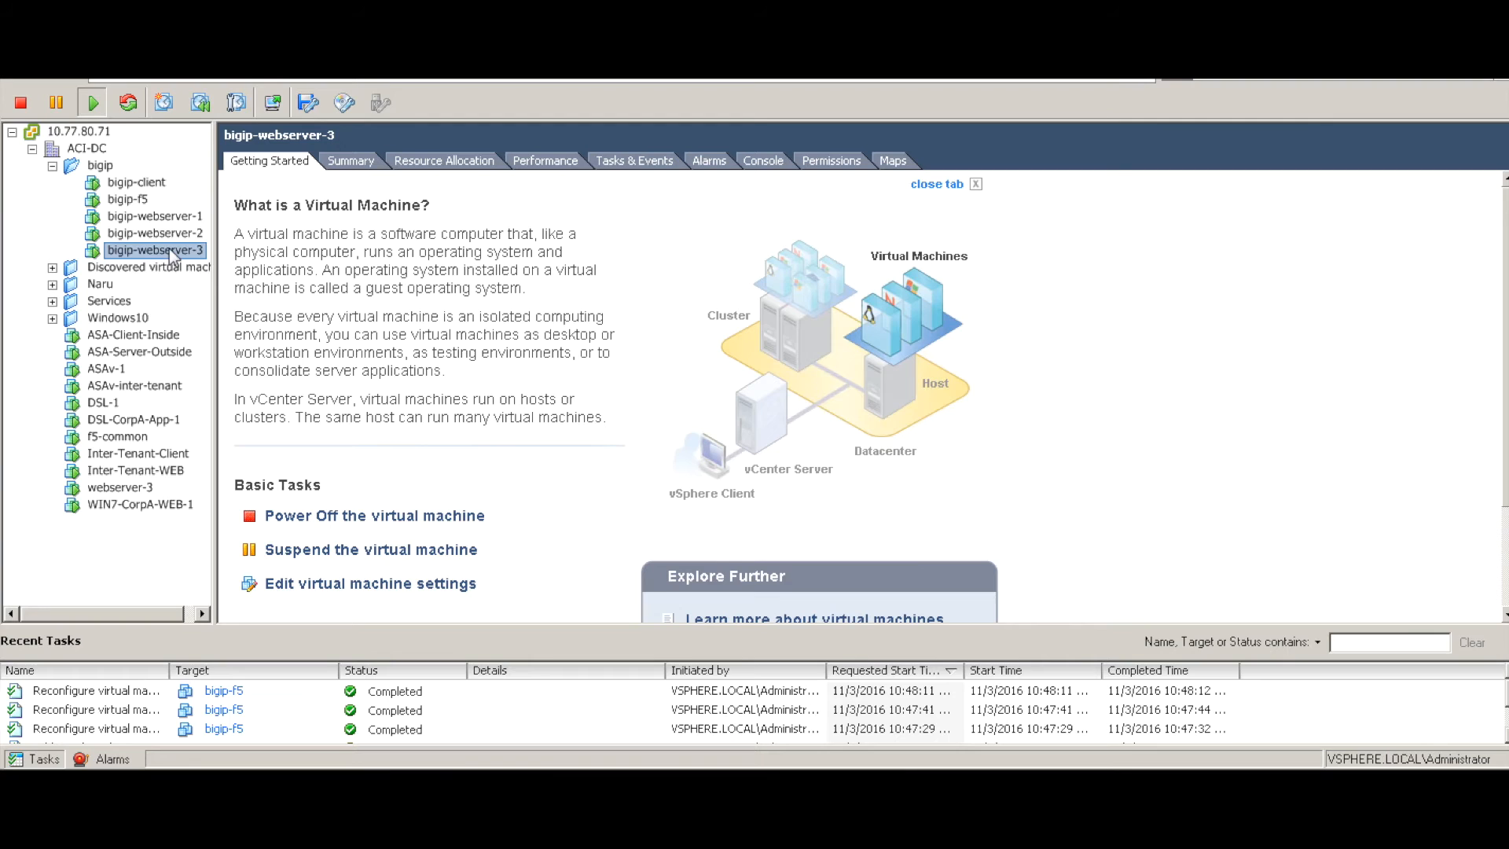
right_click(169, 252)
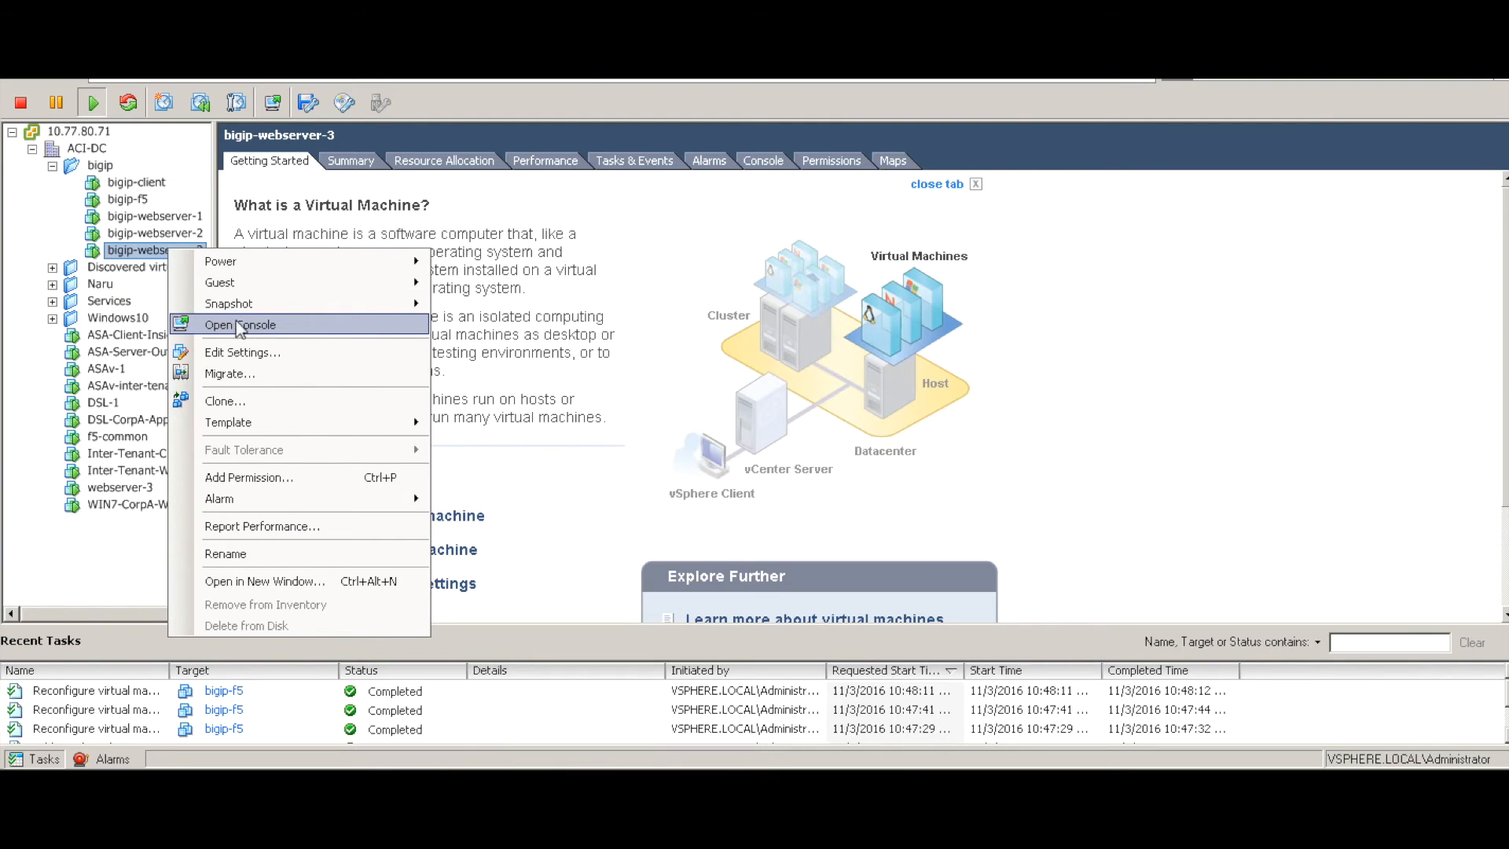
click(239, 325)
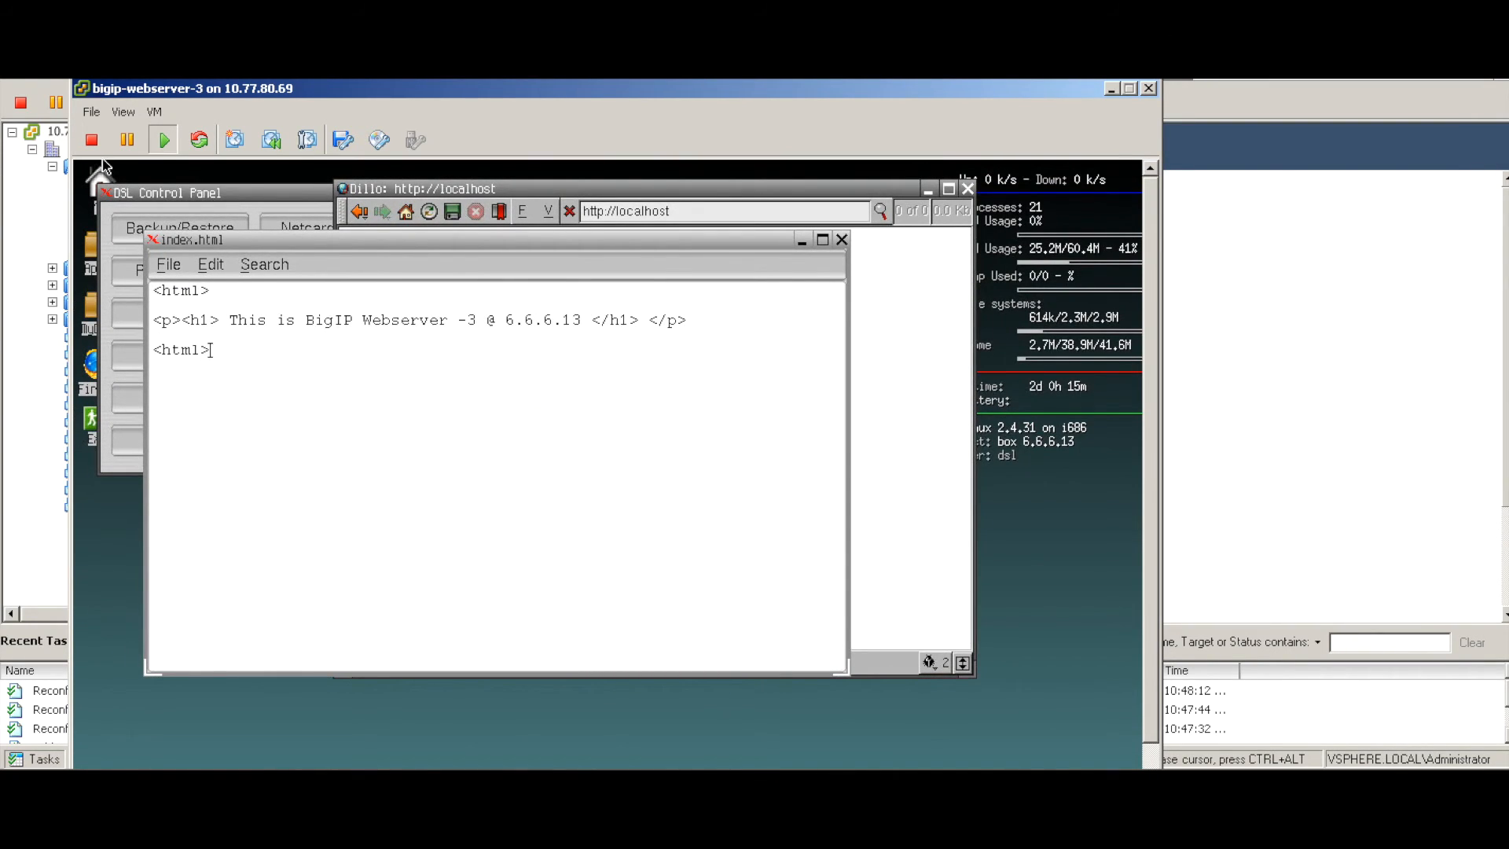
click(155, 267)
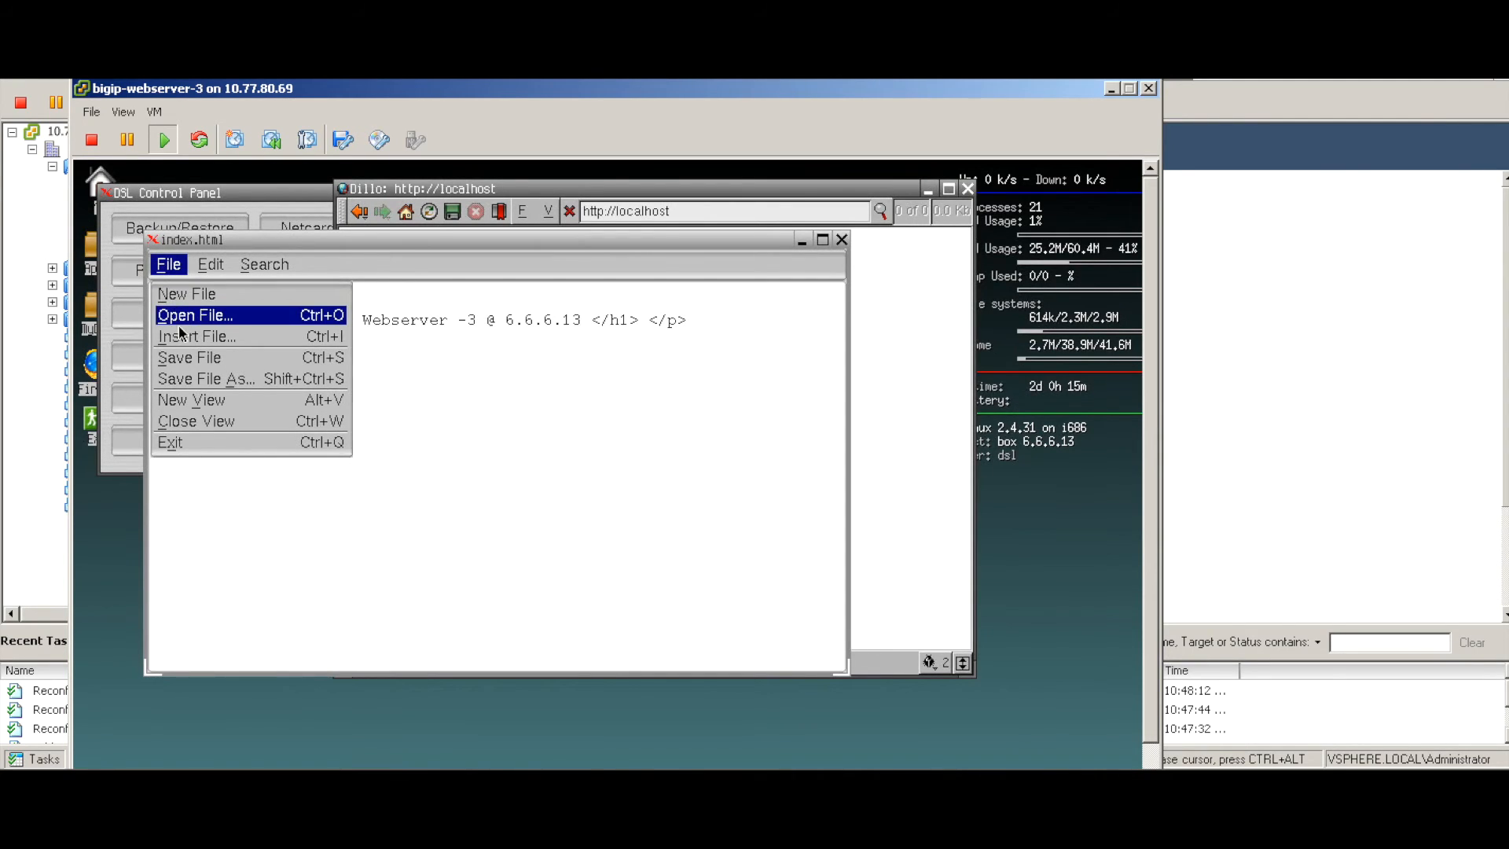
click(183, 358)
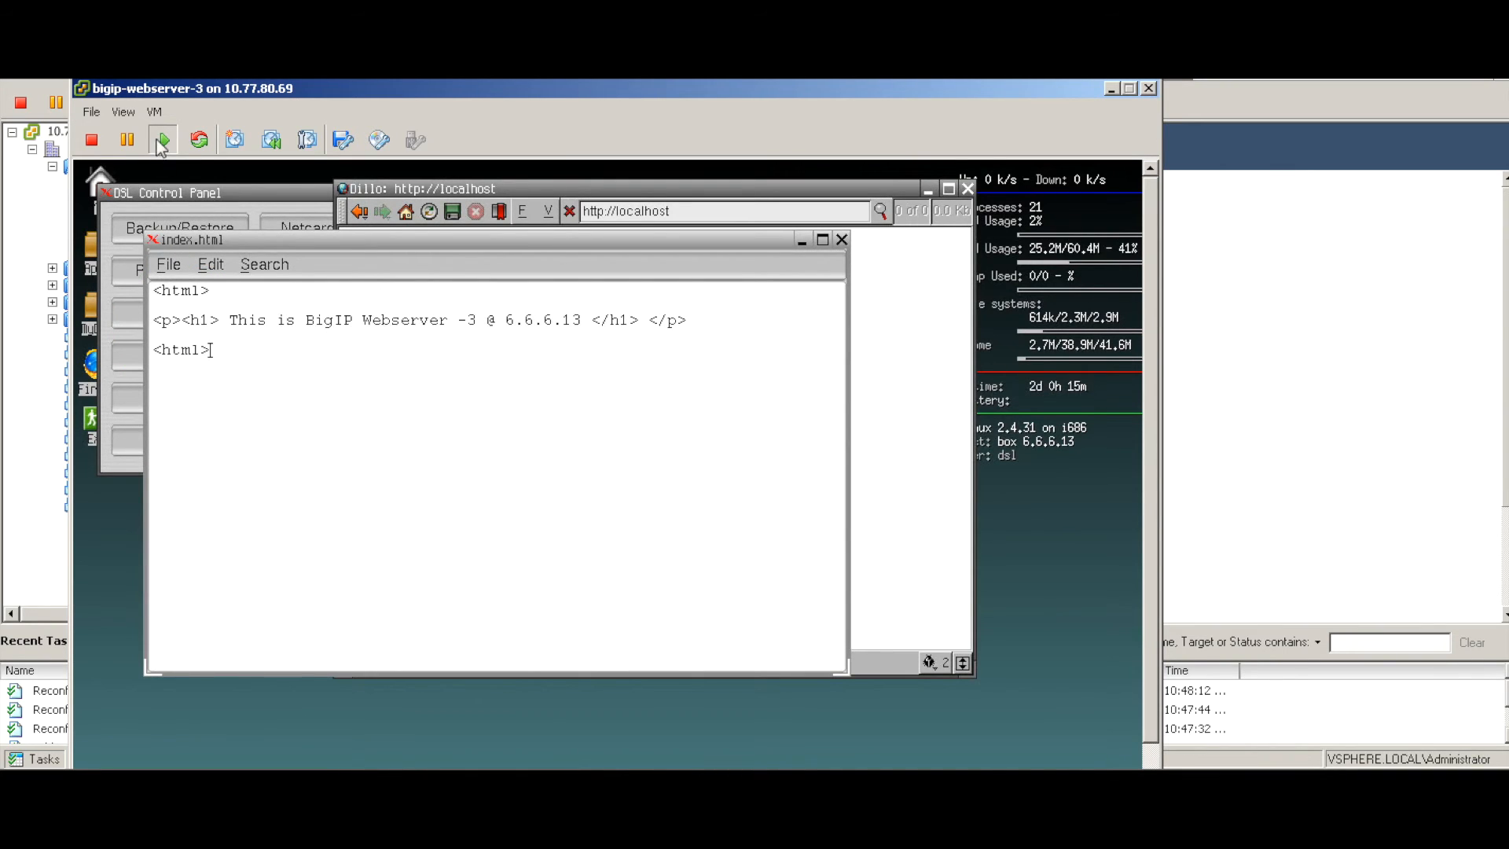
click(60, 191)
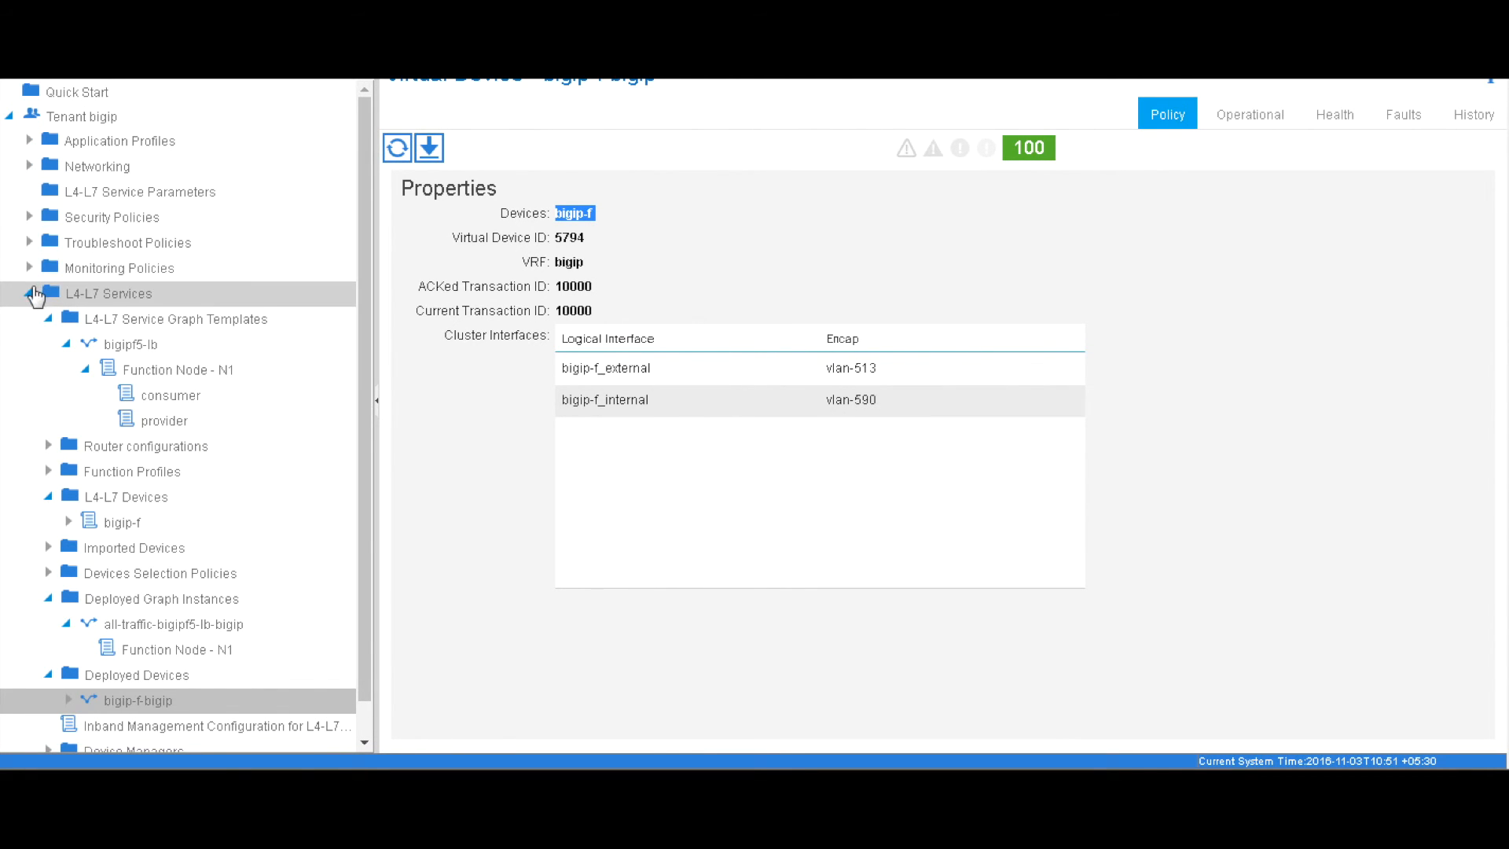
Open the edit dialog for EPG server's L4-L7 service parameters under the bigip application profile
click(50, 150)
click(48, 165)
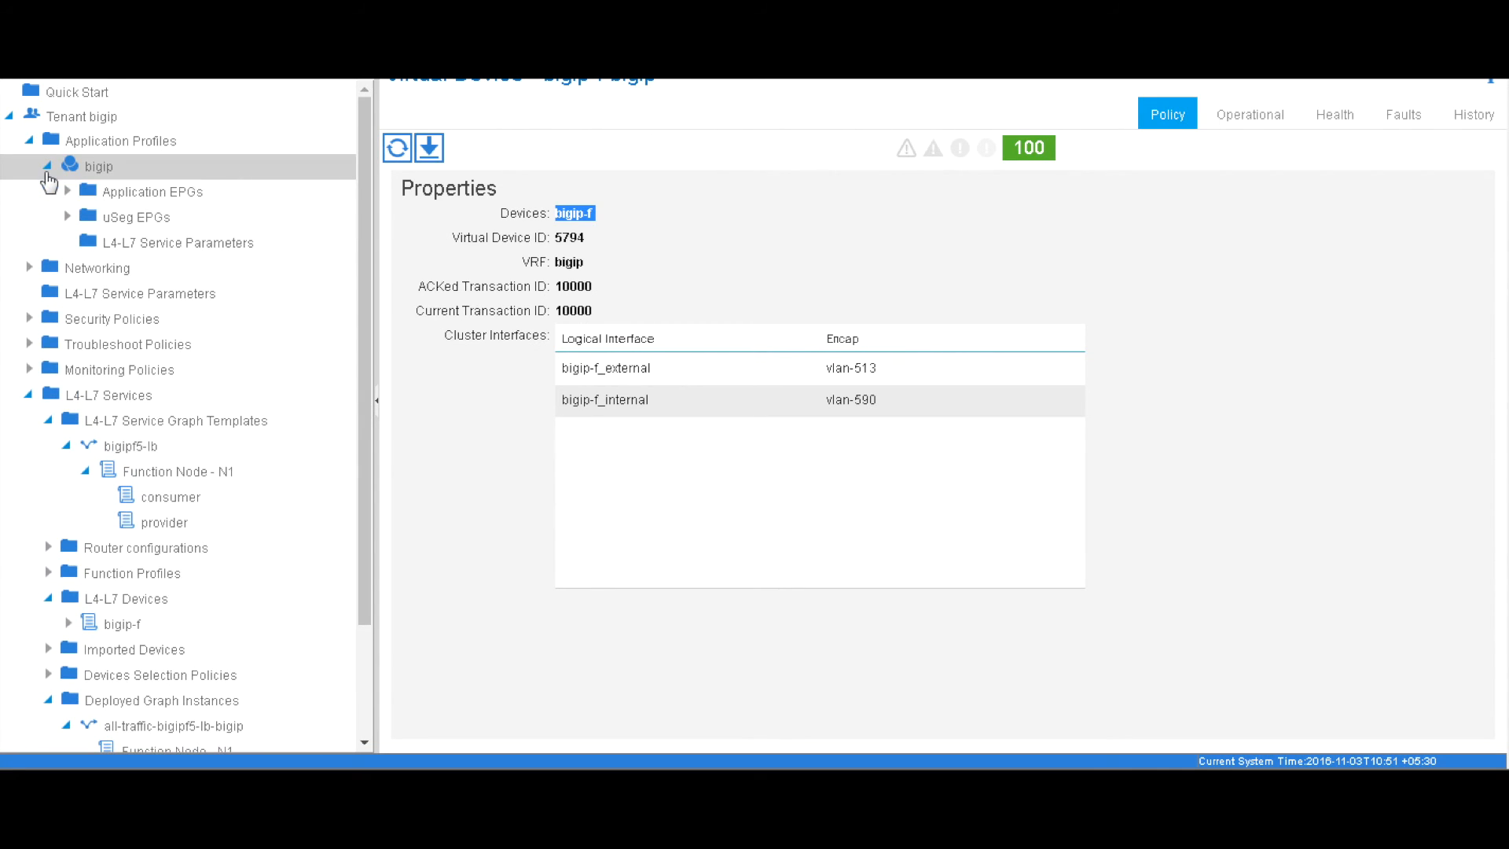
click(66, 191)
click(85, 241)
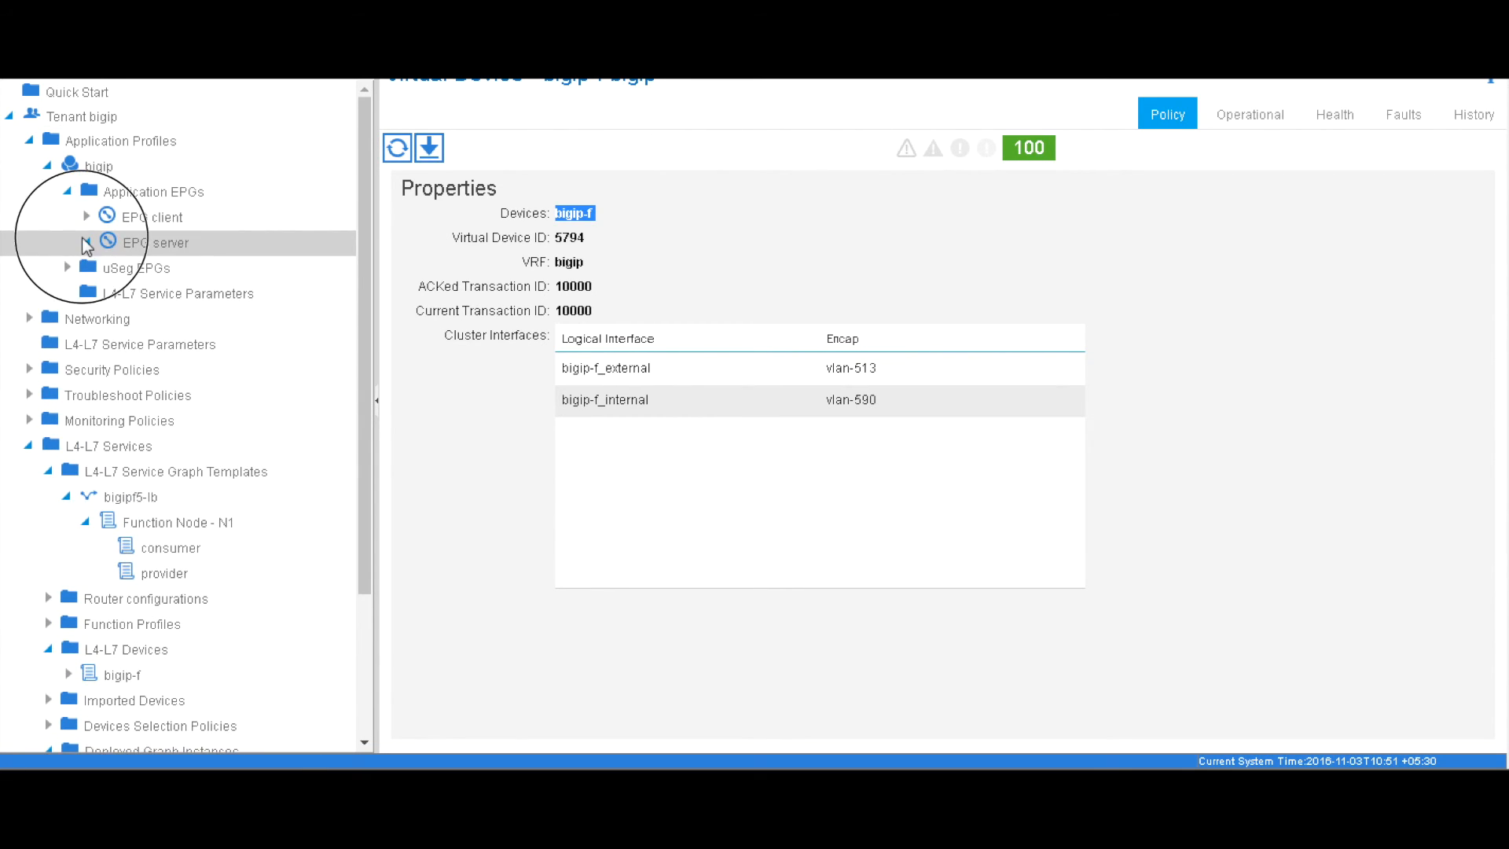
click(220, 474)
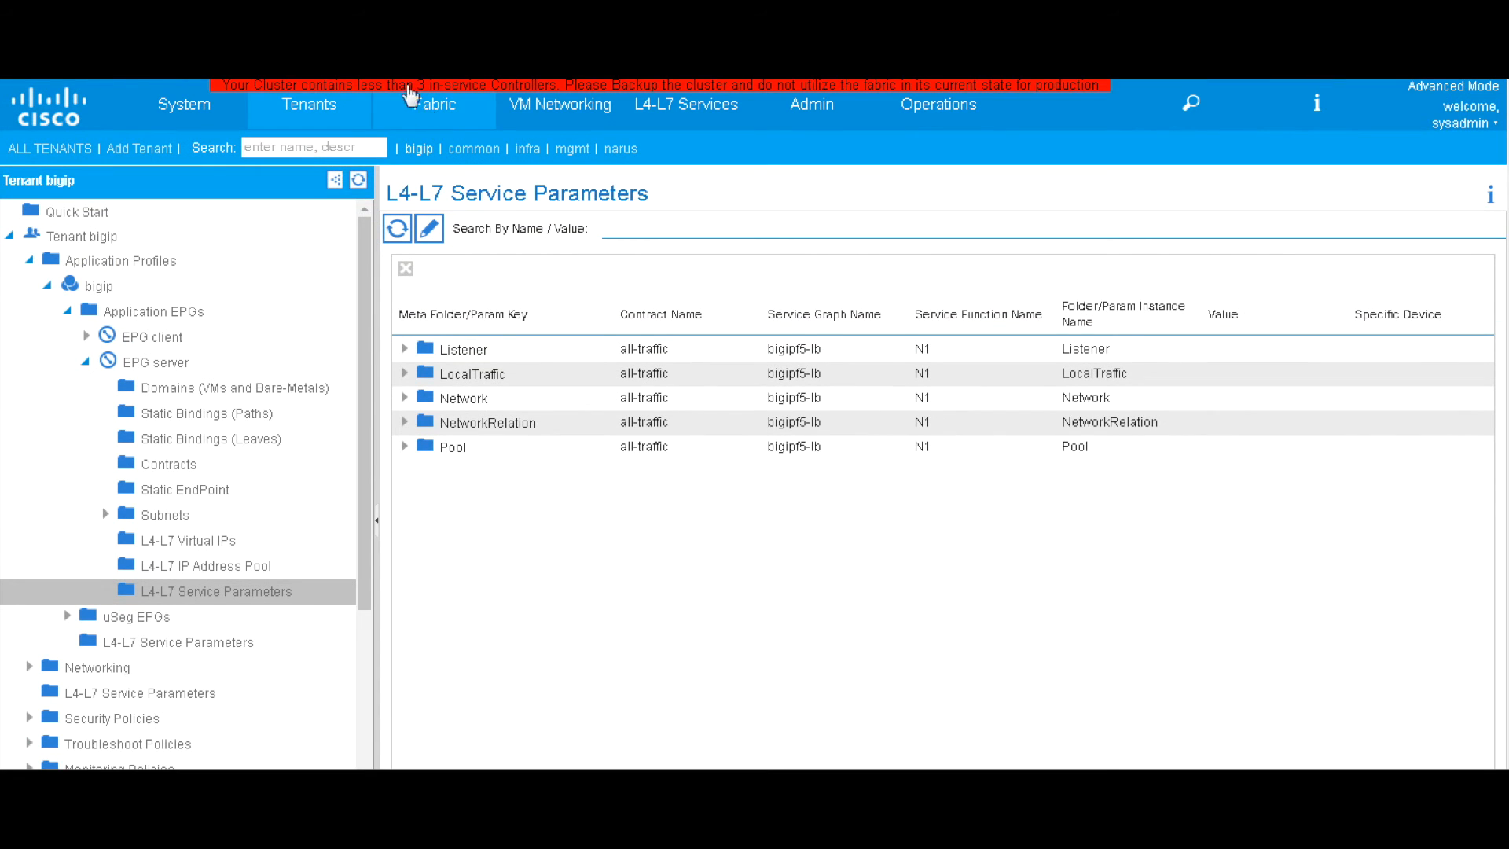
click(430, 110)
click(510, 195)
Select contract bigip/all-traffic, graph bigip/bigipf5-lb and function node N1
click(495, 222)
click(496, 224)
click(498, 251)
click(498, 250)
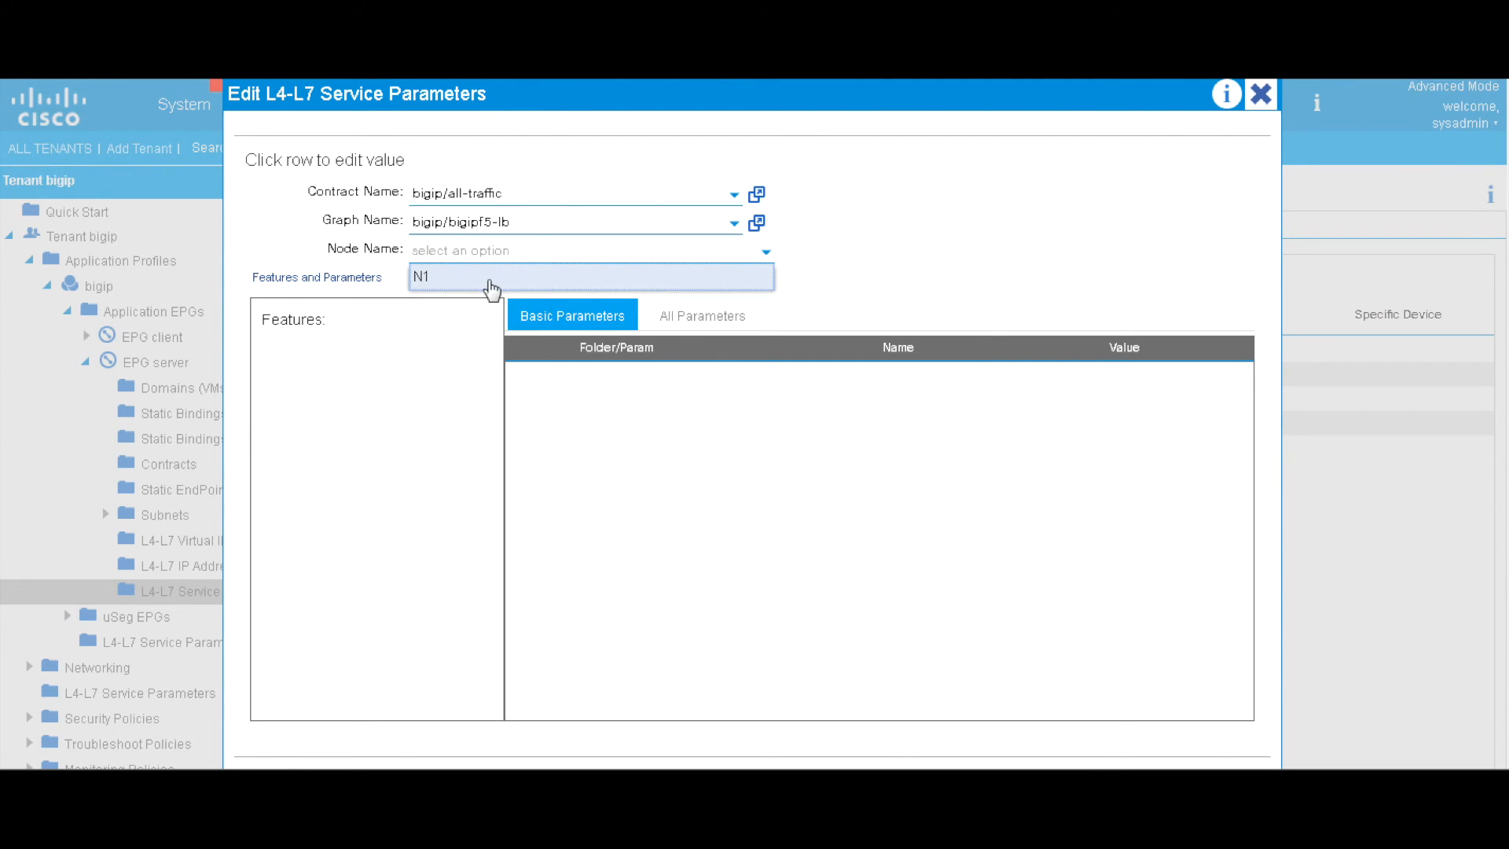
click(488, 280)
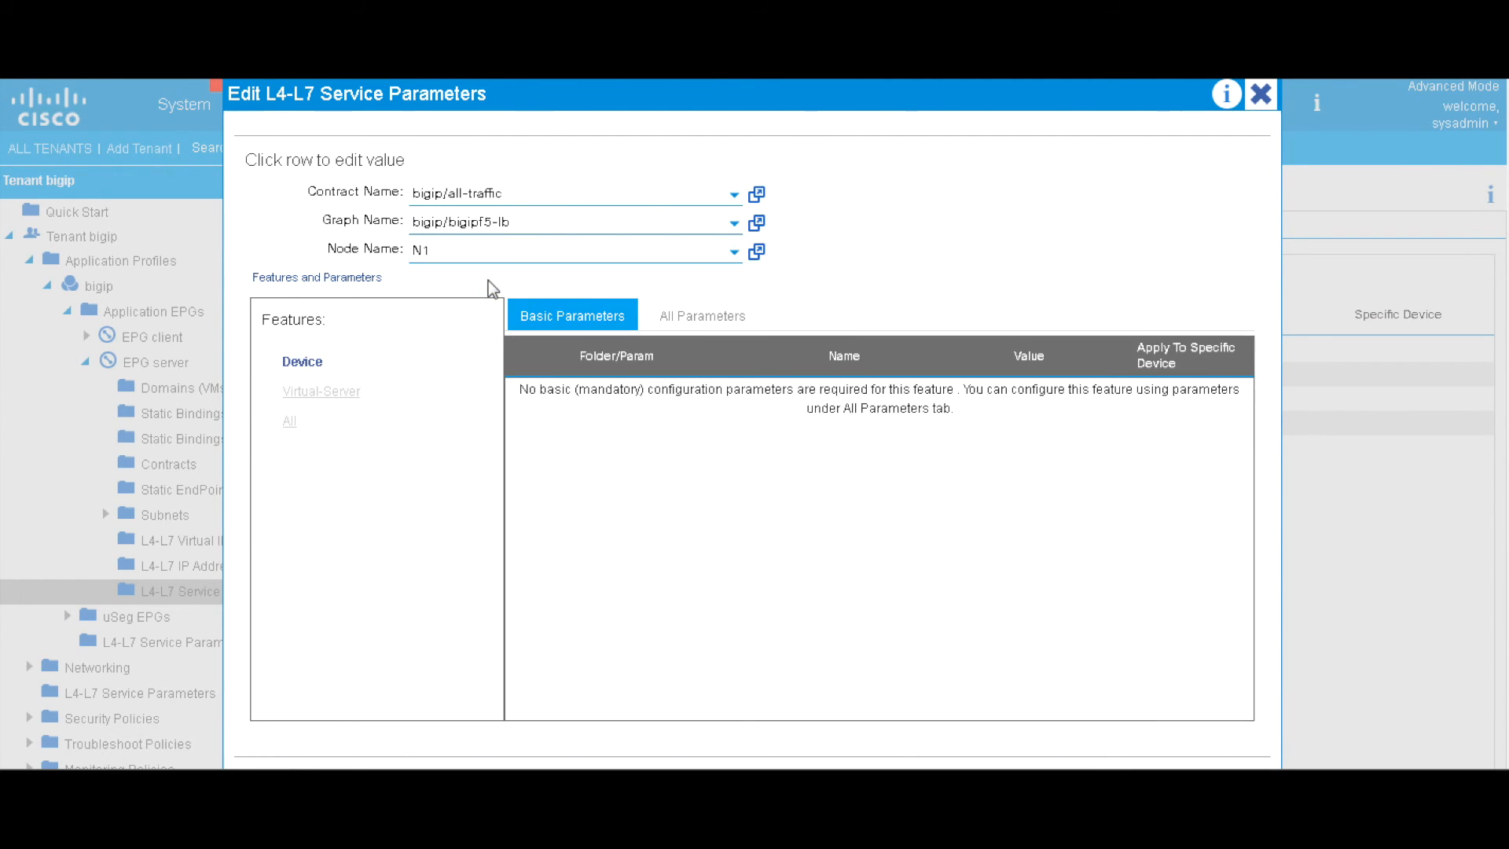
Show all parameters and expand Listener, LocalTraffic and Pool to reveal Member1 and Member2
click(290, 419)
click(703, 315)
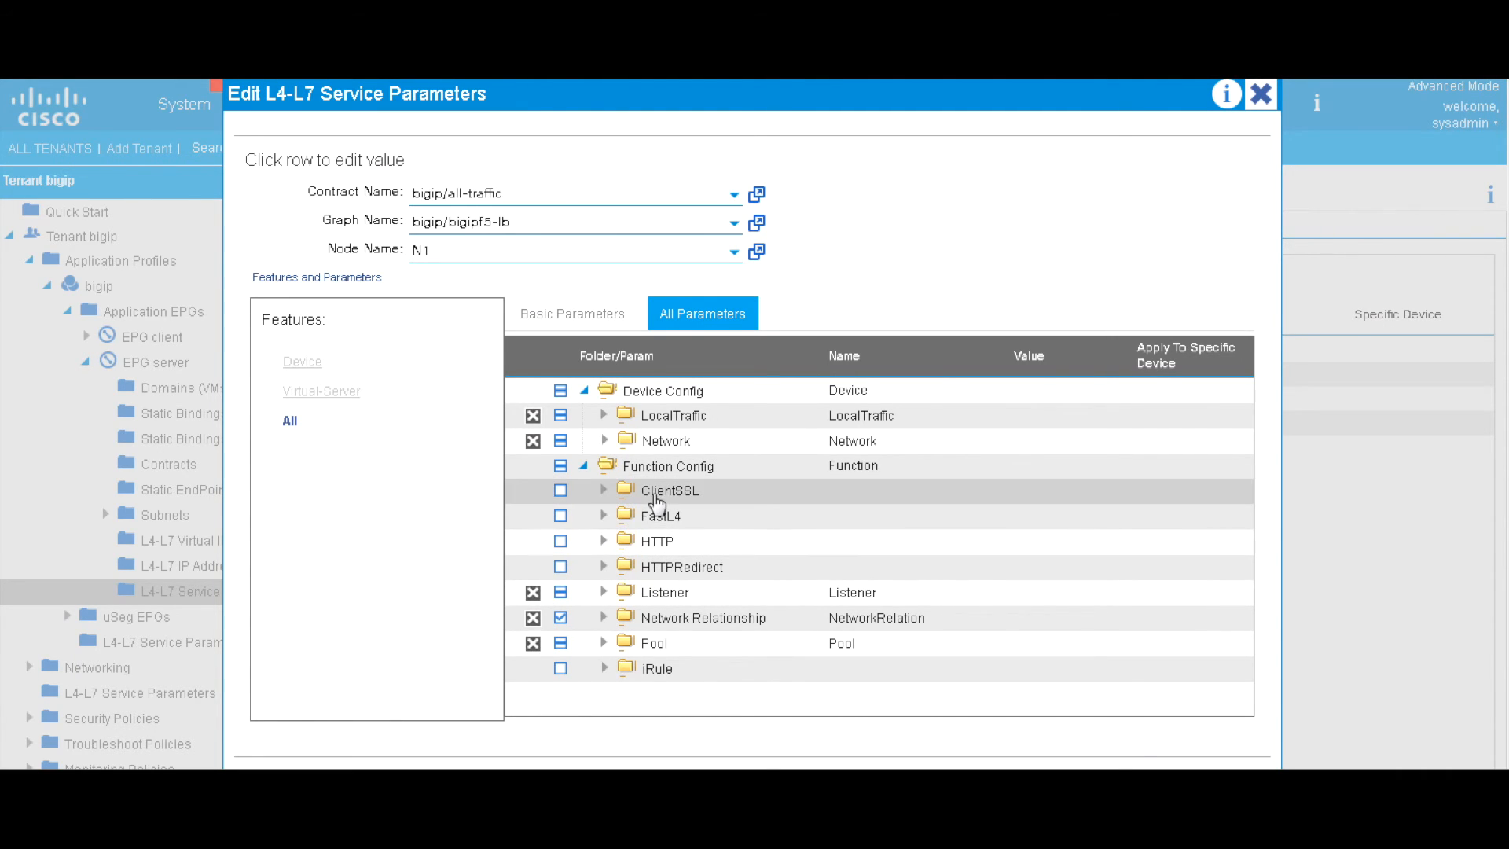
click(605, 593)
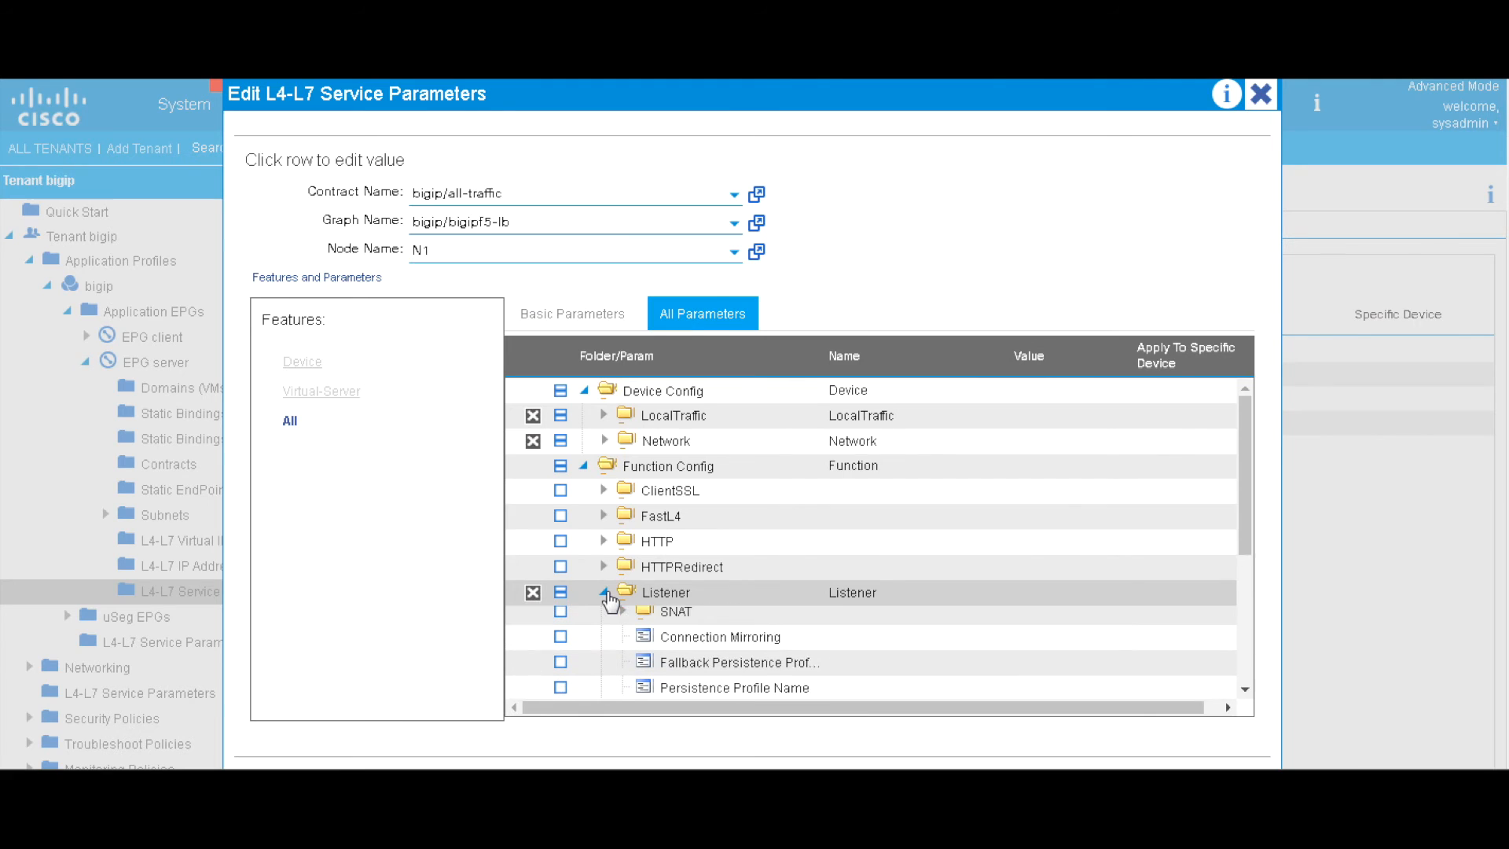
scroll(743, 569, down, 6)
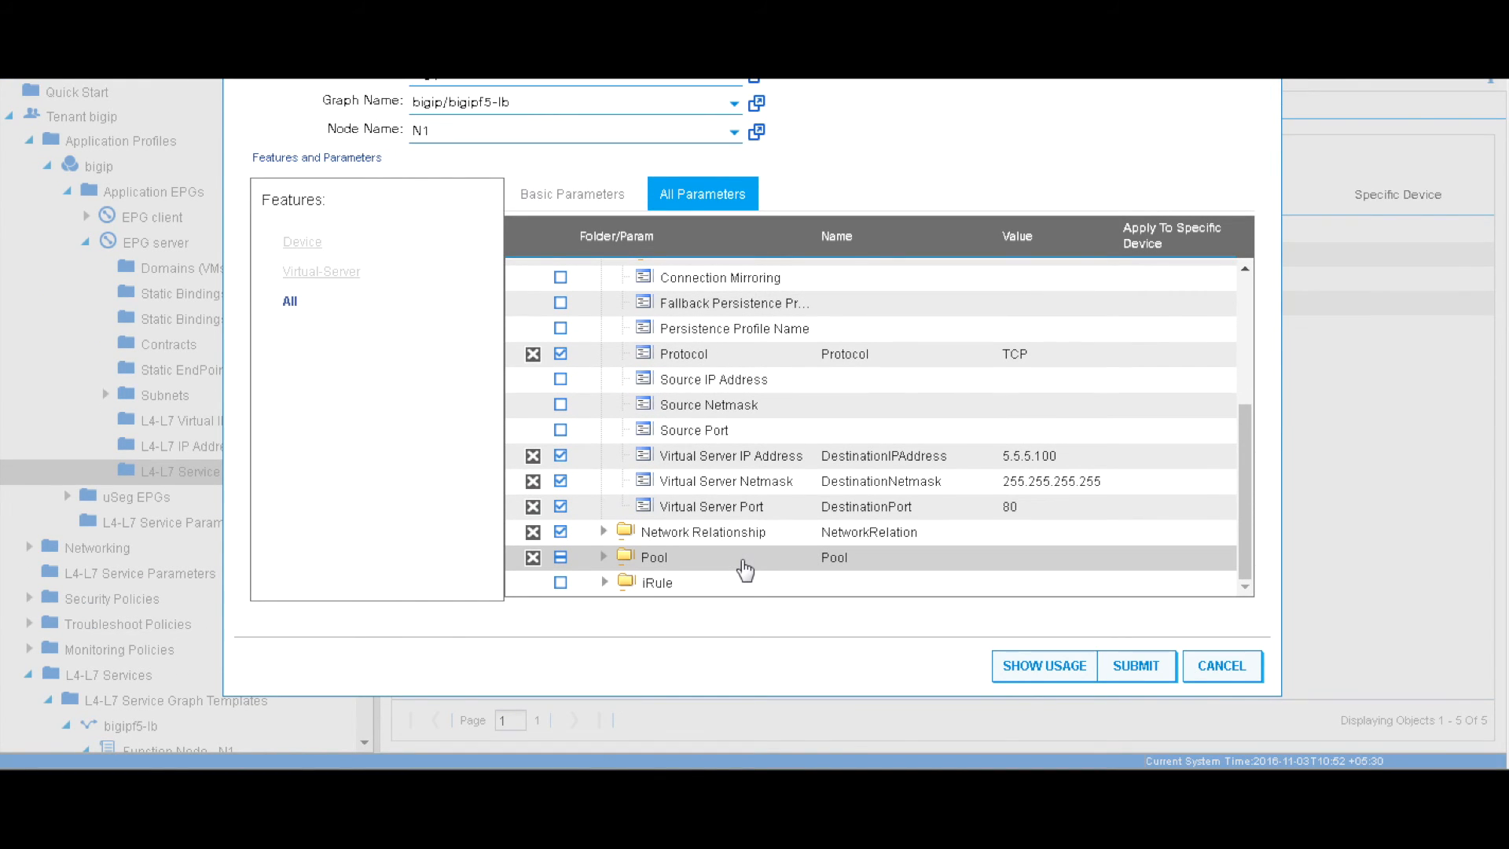
drag(1257, 483, 1240, 330)
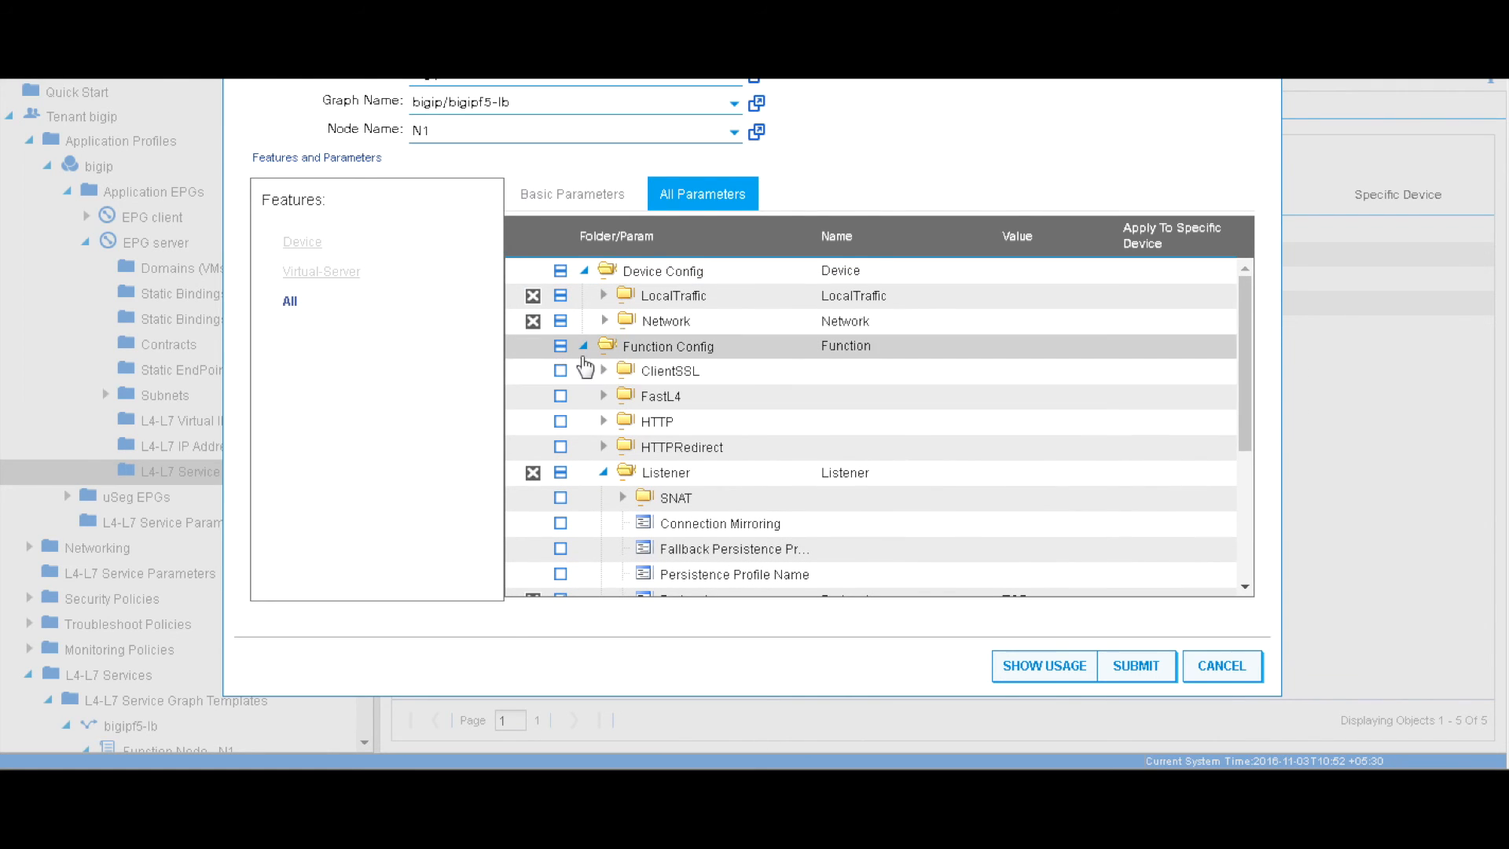
click(606, 302)
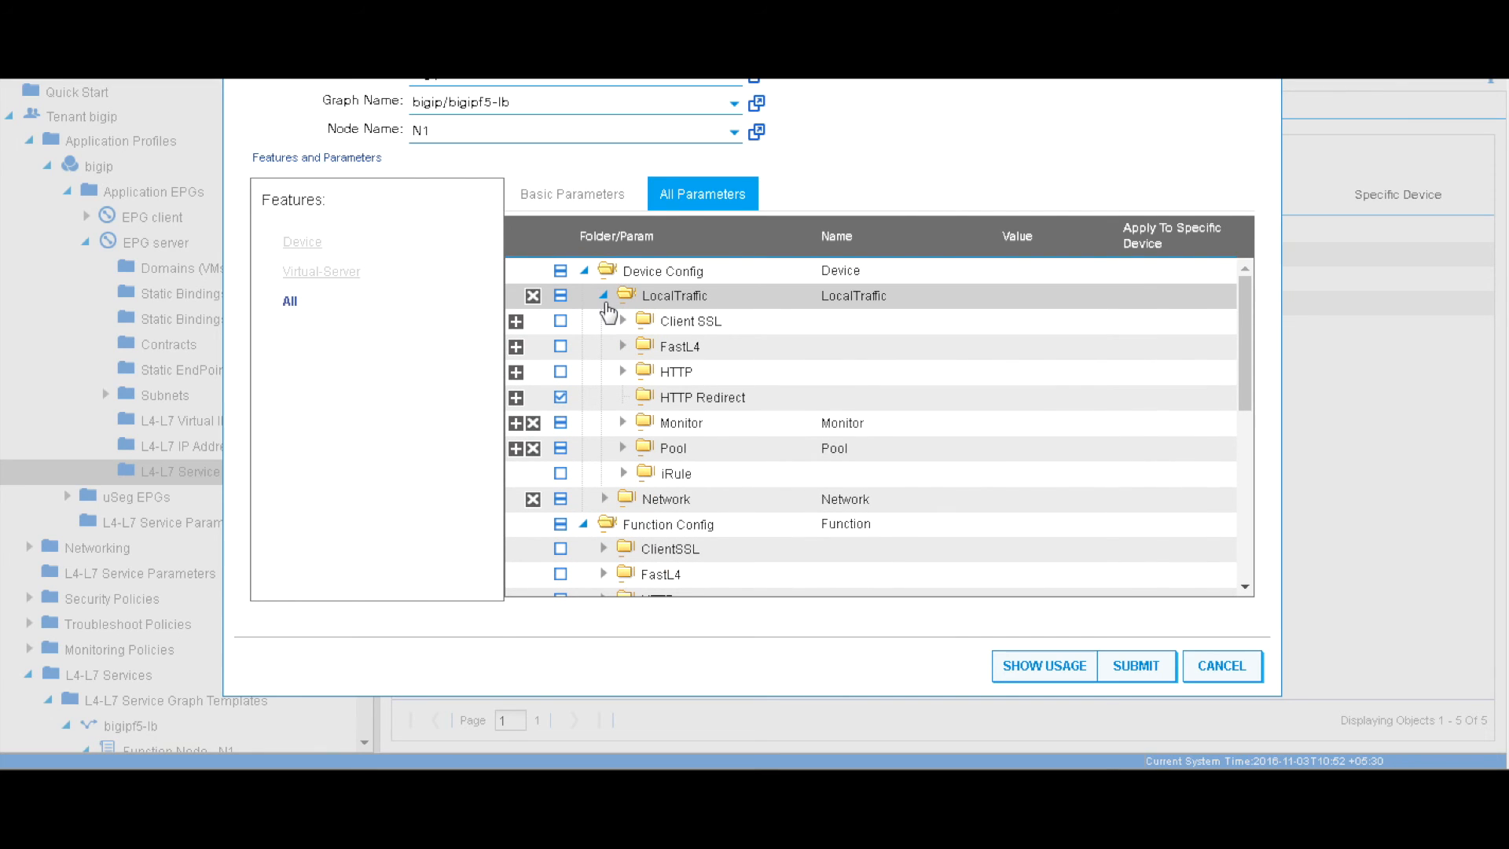
click(621, 448)
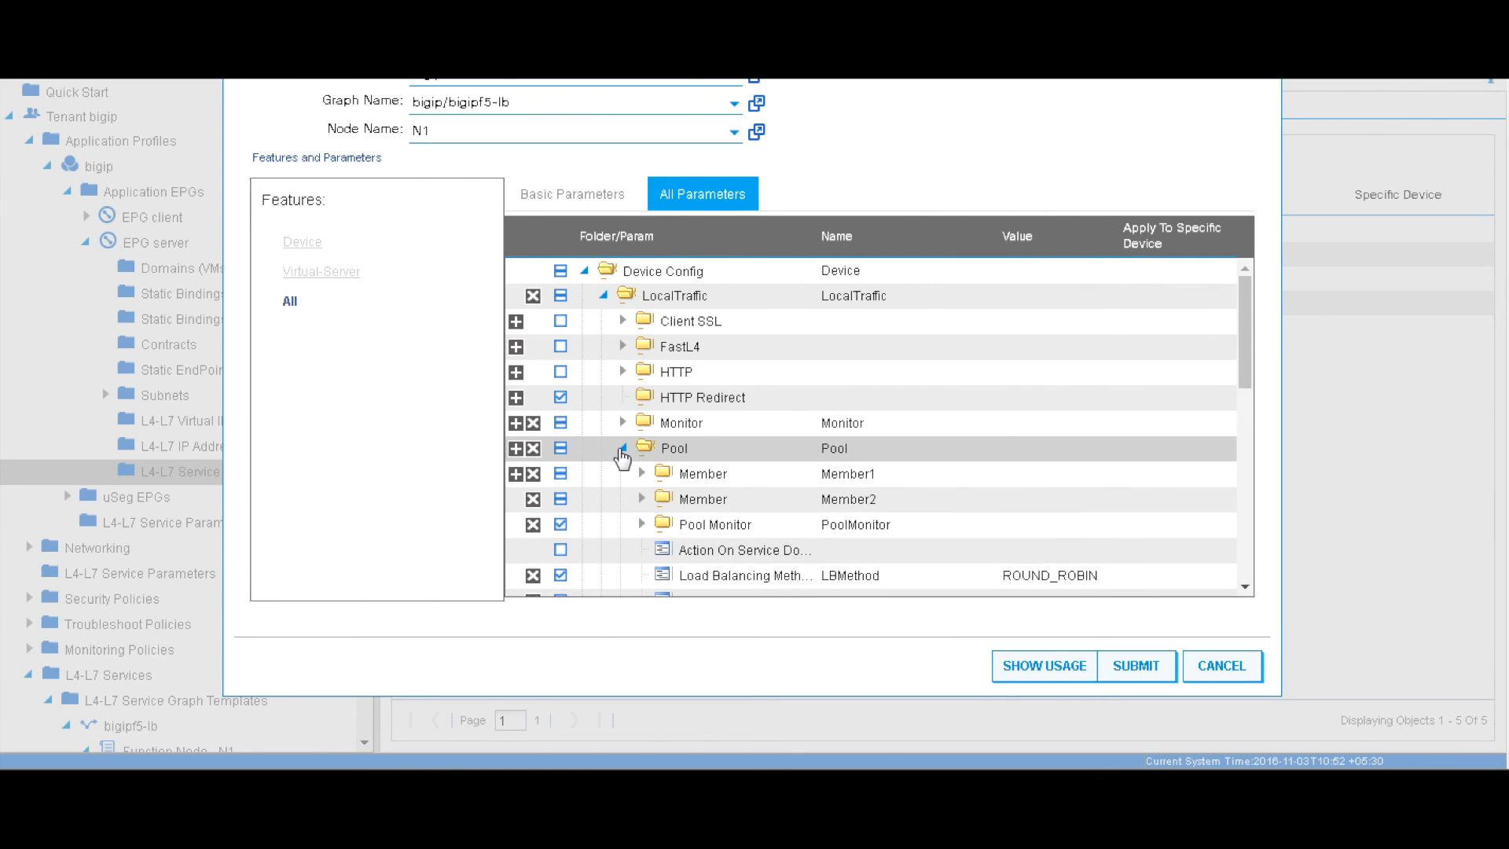
scroll(593, 482, down, 3)
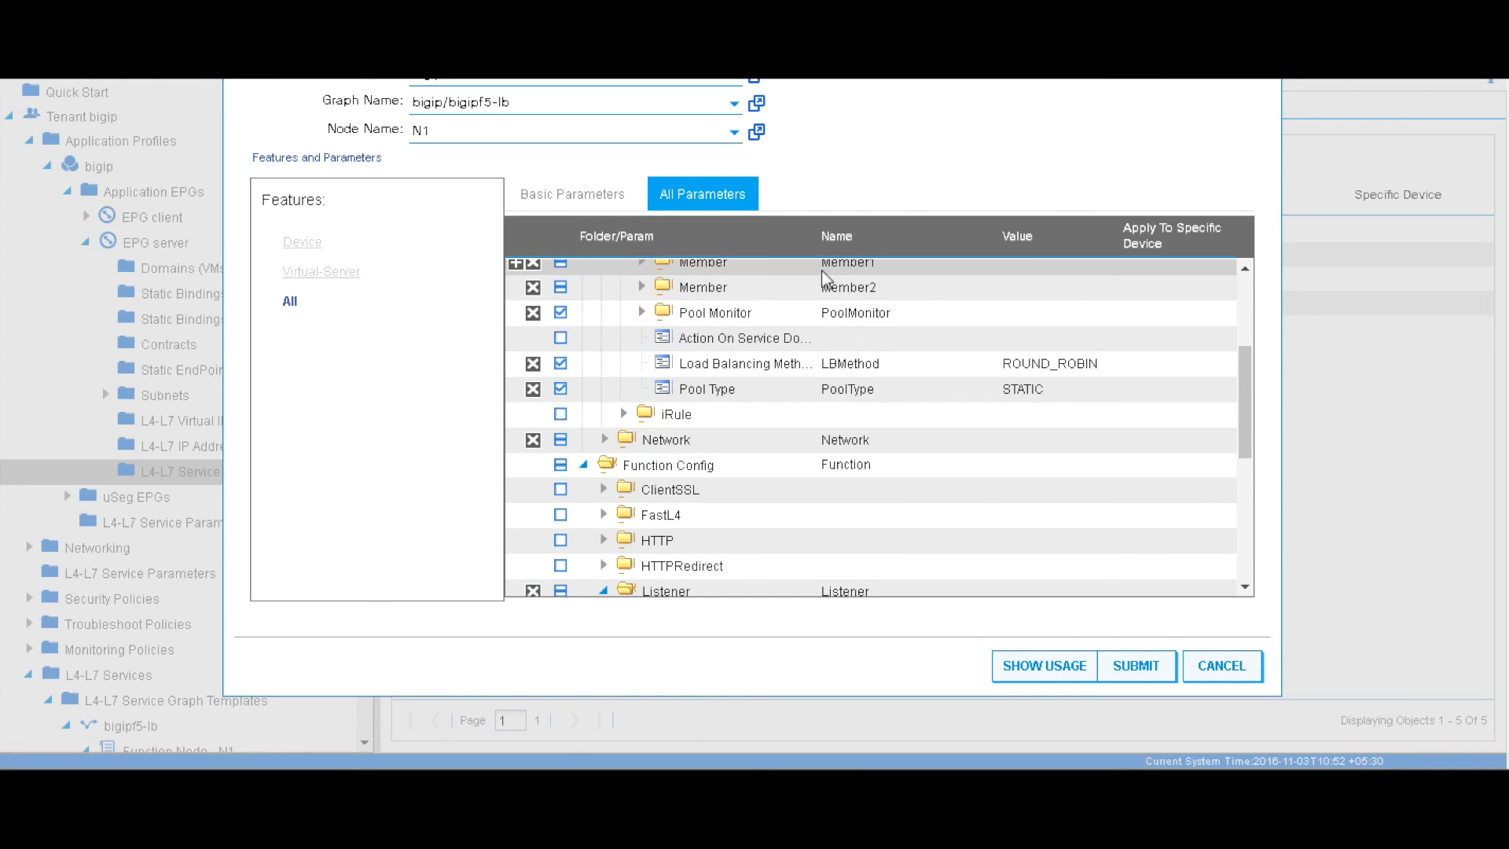
drag(1247, 385, 1248, 371)
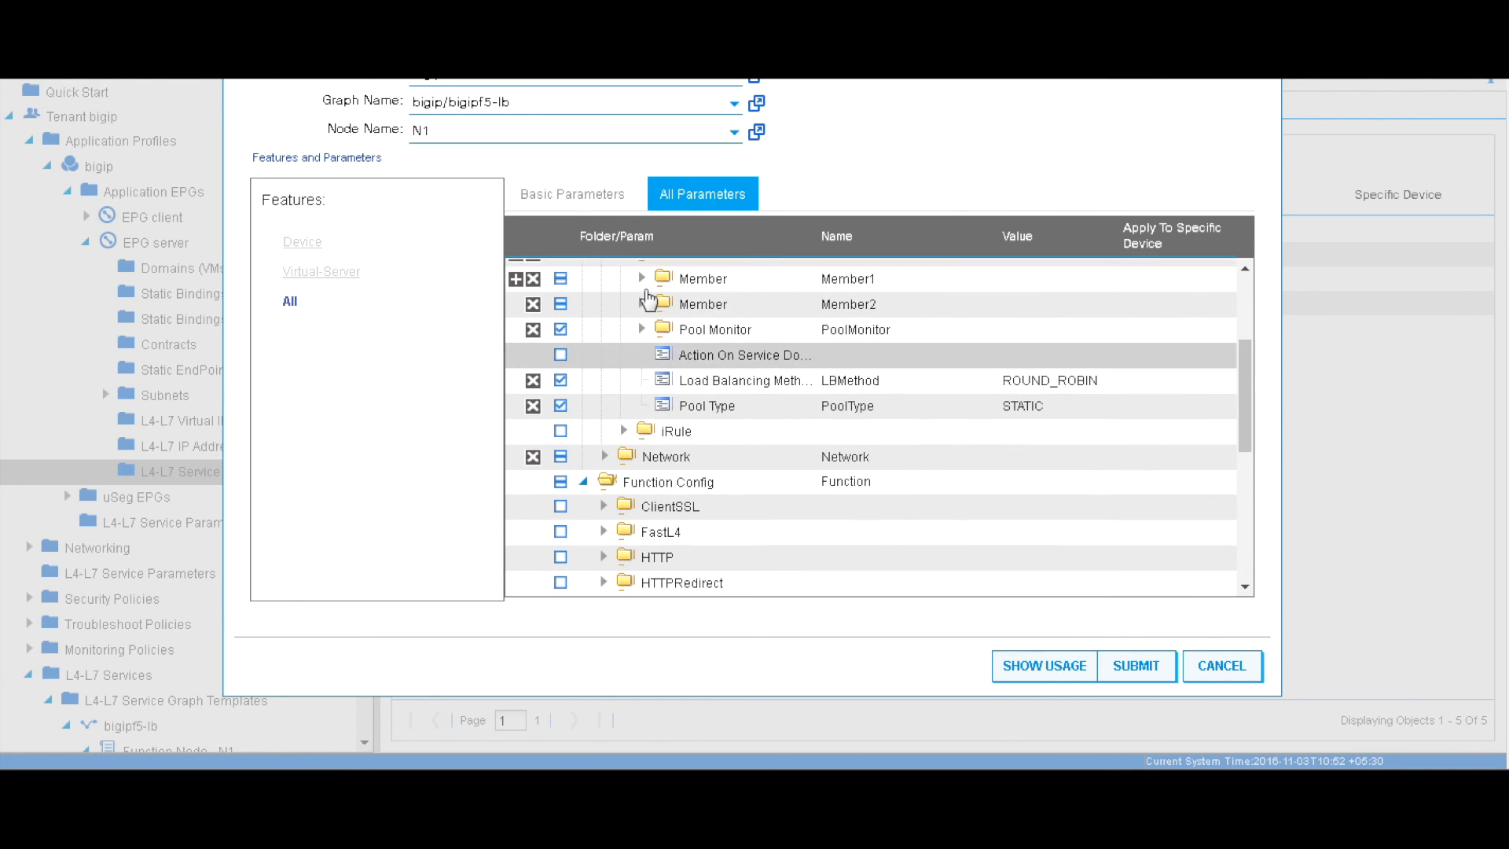
Add a new pool member entry named Member3
click(516, 279)
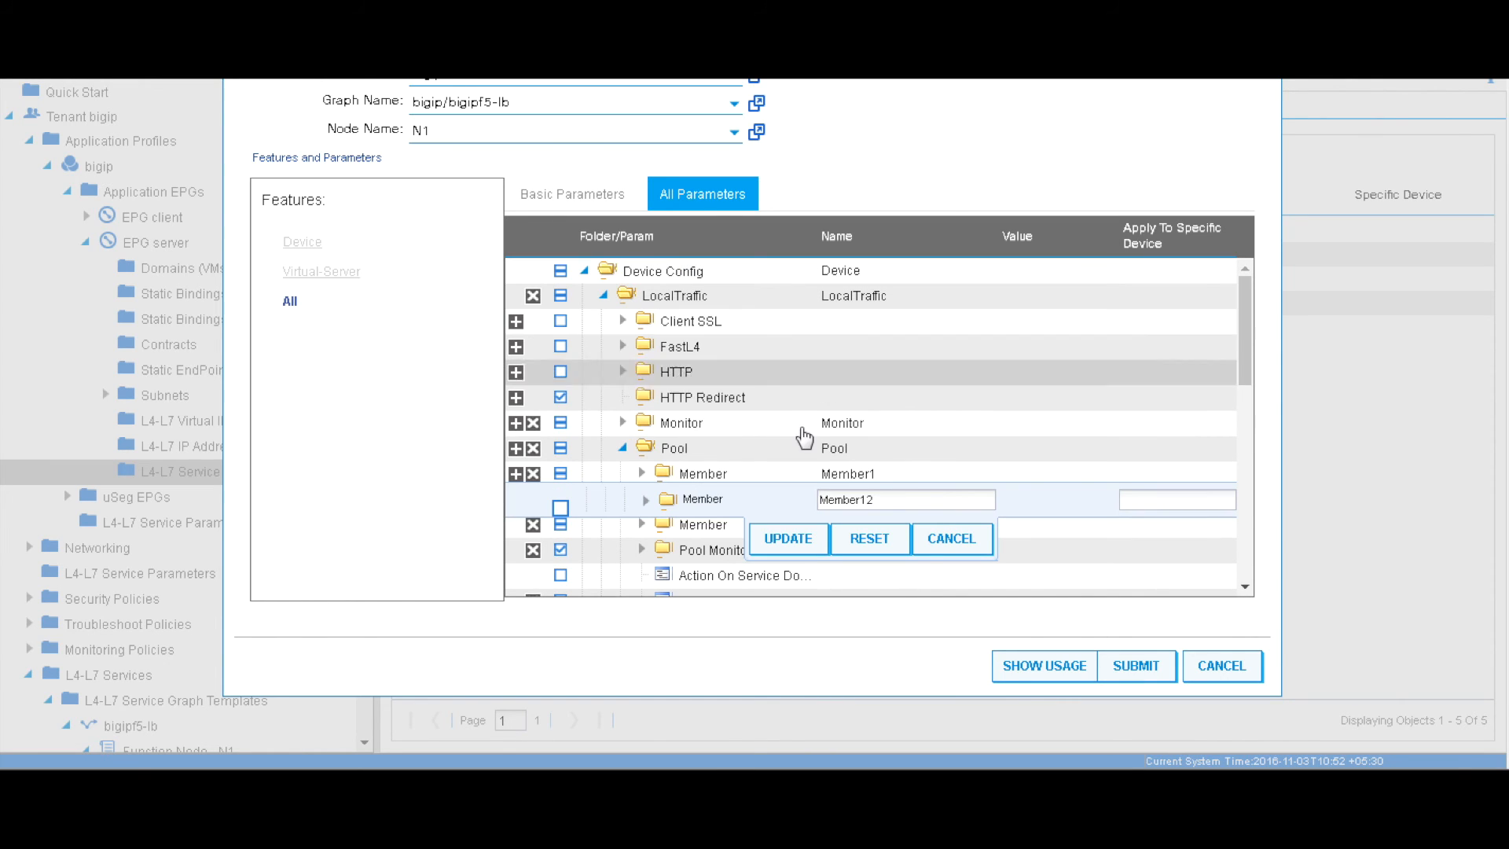
click(891, 500)
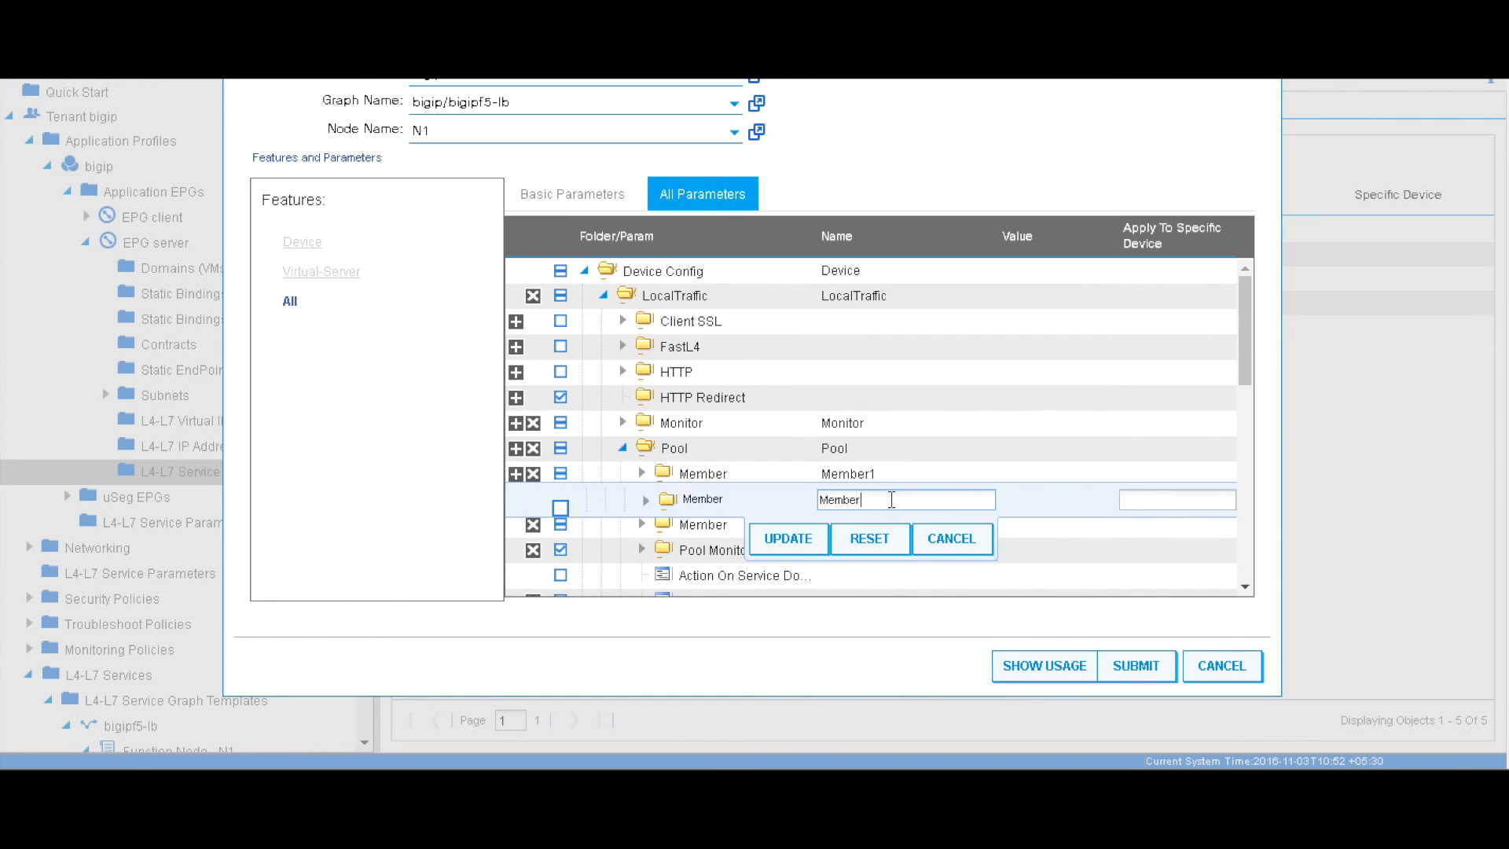
click(788, 538)
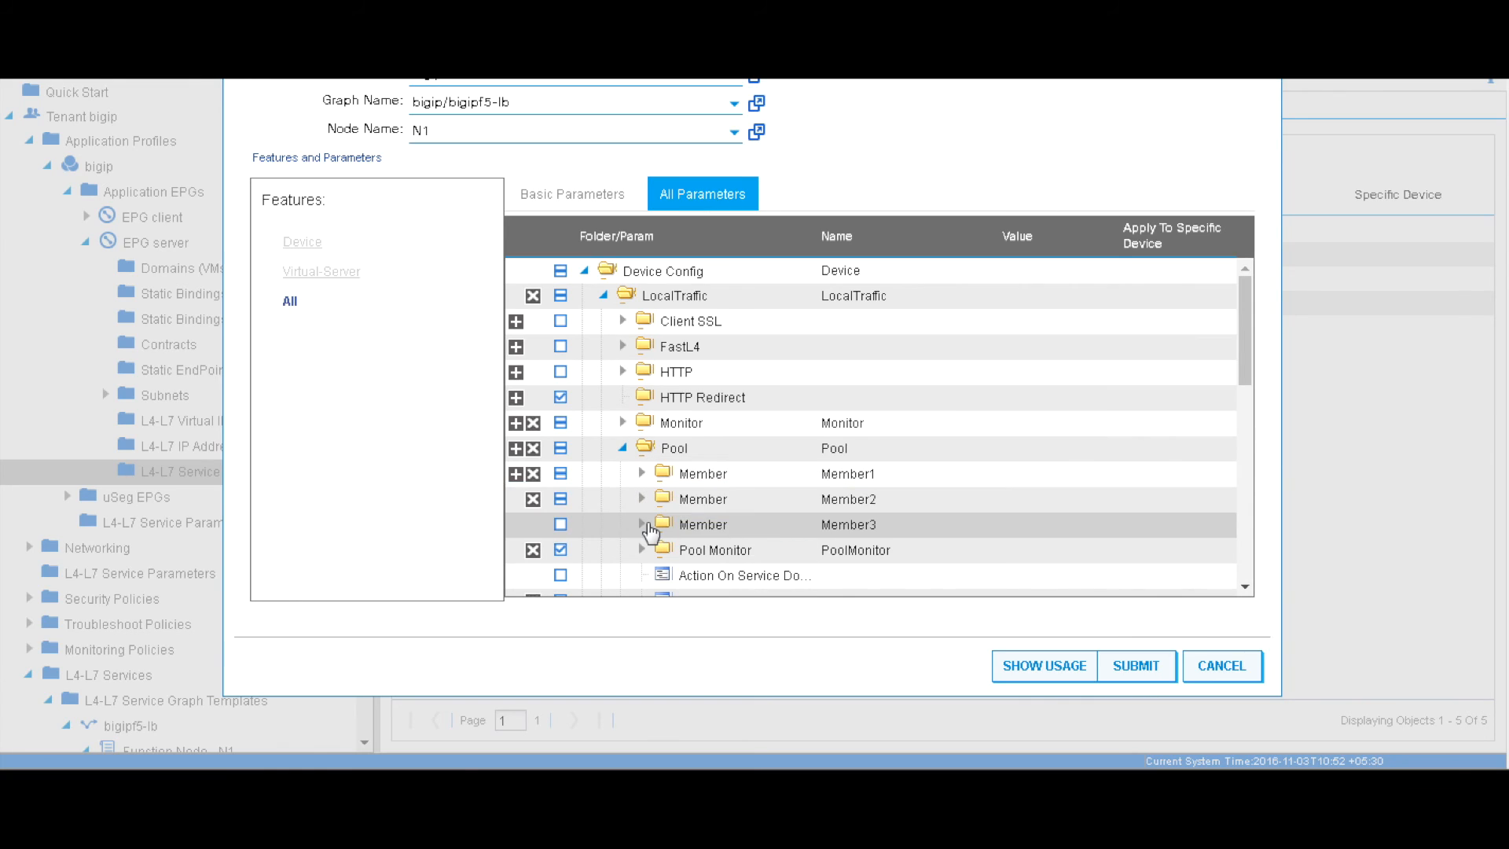
click(642, 524)
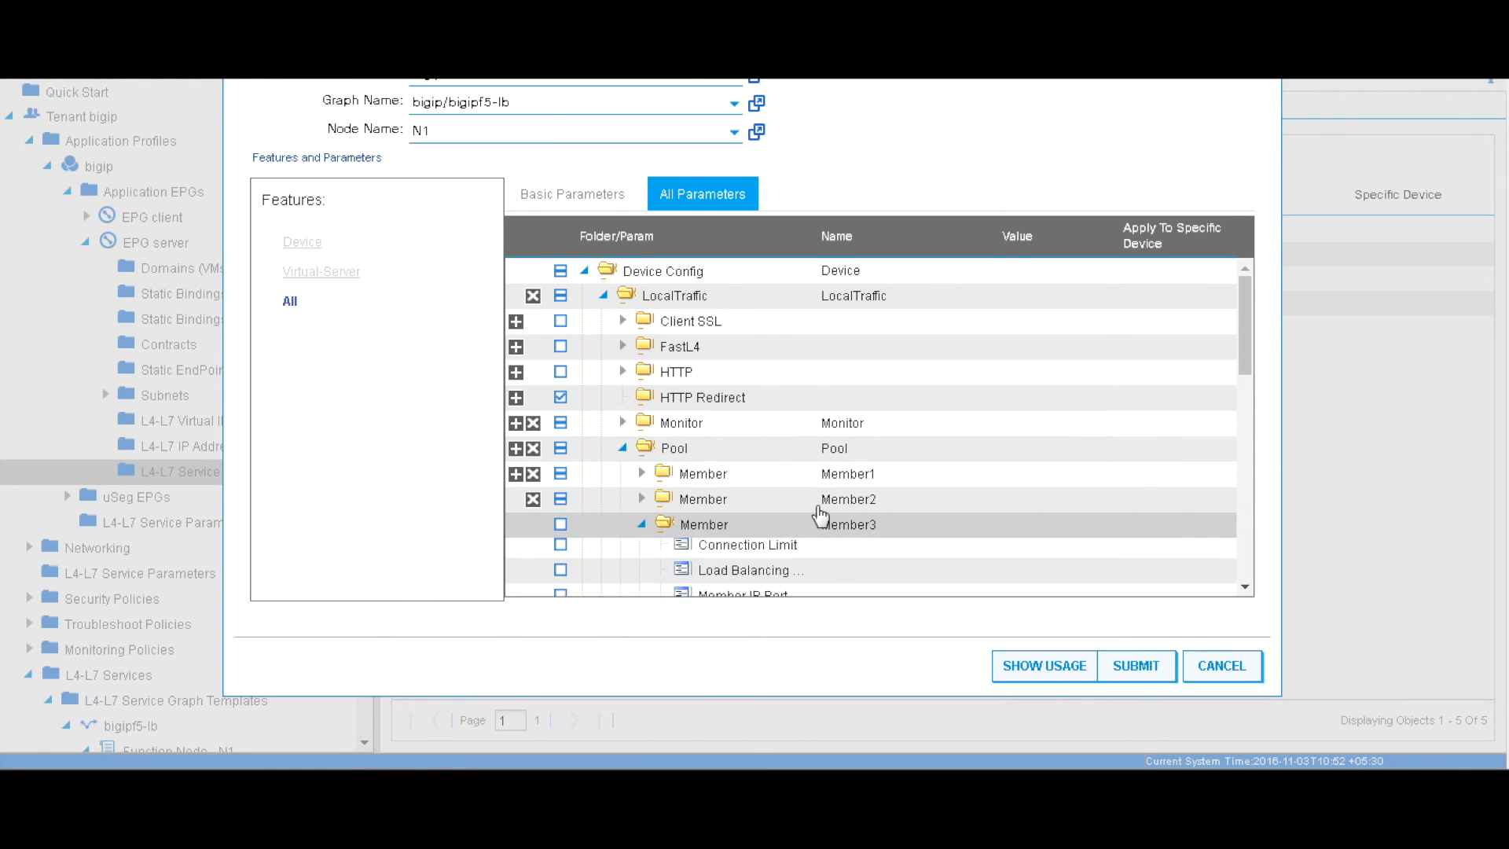
Set Member3's IP port to 80 and its IP address to 6.6.6.13
scroll(865, 520, down, 3)
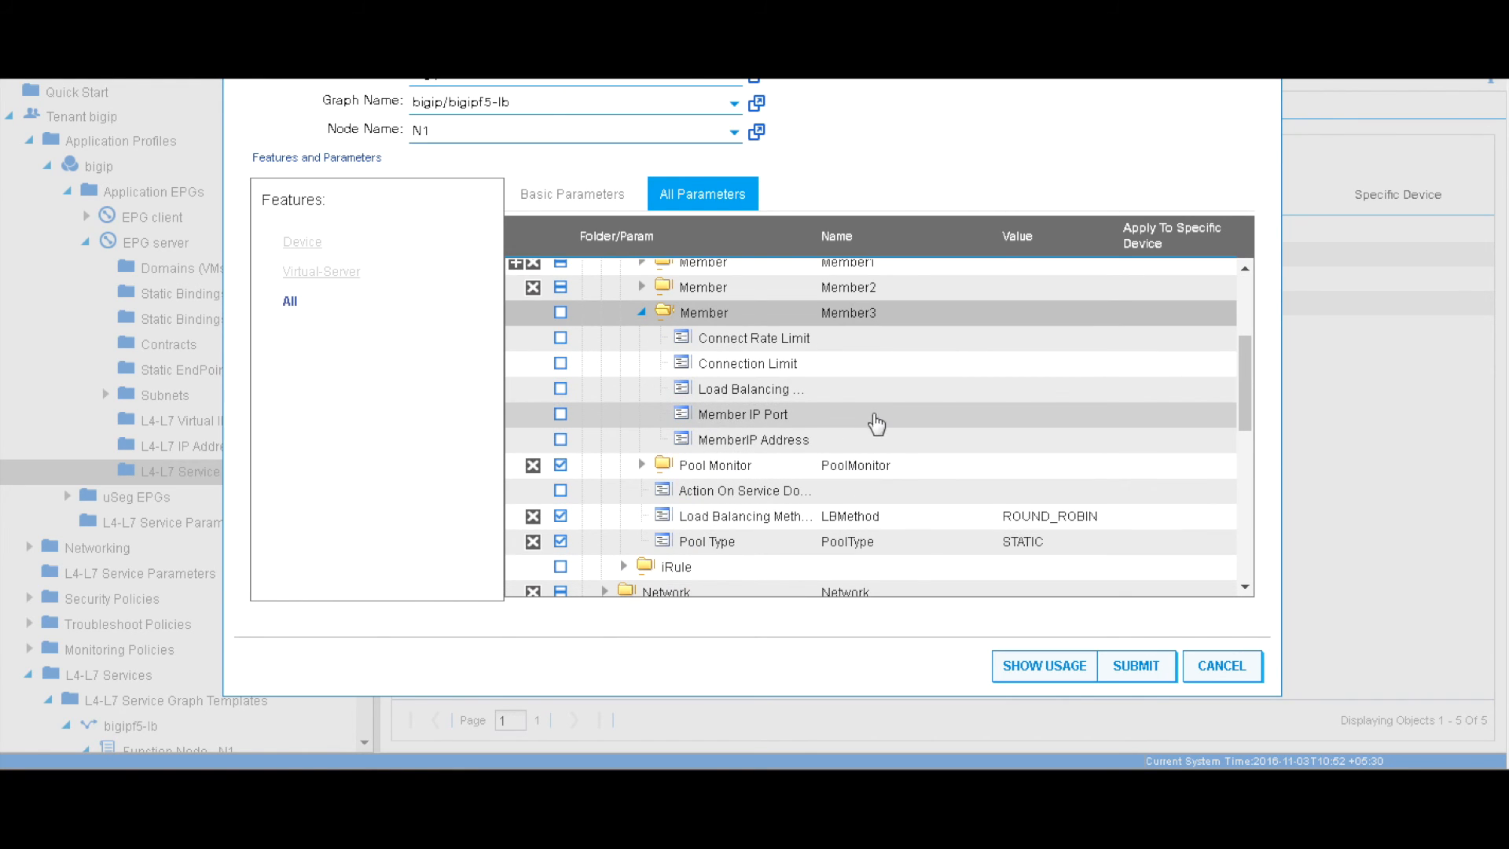
click(927, 417)
double_click(926, 414)
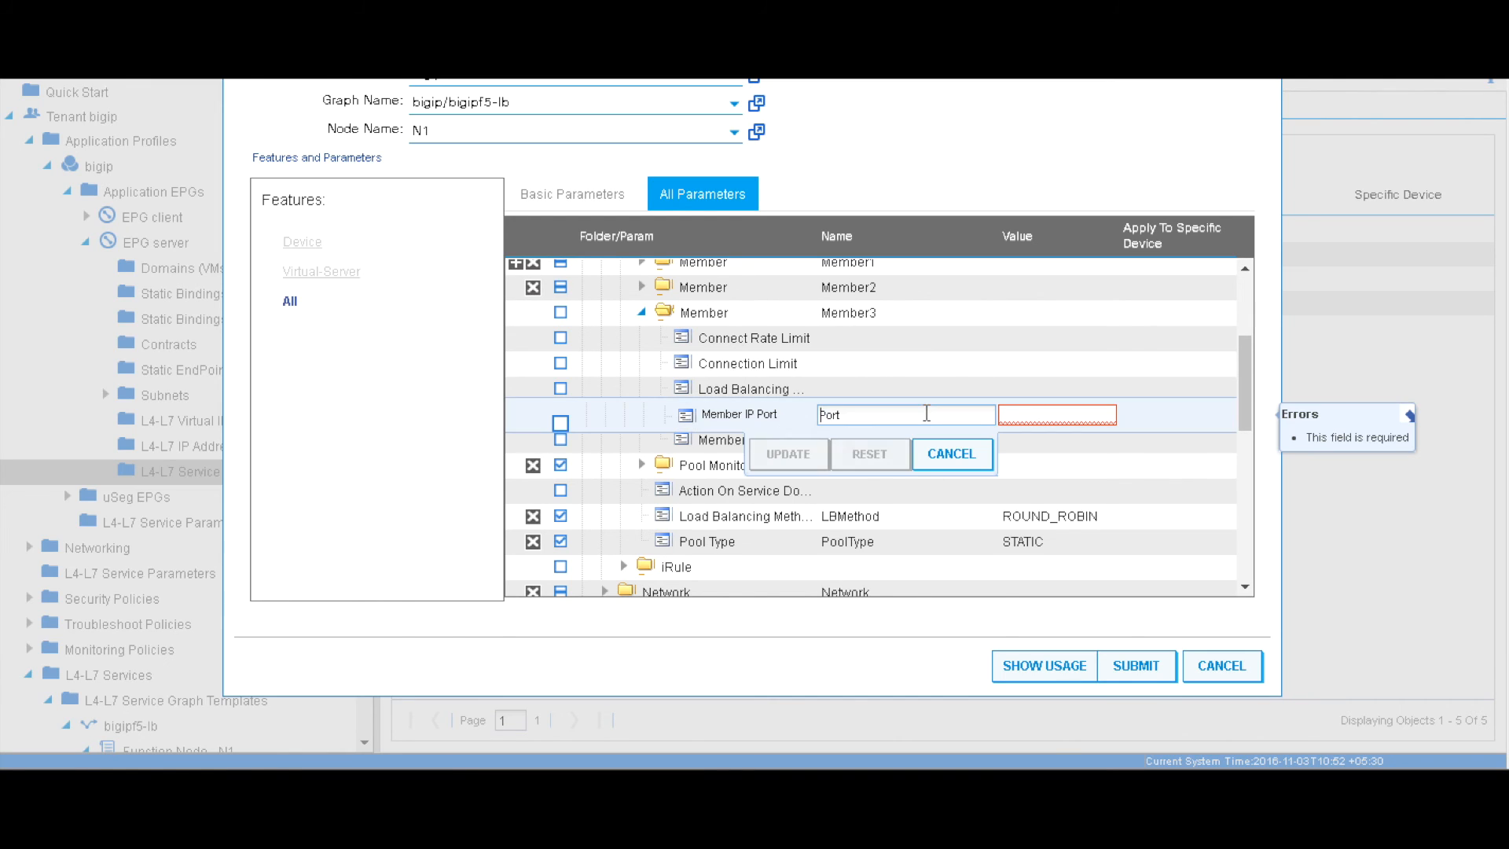
click(1017, 413)
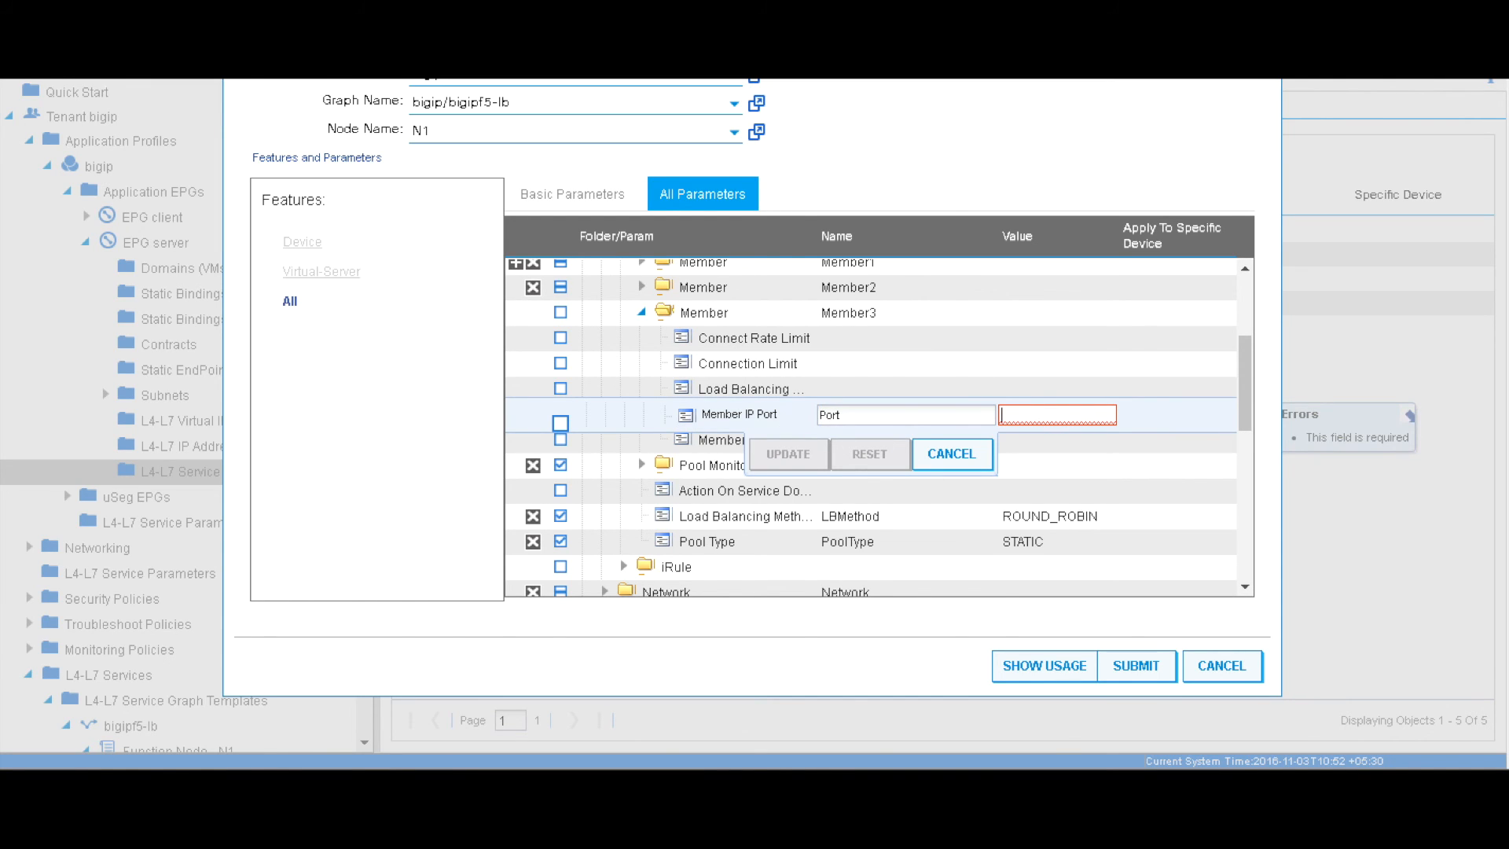
text(80)
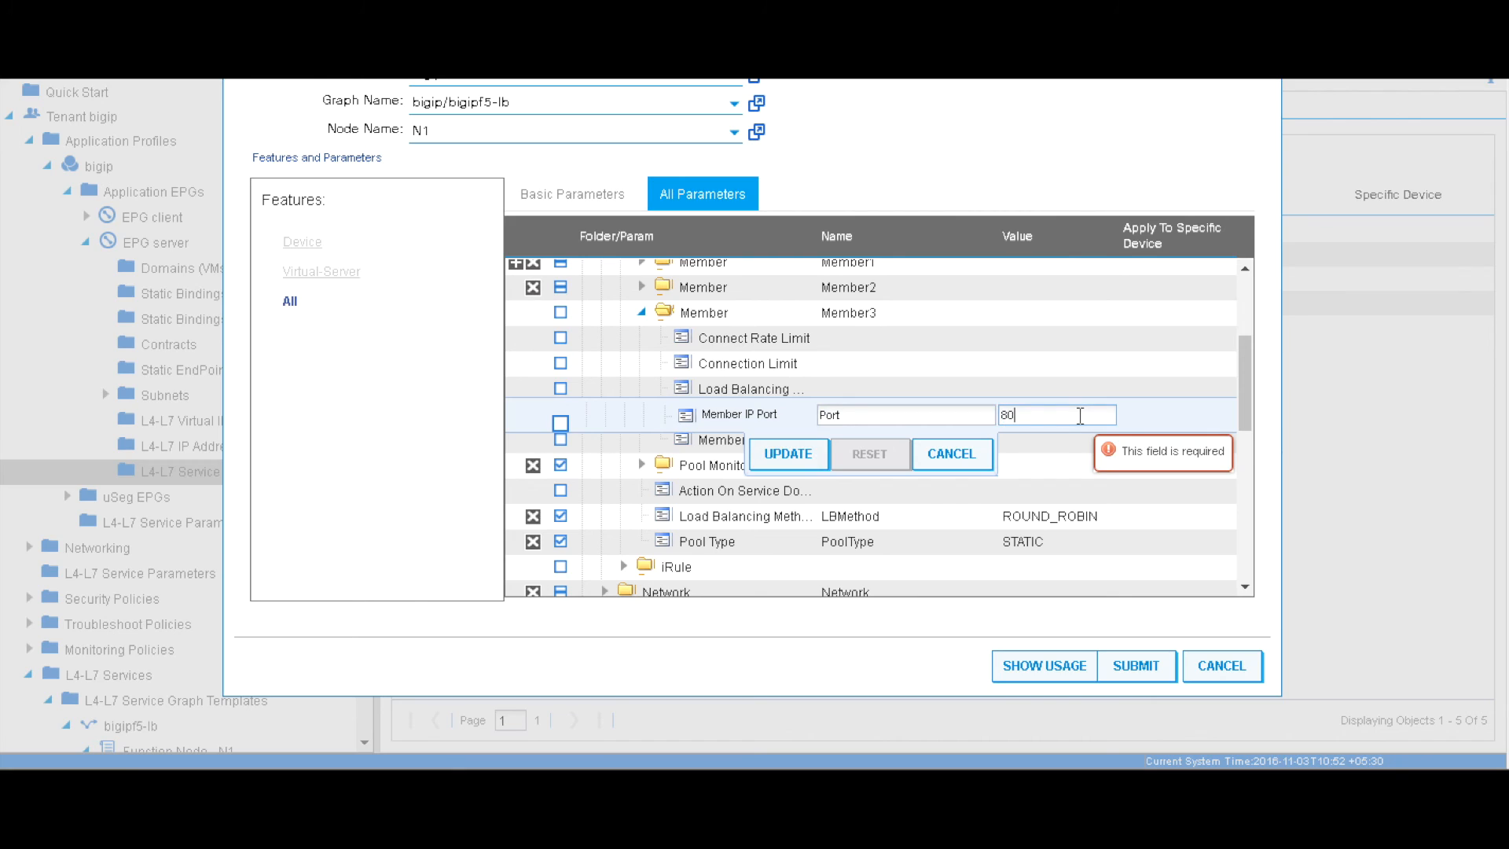
click(788, 453)
double_click(845, 441)
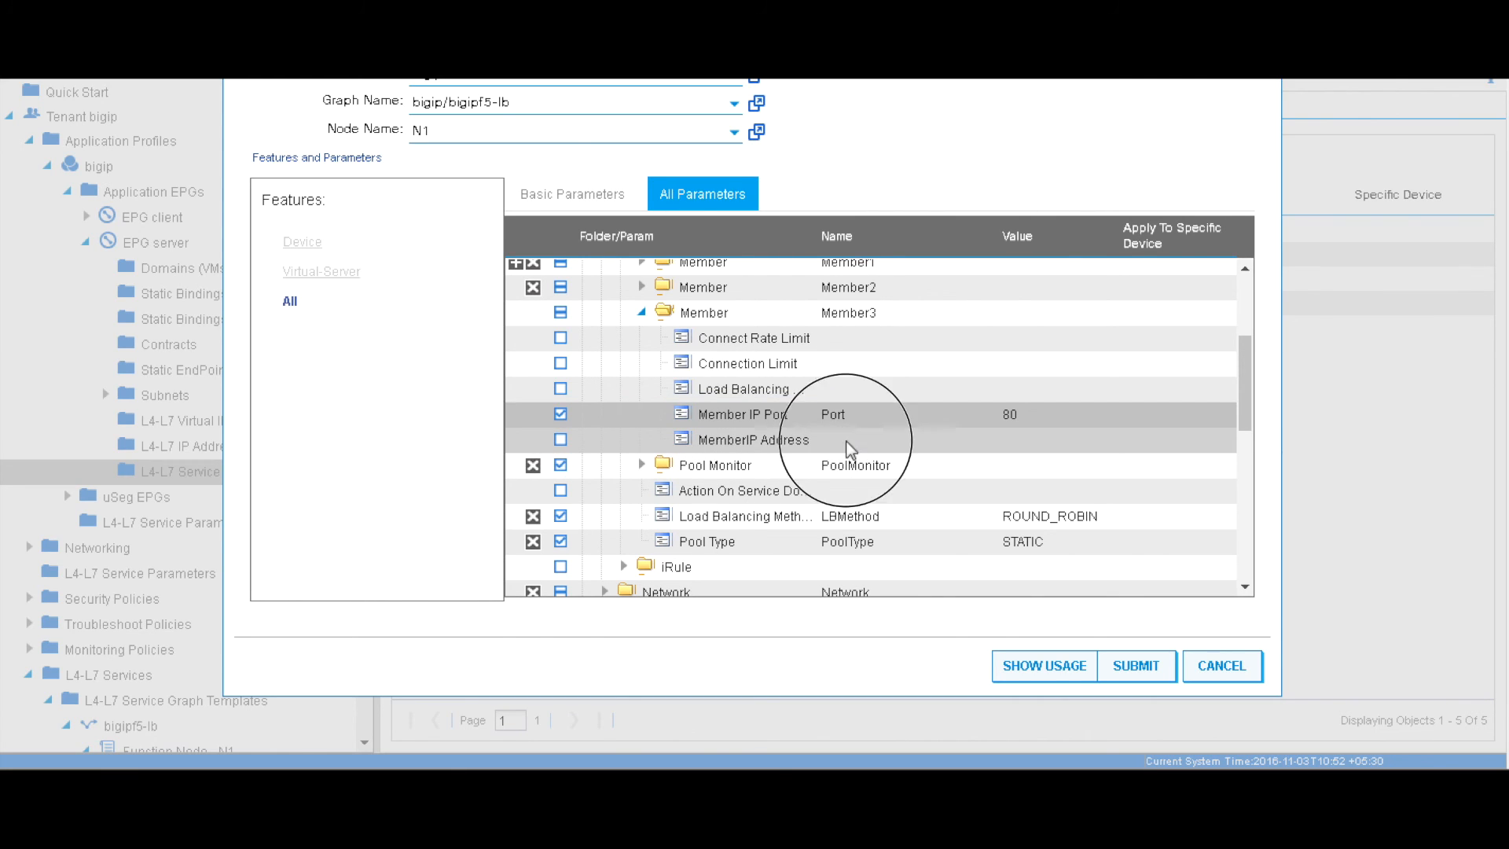
text(6.6.6.13)
click(790, 480)
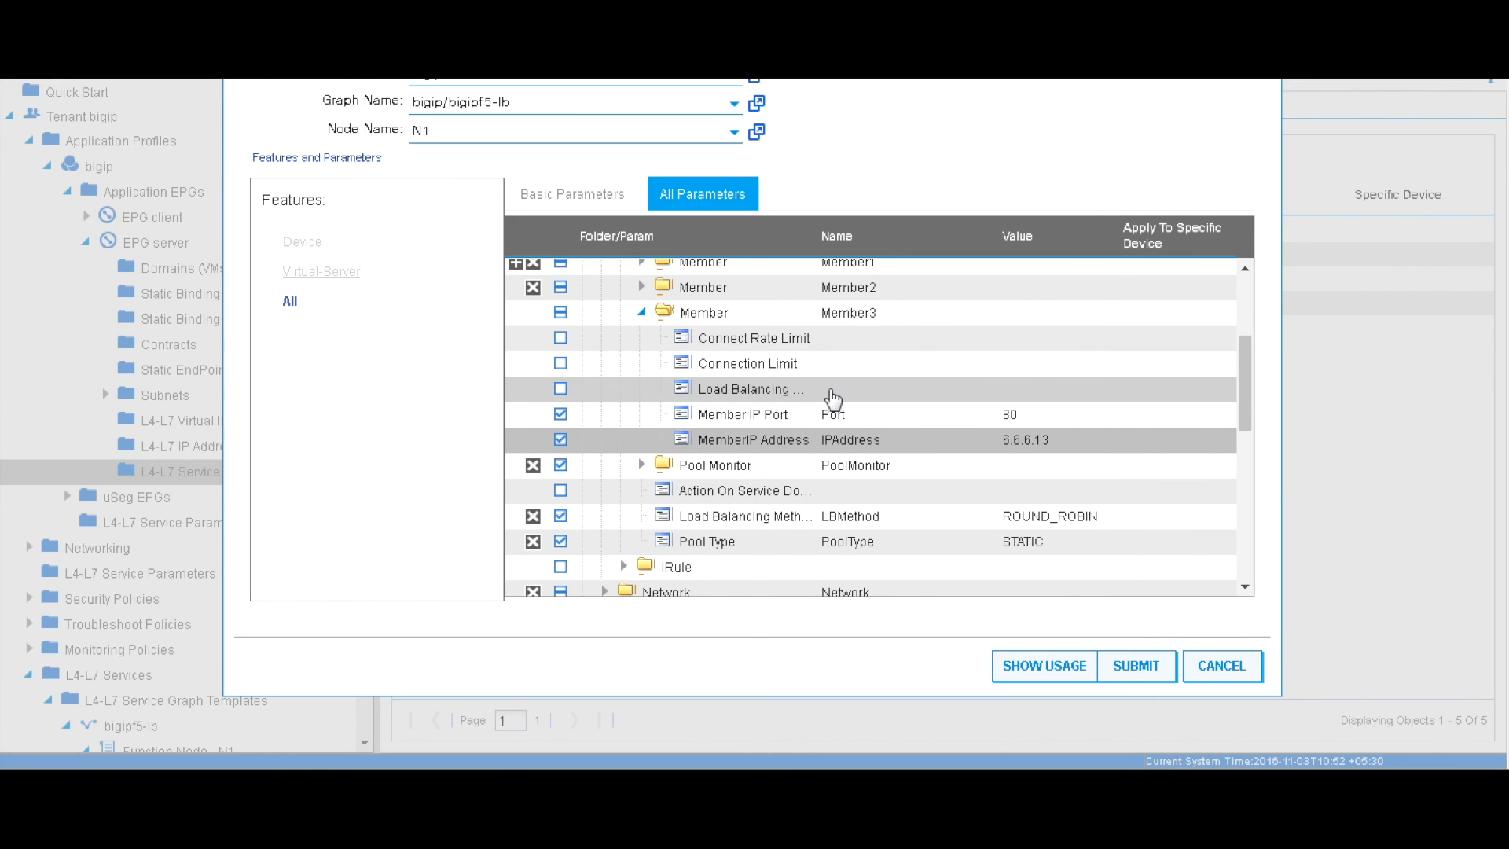
Compare against Member2's settings, then submit the updated service parameters
click(641, 289)
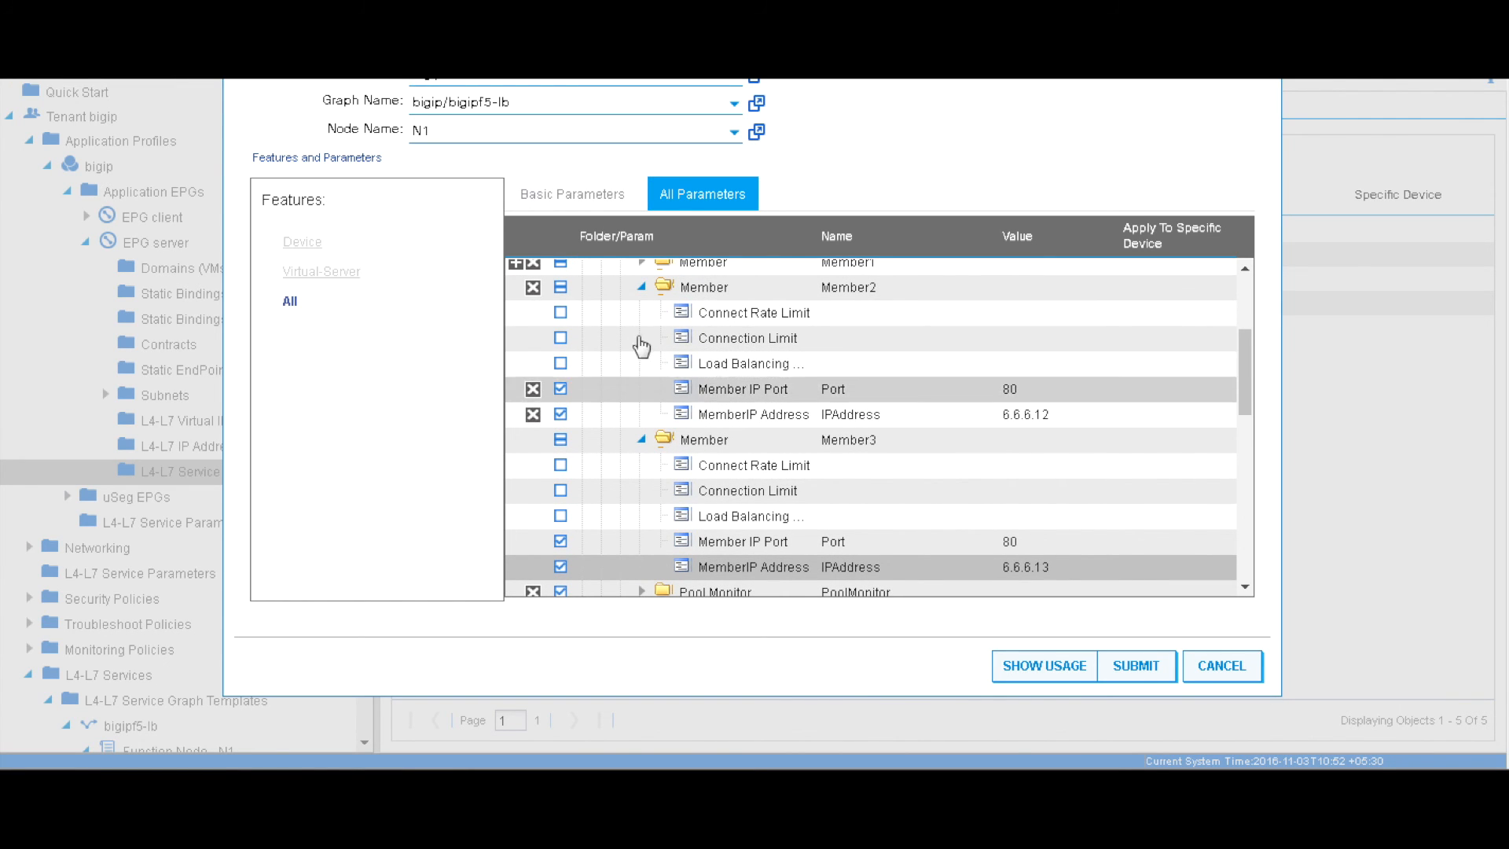
click(642, 289)
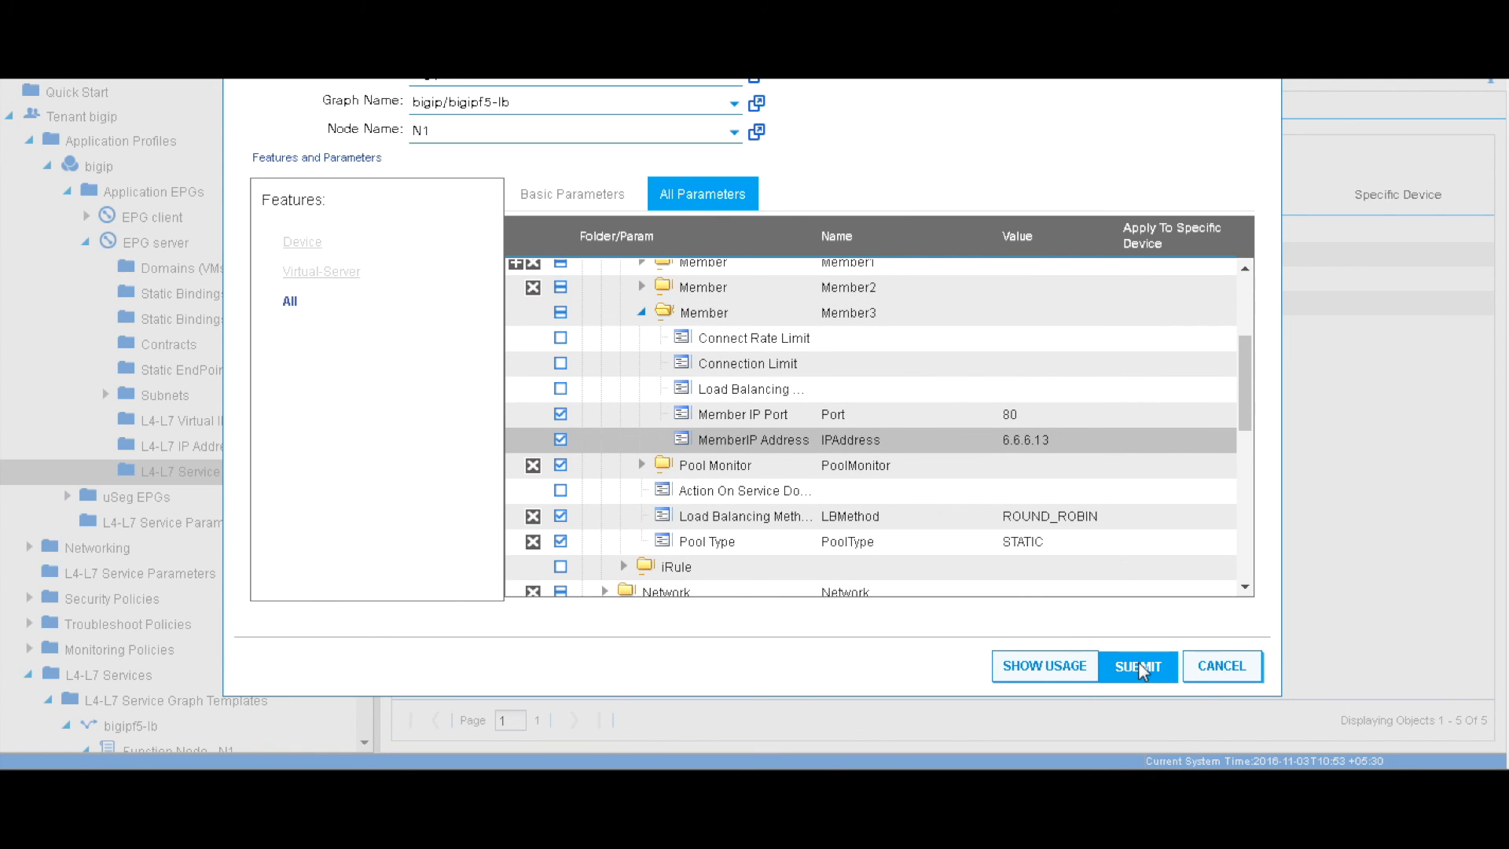
click(1142, 668)
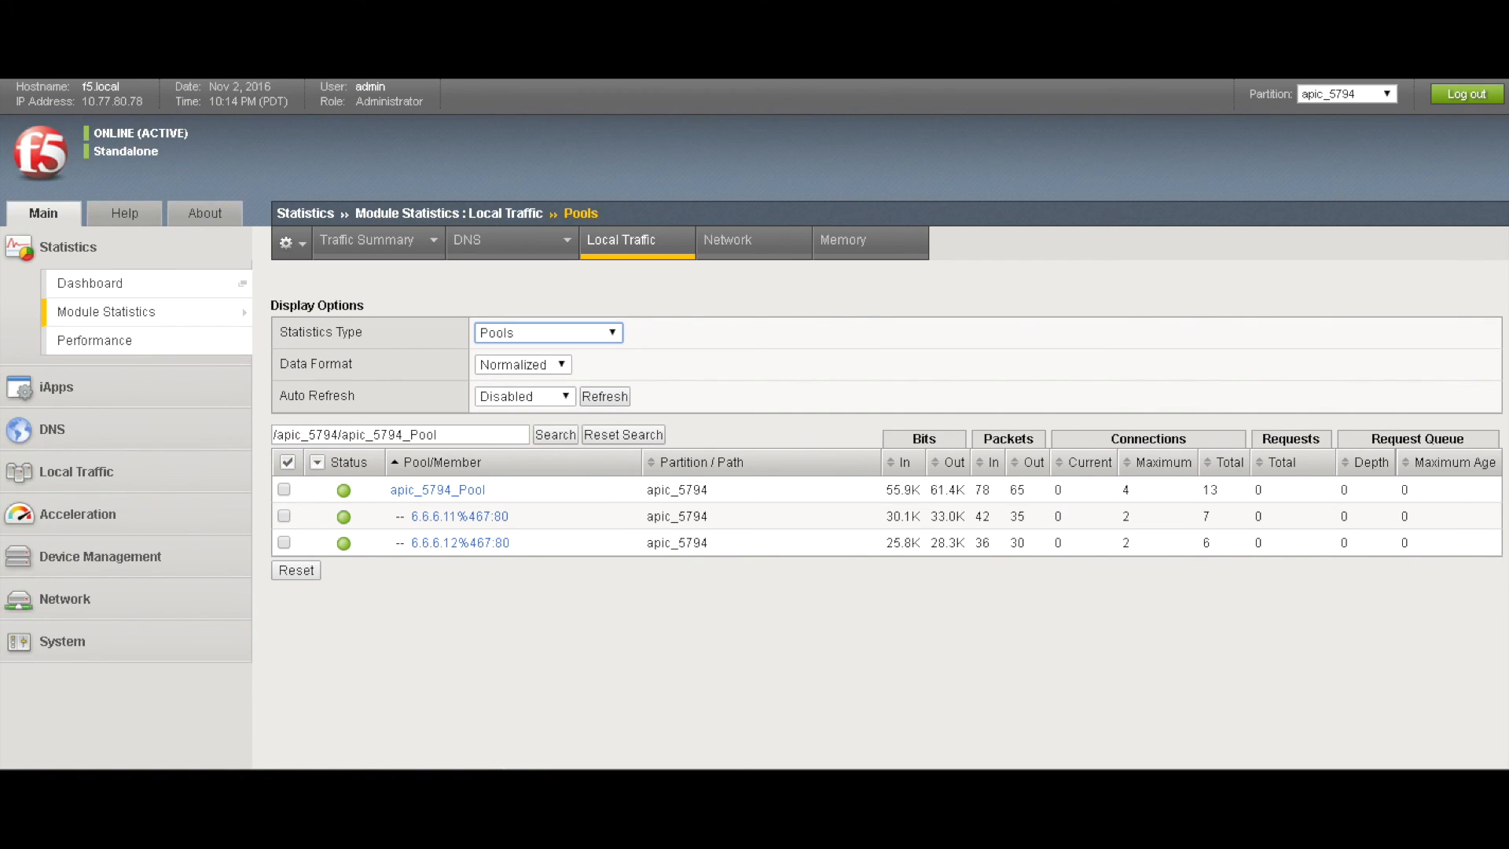
Reload the apic_5794_Pool statistics to show member 6.6.6.13, then switch to the bigip-client VM
key(F5)
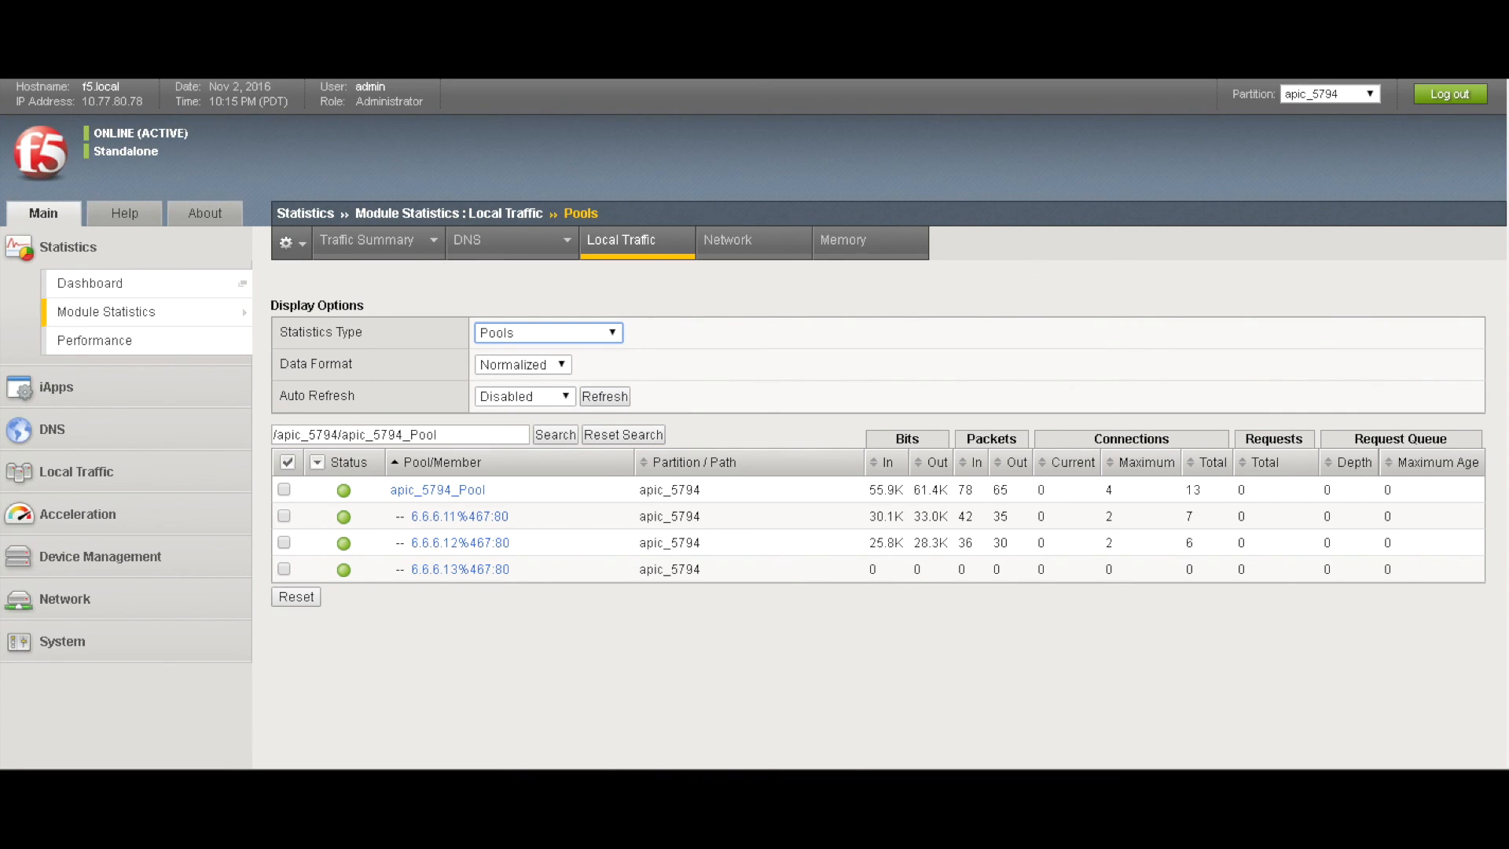
click(659, 756)
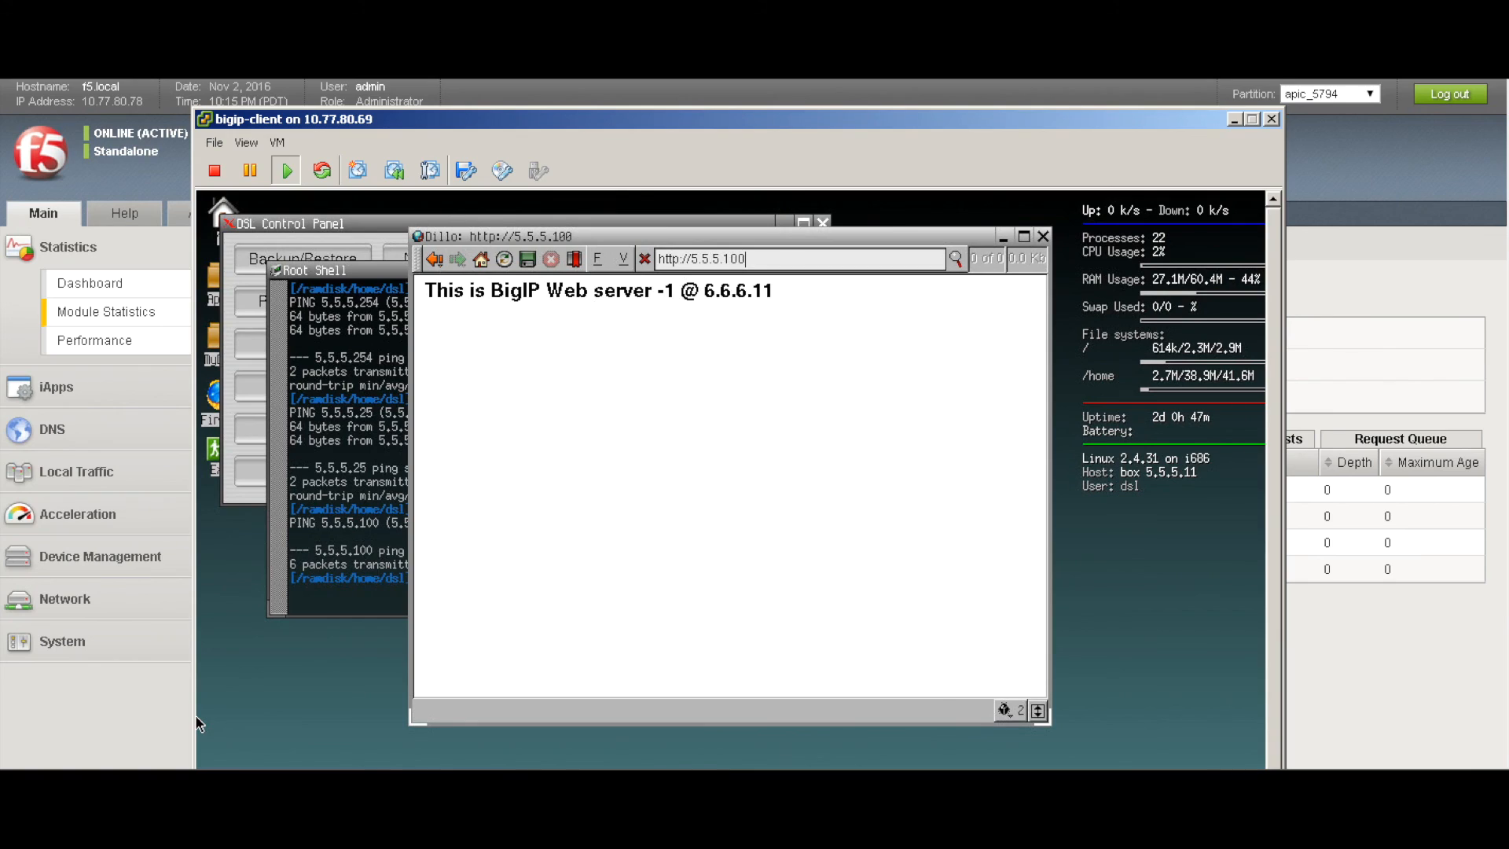
Reload the 5.5.5.100 page until Webserver-3 at 6.6.6.13 answers, then refresh F5 pool statistics
click(504, 257)
click(504, 258)
click(504, 258)
click(504, 258)
click(504, 258)
click(504, 258)
click(504, 258)
click(504, 258)
click(504, 258)
click(504, 258)
click(504, 258)
click(504, 258)
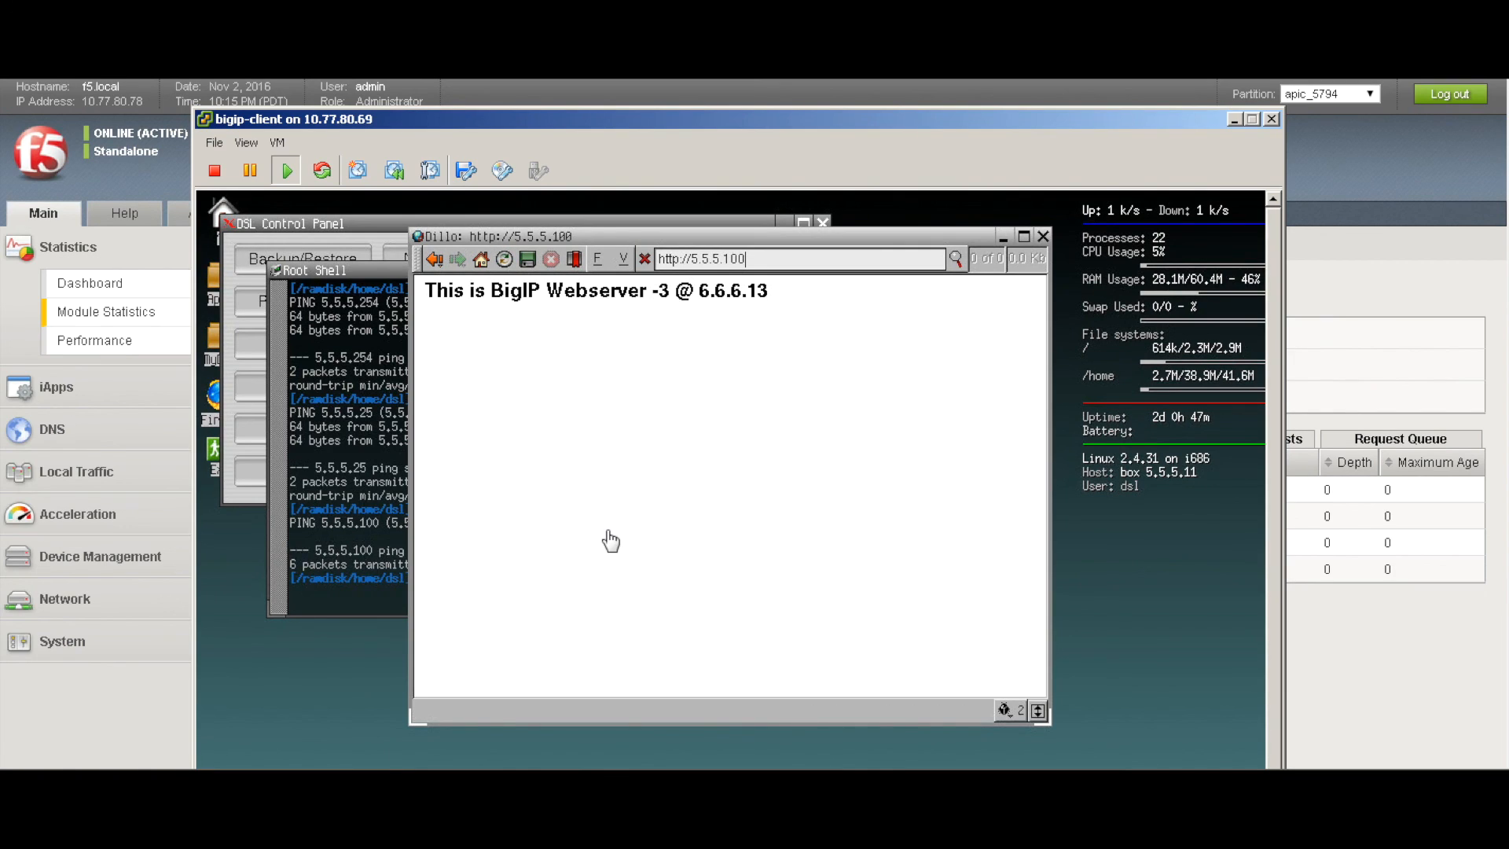
click(363, 769)
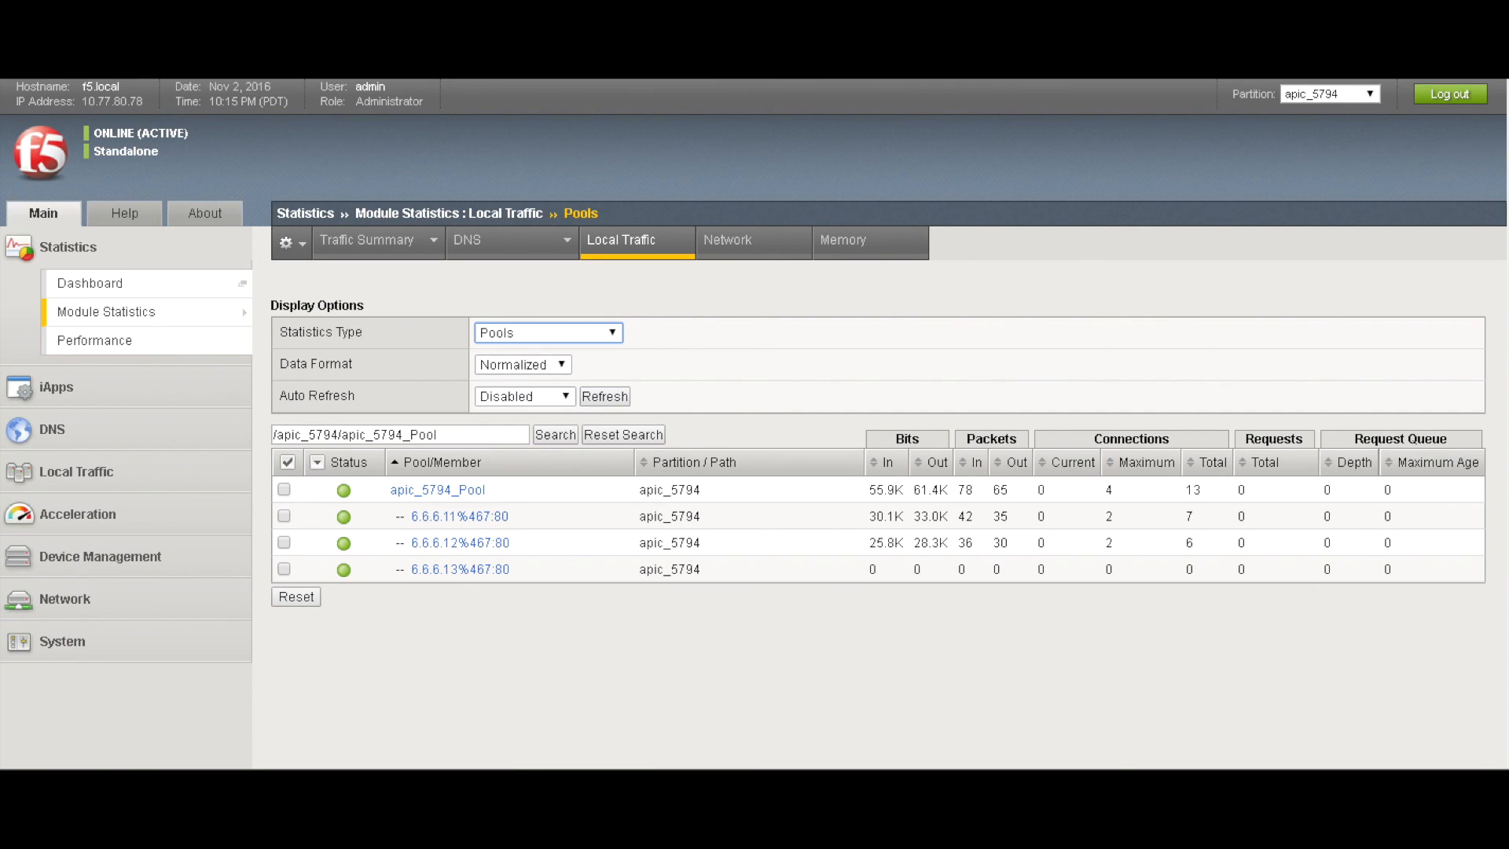
key(F5)
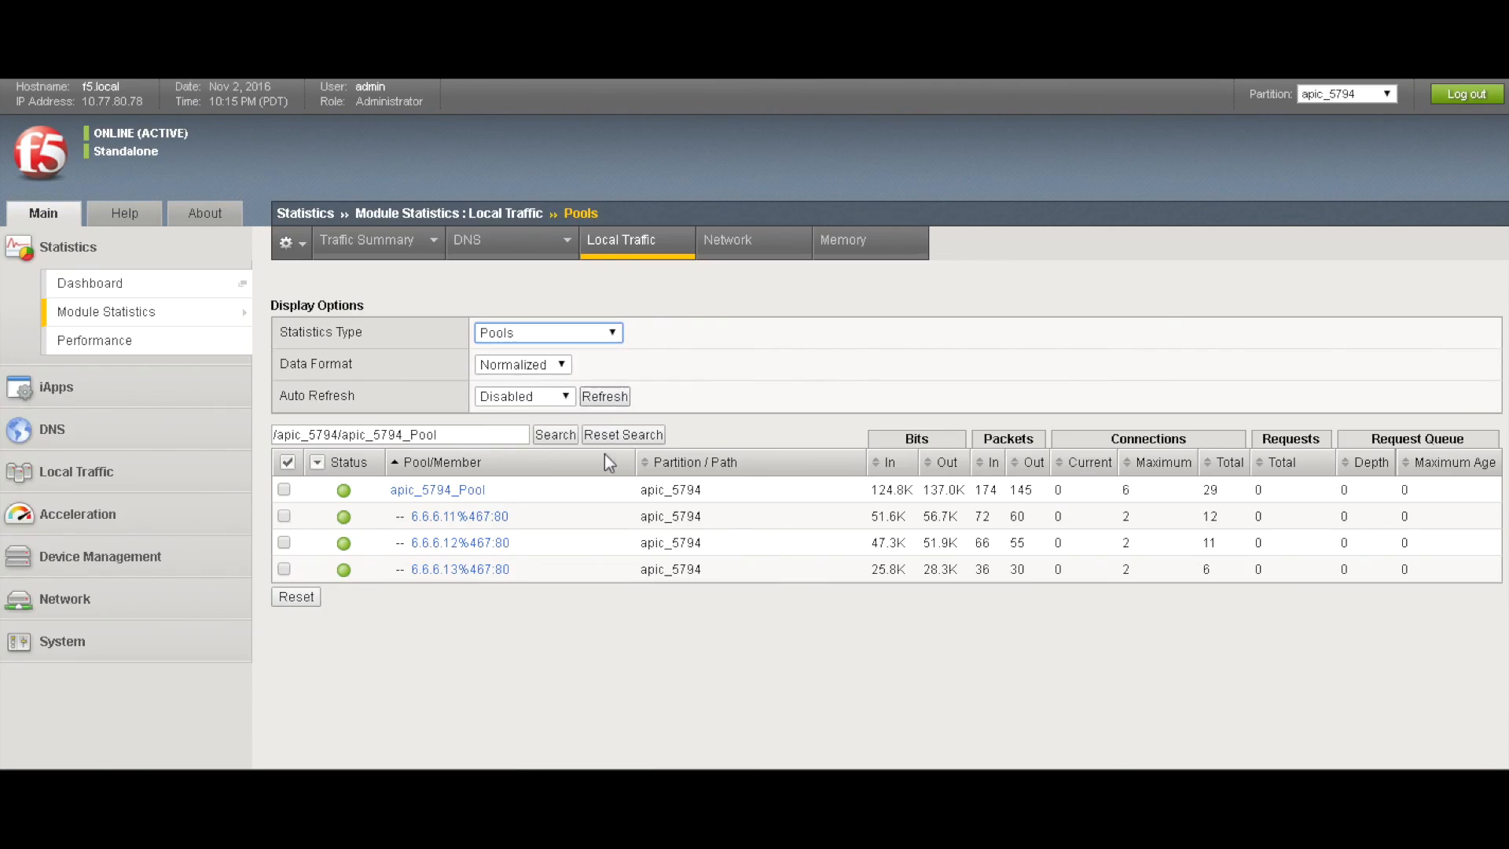